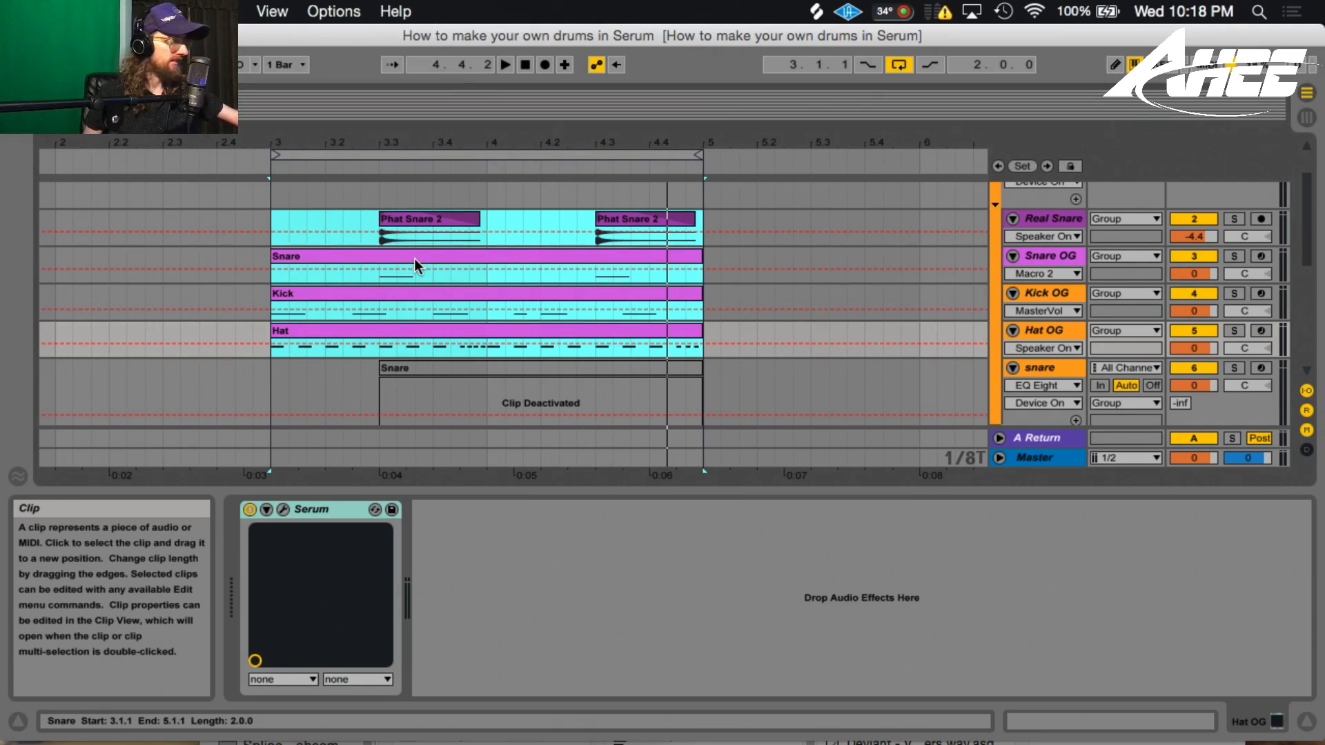
# Step: Play back the looped drum pattern and stop it
pyautogui.press('space')
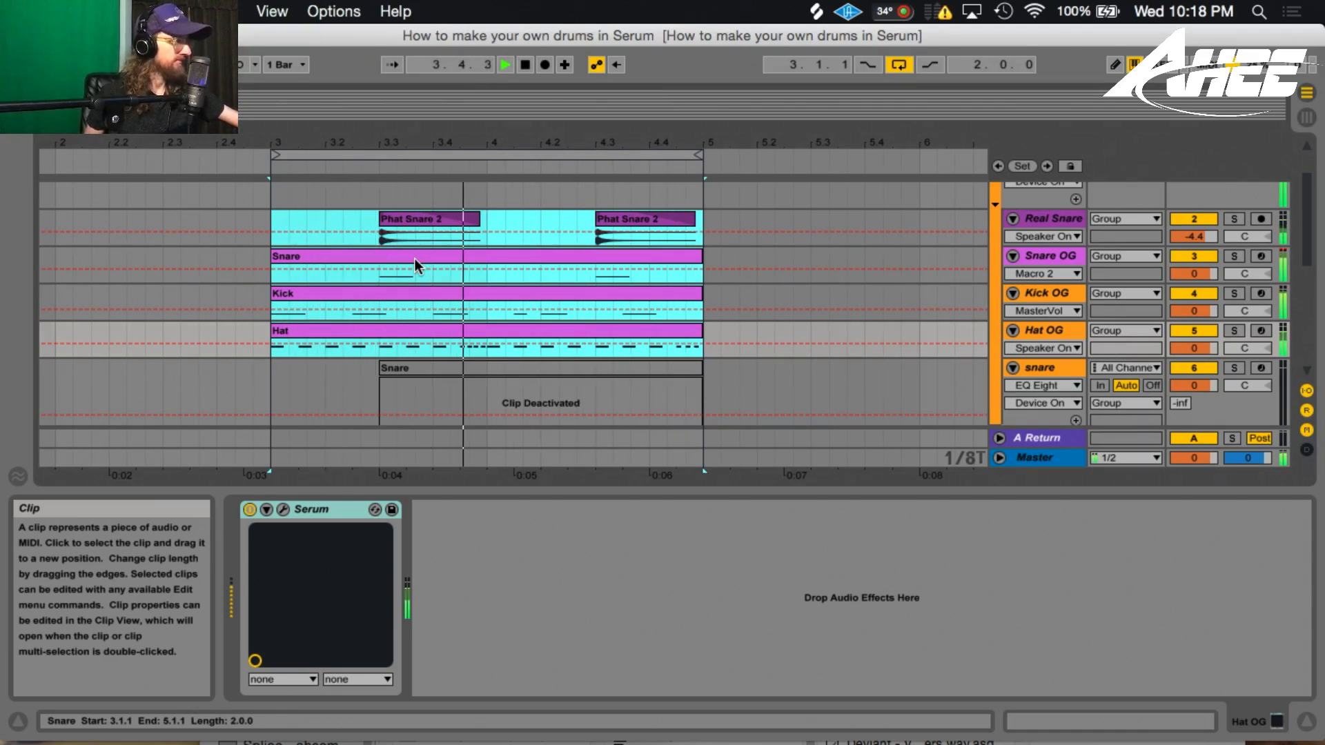
pyautogui.press('space')
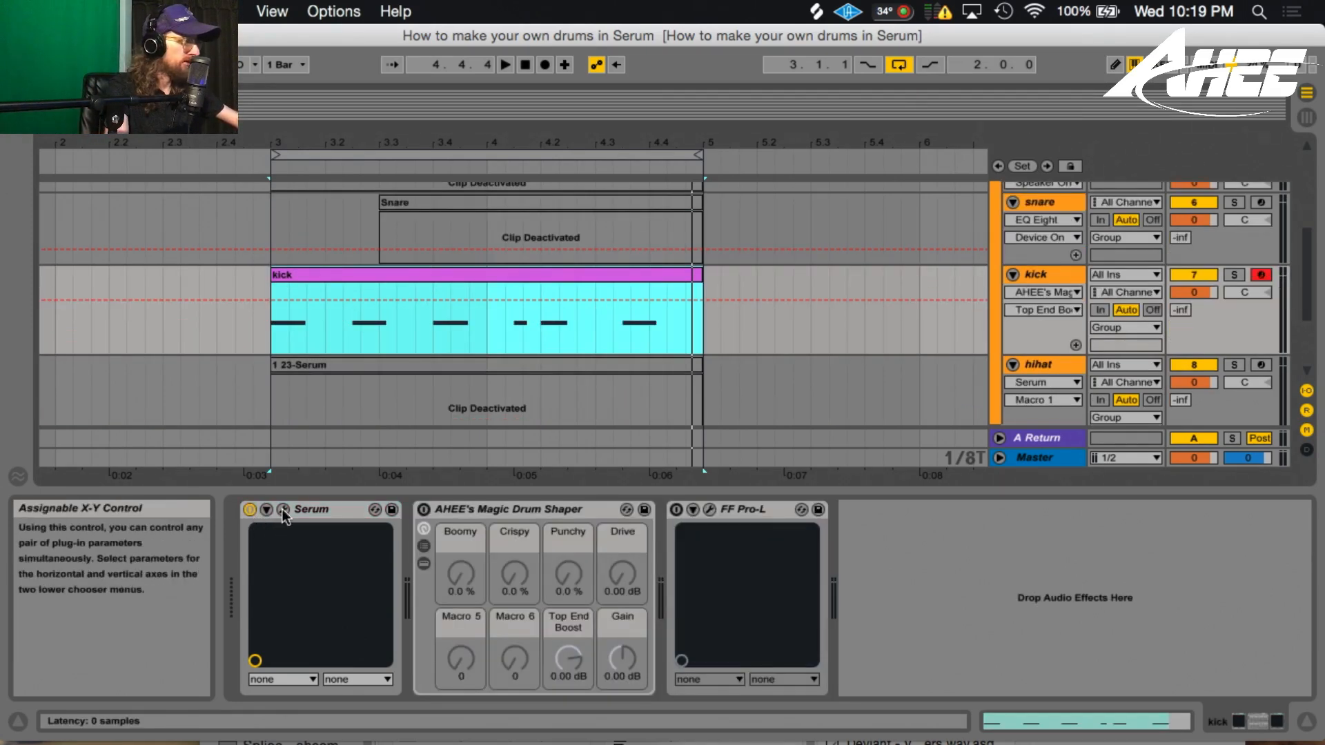
# Step: Open Serum on the kick track, load the Analog Basic Shapes wavetable into oscillator A, and set its octave to -2
pyautogui.click(283, 510)
pyautogui.moveTo(627, 17); pyautogui.dragTo(536, 22)
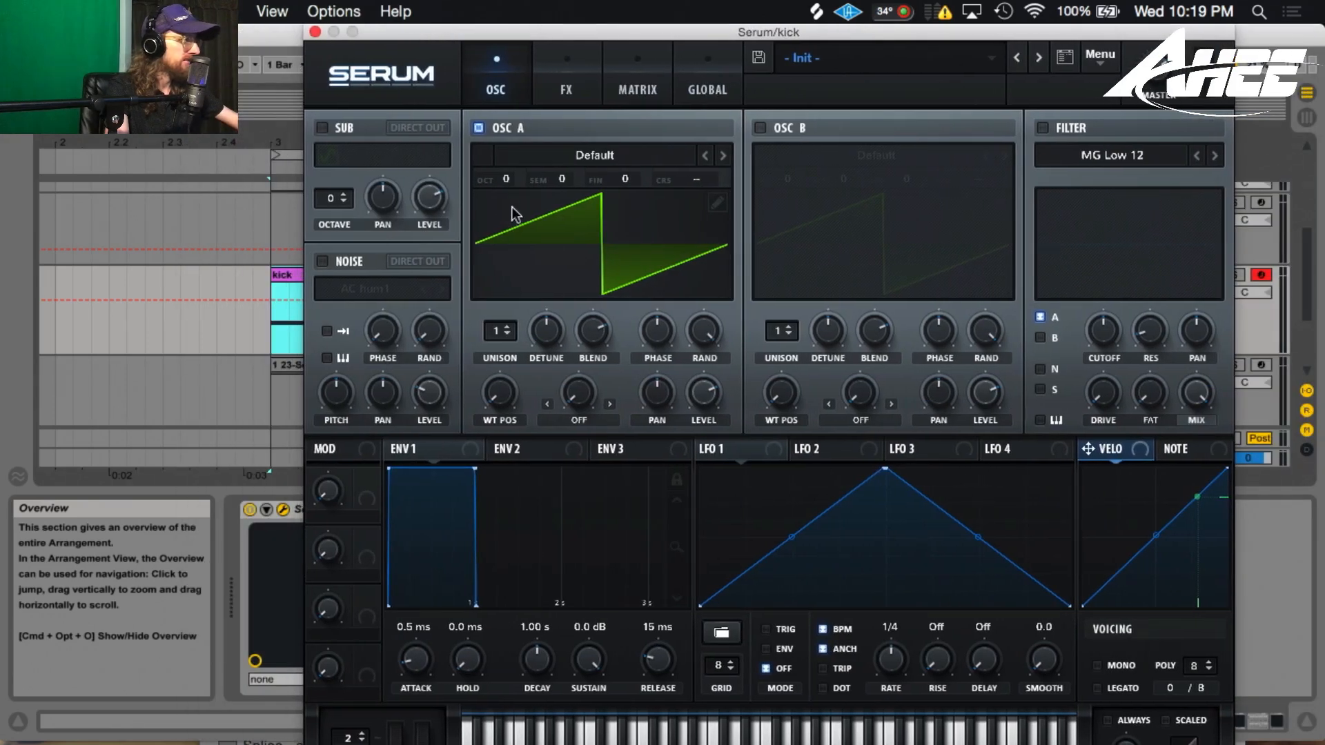
pyautogui.click(545, 157)
pyautogui.moveTo(690, 200)
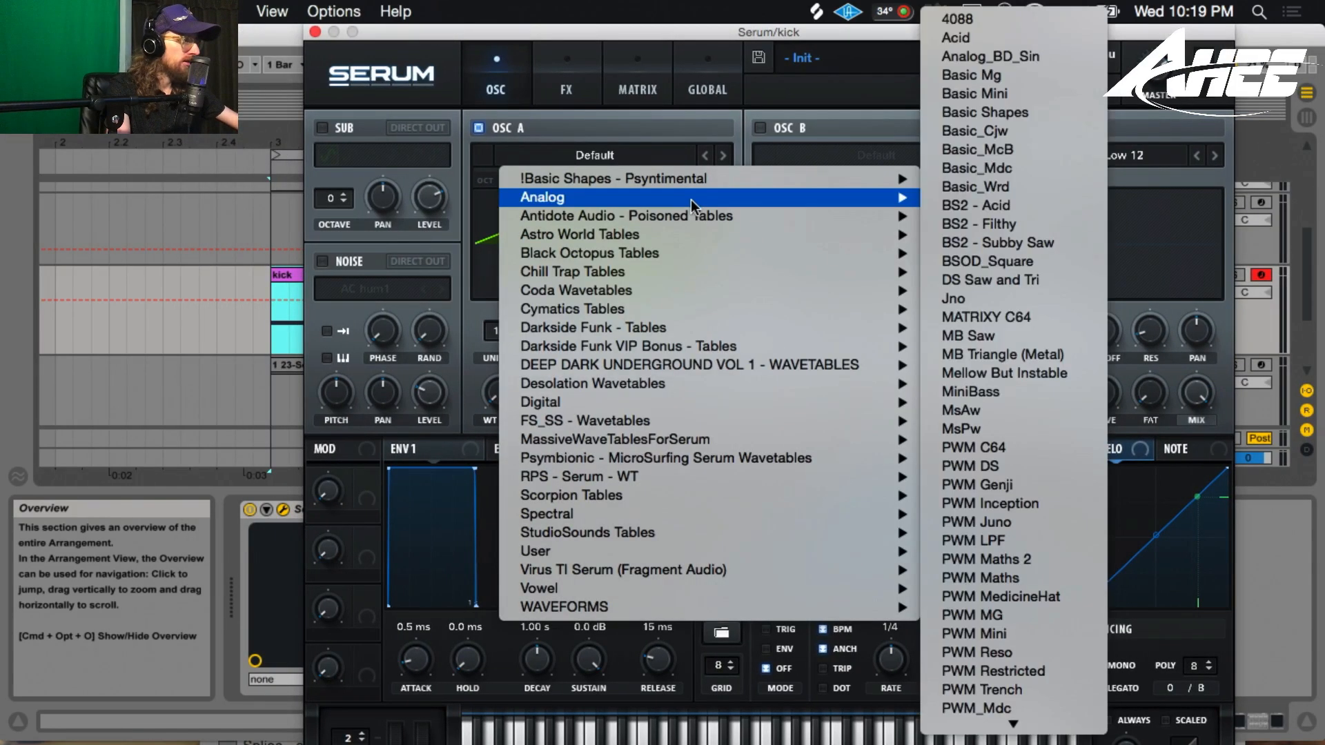
pyautogui.click(966, 111)
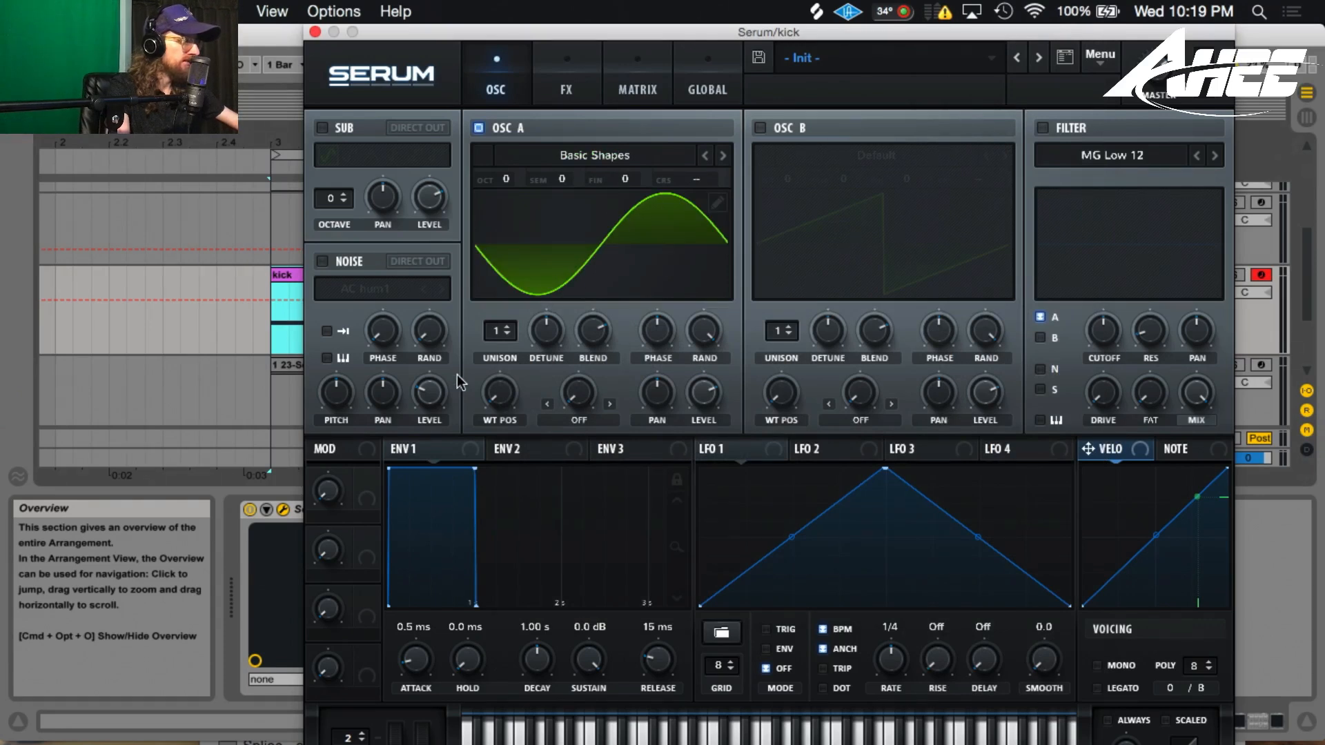
pyautogui.moveTo(499, 399)
pyautogui.mouseDown()
pyautogui.moveTo(508, 327)
pyautogui.moveTo(491, 413)
pyautogui.mouseUp()
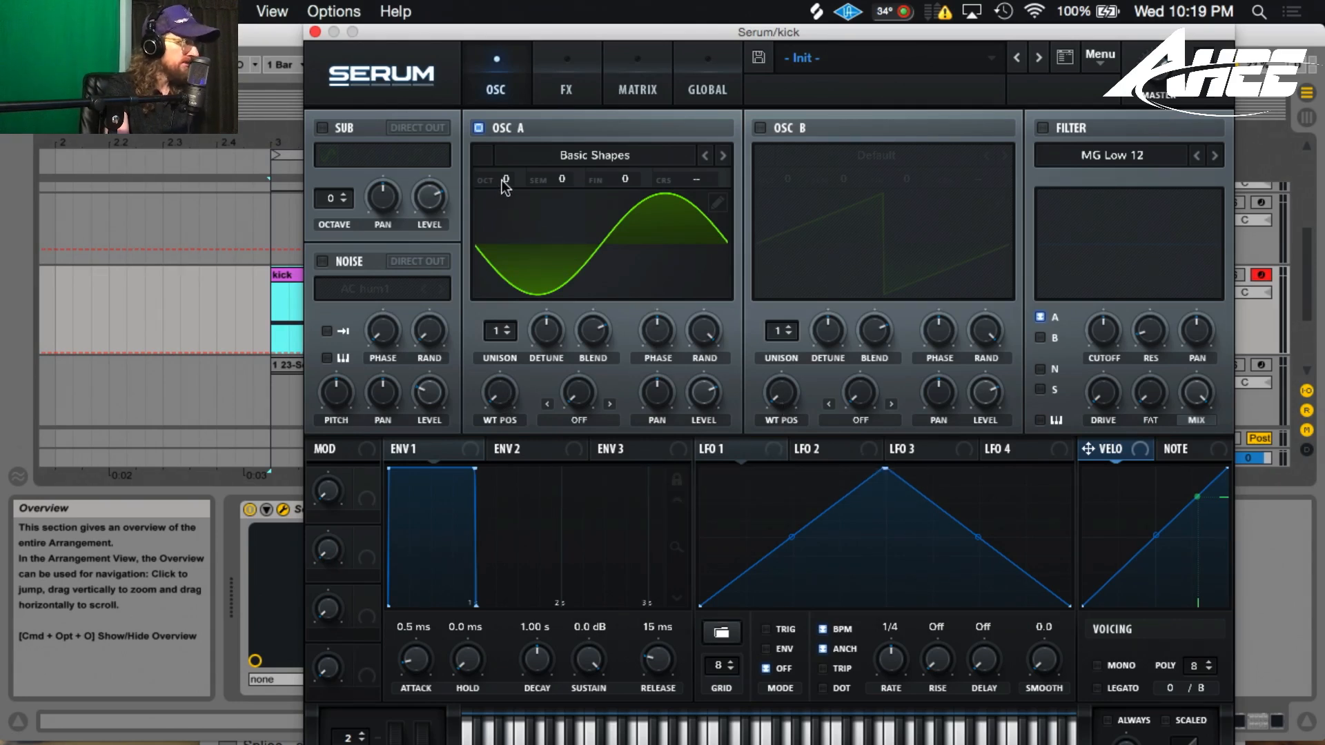
pyautogui.moveTo(502, 189); pyautogui.dragTo(503, 241)
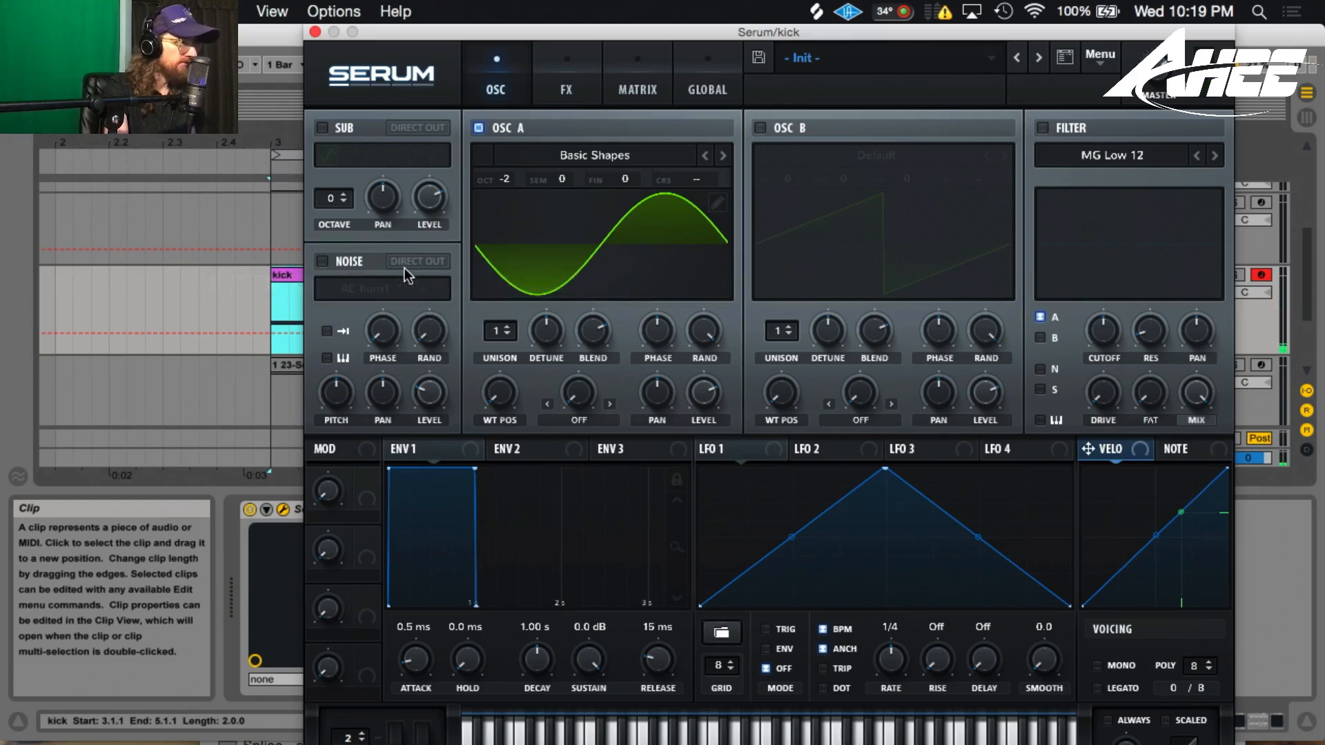
# Step: Assign LFO 1 to oscillator A's level at full depth and set the LFO to envelope mode
pyautogui.moveTo(705, 448); pyautogui.dragTo(677, 550)
pyautogui.moveTo(686, 373); pyautogui.dragTo(686, 286)
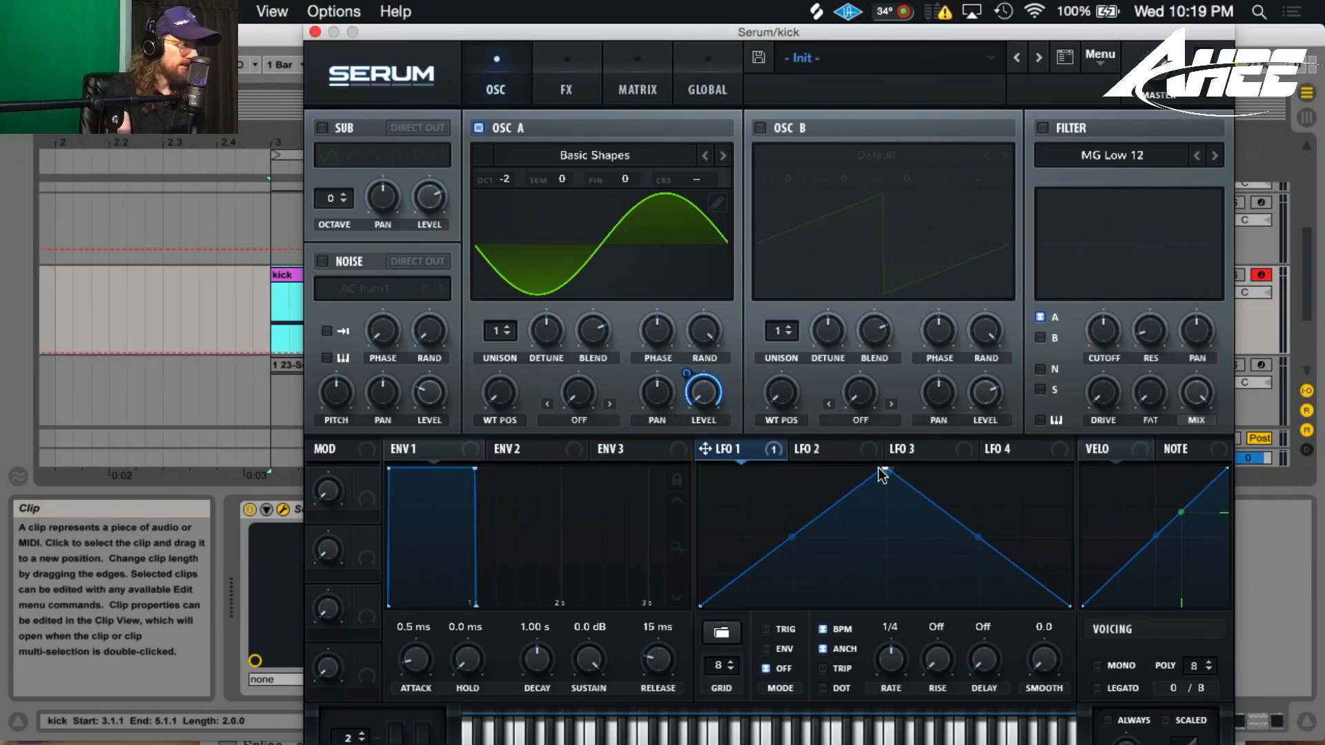
pyautogui.click(780, 649)
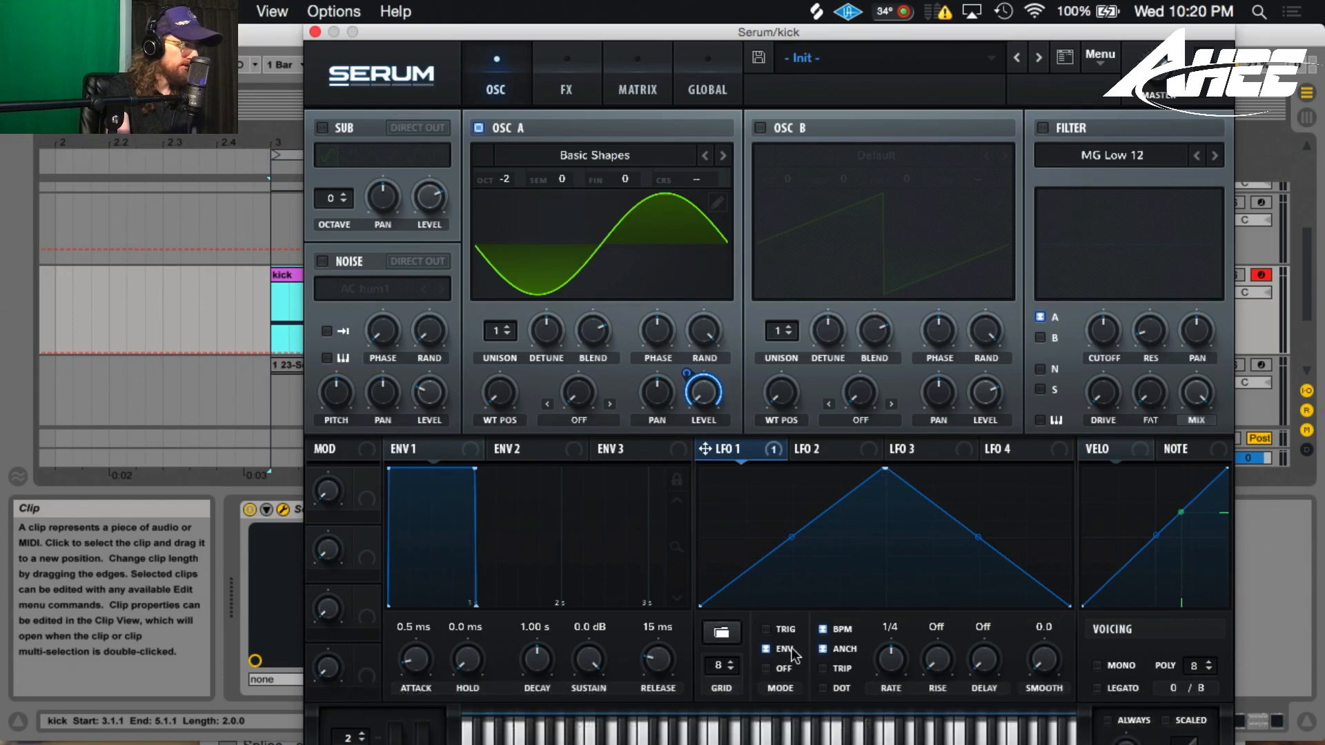
# Step: Reshape LFO 1 to start at maximum, fall slightly, and curve down to zero at about one fifth of the cycle
pyautogui.moveTo(884, 470); pyautogui.dragTo(653, 419)
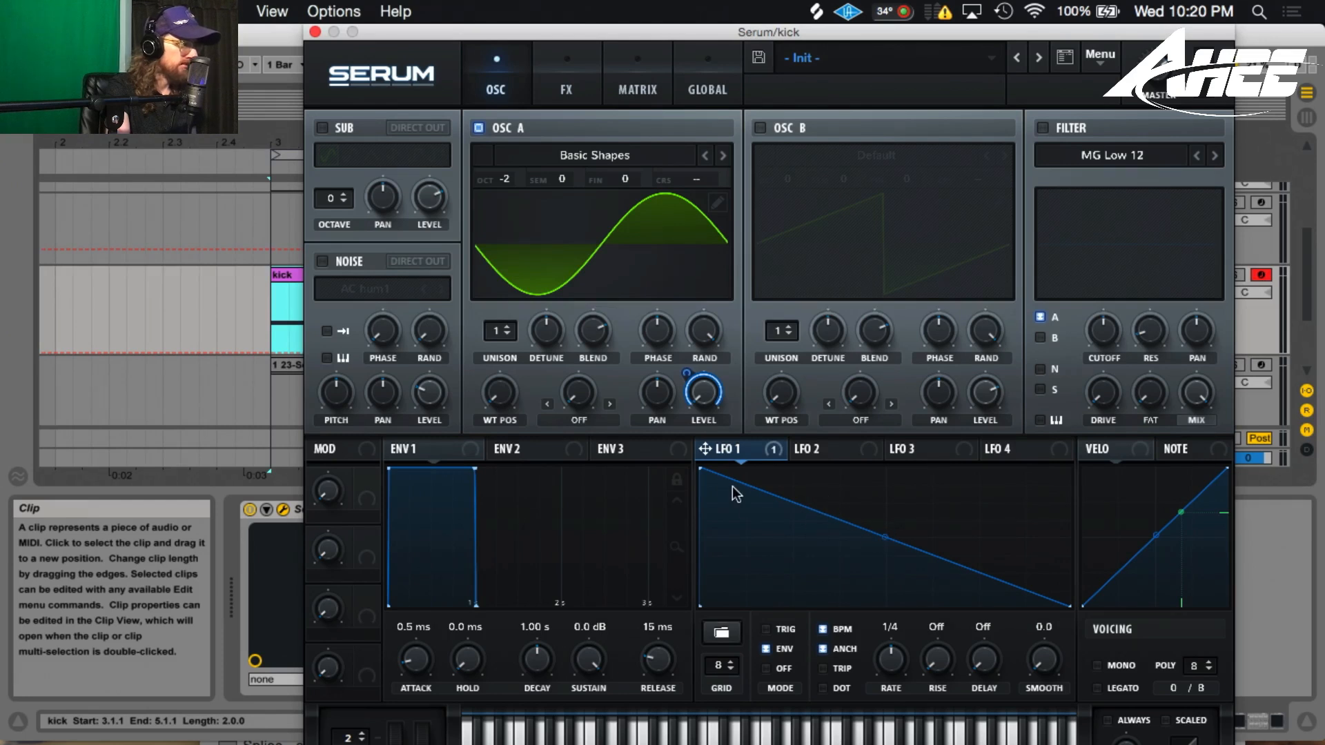
pyautogui.doubleClick(771, 498)
pyautogui.moveTo(772, 498); pyautogui.dragTo(776, 642)
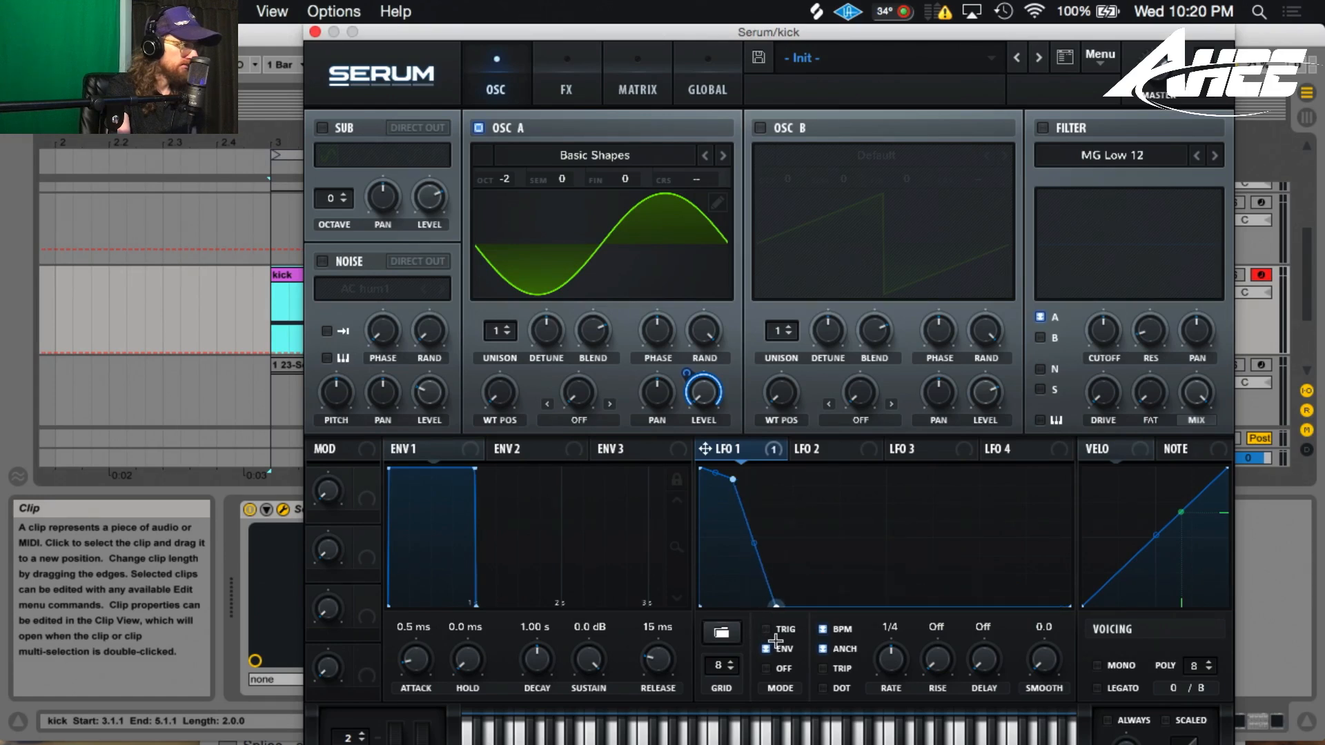
pyautogui.moveTo(753, 544); pyautogui.dragTo(748, 555)
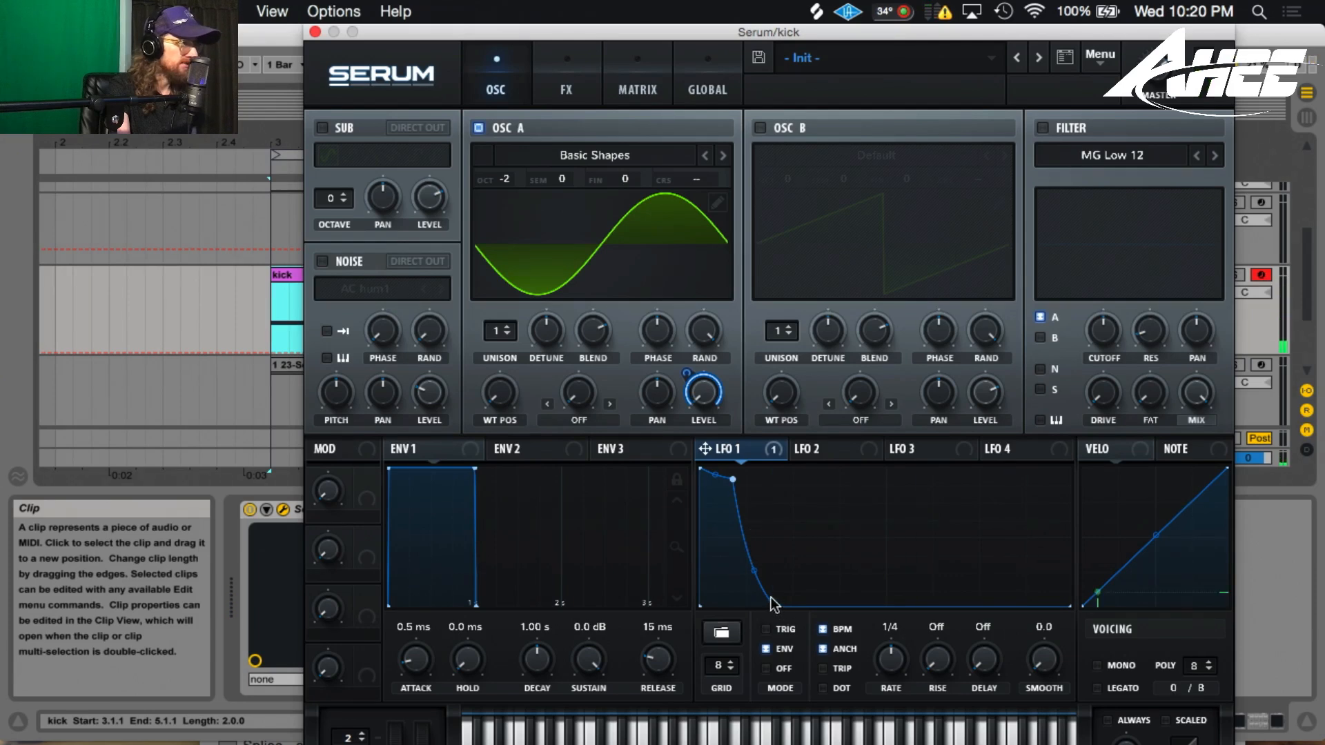
# Step: Turn off BPM sync for LFO 2 and set its rate to 4.1 Hz
pyautogui.click(819, 450)
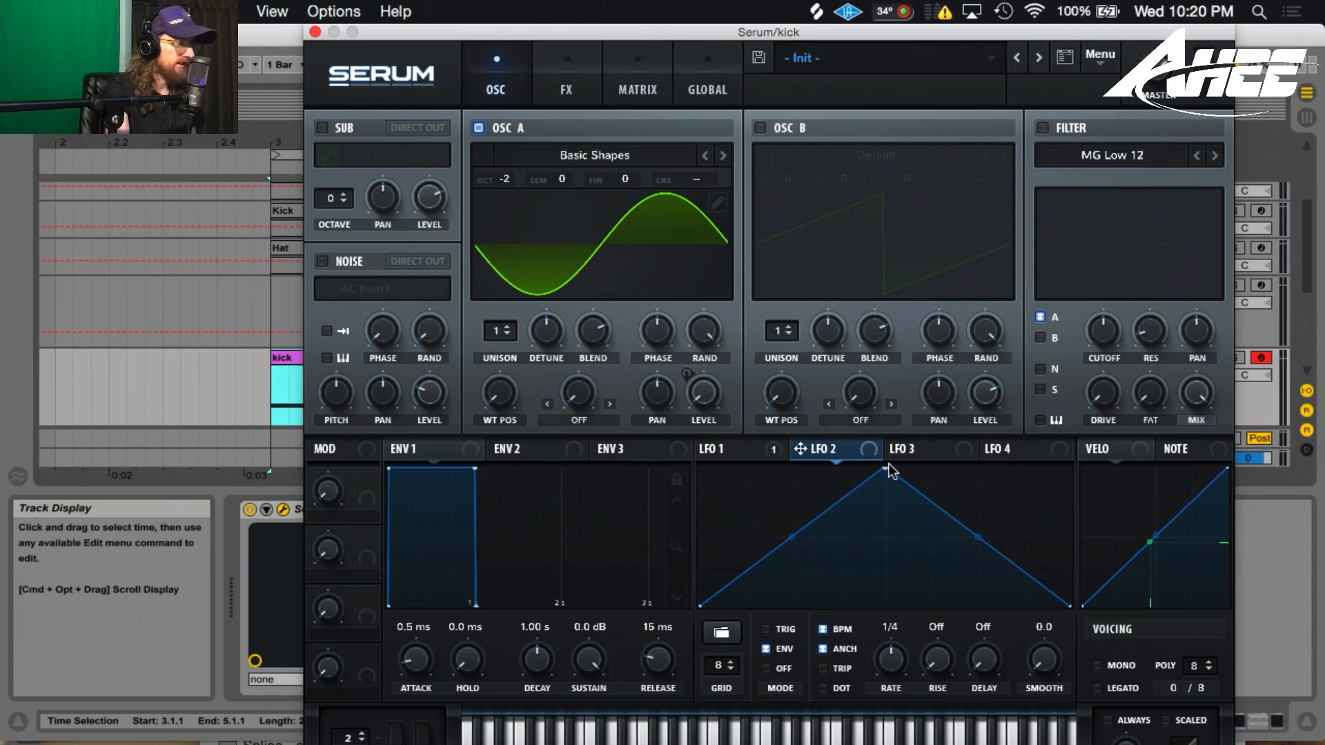
pyautogui.click(823, 629)
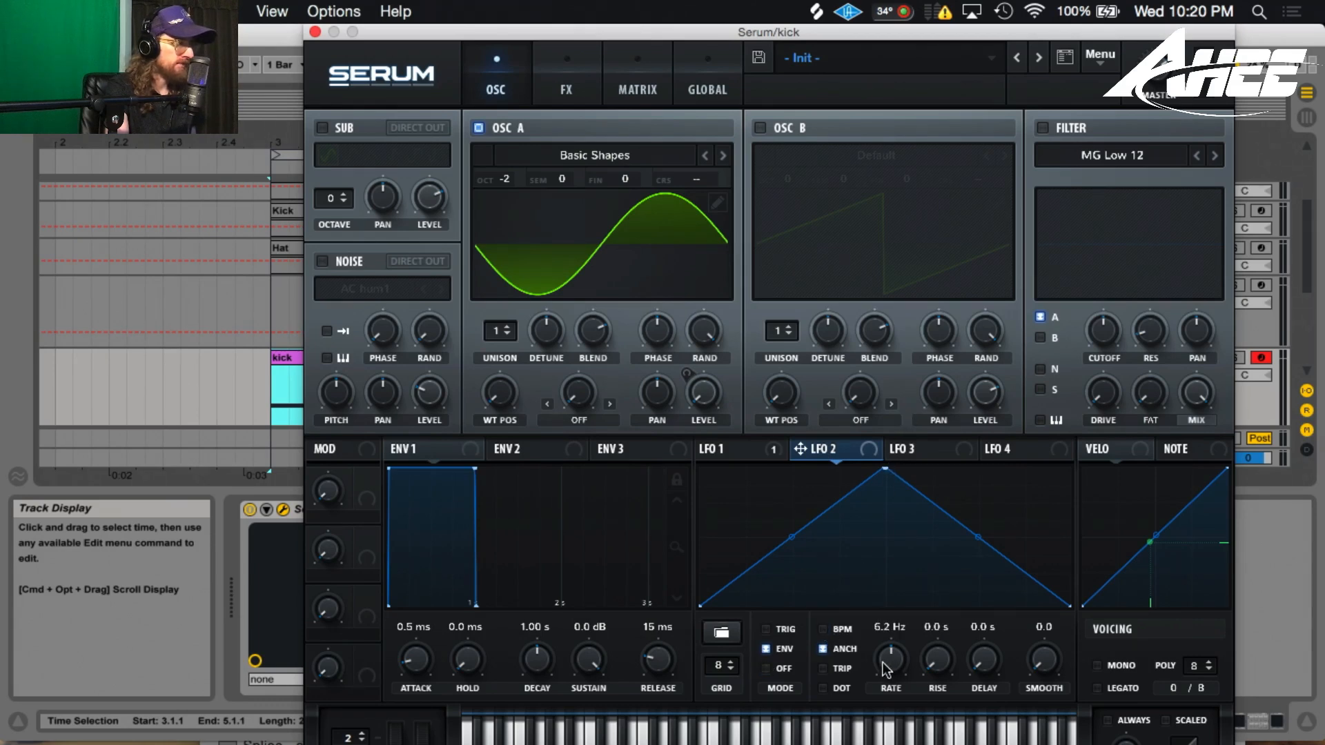
pyautogui.moveTo(889, 658); pyautogui.dragTo(889, 668)
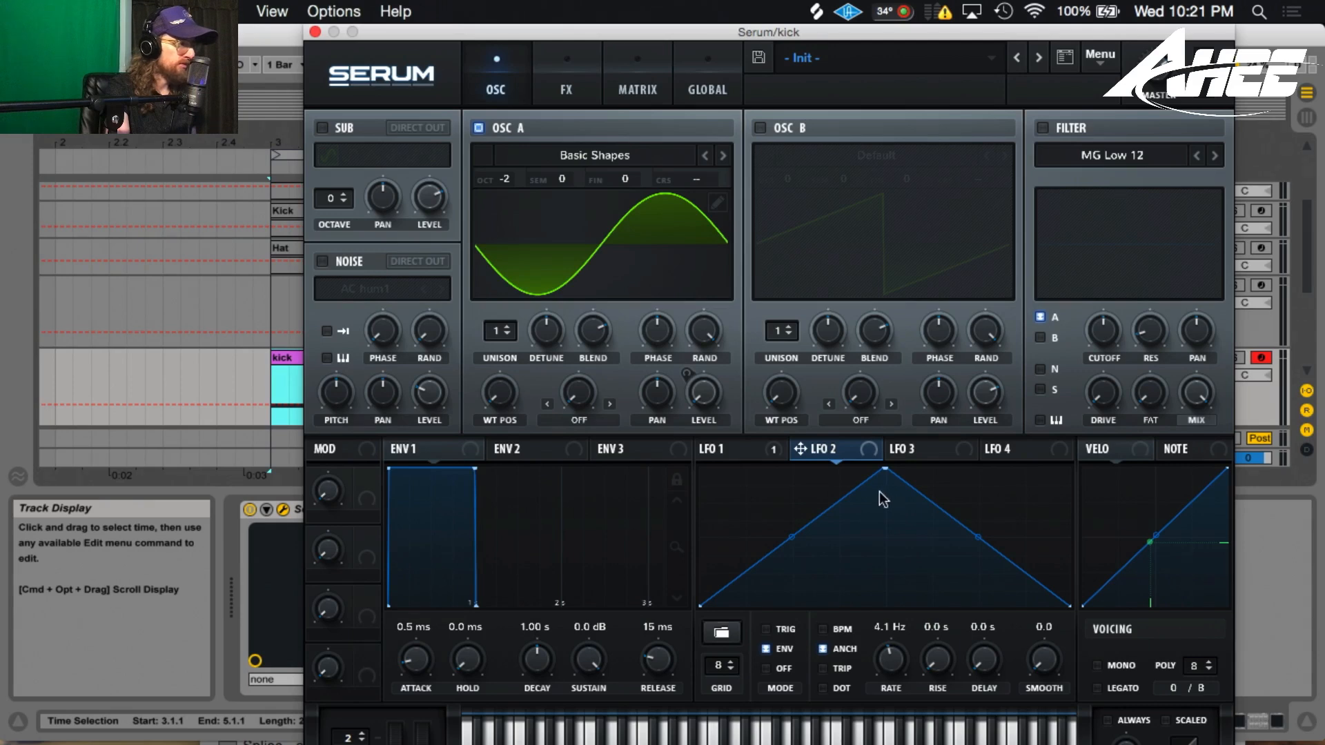
# Step: Reshape LFO 2 into a steep, curved decay from maximum to zero within about the first tenth of the cycle
pyautogui.moveTo(886, 470); pyautogui.dragTo(700, 470)
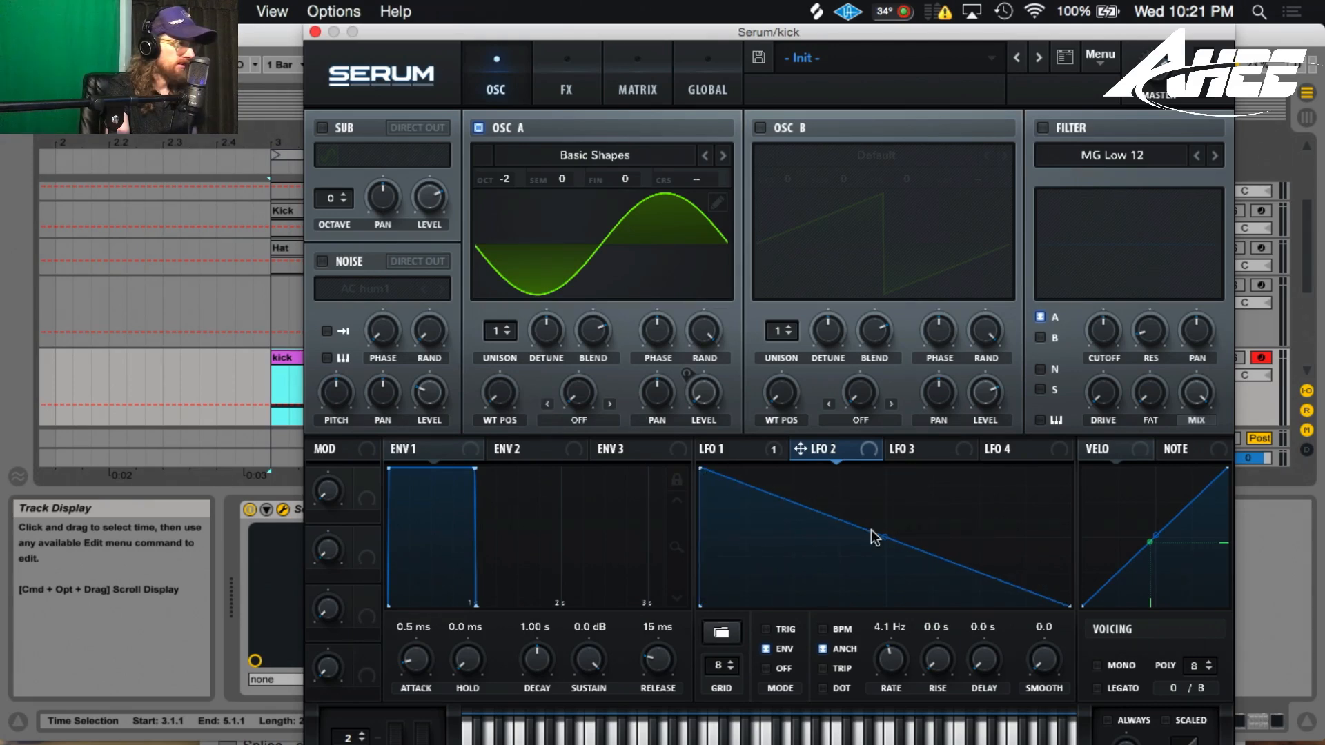
pyautogui.doubleClick(846, 528)
pyautogui.moveTo(843, 527); pyautogui.dragTo(737, 621)
pyautogui.moveTo(717, 537); pyautogui.dragTo(694, 580)
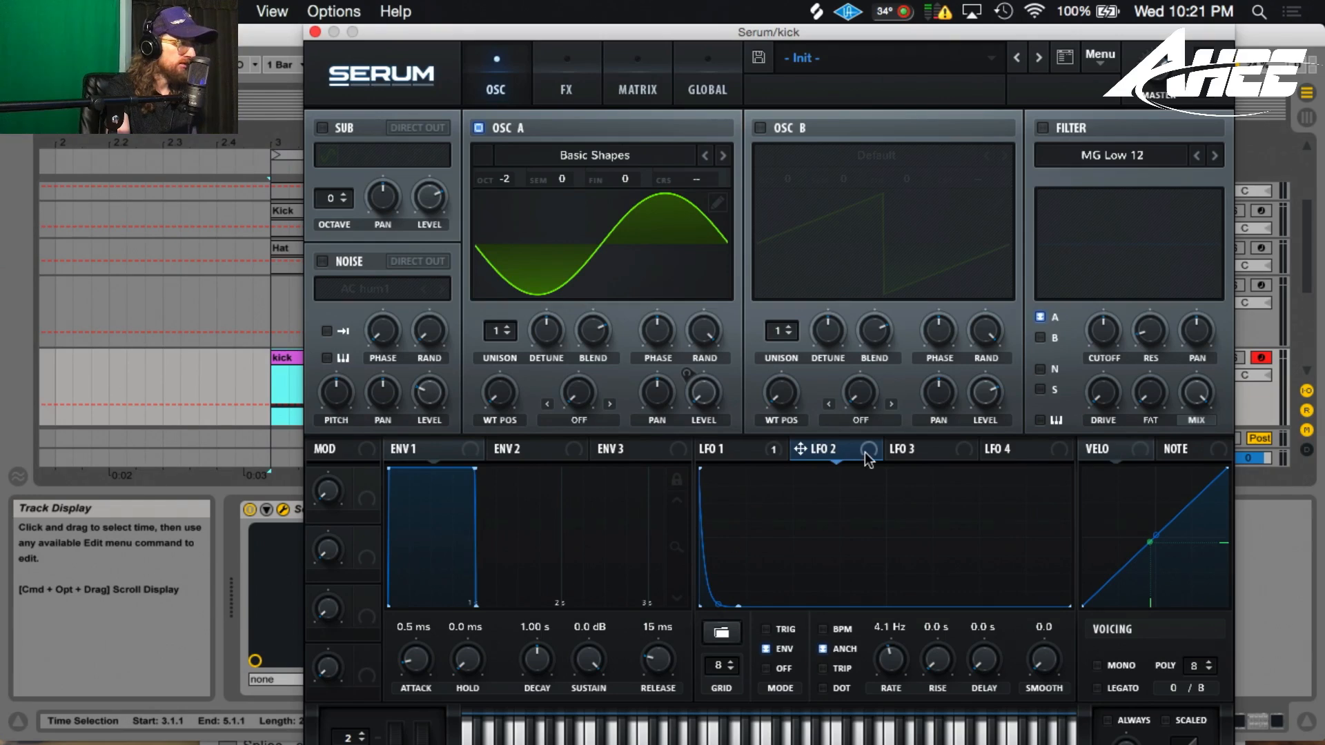
# Step: Assign LFO 2 to oscillator A's coarse pitch with increased depth, and lengthen and rebend the LFO's decay curve
pyautogui.moveTo(864, 453); pyautogui.dragTo(698, 181)
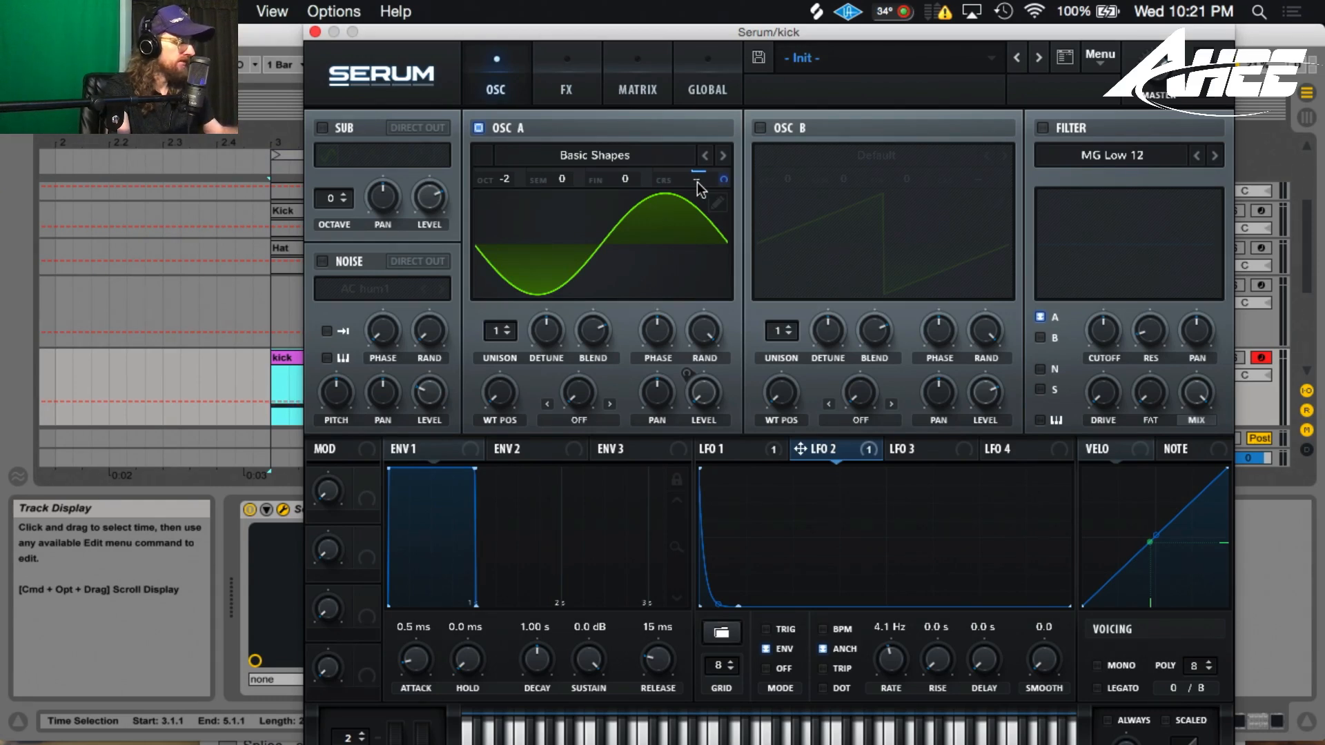
pyautogui.moveTo(697, 181); pyautogui.dragTo(702, 95)
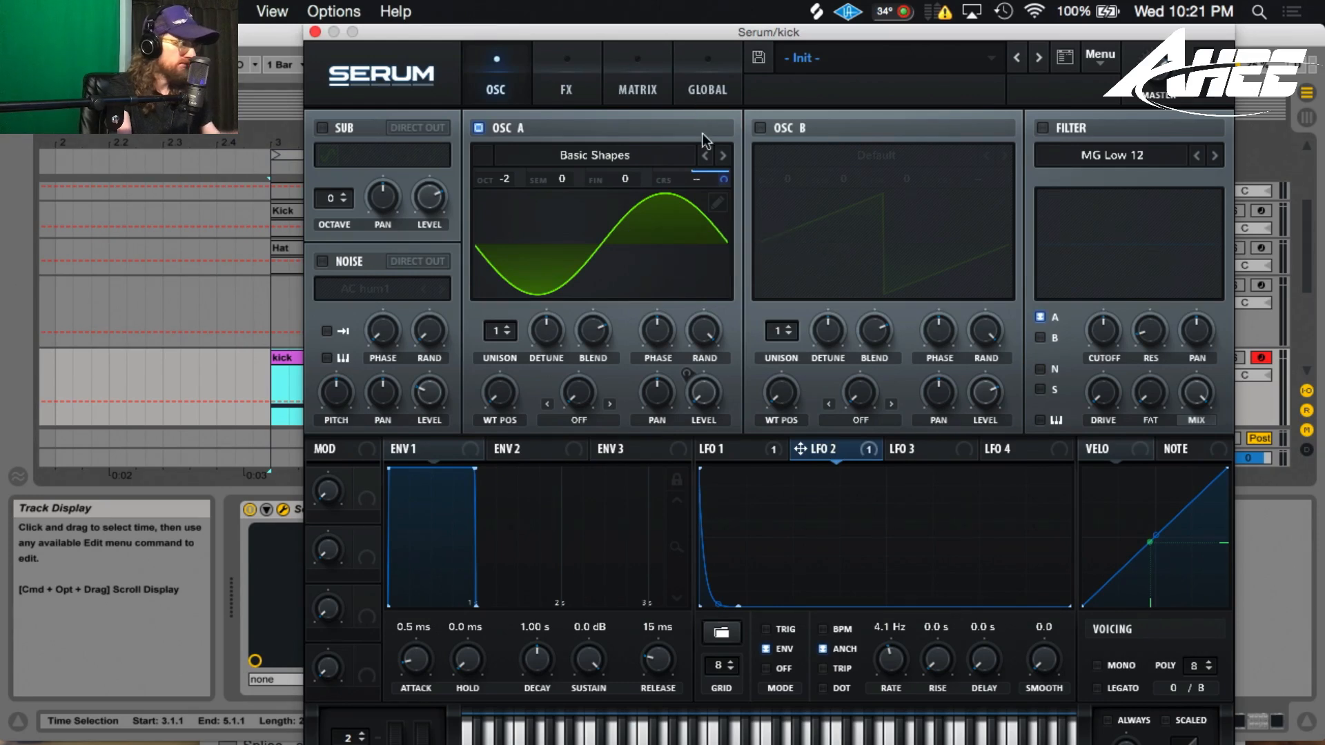
pyautogui.moveTo(744, 609); pyautogui.dragTo(750, 571)
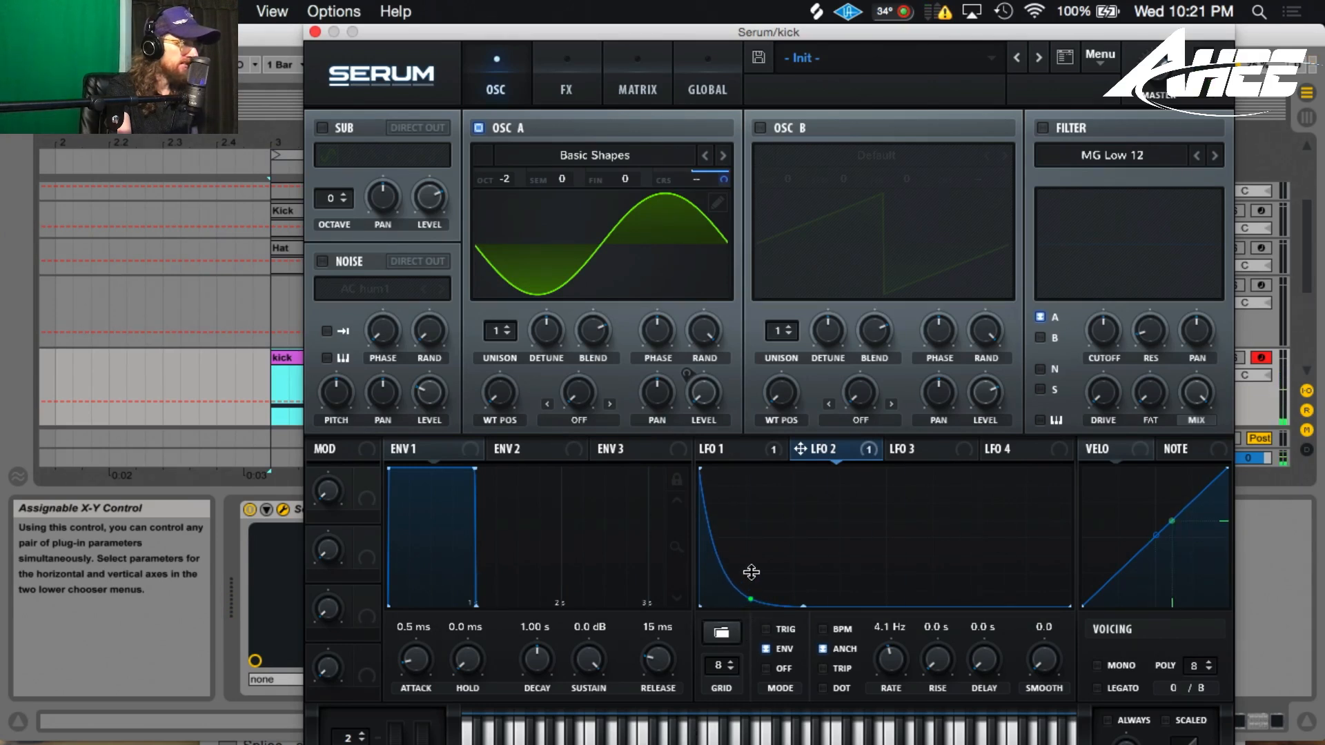
pyautogui.moveTo(752, 572); pyautogui.dragTo(752, 591)
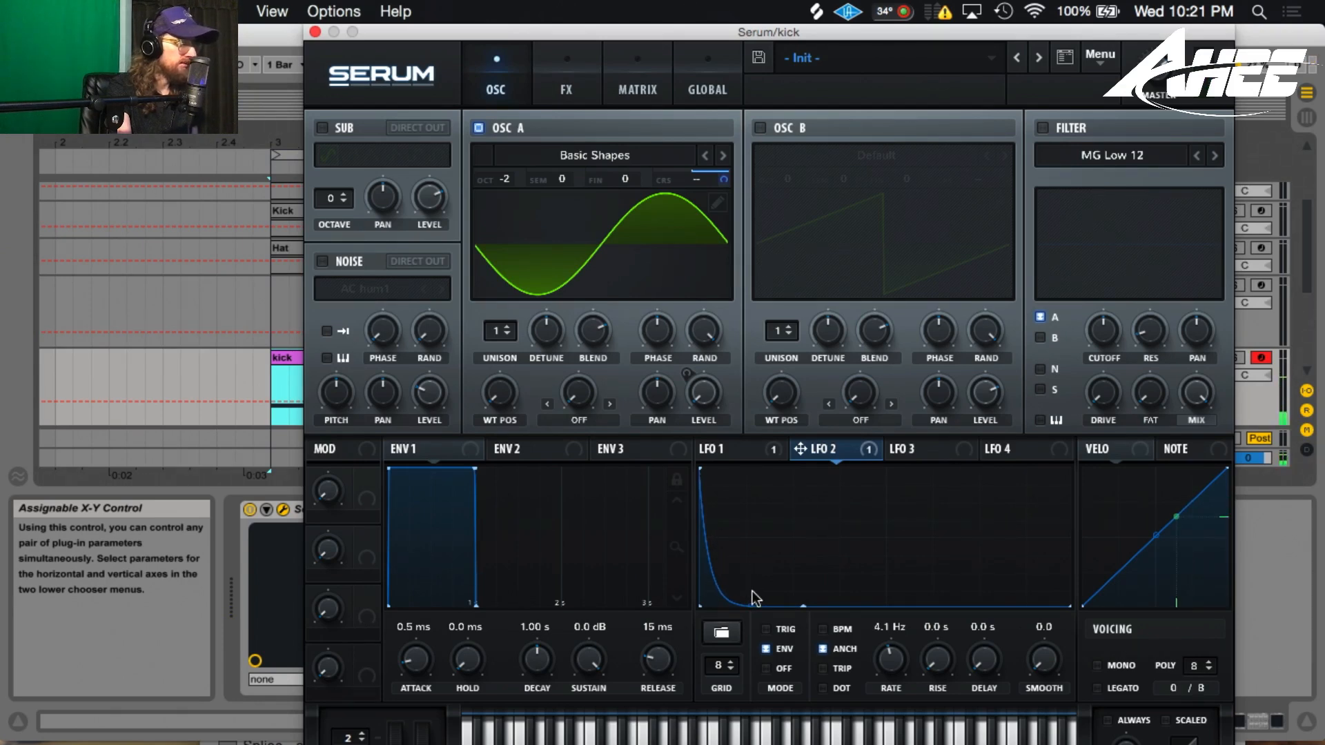
# Step: Enable the noise oscillator with the XF_KikAtk_25 sample from Attacks_Kick, using one-shot playback and key tracking
pyautogui.click(321, 261)
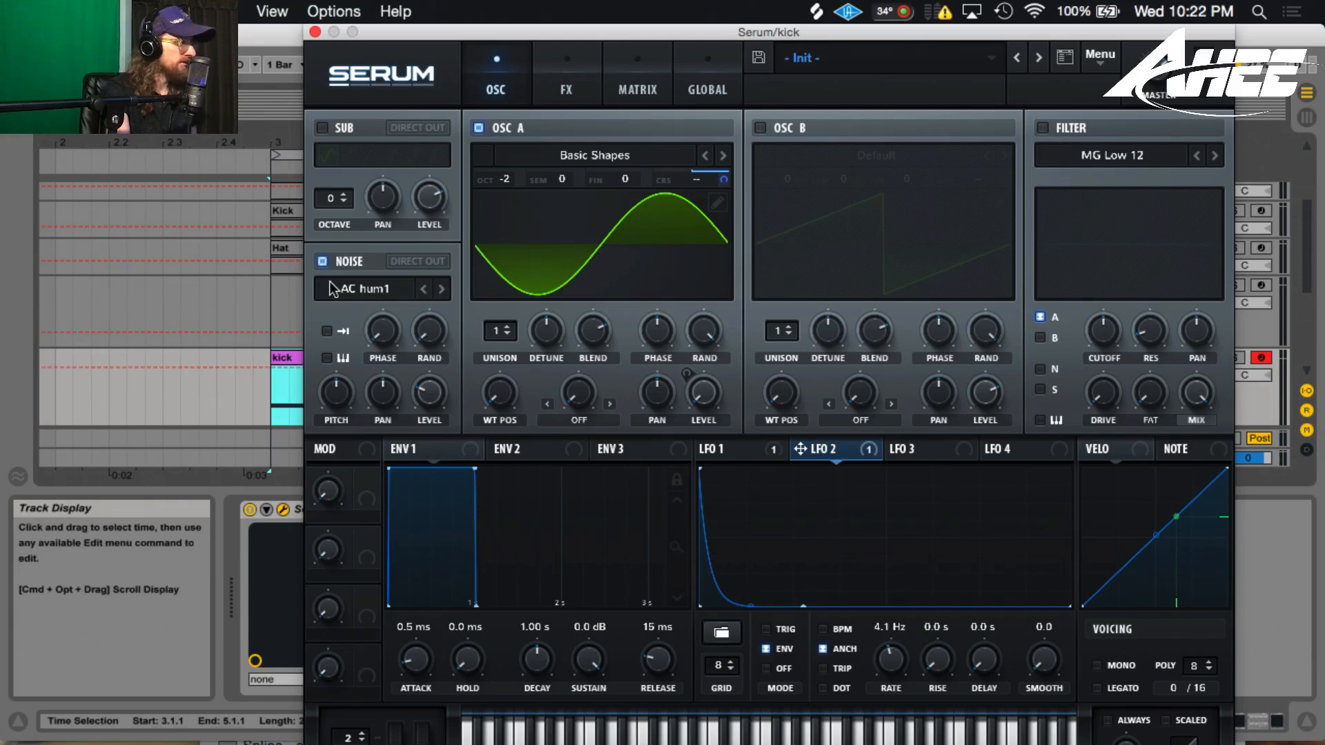
pyautogui.click(362, 288)
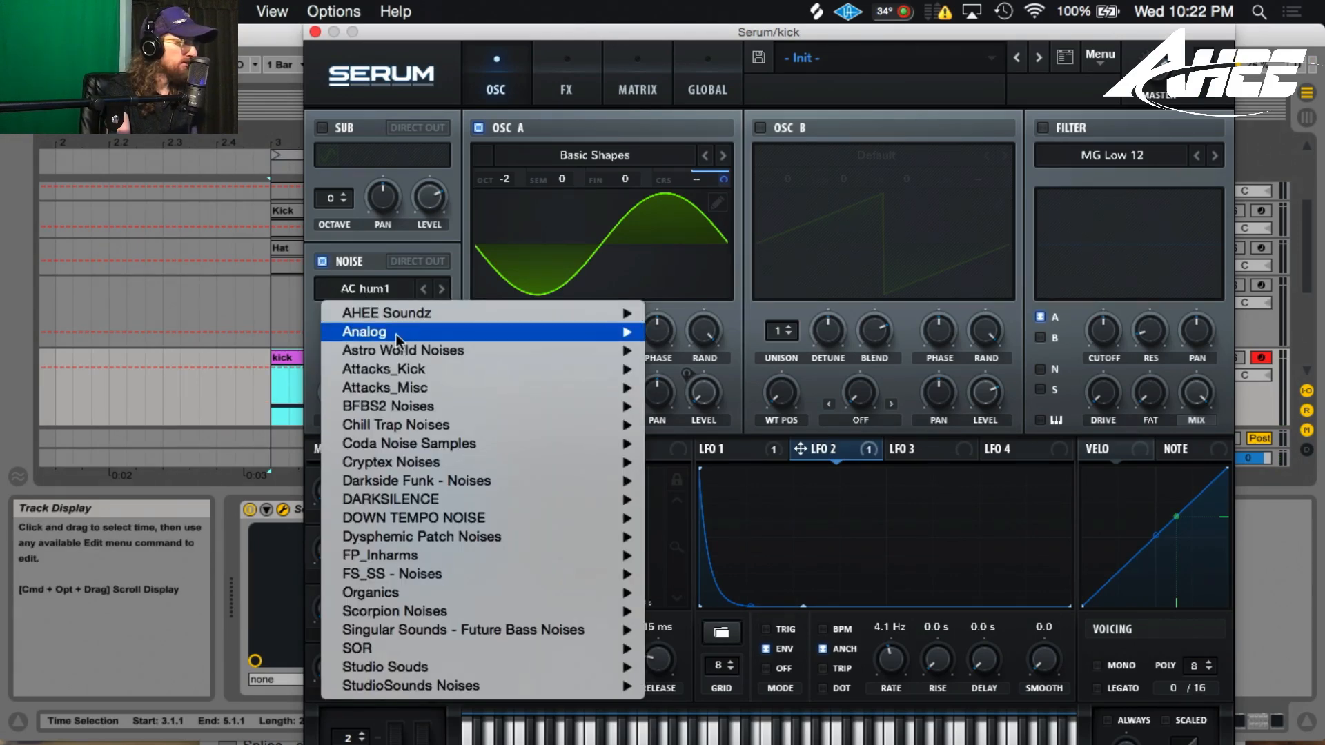
pyautogui.moveTo(409, 371)
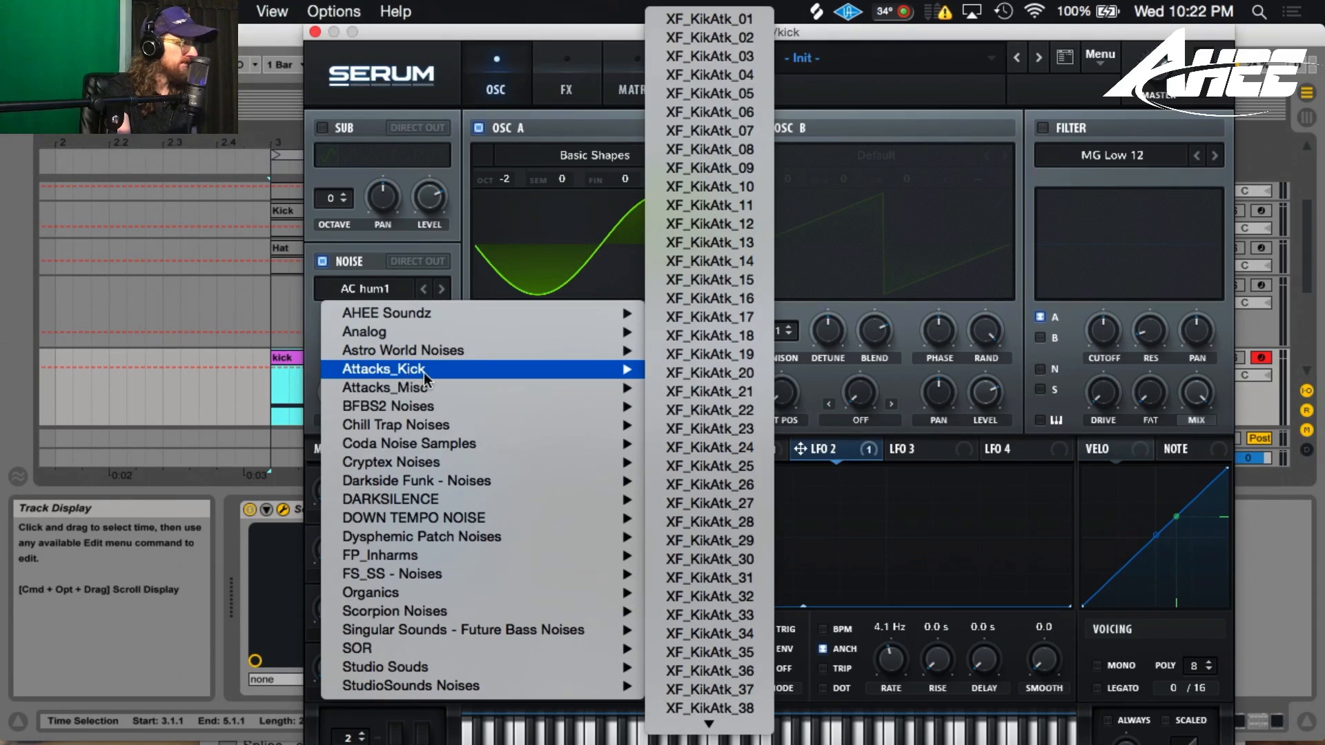
pyautogui.click(706, 471)
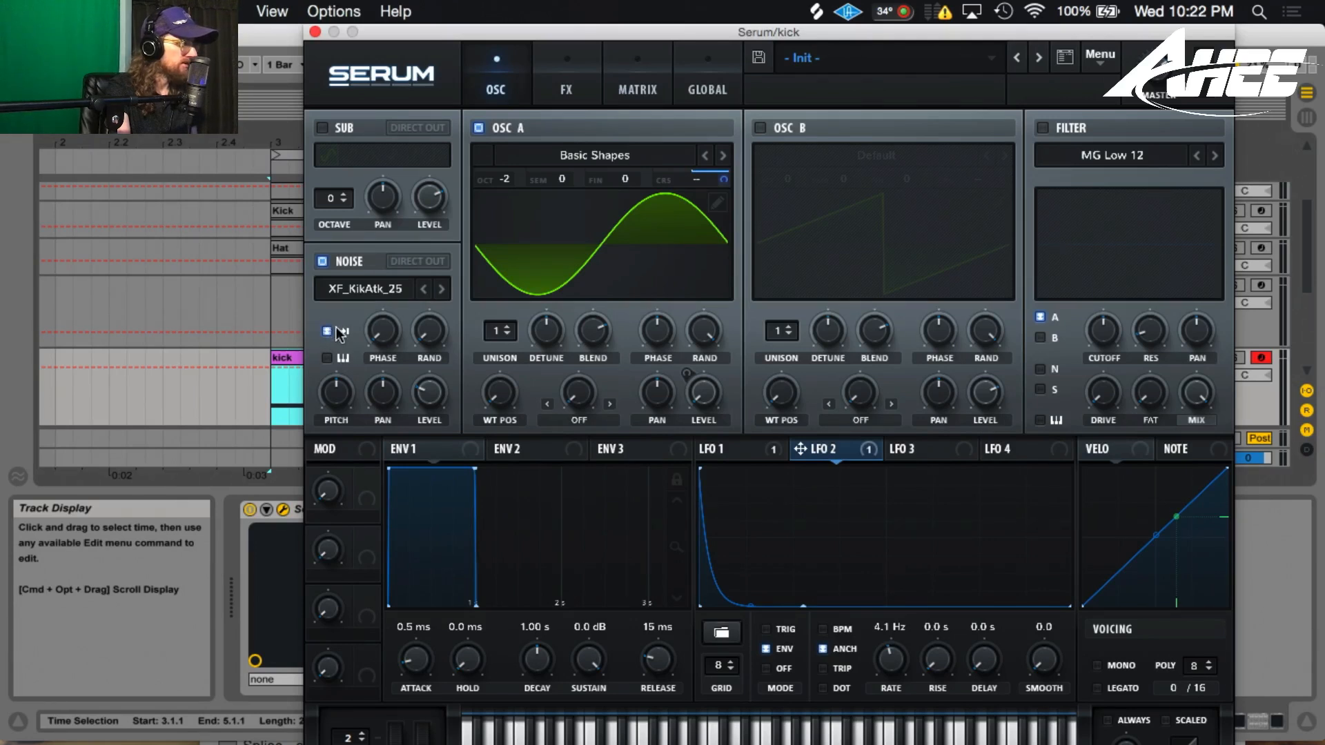
pyautogui.click(327, 359)
# Step: Assign LFO 4 to the noise level at full depth and set the LFO to envelope mode
pyautogui.click(912, 449)
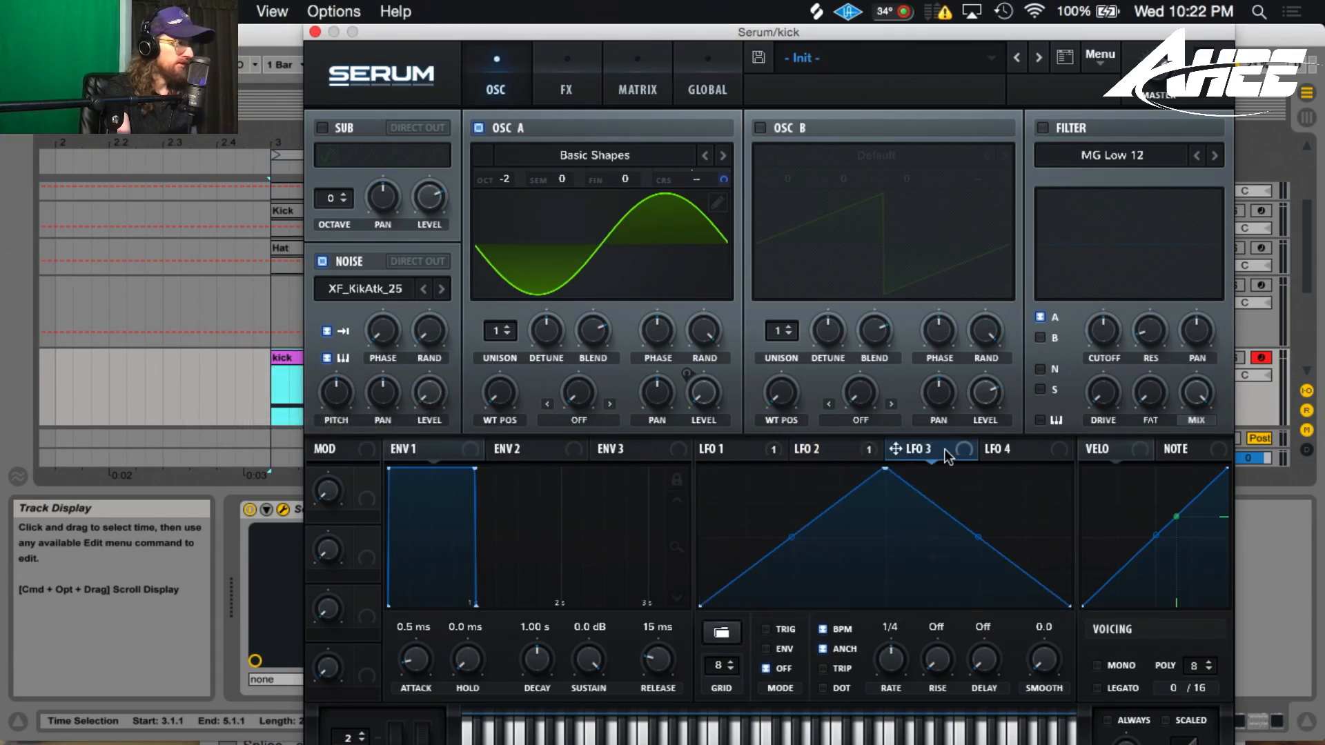
pyautogui.moveTo(964, 452); pyautogui.dragTo(431, 396)
pyautogui.click(1056, 449)
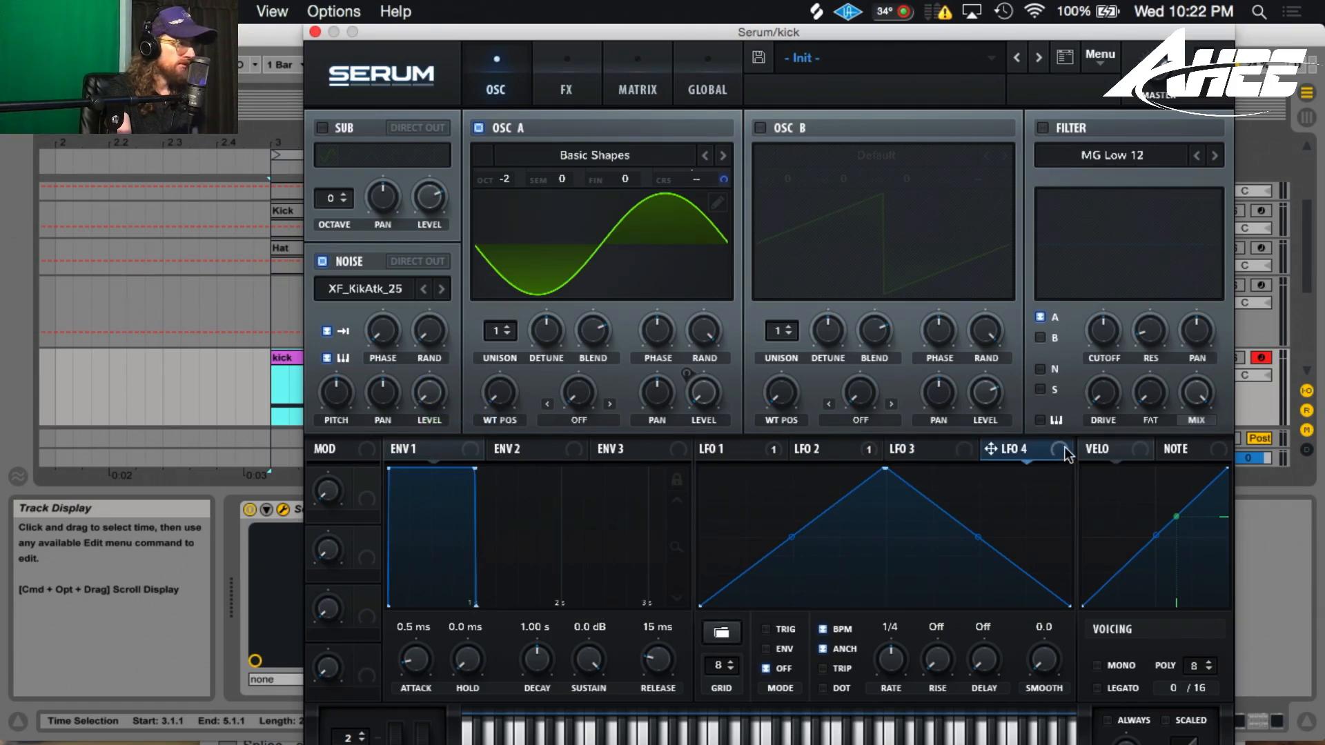
pyautogui.moveTo(1057, 450); pyautogui.dragTo(449, 394)
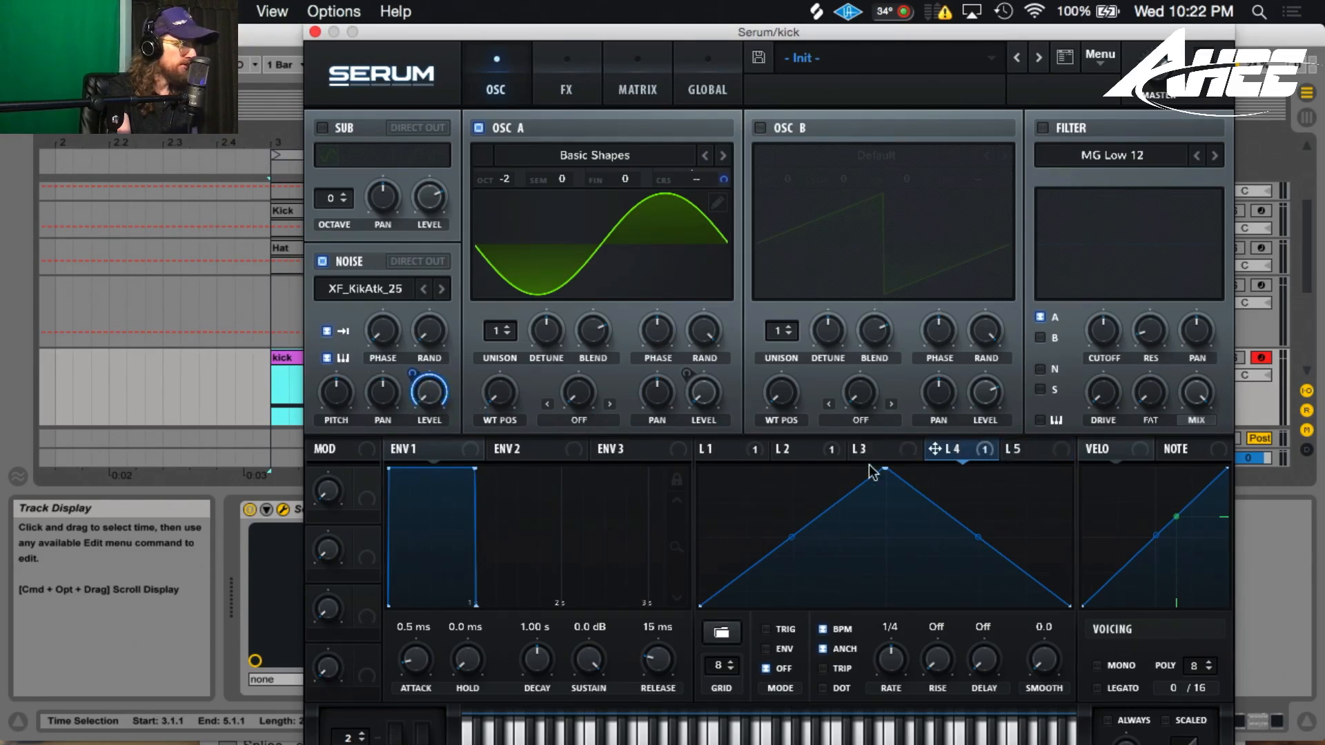
pyautogui.click(766, 650)
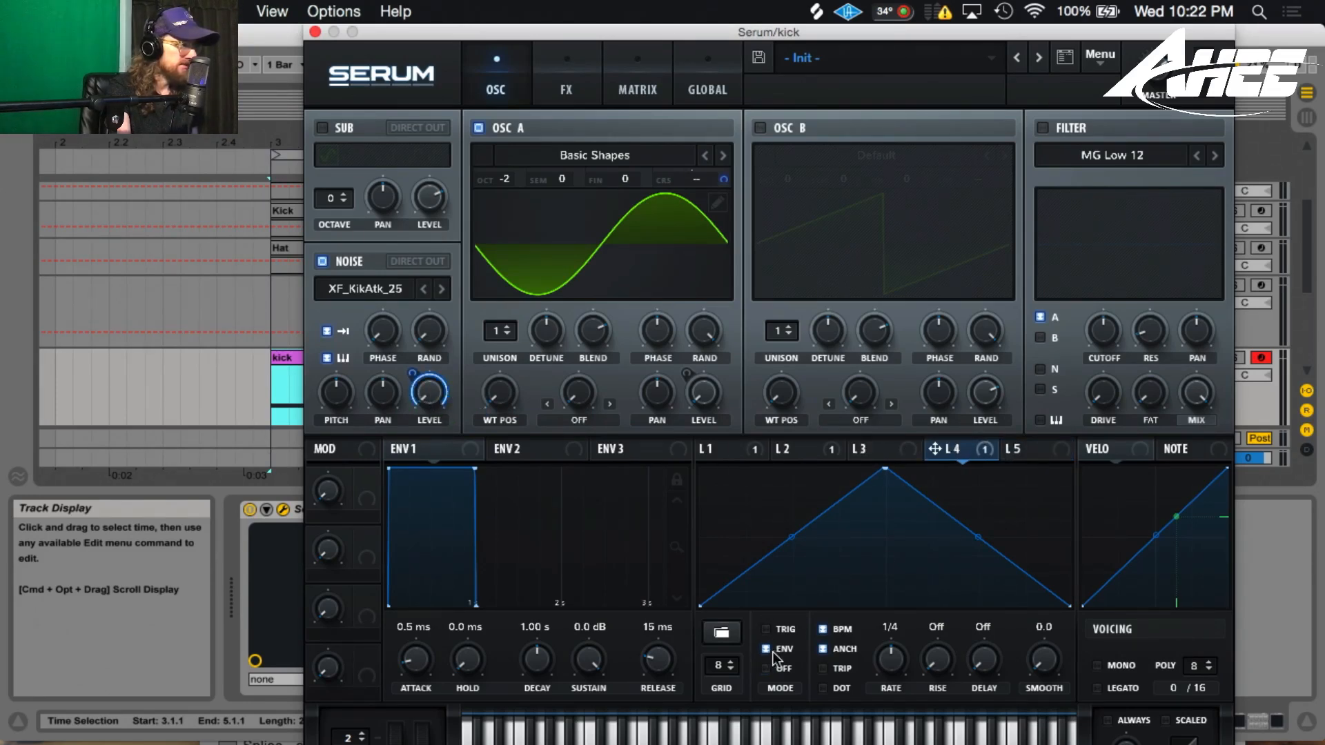
# Step: Reshape LFO 4 into a concave decay falling from maximum at the start to zero at the end of the cycle
pyautogui.moveTo(886, 470); pyautogui.dragTo(701, 470)
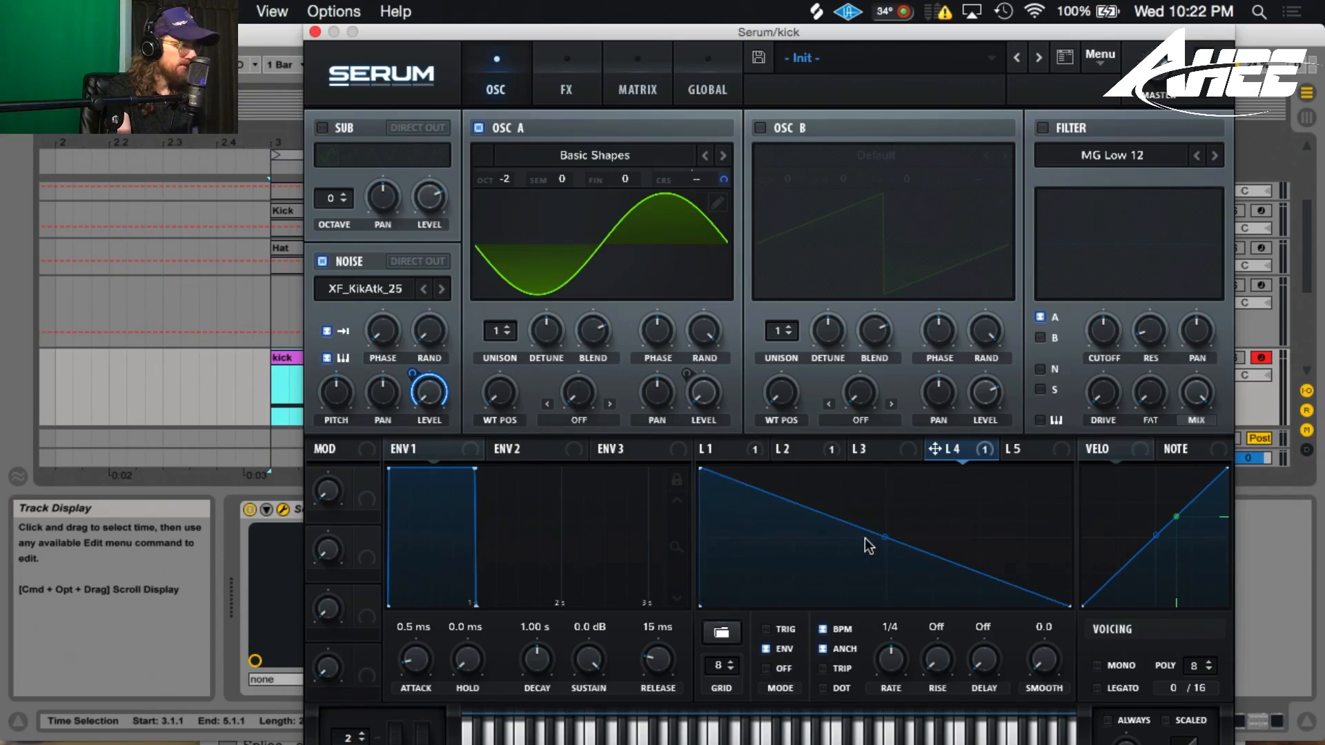
pyautogui.moveTo(887, 537); pyautogui.dragTo(878, 562)
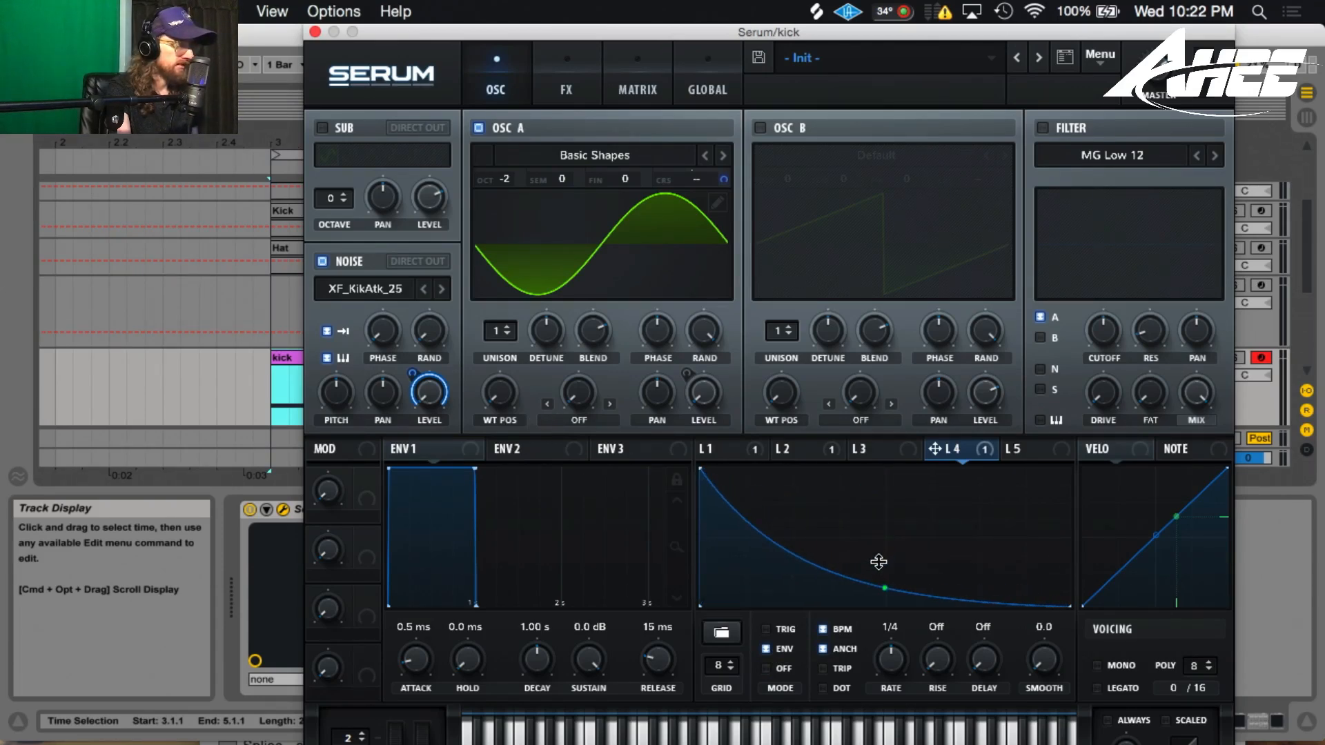
# Step: Switch the noise oscillator off and back on to compare the kick with and without its attack sample
pyautogui.moveTo(348, 382)
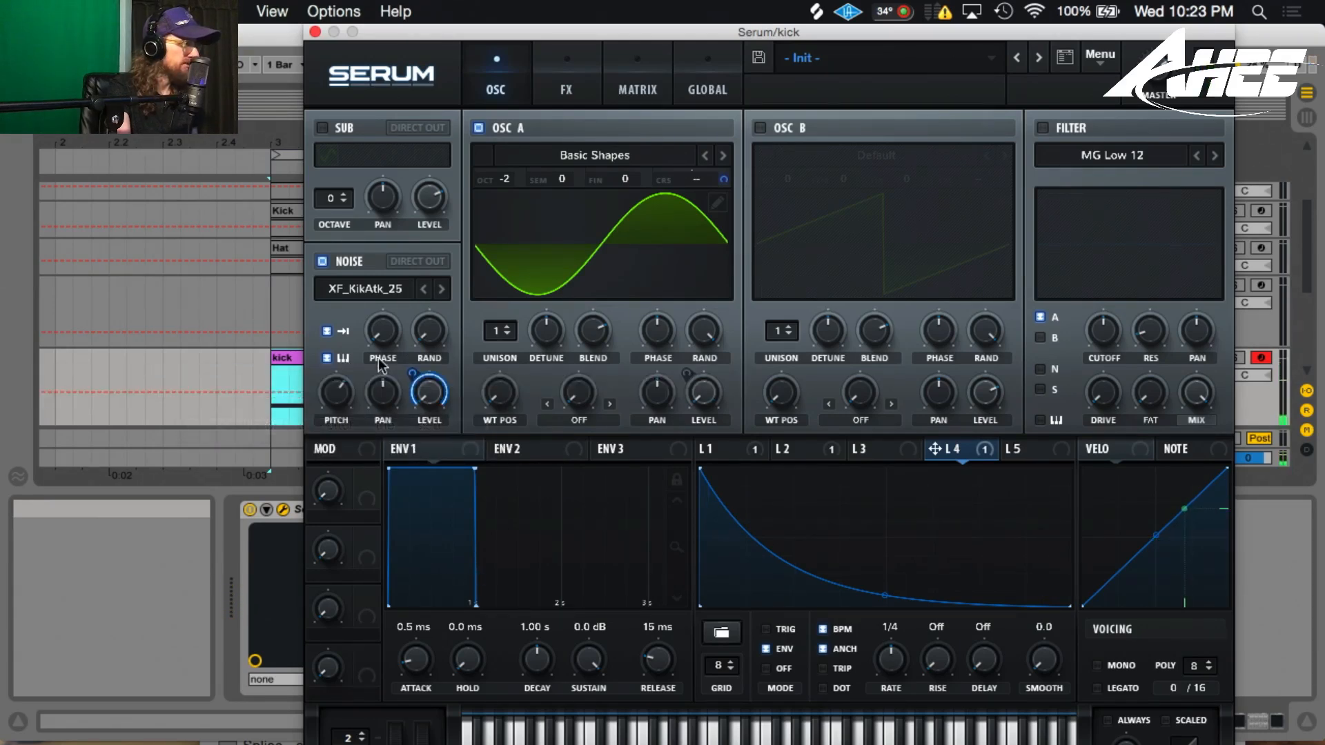
pyautogui.click(324, 265)
pyautogui.click(324, 264)
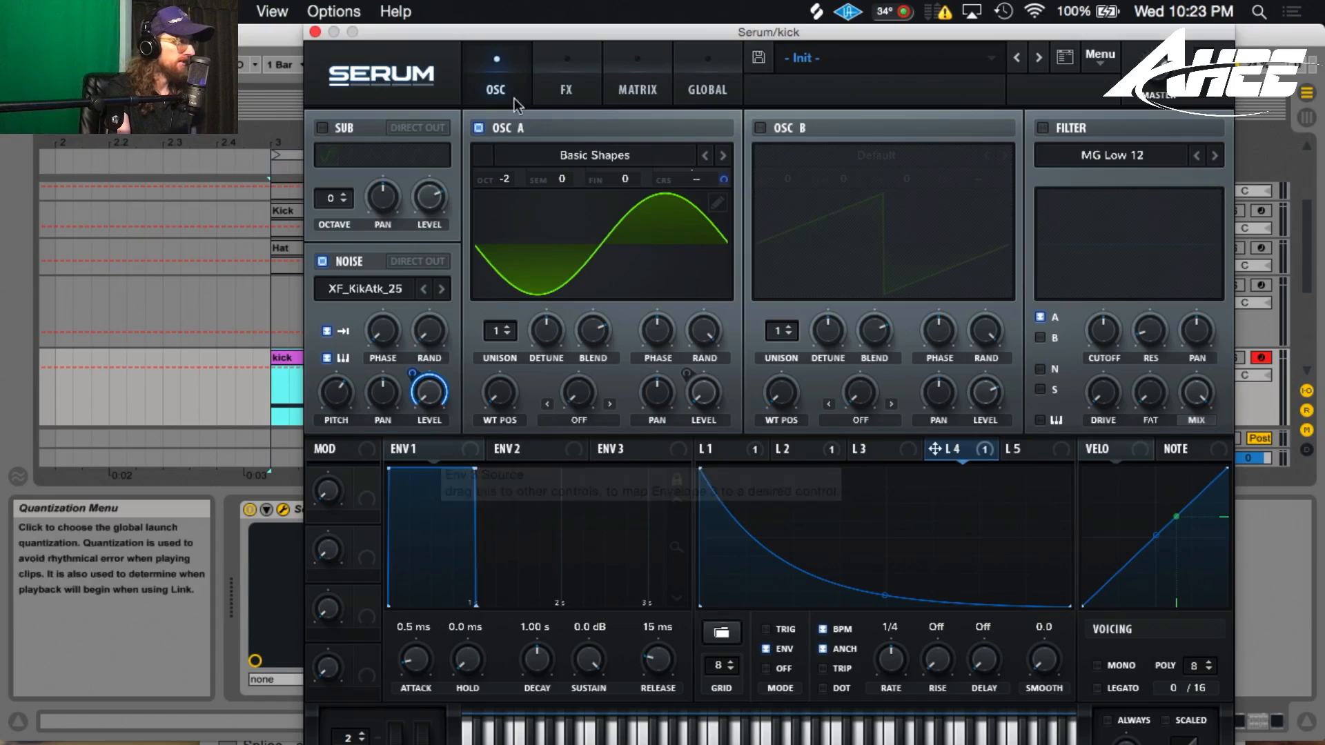
# Step: Enable the Distortion effect on the kick and set its drive to 70%
pyautogui.click(589, 71)
pyautogui.click(329, 162)
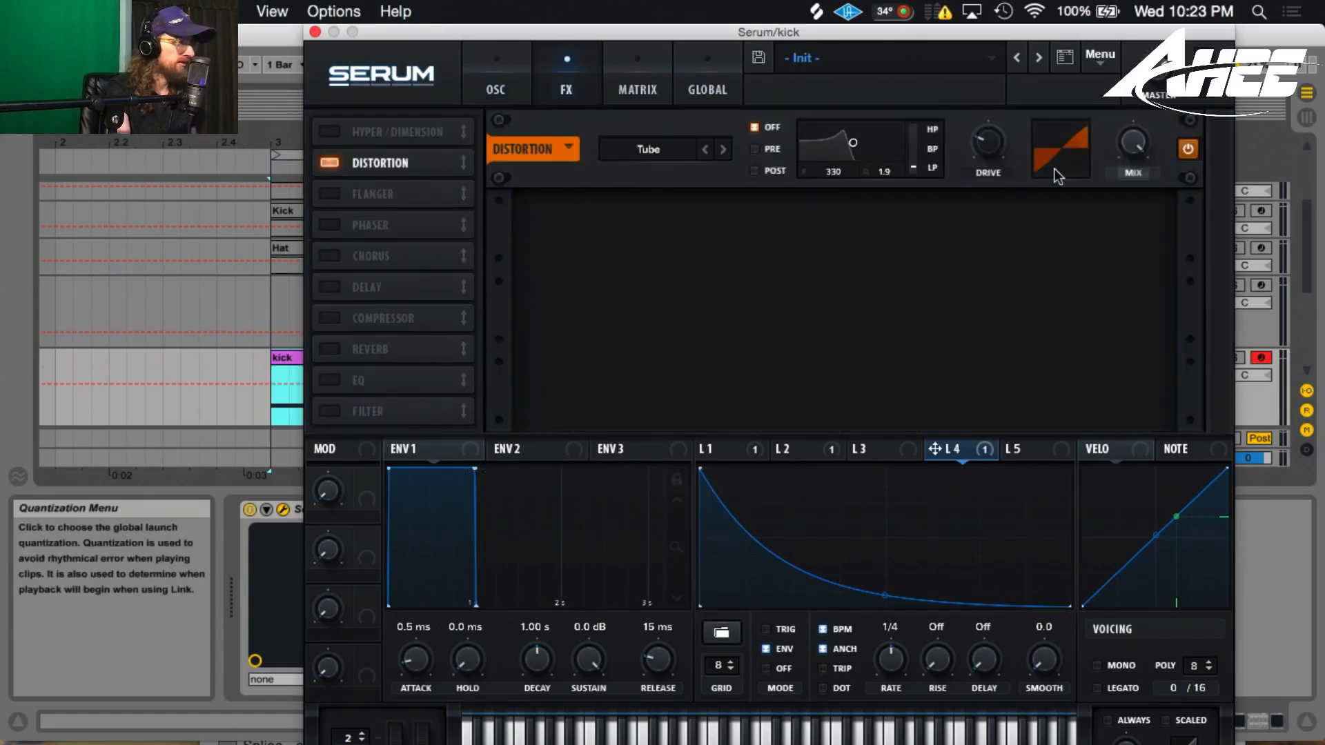
pyautogui.moveTo(991, 143); pyautogui.dragTo(1001, 46)
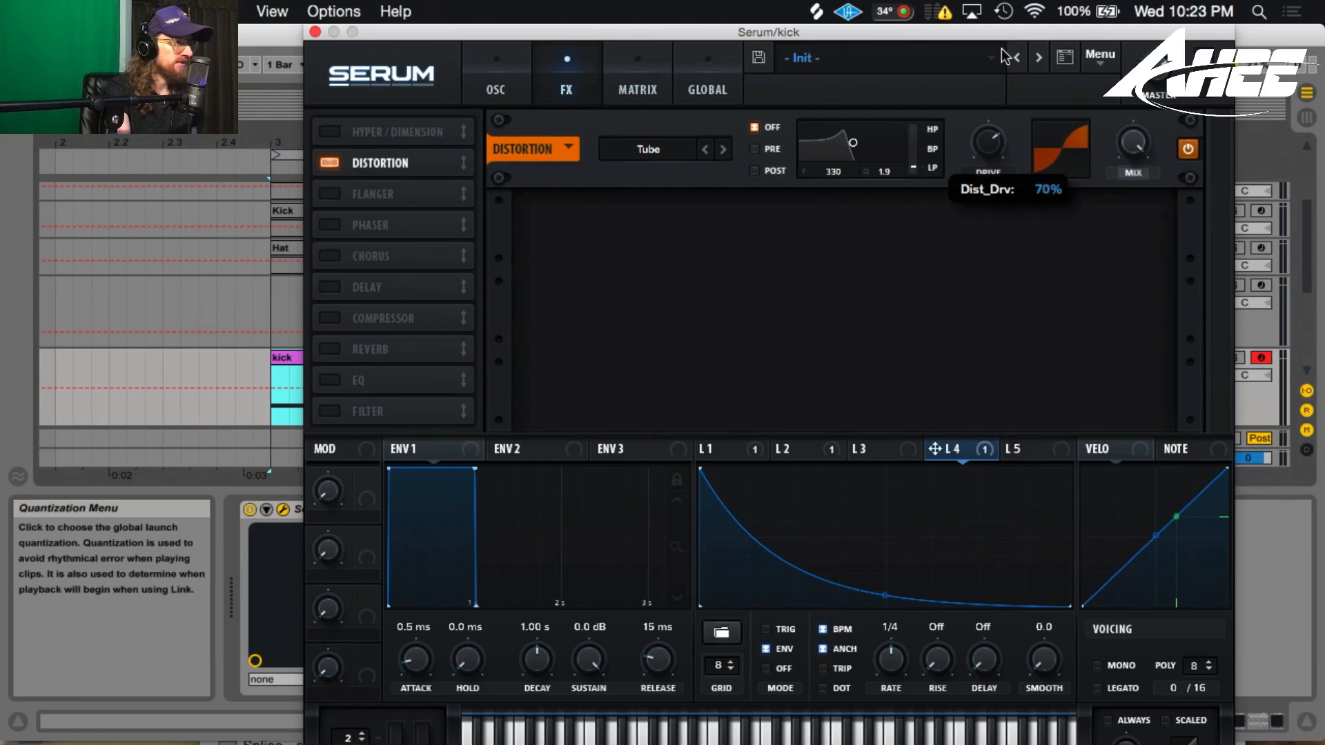
# Step: Assign LFO 3 to the distortion drive and set it to envelope mode with its peak moved to the start
pyautogui.click(910, 450)
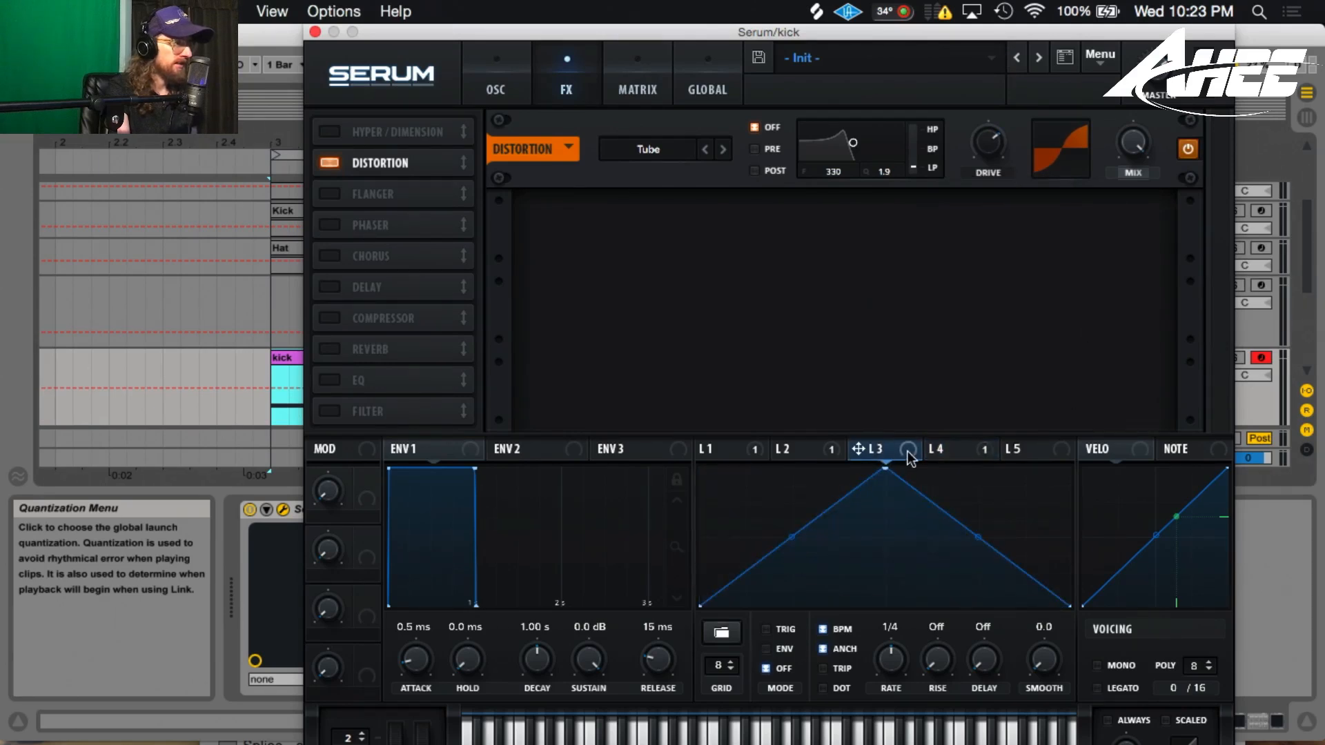
pyautogui.moveTo(998, 147); pyautogui.dragTo(969, 128)
pyautogui.moveTo(881, 470); pyautogui.dragTo(605, 423)
pyautogui.click(787, 647)
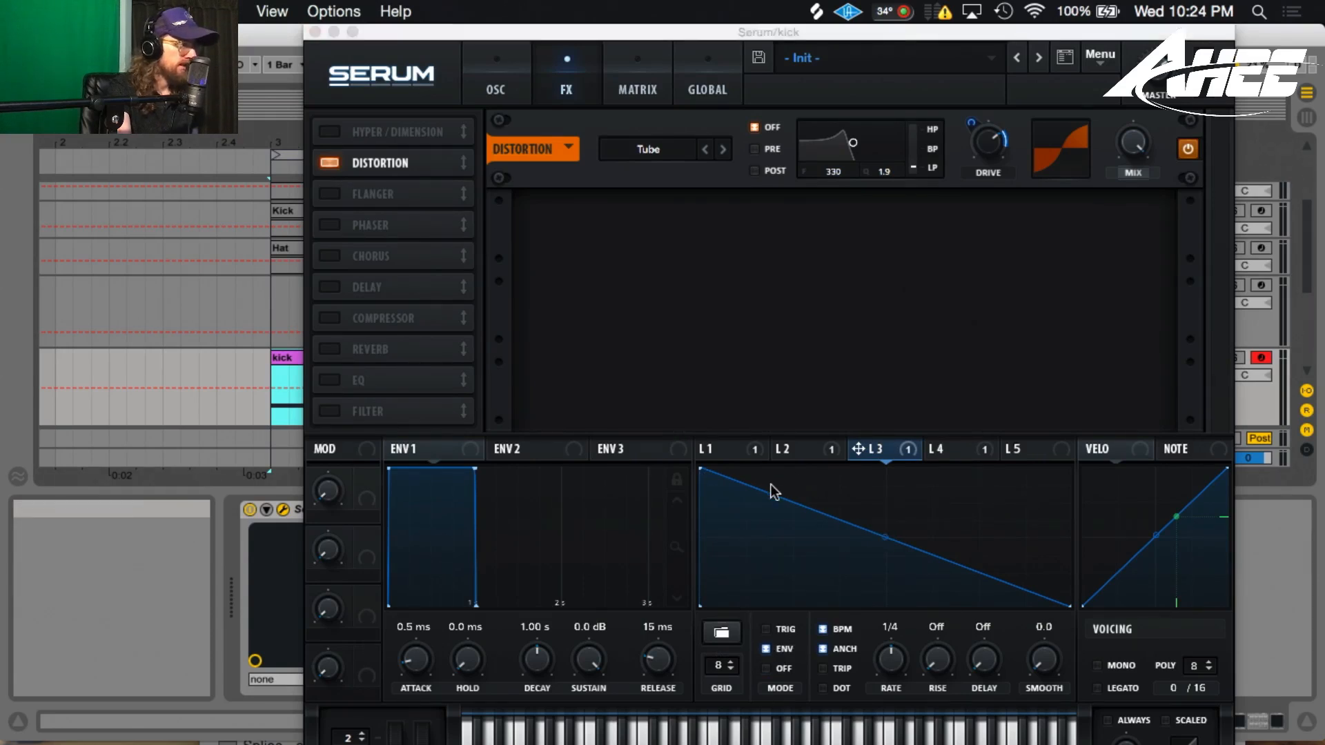
# Step: Reshape LFO 3 to hold briefly at maximum and fall in a steep concave curve to zero before mid-cycle
pyautogui.doubleClick(748, 481)
pyautogui.moveTo(748, 483); pyautogui.dragTo(743, 462)
pyautogui.moveTo(905, 538); pyautogui.dragTo(875, 595)
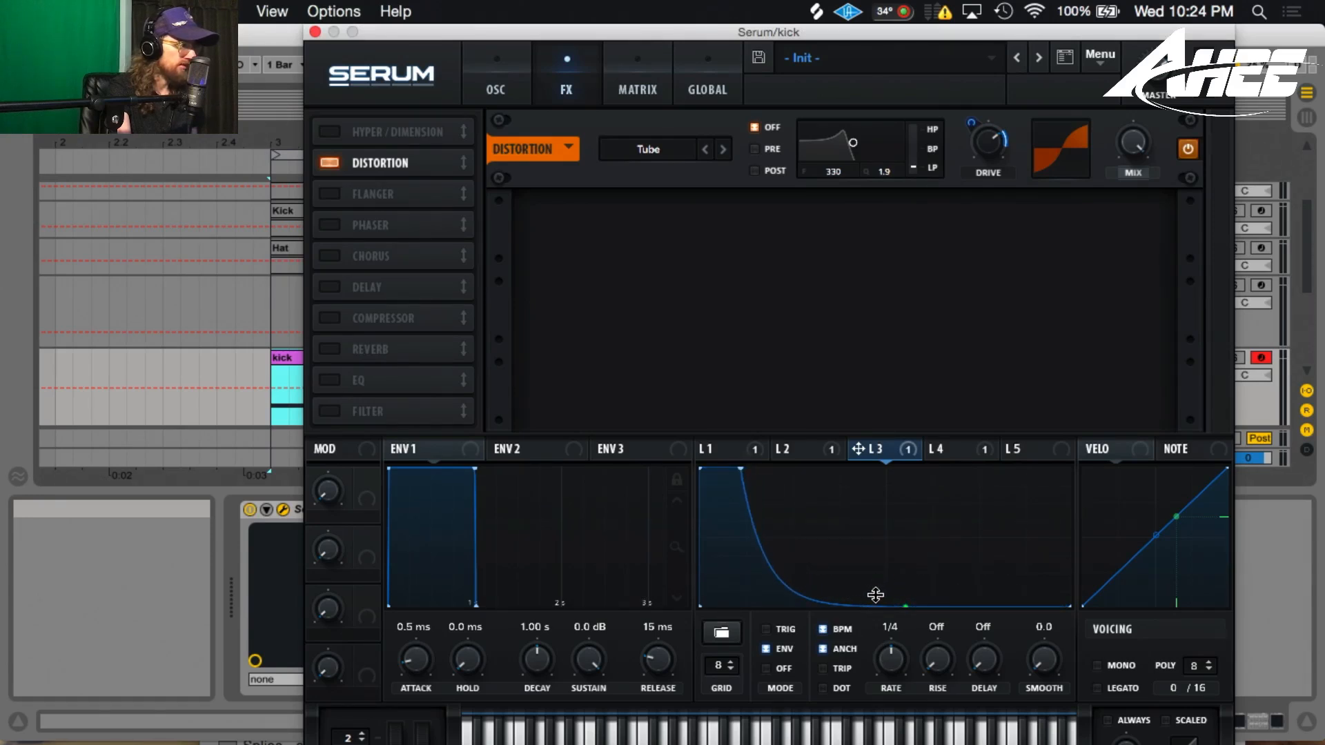
pyautogui.moveTo(739, 469); pyautogui.dragTo(733, 467)
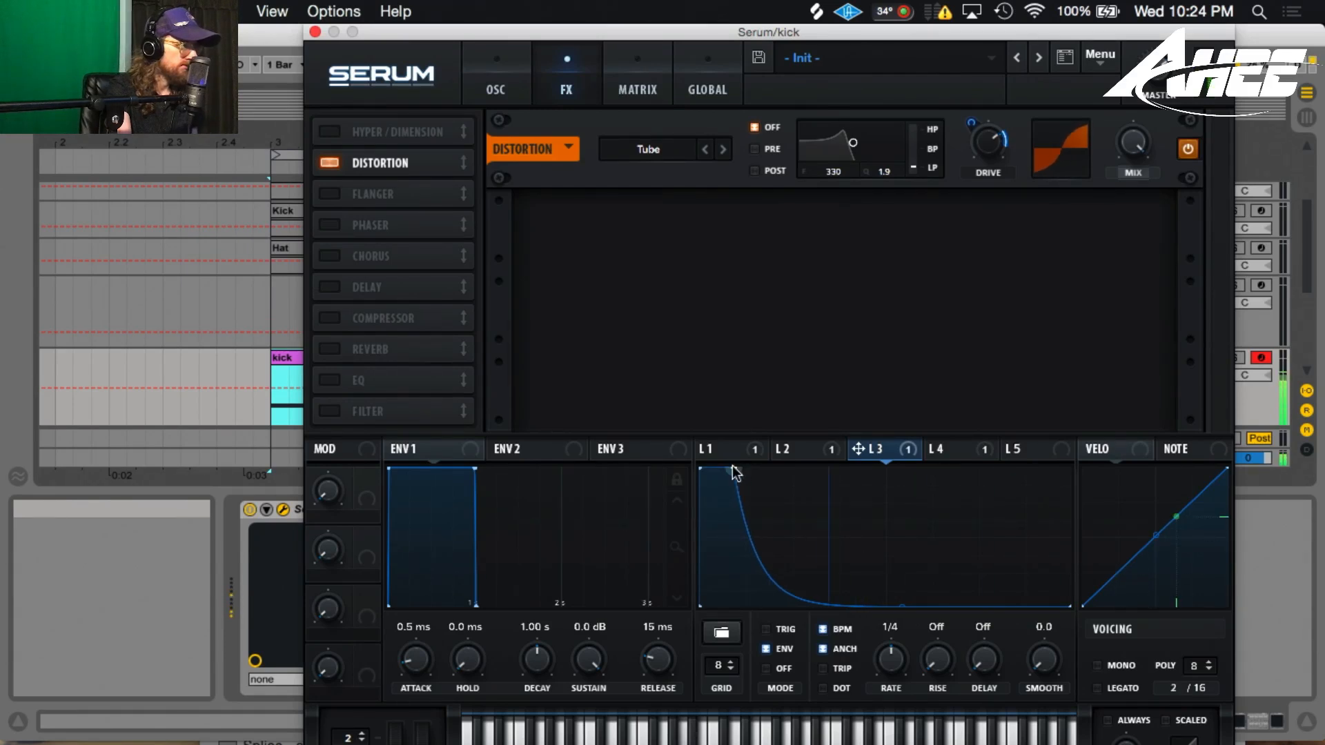
# Step: Enable the Compressor effect, raise its gain, and enable the EQ effect
pyautogui.click(340, 310)
pyautogui.moveTo(875, 222); pyautogui.dragTo(872, 169)
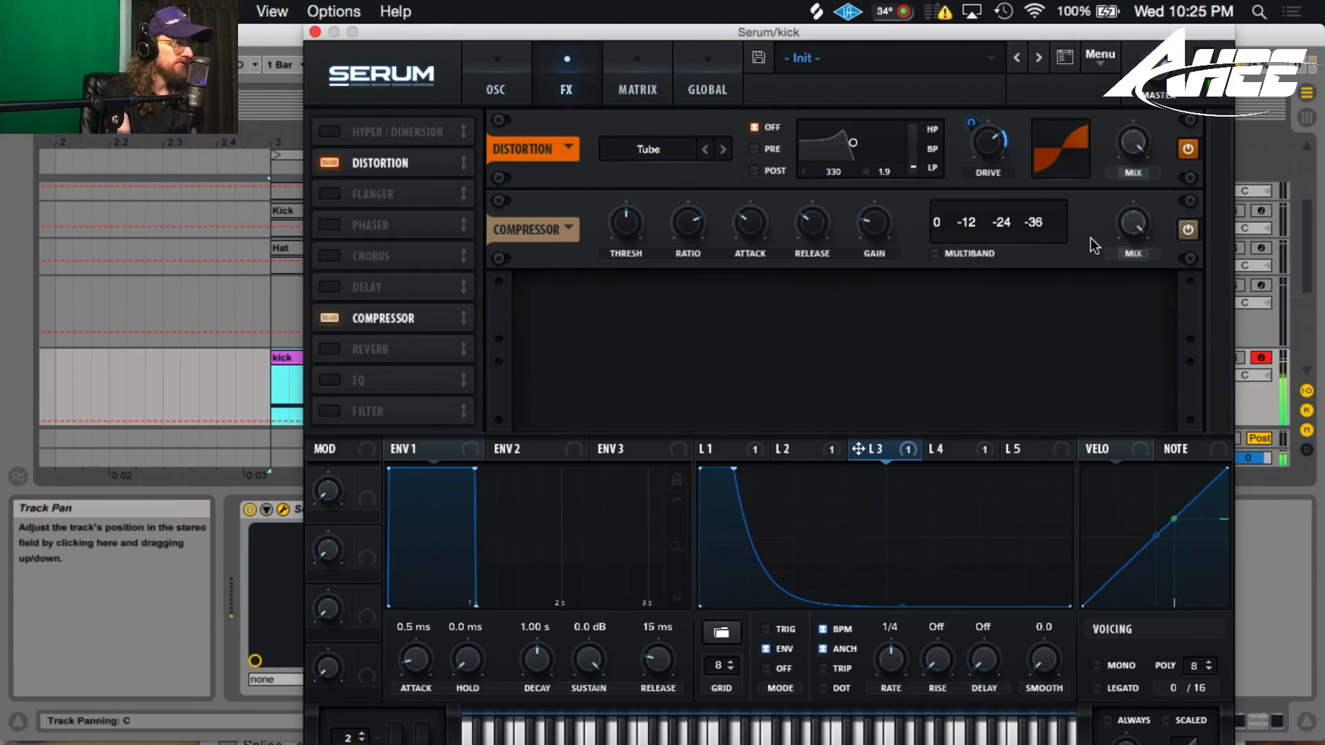
pyautogui.click(330, 380)
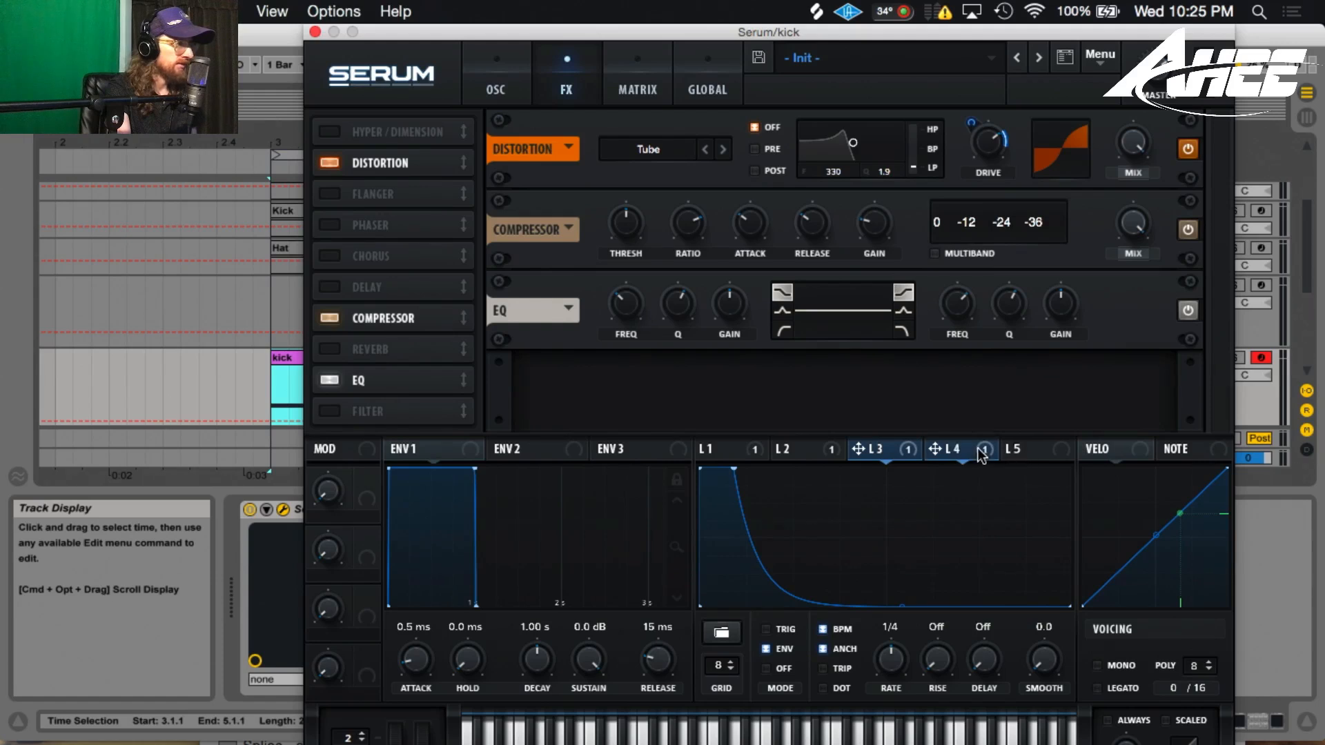
# Step: Assign LFO 5 to the EQ low-band gain as partial, upward-only modulation, shaping it as a straight falling ramp in envelope mode
pyautogui.click(1035, 449)
pyautogui.moveTo(1053, 454); pyautogui.dragTo(729, 302)
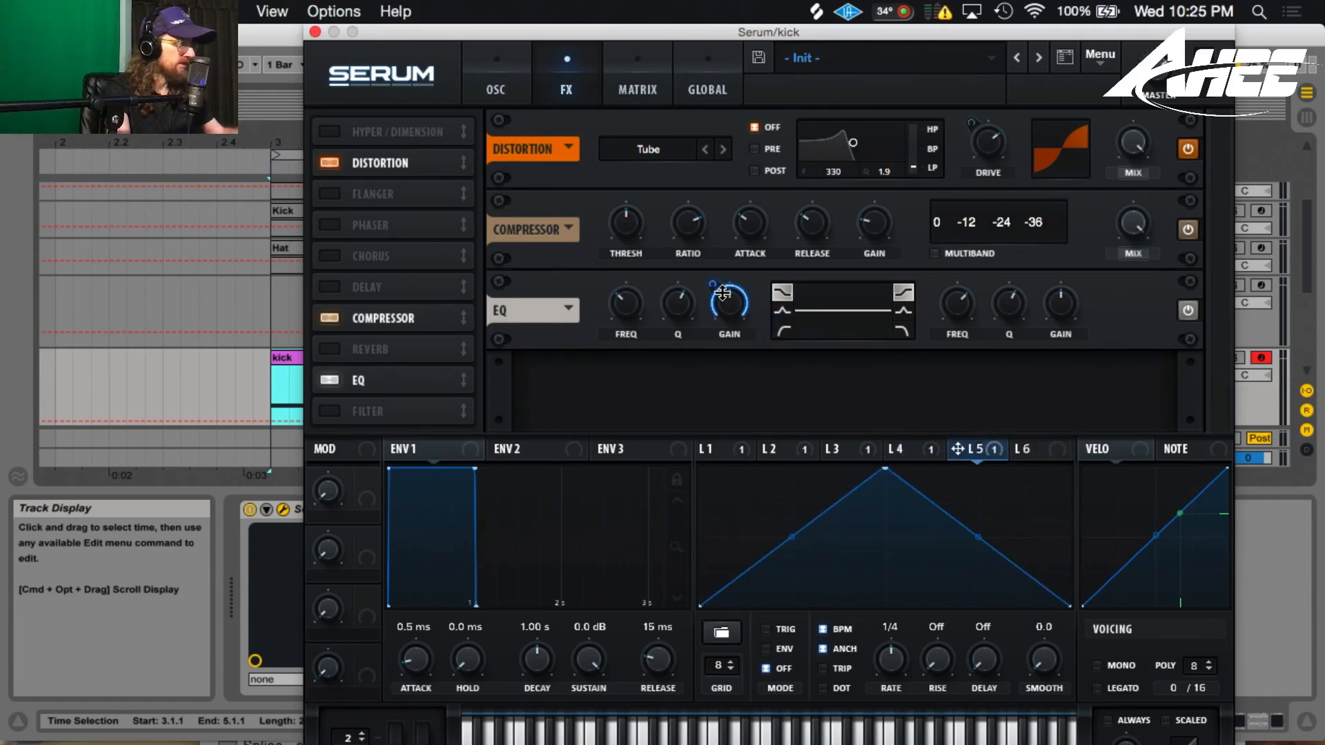
pyautogui.keyDown('alt'); pyautogui.keyDown('shift'); pyautogui.click(722, 292); pyautogui.keyUp('shift'); pyautogui.keyUp('alt')
pyautogui.moveTo(711, 282); pyautogui.dragTo(706, 355)
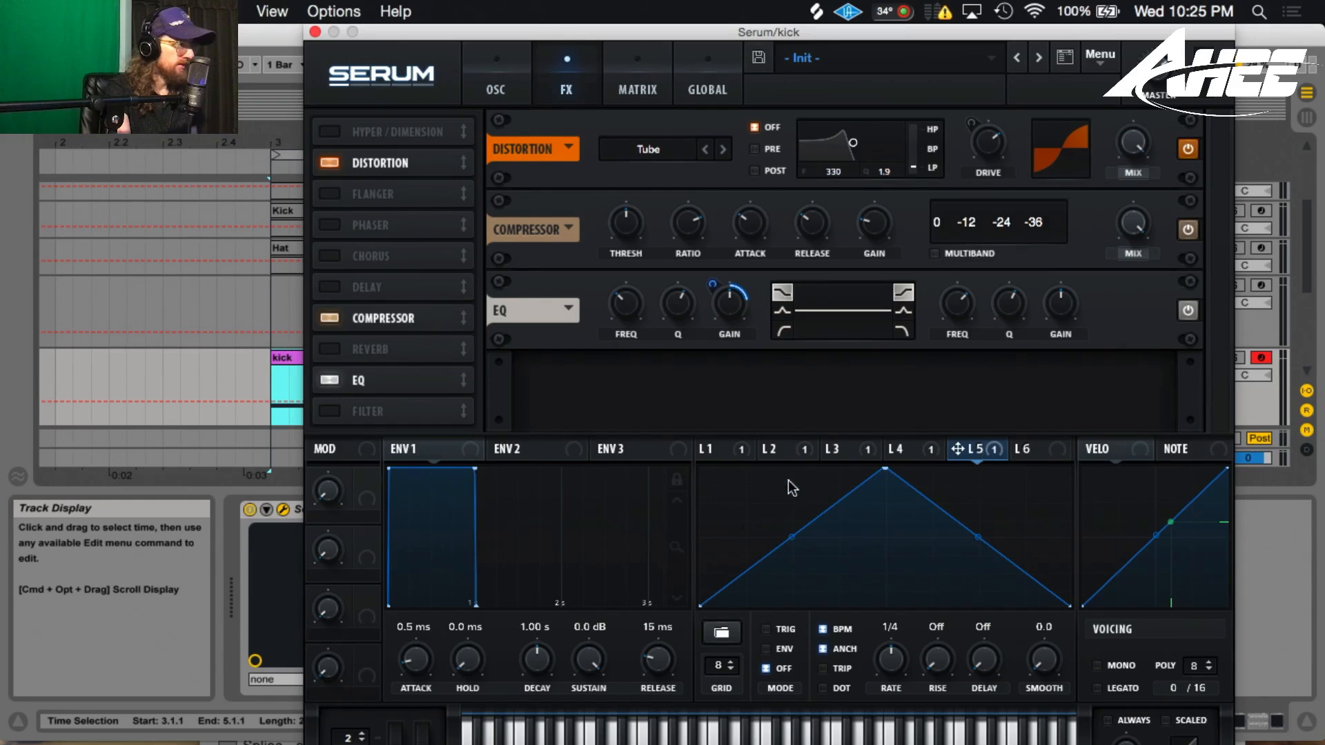
pyautogui.moveTo(885, 470); pyautogui.dragTo(659, 434)
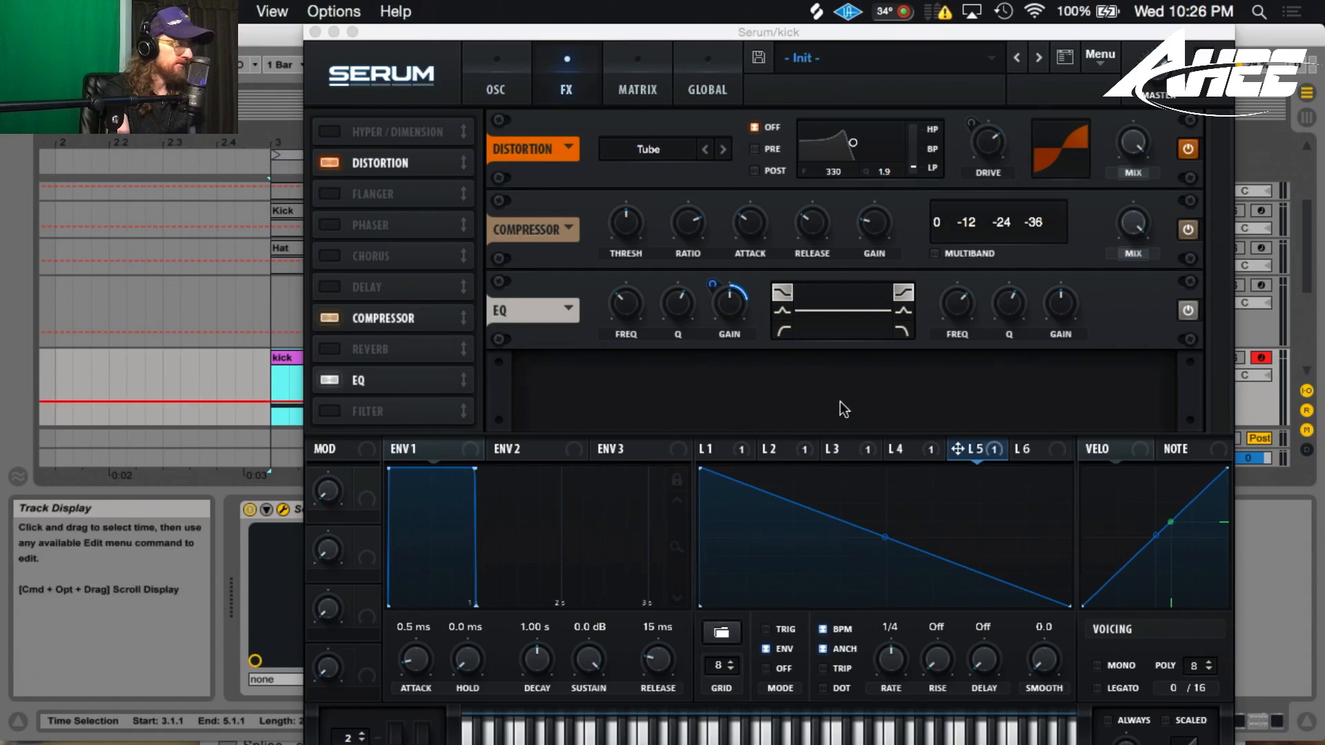
# Step: Enable the MG Low 12 filter, route the noise oscillator through it alongside Oscillator A, and add a little drive
pyautogui.moveTo(707, 445)
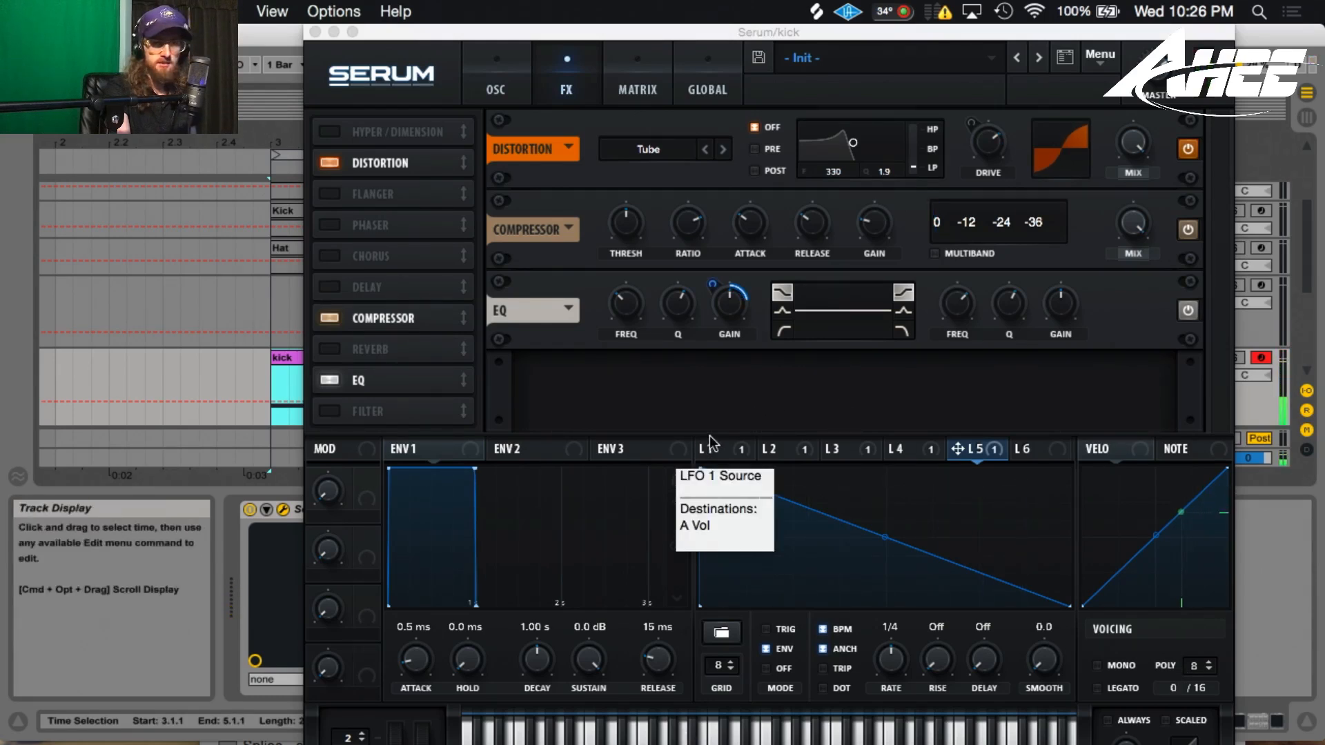
pyautogui.click(498, 77)
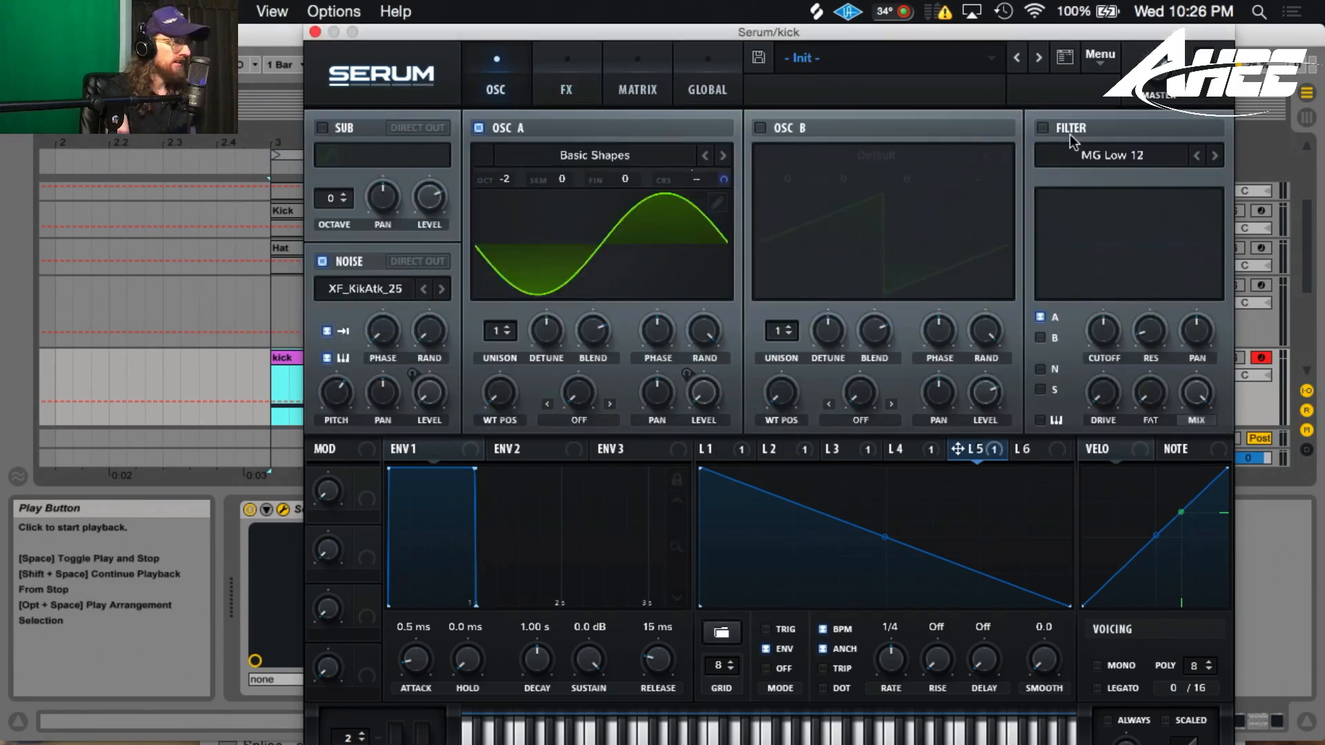
pyautogui.click(1042, 128)
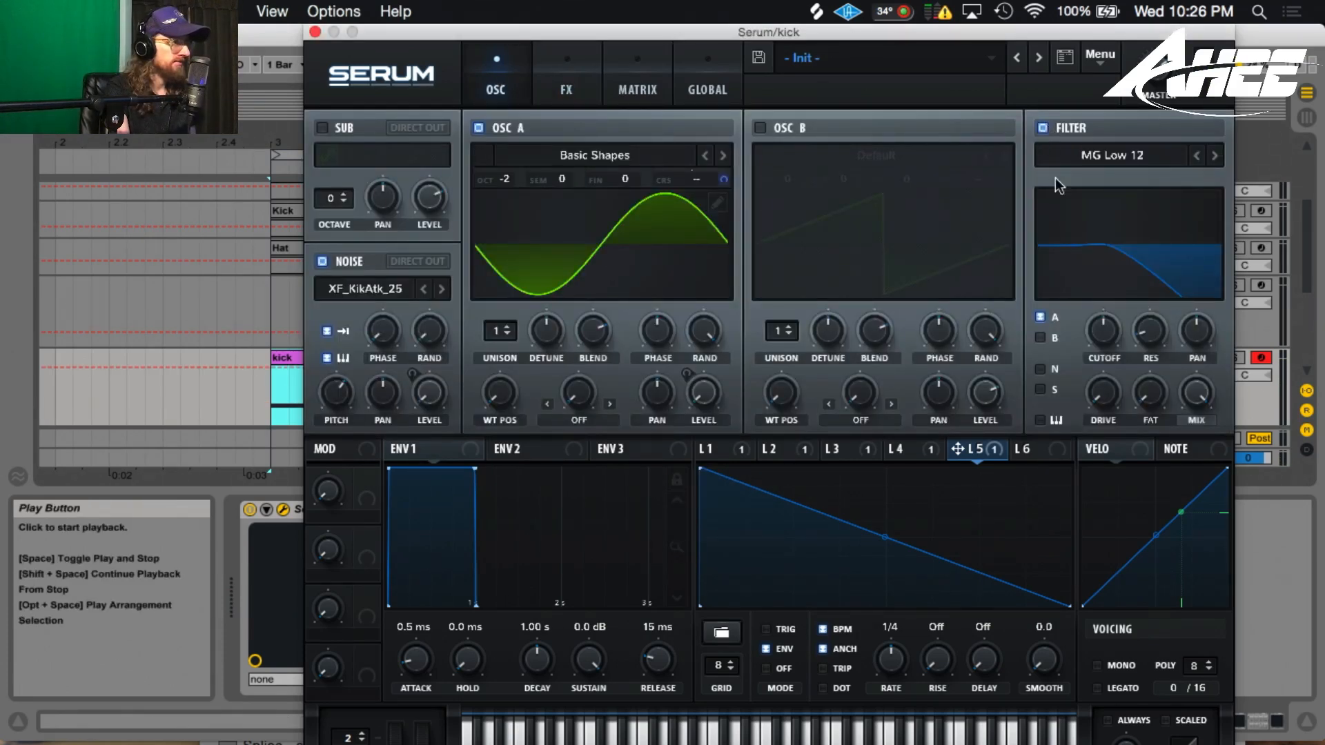
pyautogui.click(1041, 370)
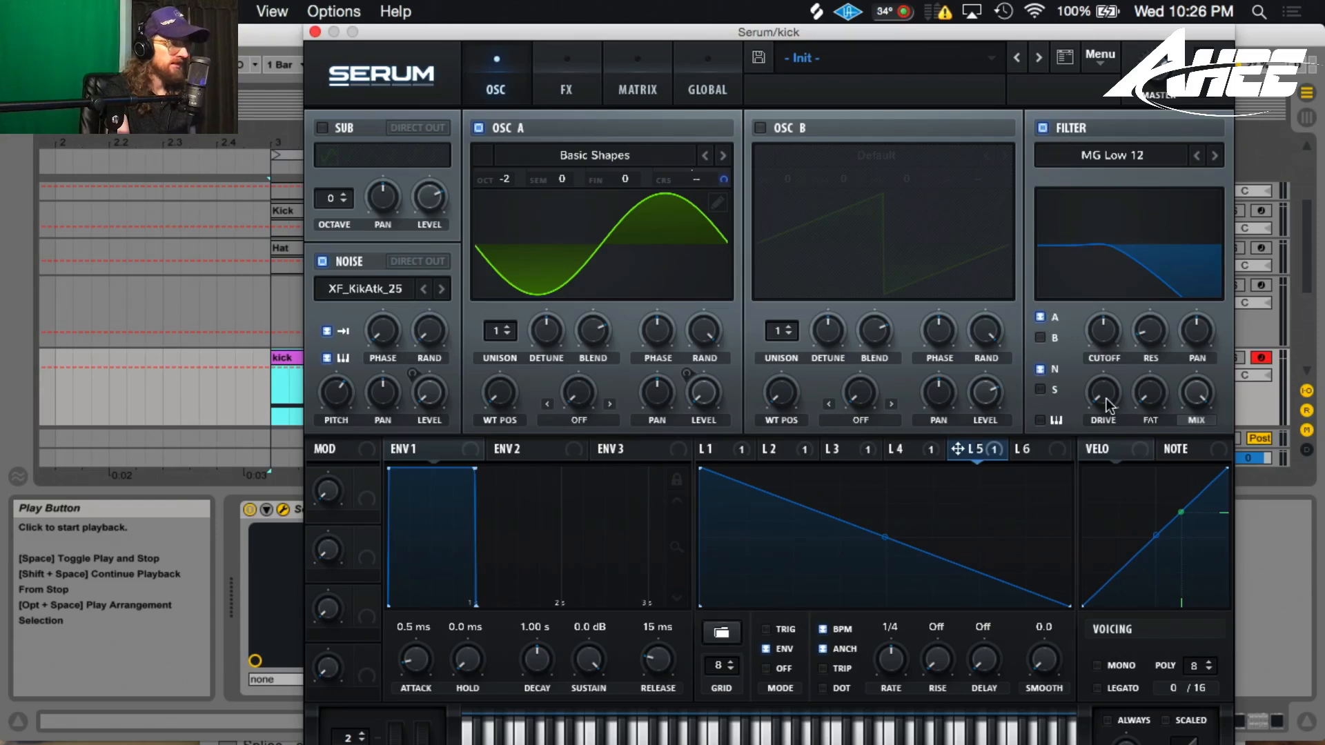
pyautogui.moveTo(1108, 403)
pyautogui.moveTo(1106, 394); pyautogui.dragTo(1103, 388)
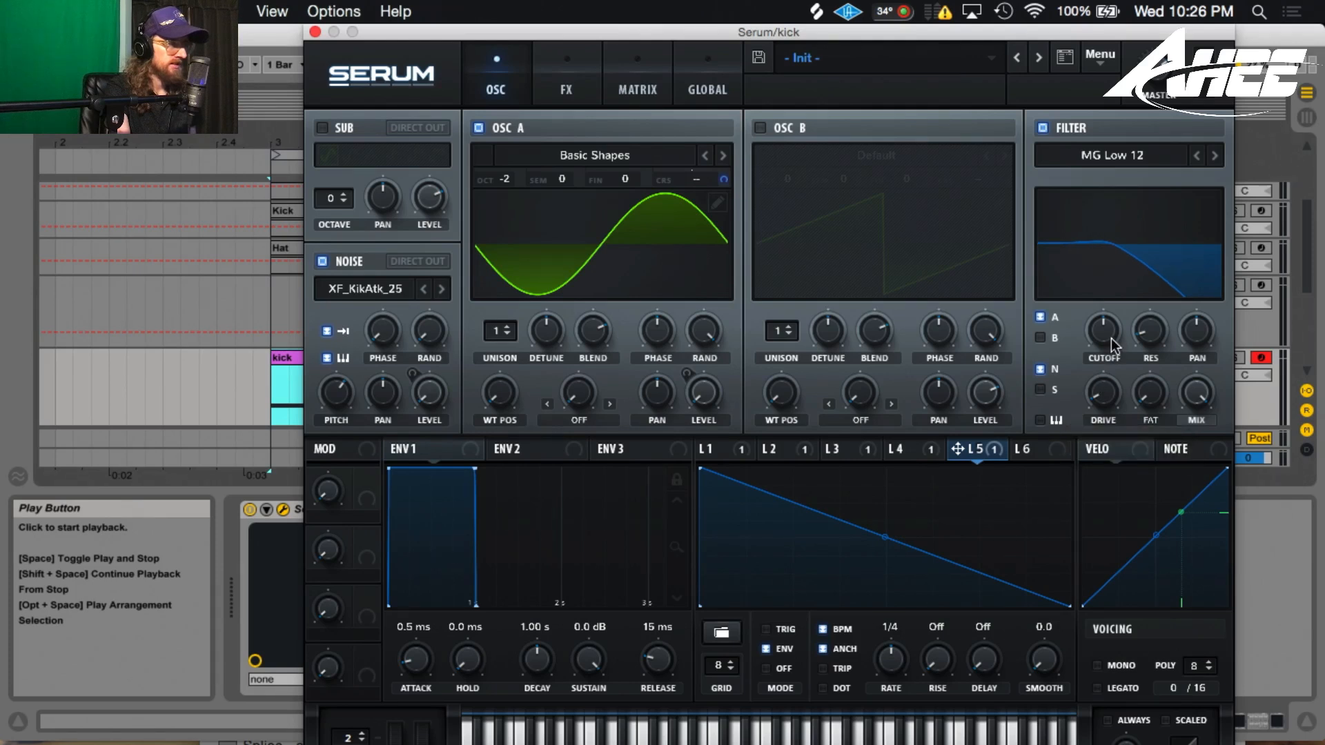
# Step: Set the filter cutoff to about 844 Hz and assign LFO 6 to modulate it upward
pyautogui.moveTo(1107, 334)
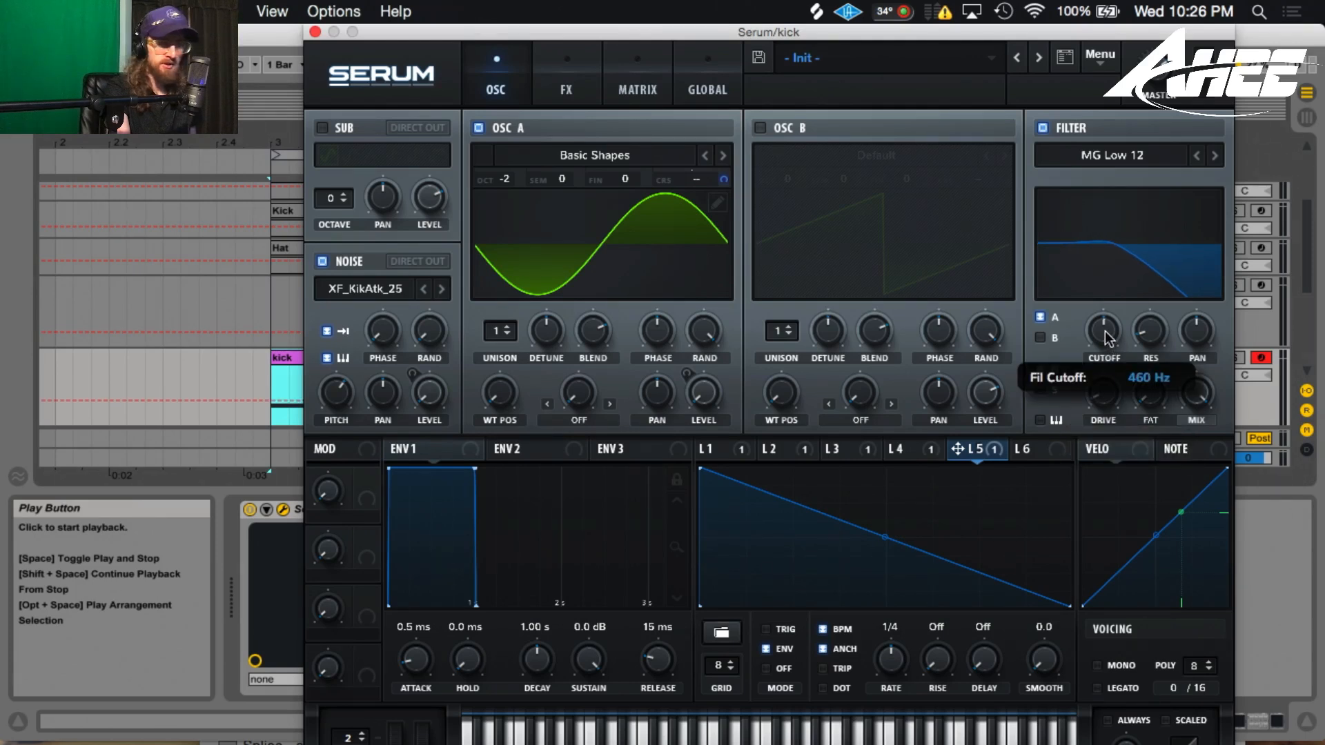
pyautogui.moveTo(1106, 334); pyautogui.dragTo(1107, 319)
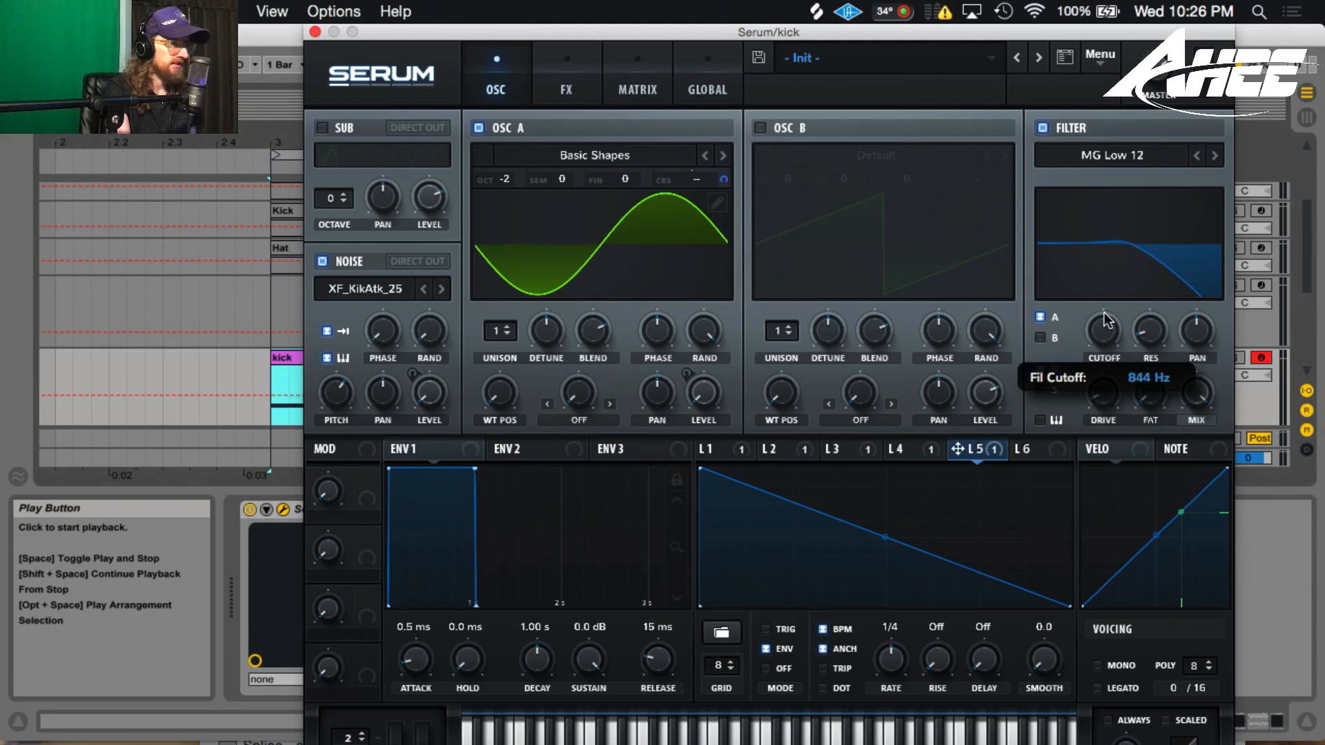
pyautogui.click(1039, 454)
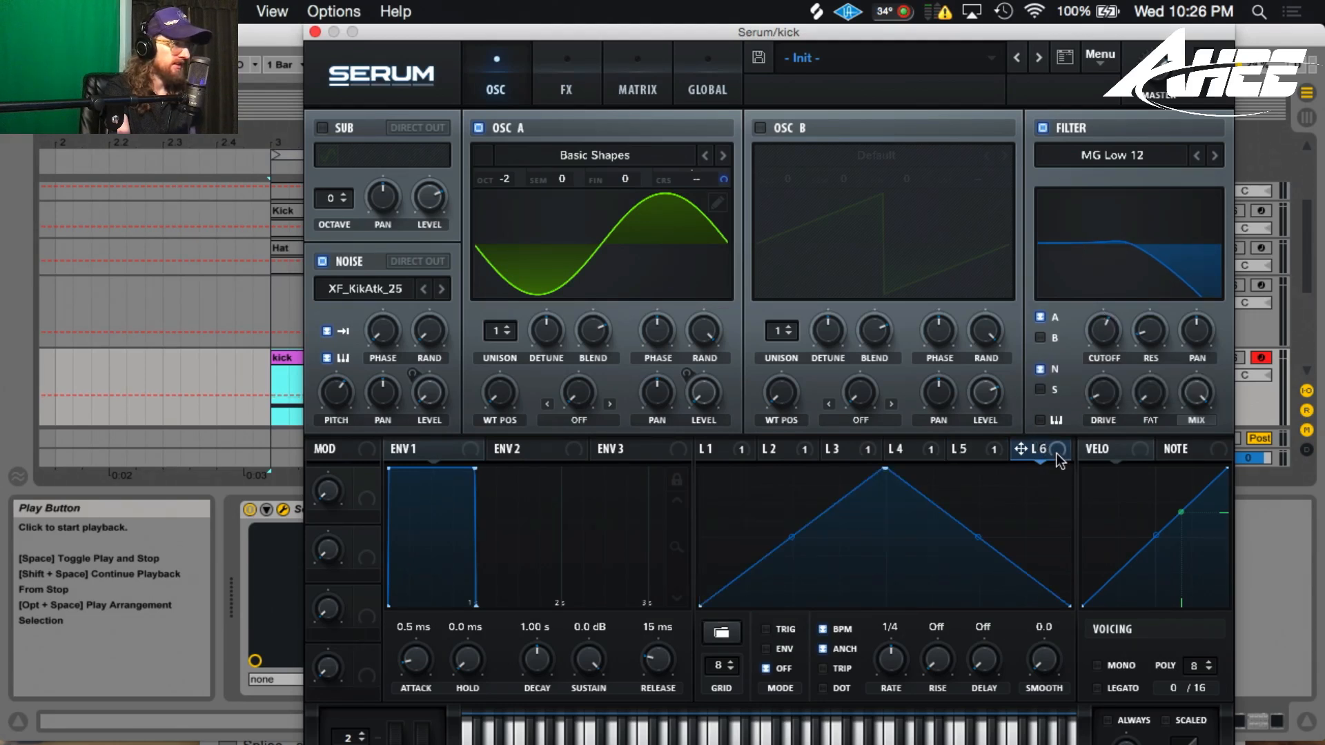
pyautogui.moveTo(1050, 450); pyautogui.dragTo(1100, 332)
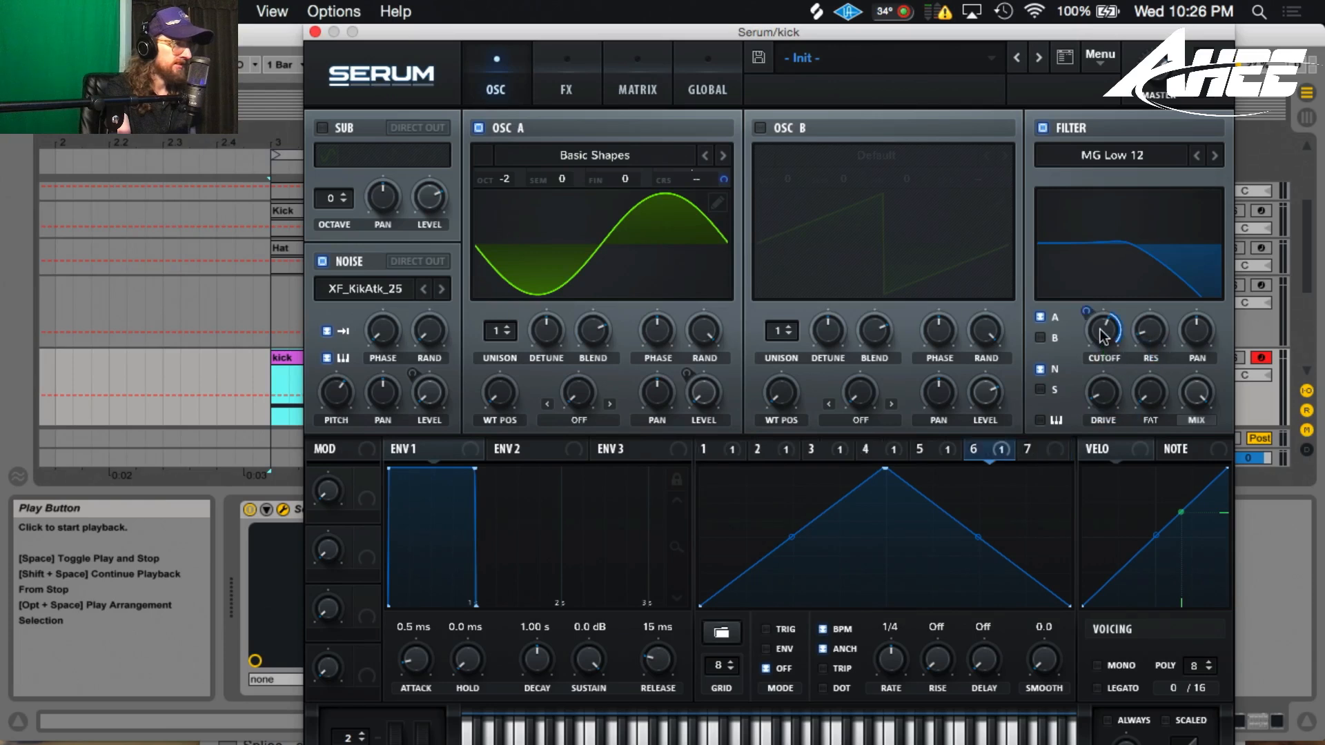
# Step: Set LFO 6 to envelope mode and reshape it into a gentle concave decay from maximum to zero
pyautogui.click(765, 649)
pyautogui.moveTo(887, 470); pyautogui.dragTo(585, 426)
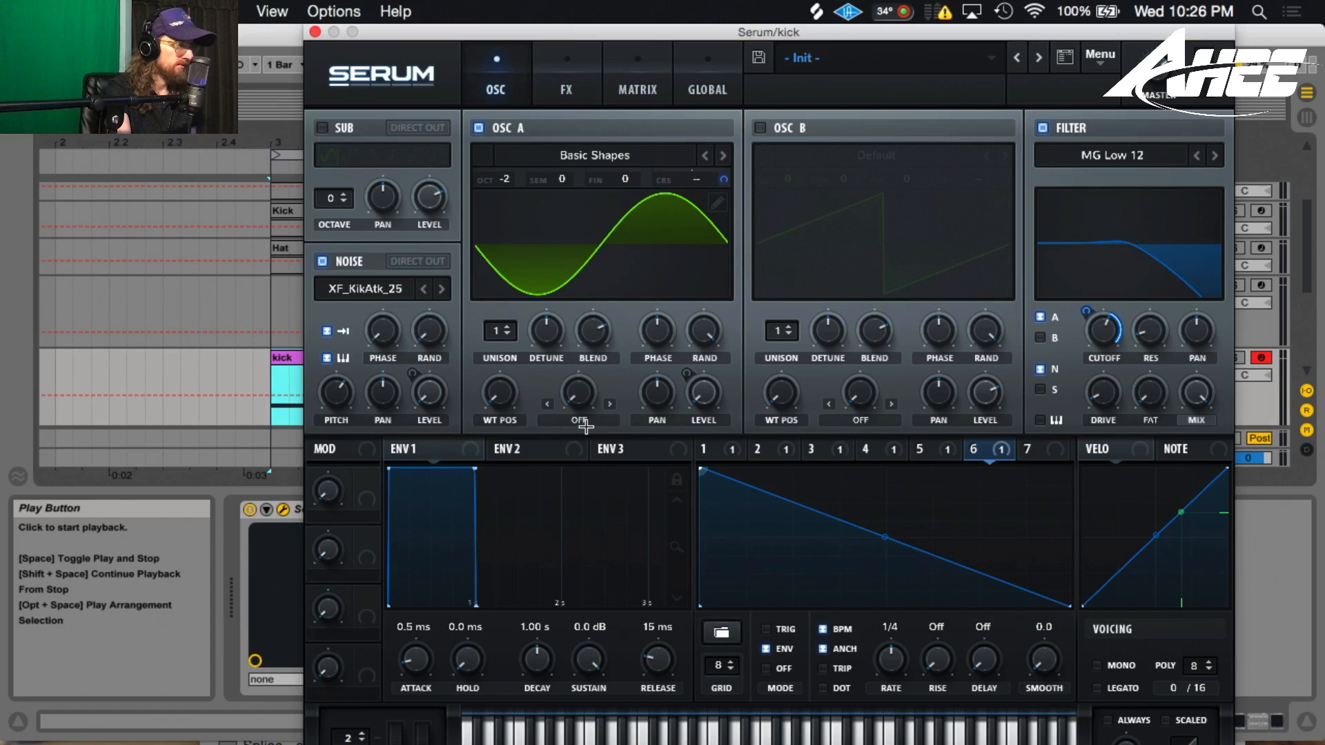
pyautogui.moveTo(880, 544); pyautogui.dragTo(872, 558)
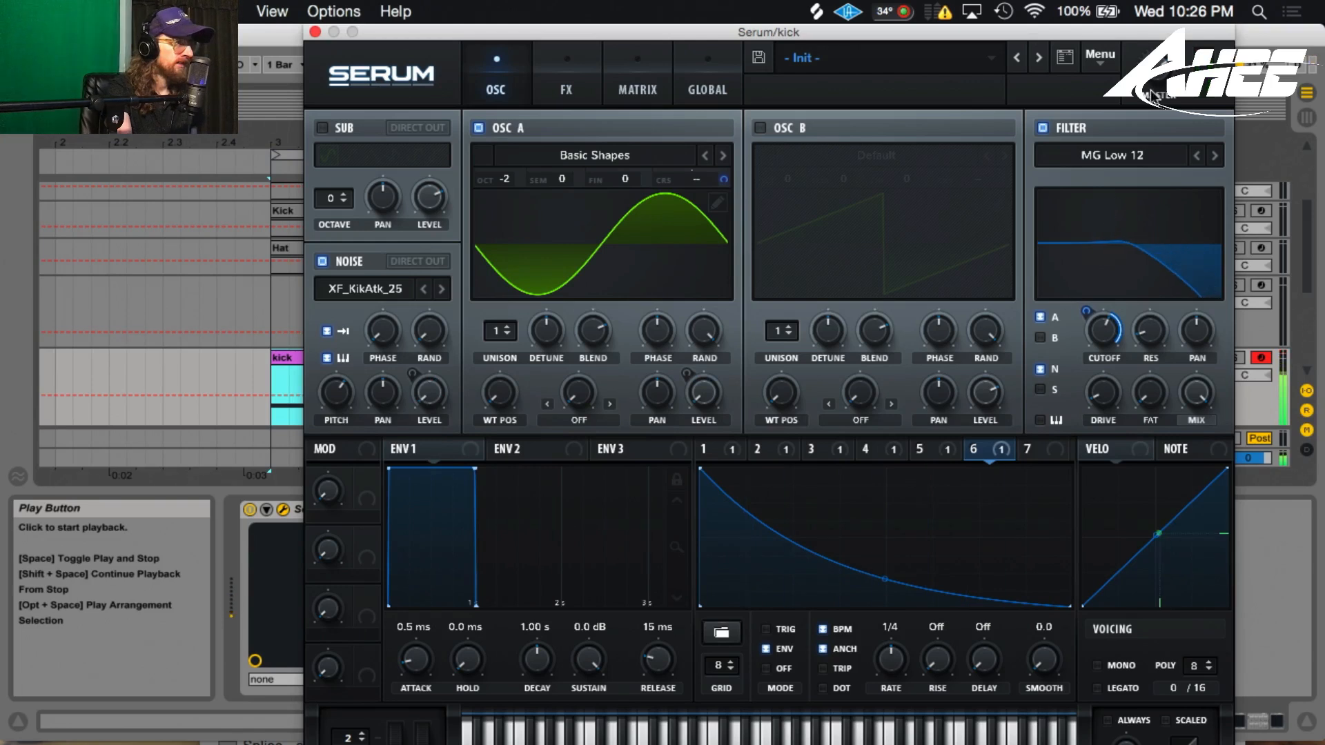
pyautogui.moveTo(1162, 78)
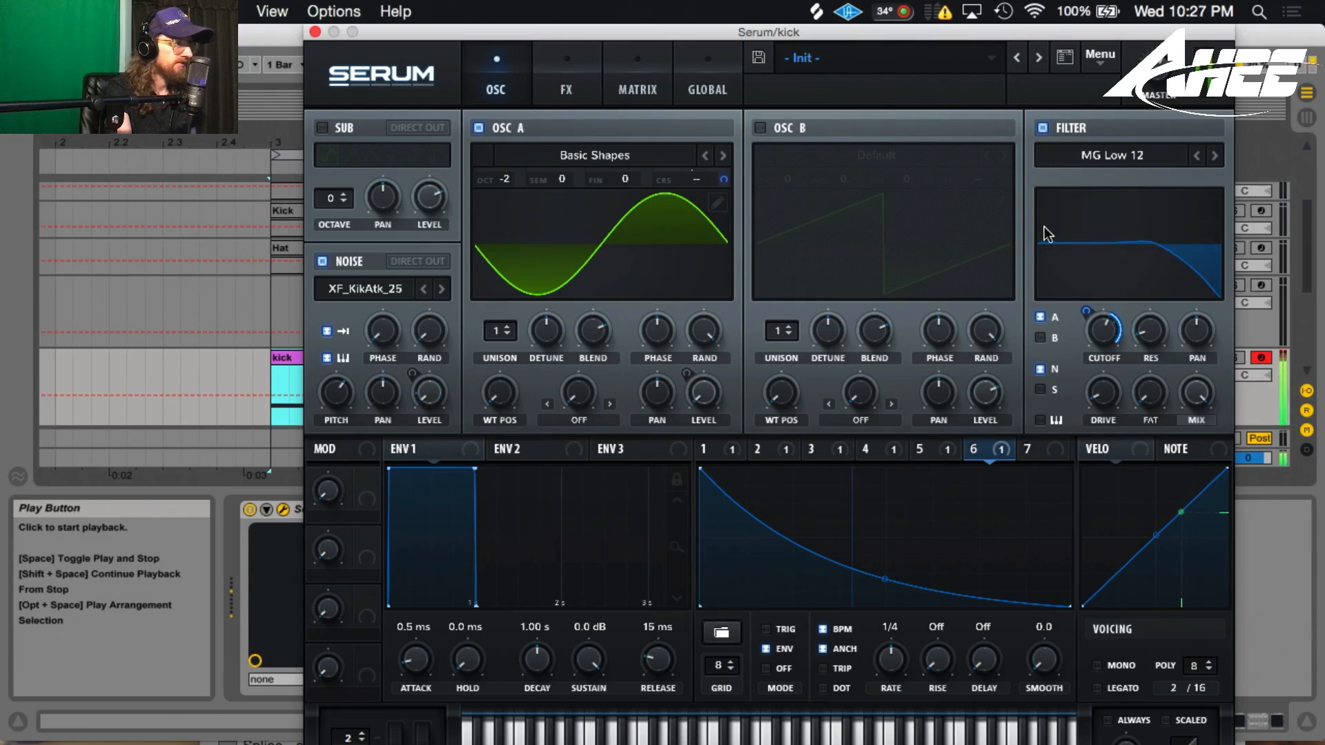
# Step: Pull the tail point of LFO 2's pitch curve down to zero after its steep initial drop
pyautogui.click(745, 450)
pyautogui.click(760, 449)
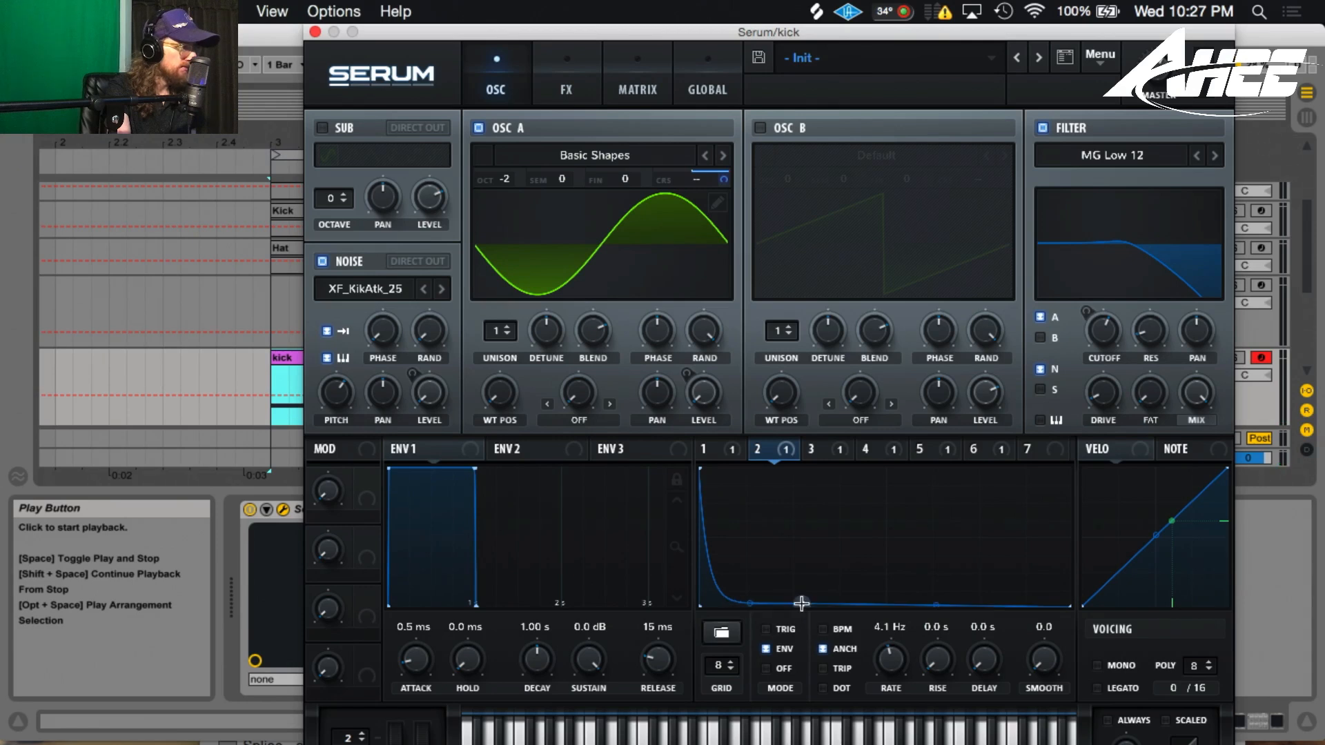
pyautogui.moveTo(750, 624); pyautogui.dragTo(787, 631)
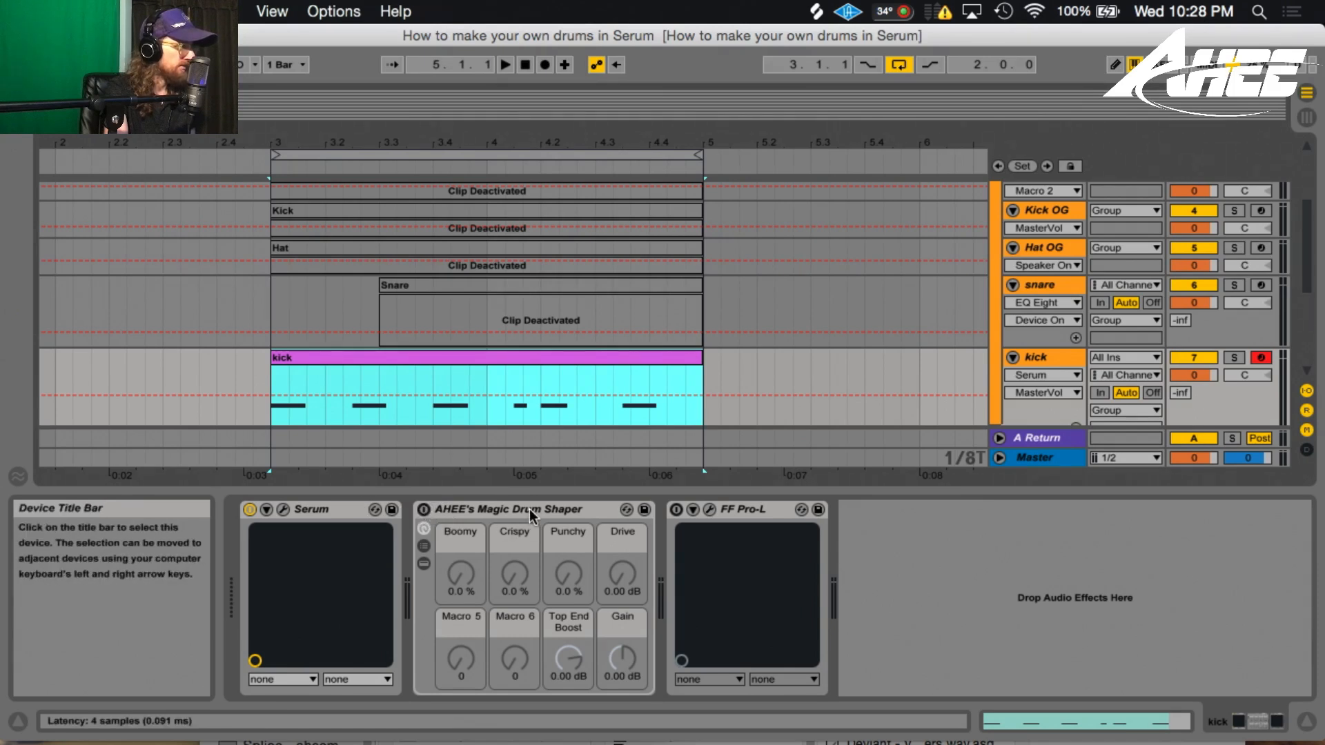
# Step: Turn on AHEE's Magic Drum Shaper on the kick track and set Boomy to 59%, Crispy to 14% and Punchy to 83%
pyautogui.click(424, 509)
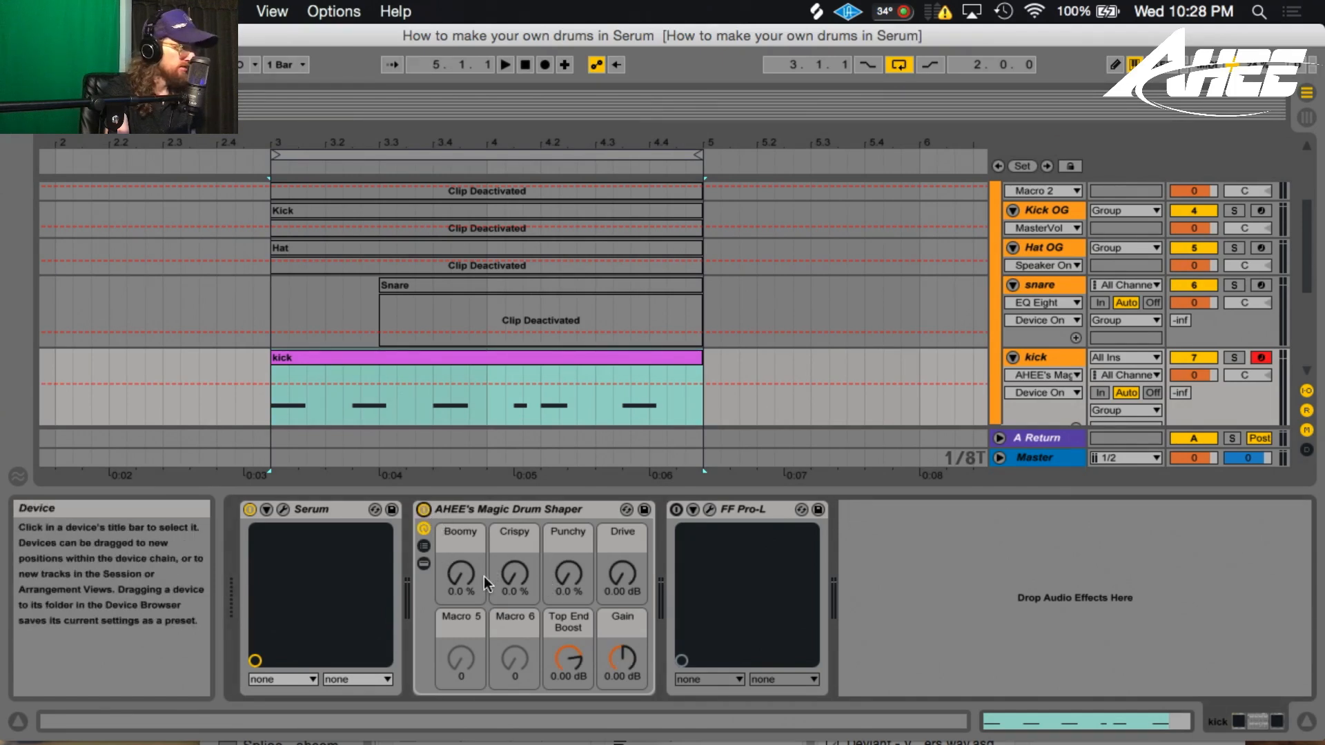
pyautogui.click(461, 573)
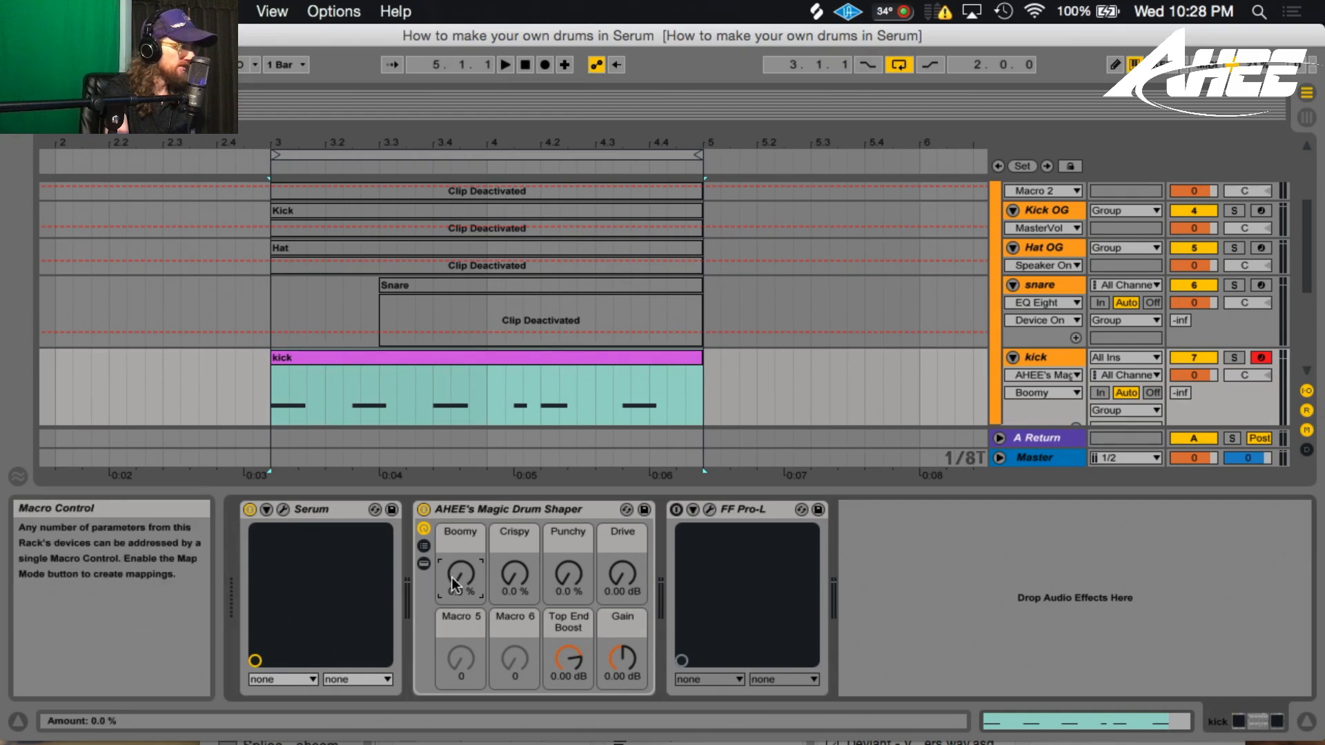
pyautogui.moveTo(461, 572); pyautogui.dragTo(569, 571)
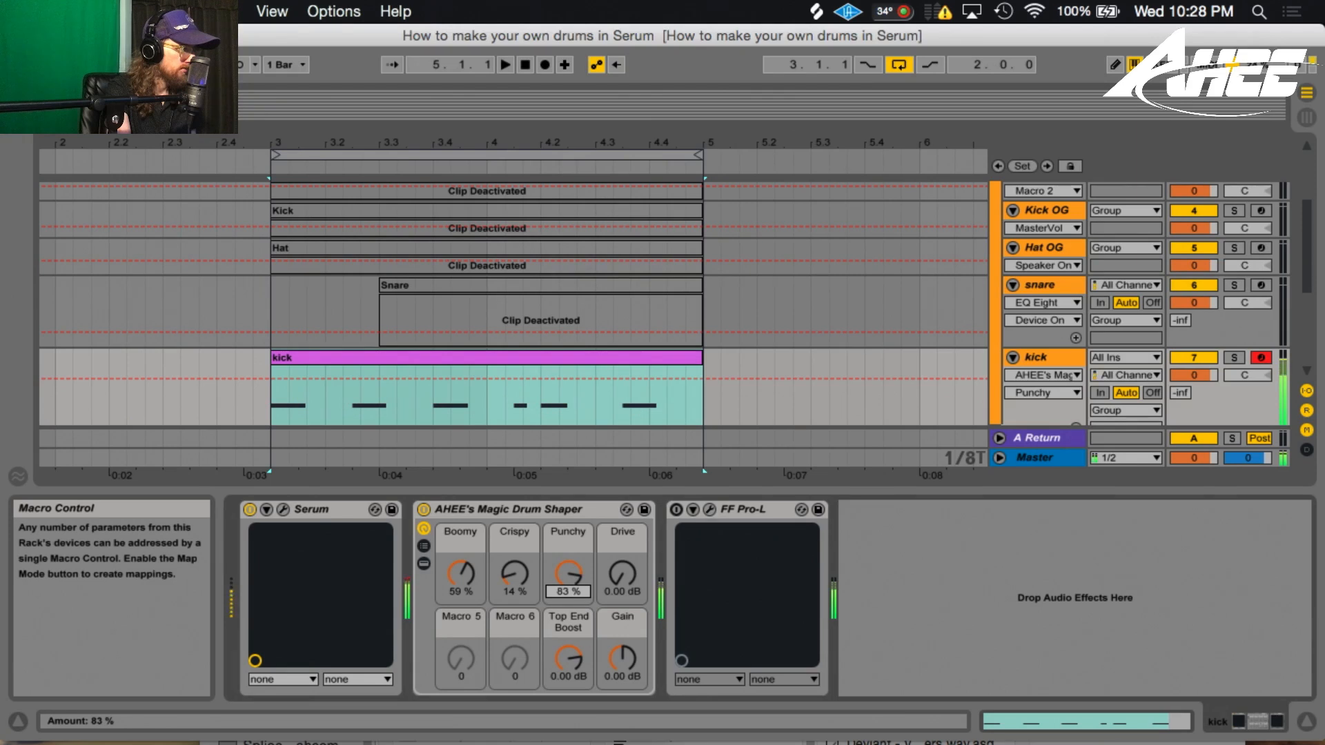
# Step: Fine-tune the Drum Shaper with Boomy at 59%, Punchy at about 66% and Top End Boost at 3.00 dB
pyautogui.moveTo(569, 573); pyautogui.dragTo(568, 566)
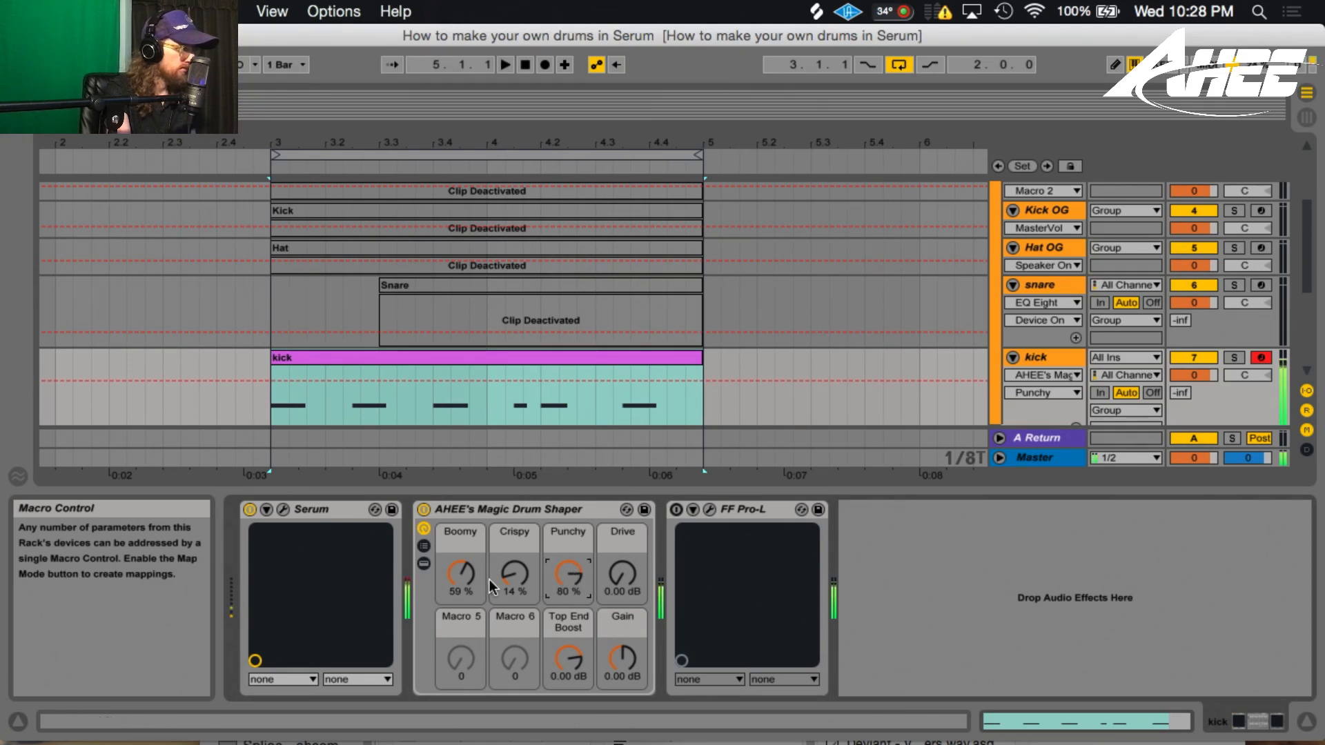
pyautogui.moveTo(461, 573); pyautogui.dragTo(461, 576)
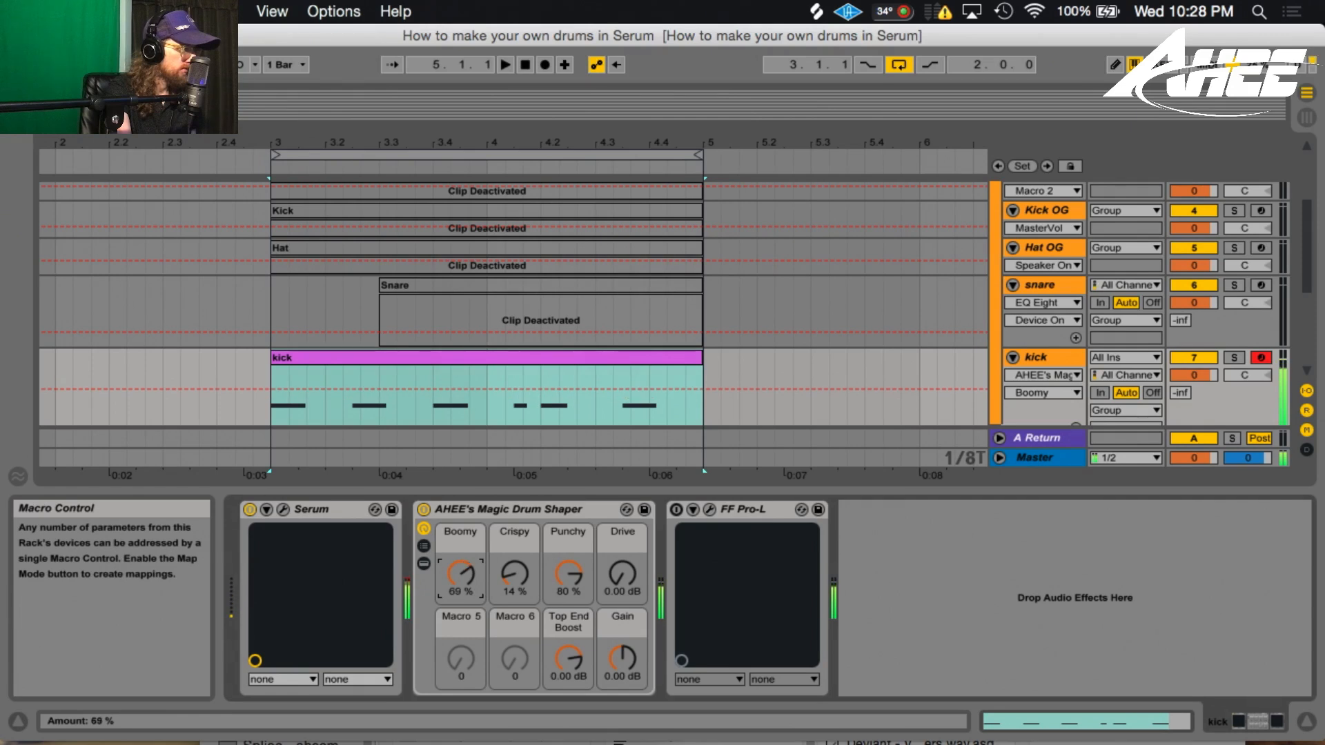
pyautogui.moveTo(560, 585); pyautogui.dragTo(561, 595)
pyautogui.moveTo(567, 666); pyautogui.dragTo(567, 664)
pyautogui.moveTo(568, 573); pyautogui.dragTo(569, 566)
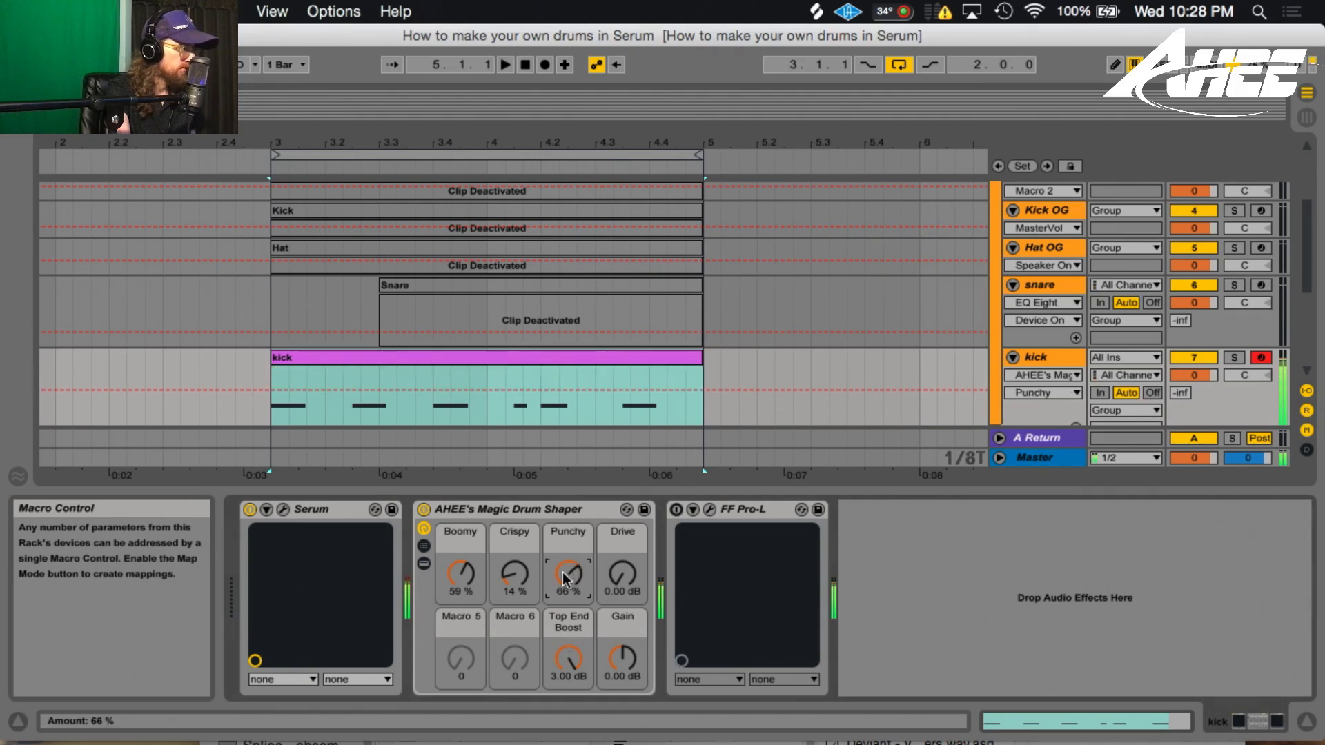
# Step: Reopen the kick's Serum, nudge the upper breakpoint of LFO 1's level curve earlier, and turn Oscillator A's phase randomness fully down
pyautogui.click(283, 510)
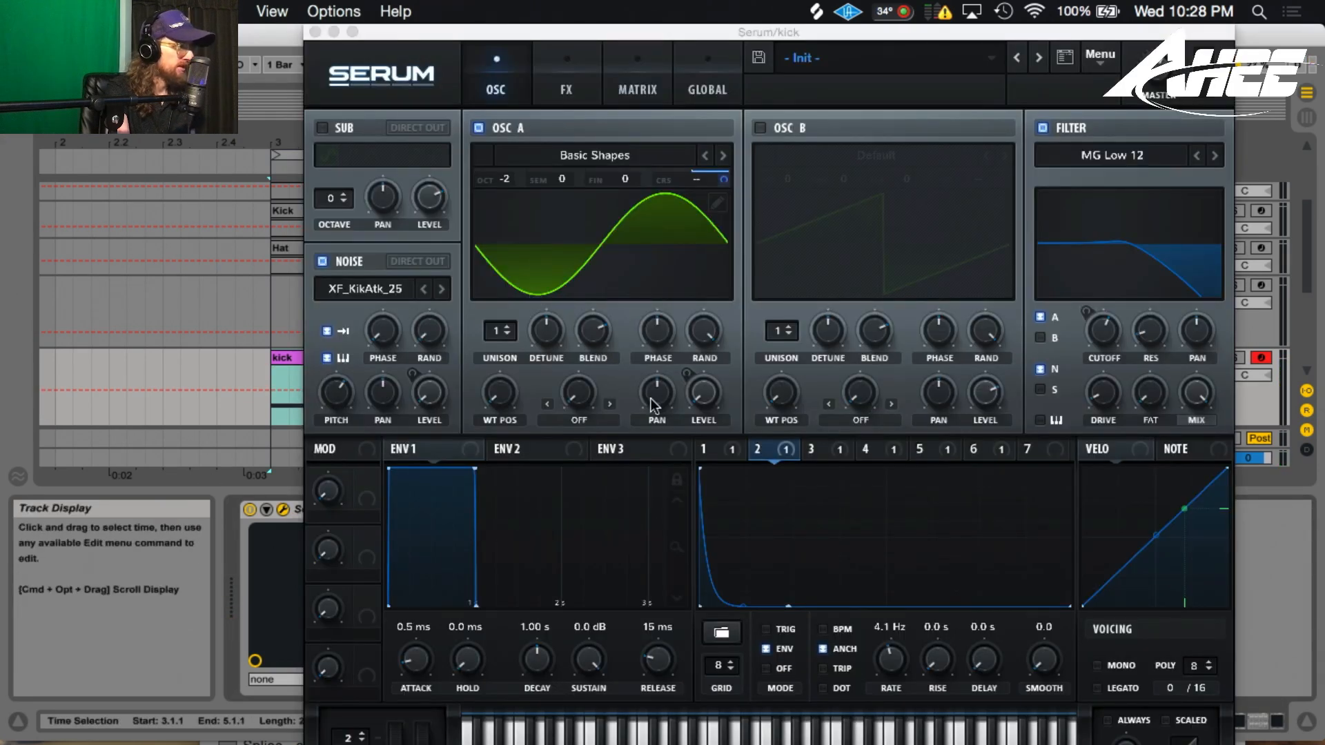
pyautogui.click(719, 450)
pyautogui.moveTo(730, 486); pyautogui.dragTo(723, 482)
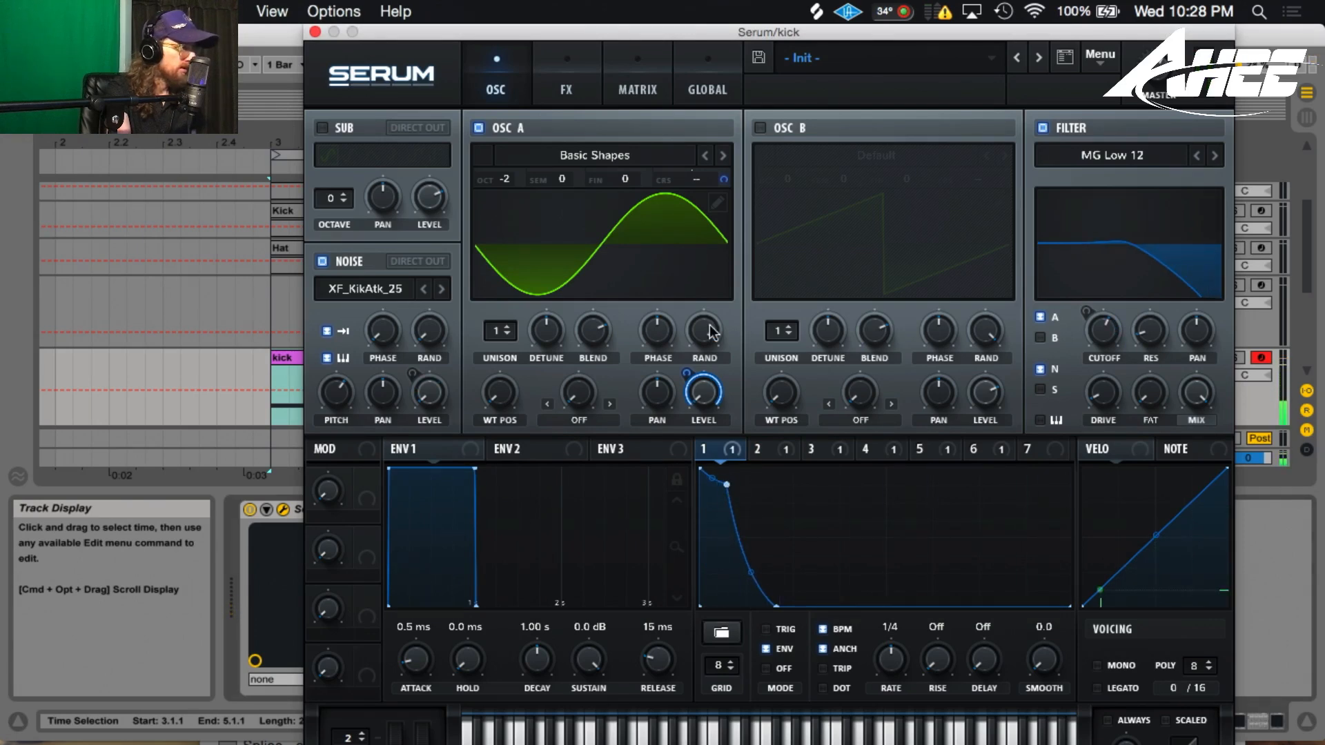
pyautogui.moveTo(708, 327); pyautogui.dragTo(667, 590)
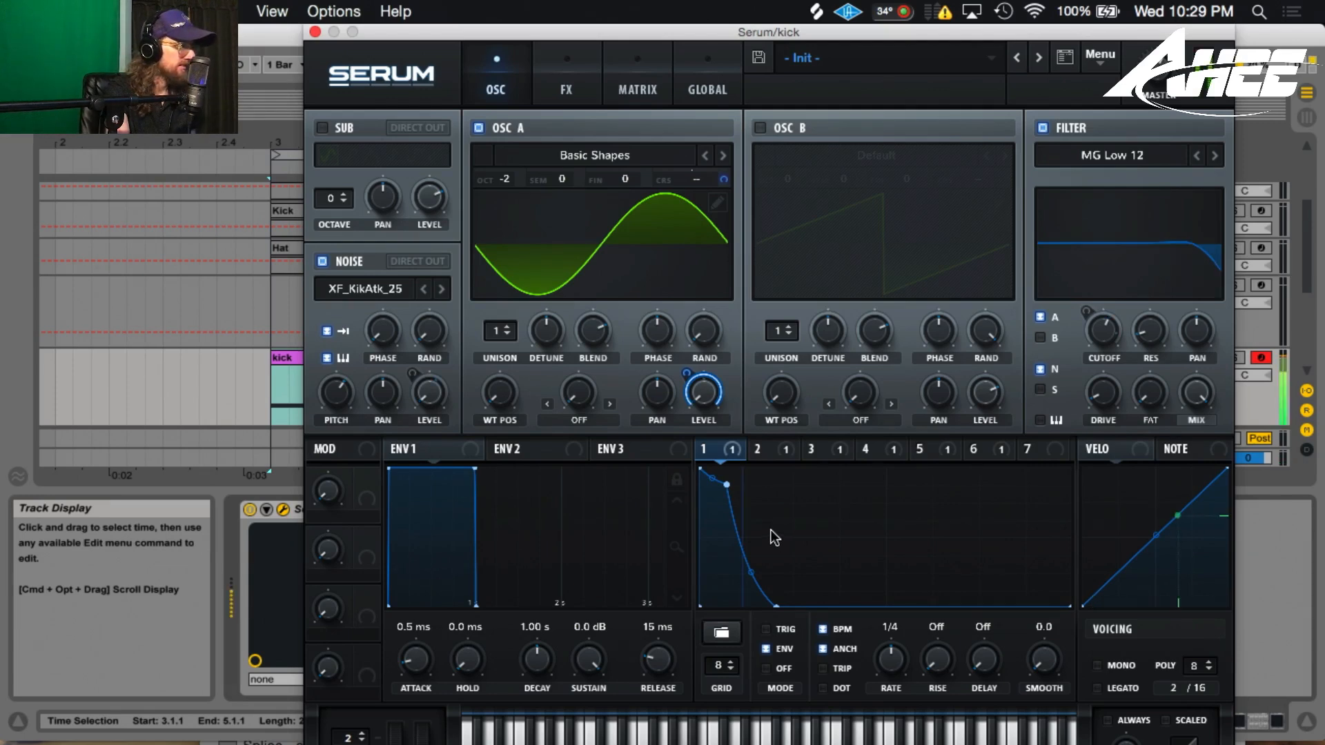
# Step: Ease the LFO 6 filter decay curve slightly and shorten LFO 3's initial hold at maximum
pyautogui.click(974, 449)
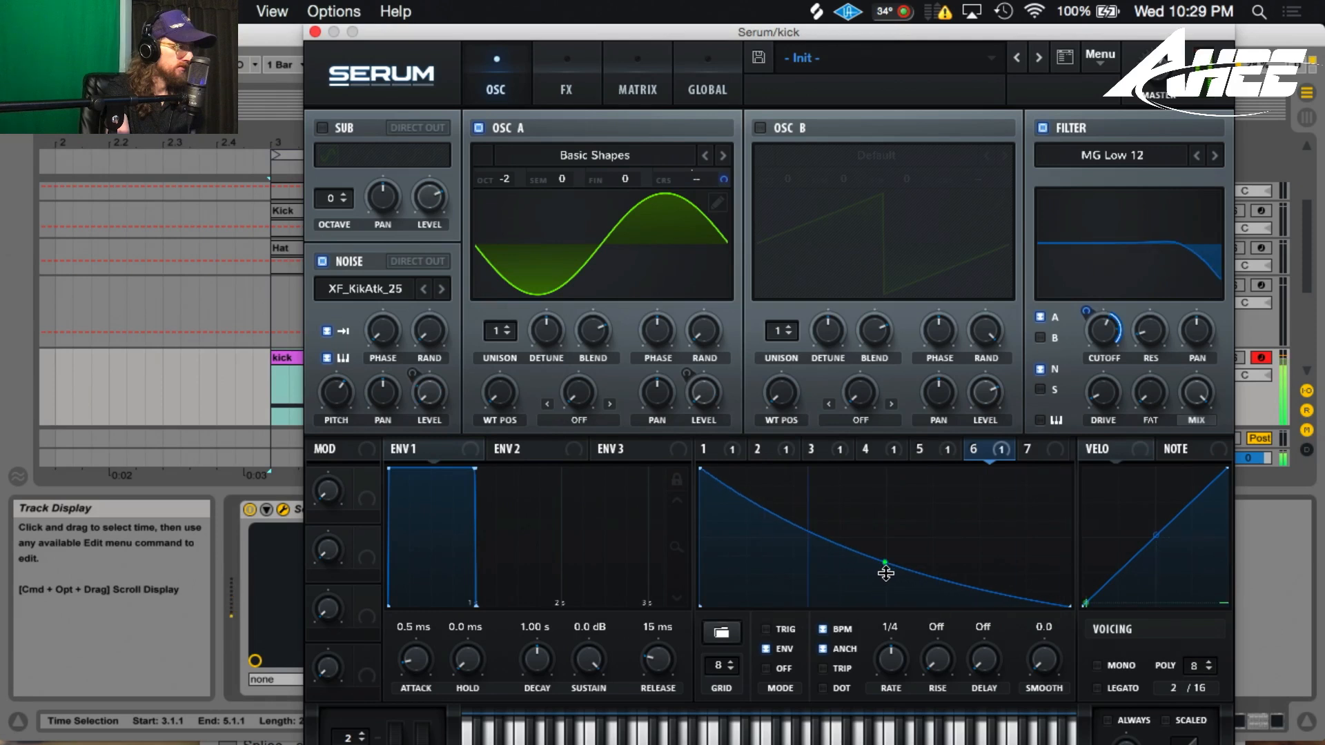
pyautogui.click(810, 449)
pyautogui.moveTo(735, 475)
pyautogui.mouseDown()
pyautogui.moveTo(704, 462)
pyautogui.moveTo(792, 459)
pyautogui.moveTo(726, 458)
pyautogui.mouseUp()
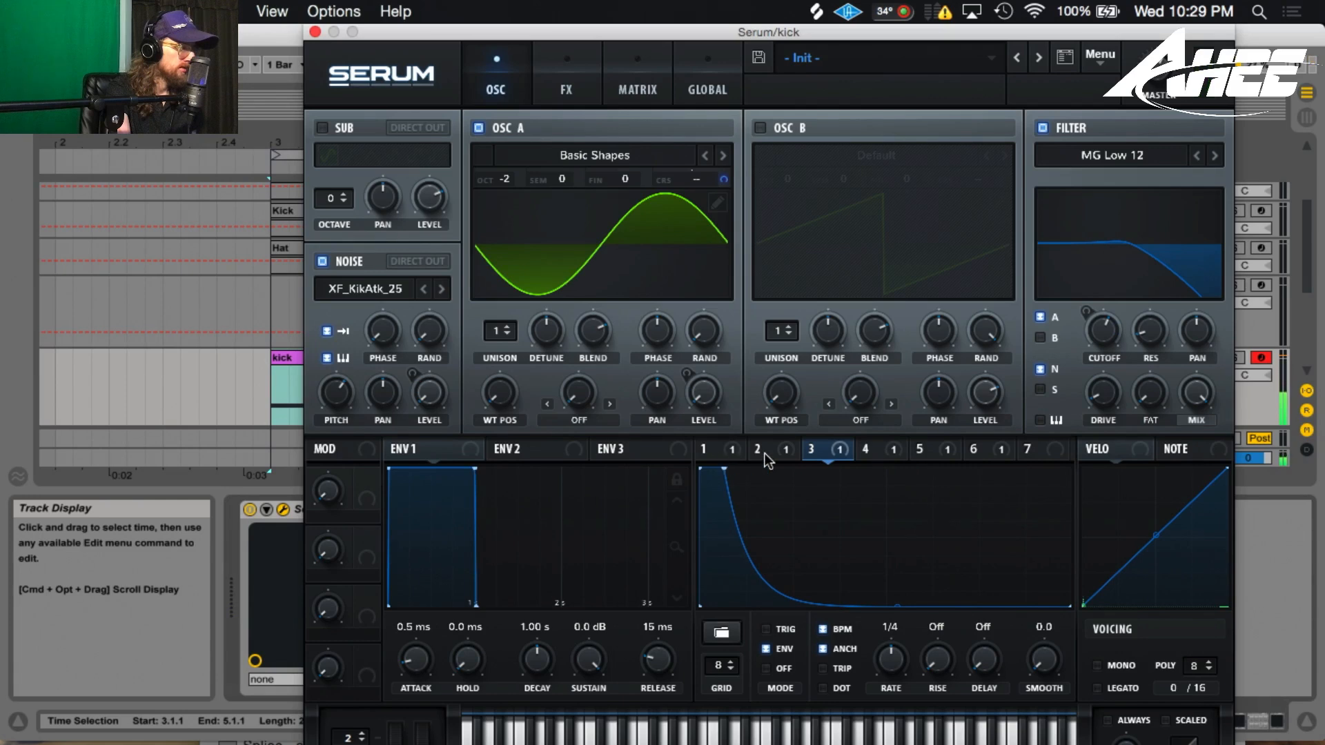
# Step: Assign Macro 1 to LFO 1's lower decay breakpoint and to Envelope 1's release at an amount of 54, and try the macro
pyautogui.click(788, 452)
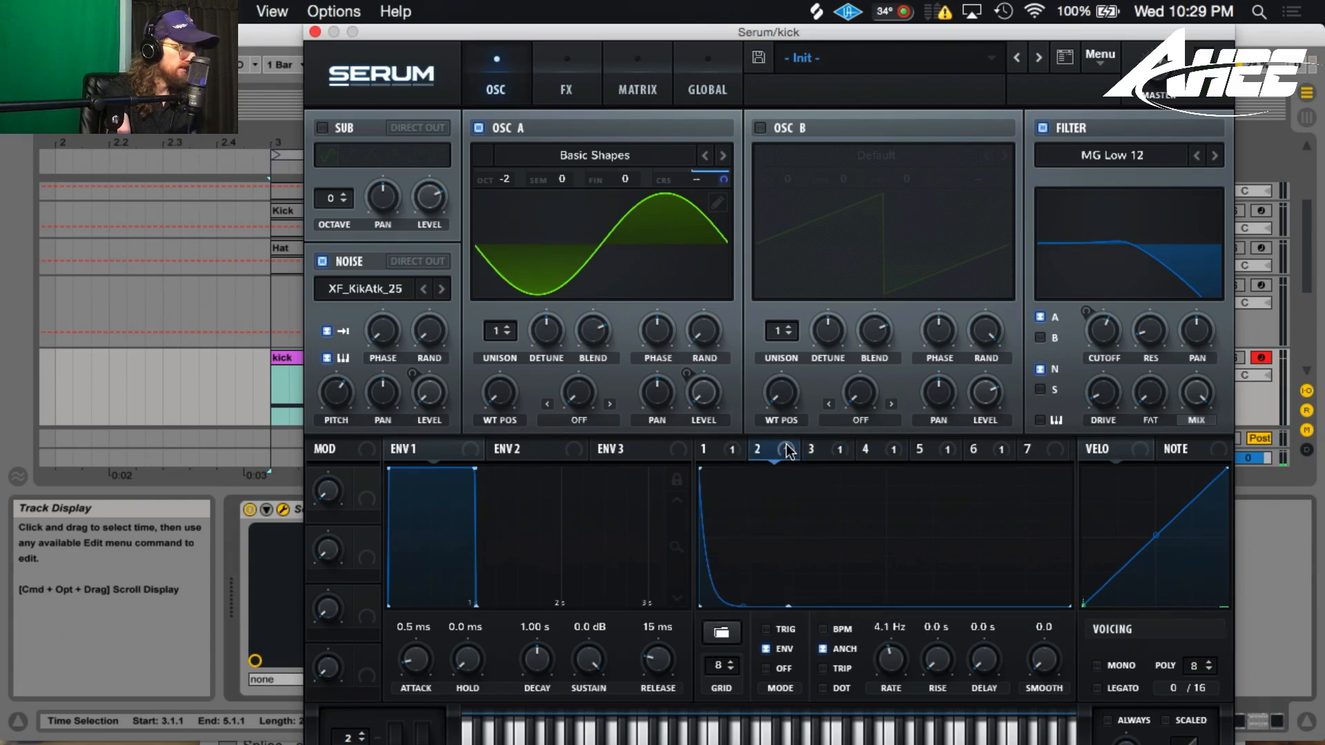
pyautogui.click(733, 452)
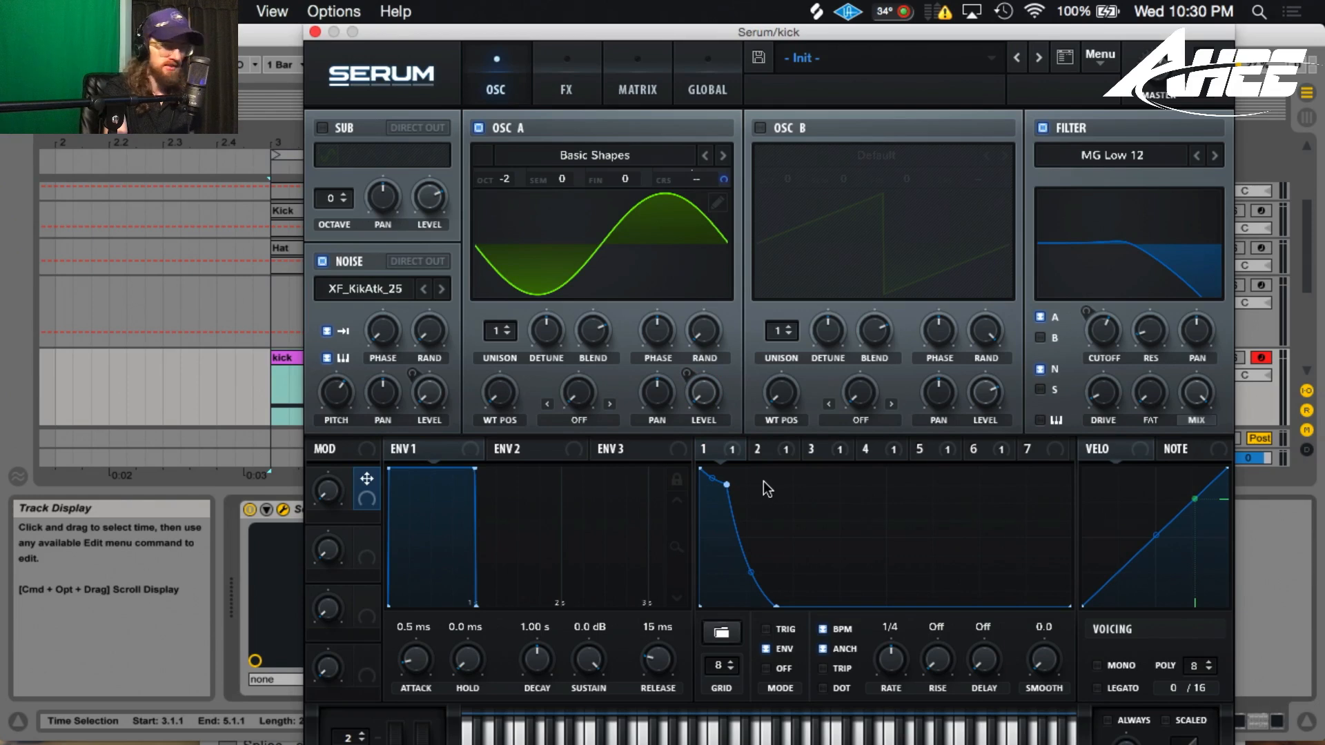
pyautogui.moveTo(367, 478); pyautogui.dragTo(755, 598)
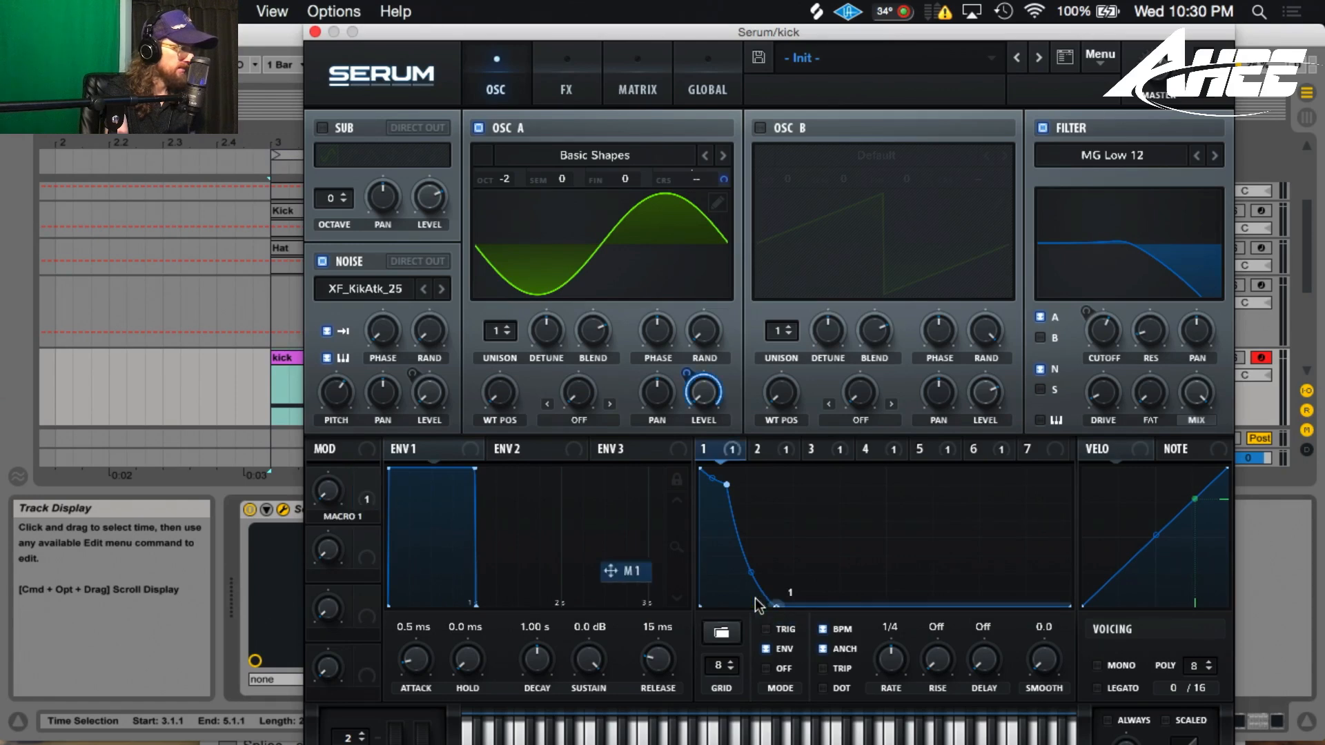
pyautogui.moveTo(366, 478); pyautogui.dragTo(647, 651)
pyautogui.moveTo(655, 659); pyautogui.dragTo(640, 656)
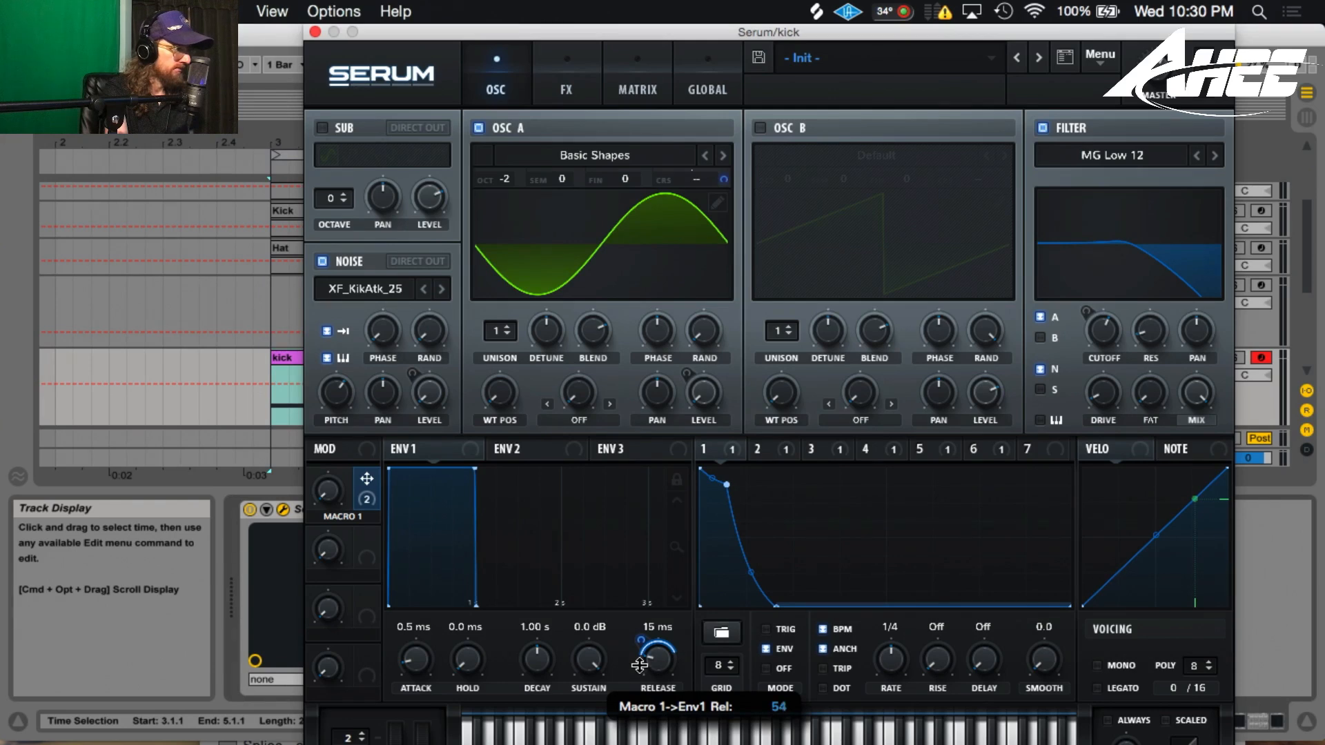
pyautogui.moveTo(640, 665); pyautogui.dragTo(639, 664)
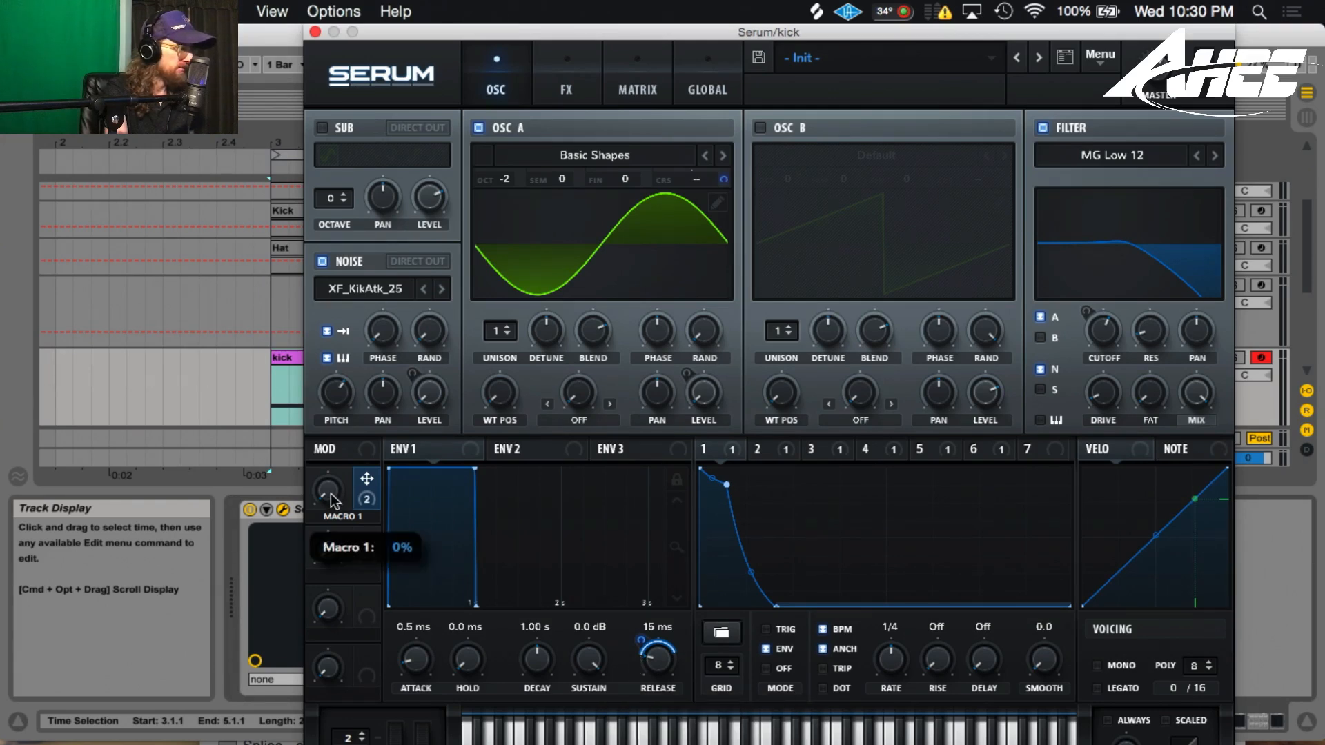
pyautogui.moveTo(329, 494); pyautogui.dragTo(320, 423)
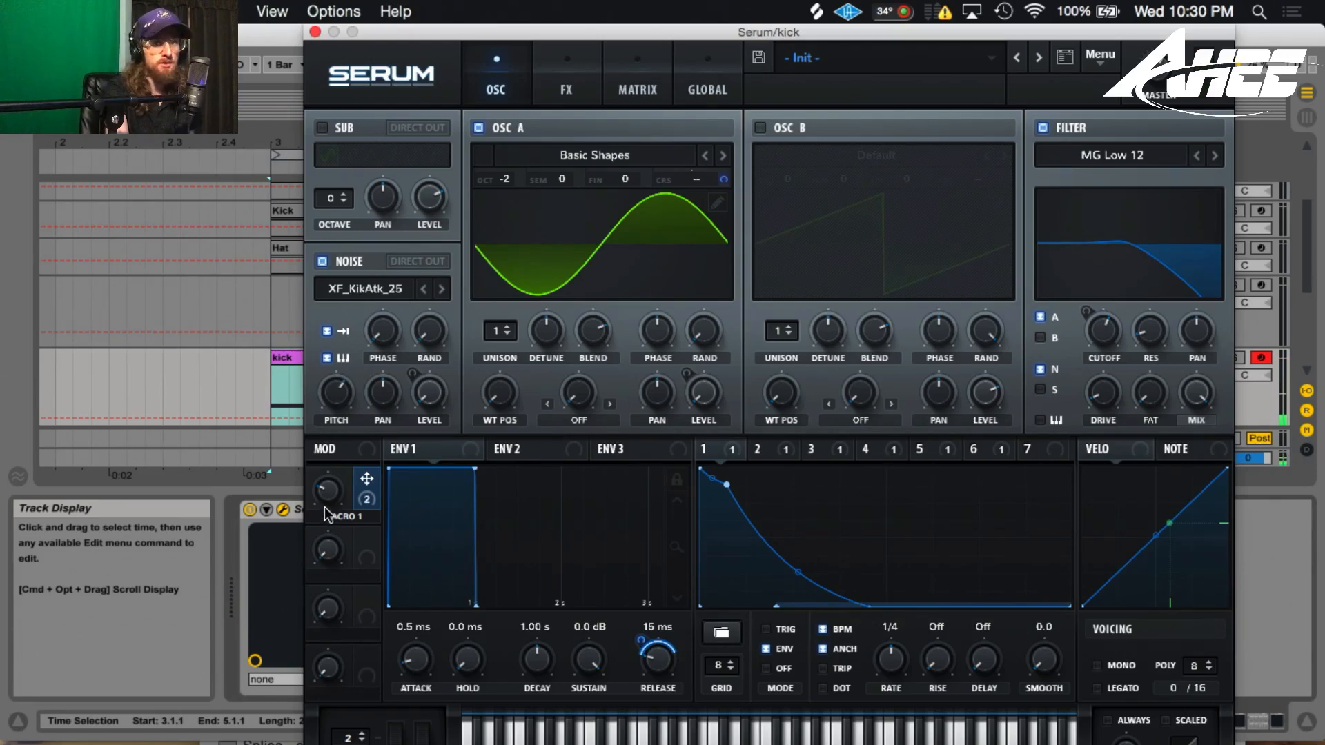
pyautogui.moveTo(323, 519)
pyautogui.mouseDown()
pyautogui.moveTo(356, 257)
pyautogui.moveTo(330, 425)
pyautogui.moveTo(332, 538)
pyautogui.moveTo(330, 527)
pyautogui.mouseUp()
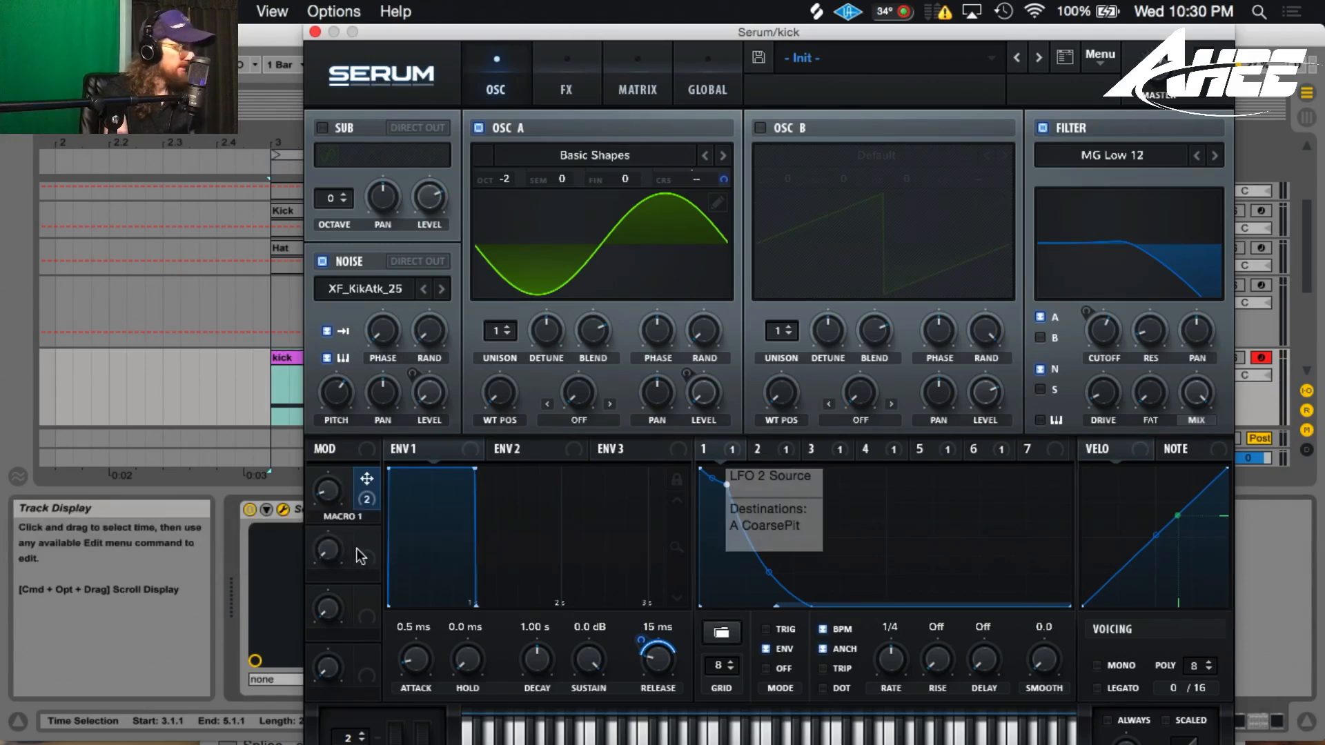
# Step: Assign Macro 2 to both curve handles of LFO 1, sweep it to test, and steepen the curve's main decay
pyautogui.moveTo(366, 537); pyautogui.dragTo(711, 483)
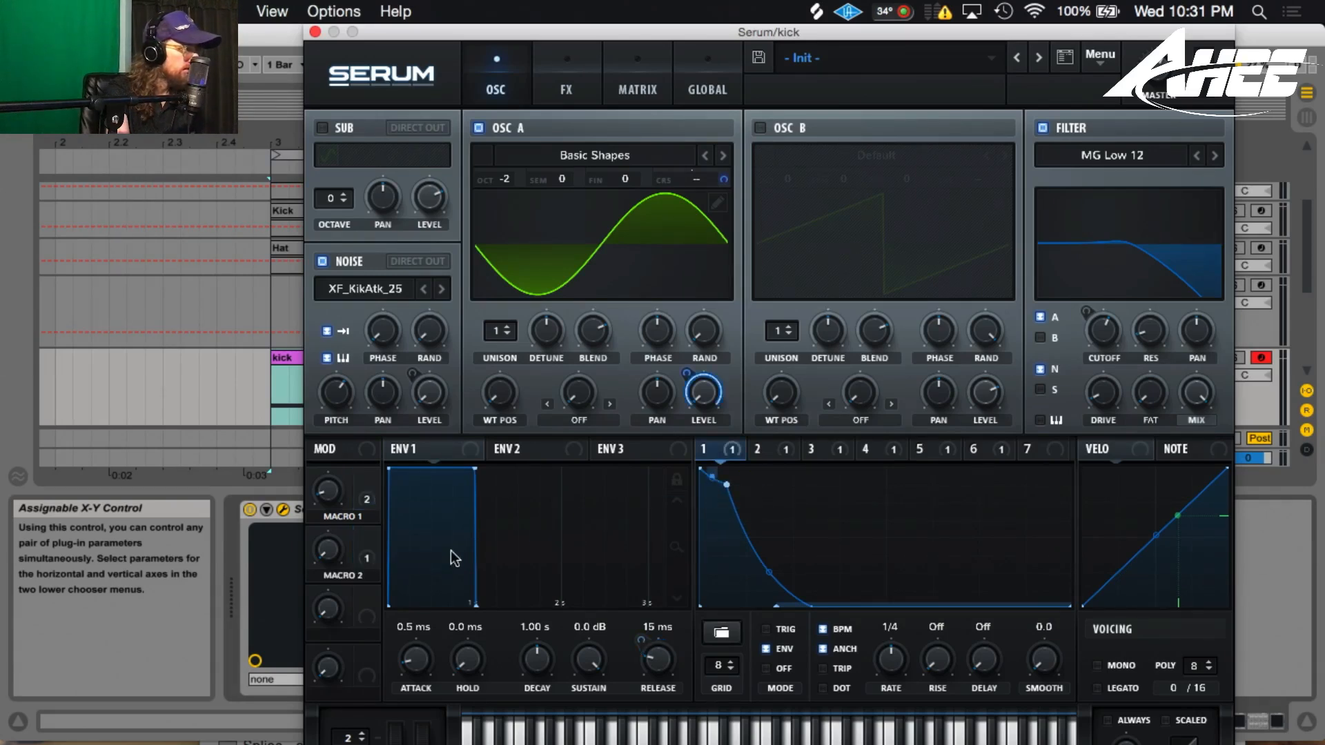
pyautogui.moveTo(371, 556); pyautogui.dragTo(784, 575)
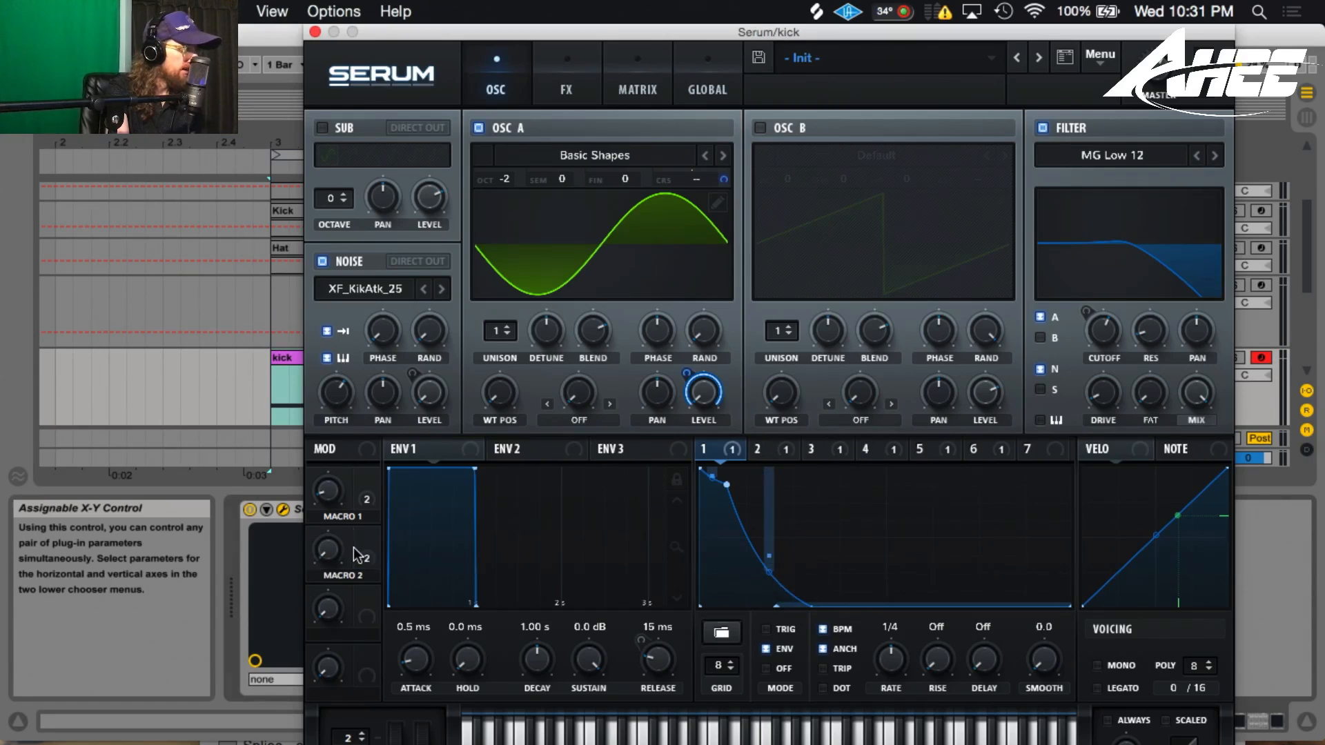
pyautogui.moveTo(329, 558)
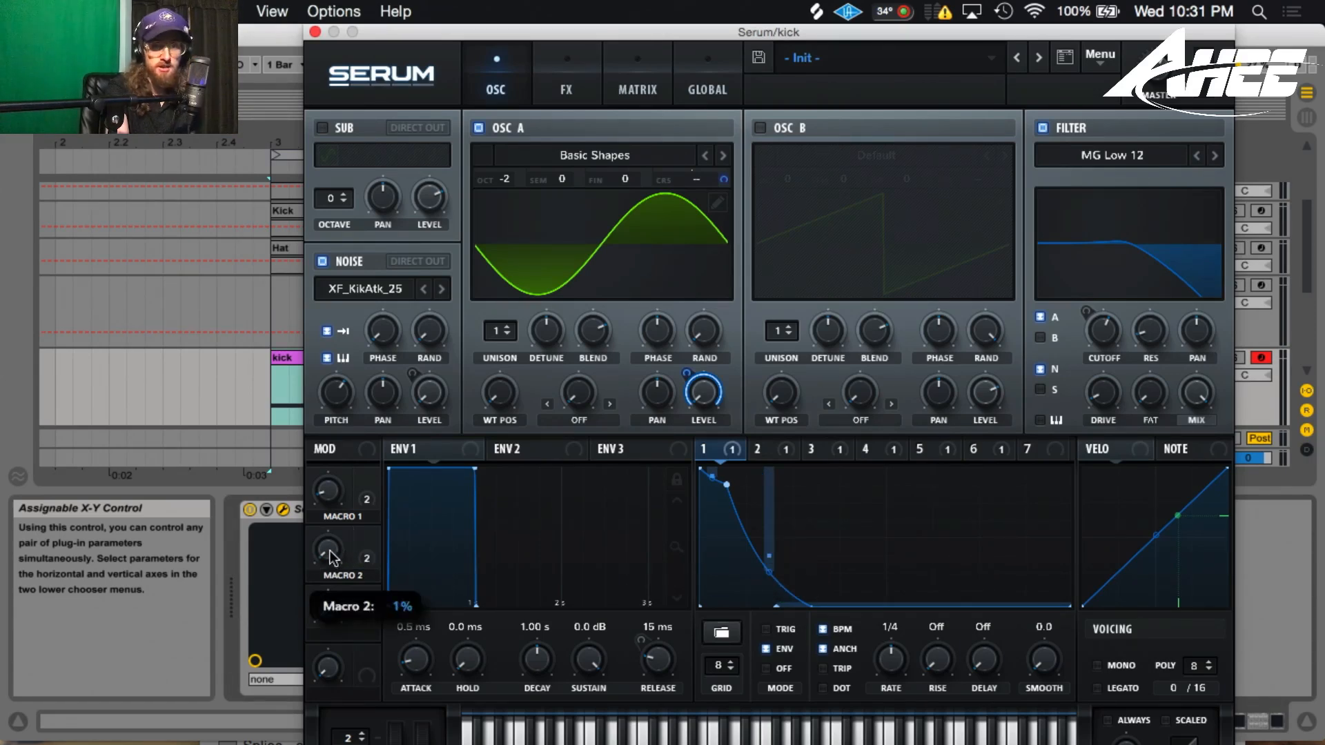
pyautogui.moveTo(329, 558); pyautogui.dragTo(363, 314)
pyautogui.moveTo(345, 415); pyautogui.dragTo(340, 583)
pyautogui.moveTo(768, 578); pyautogui.dragTo(768, 587)
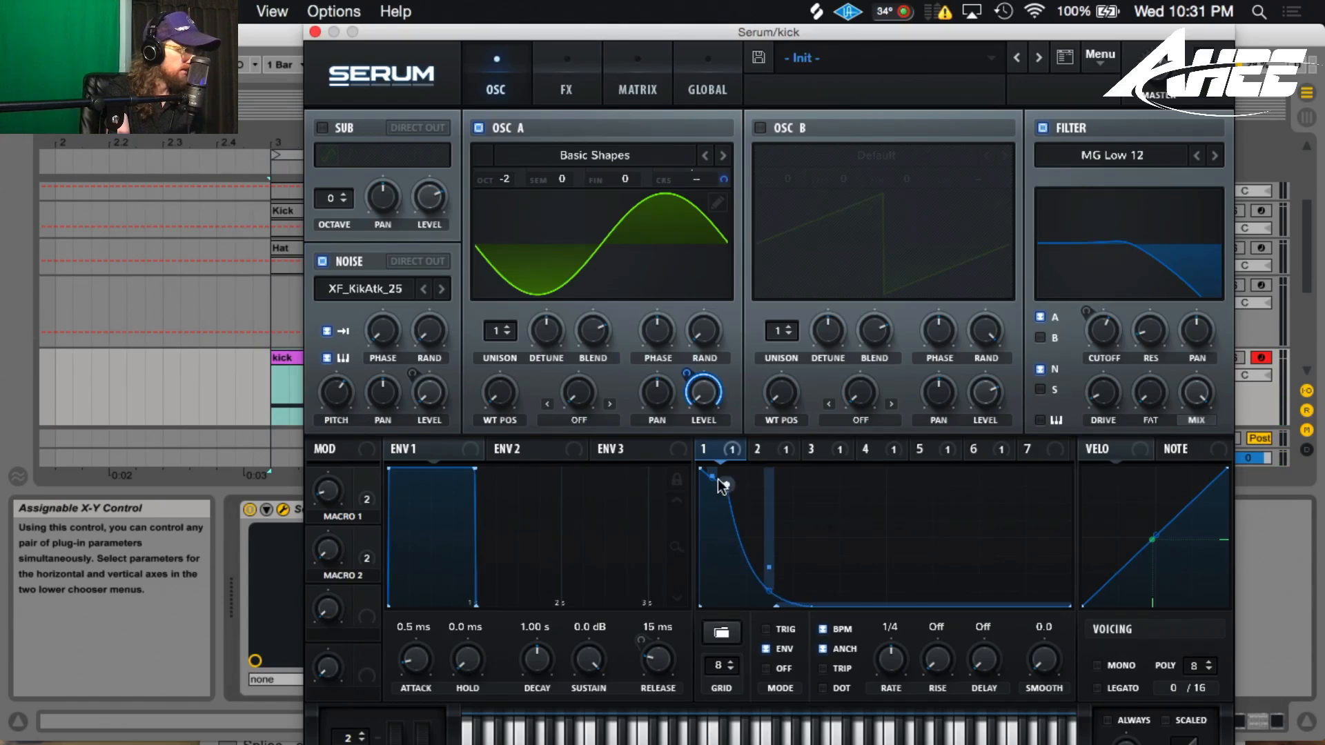
pyautogui.moveTo(327, 551)
pyautogui.mouseDown()
pyautogui.moveTo(326, 538)
pyautogui.moveTo(321, 570)
pyautogui.moveTo(330, 483)
pyautogui.moveTo(319, 556)
pyautogui.mouseUp()
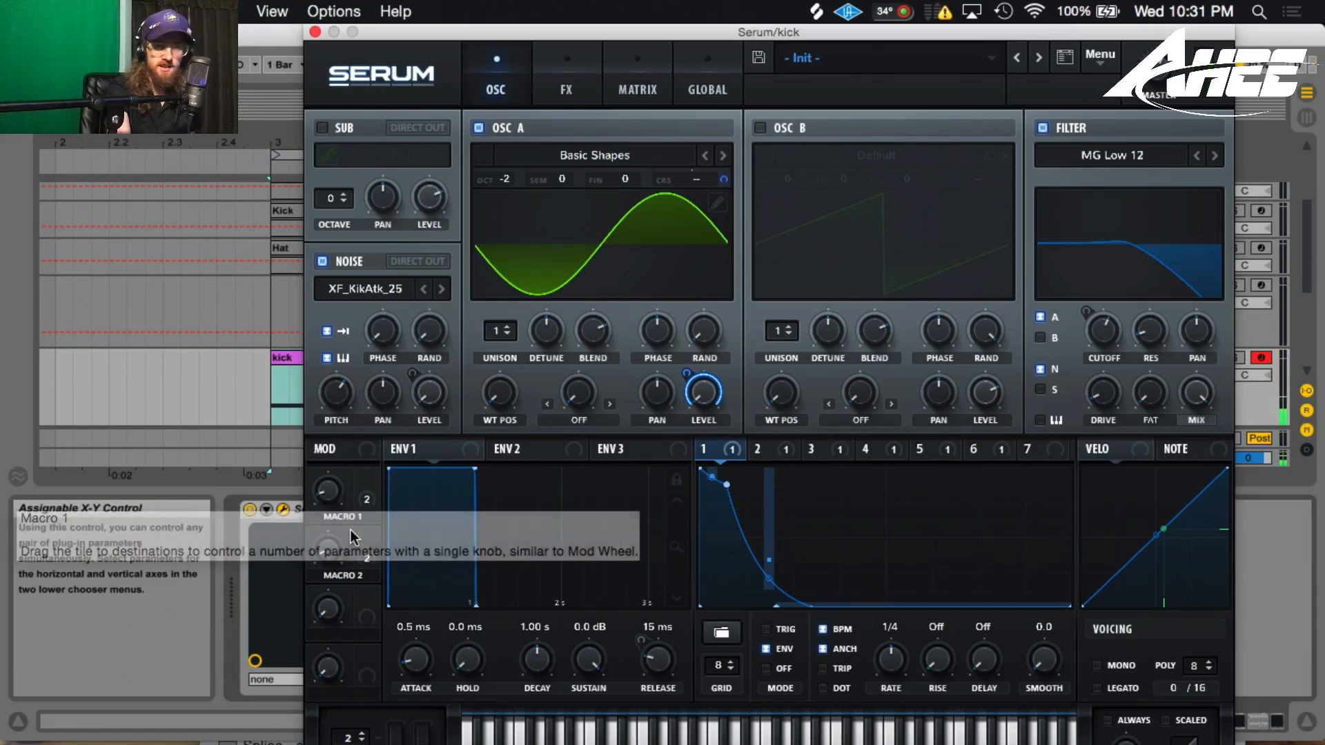
# Step: Assign Macro 3 to the curve handle of LFO 2's pitch decay and reduce that modulation to a small positive amount in the matrix
pyautogui.click(757, 449)
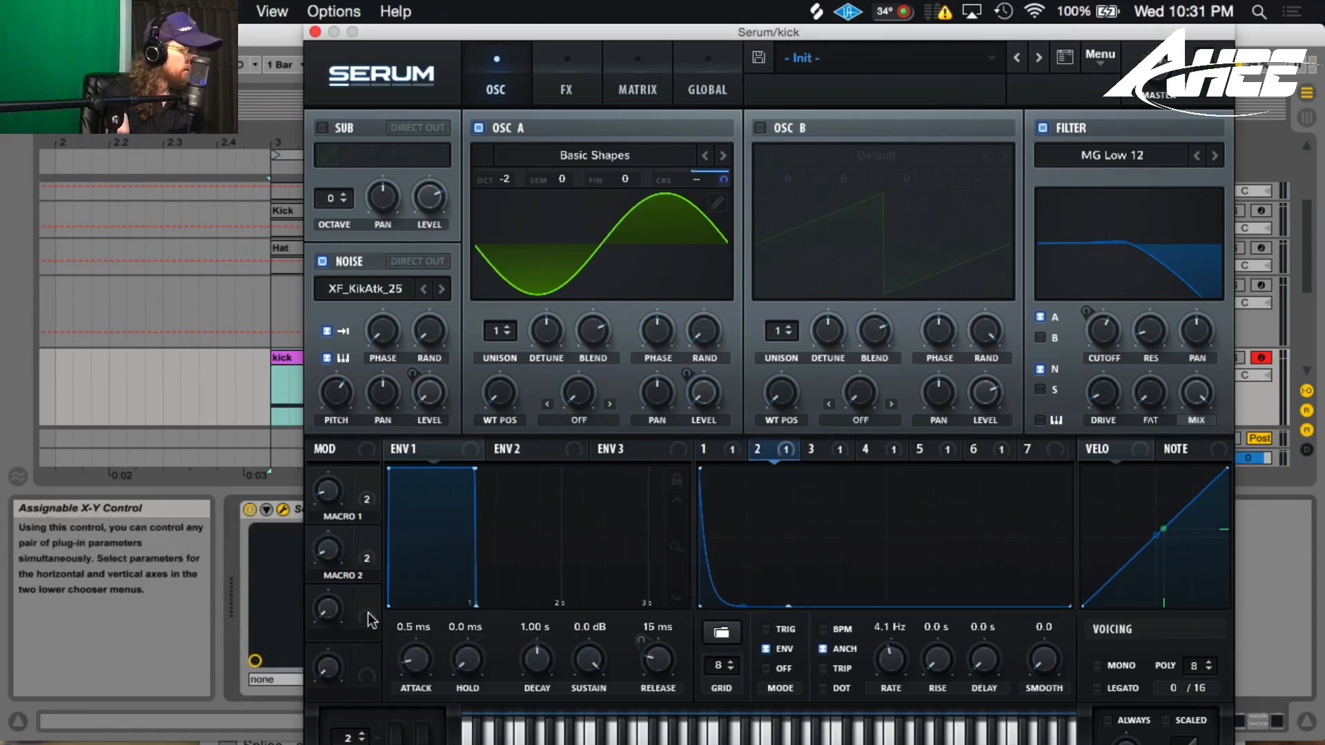
pyautogui.moveTo(366, 596); pyautogui.dragTo(743, 606)
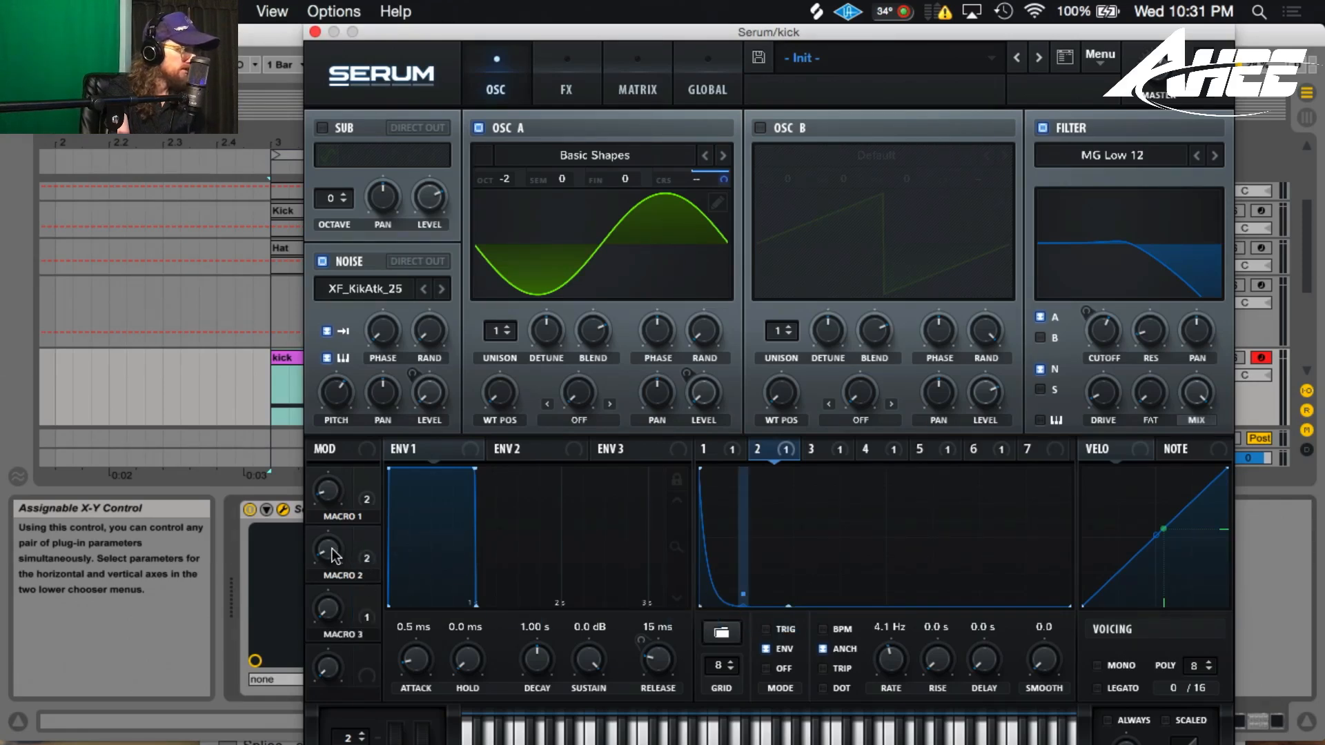
pyautogui.click(660, 69)
pyautogui.scroll(-5, 378, 365)
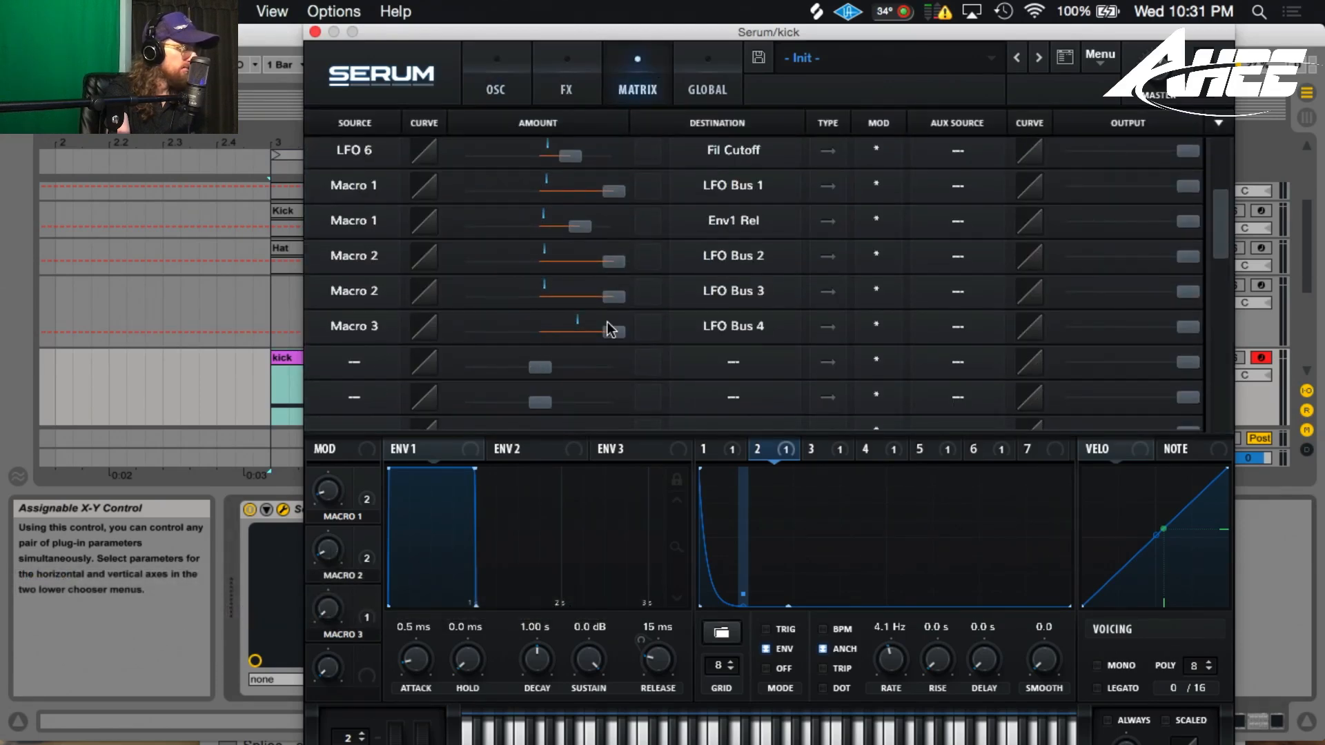
pyautogui.moveTo(614, 334); pyautogui.dragTo(536, 342)
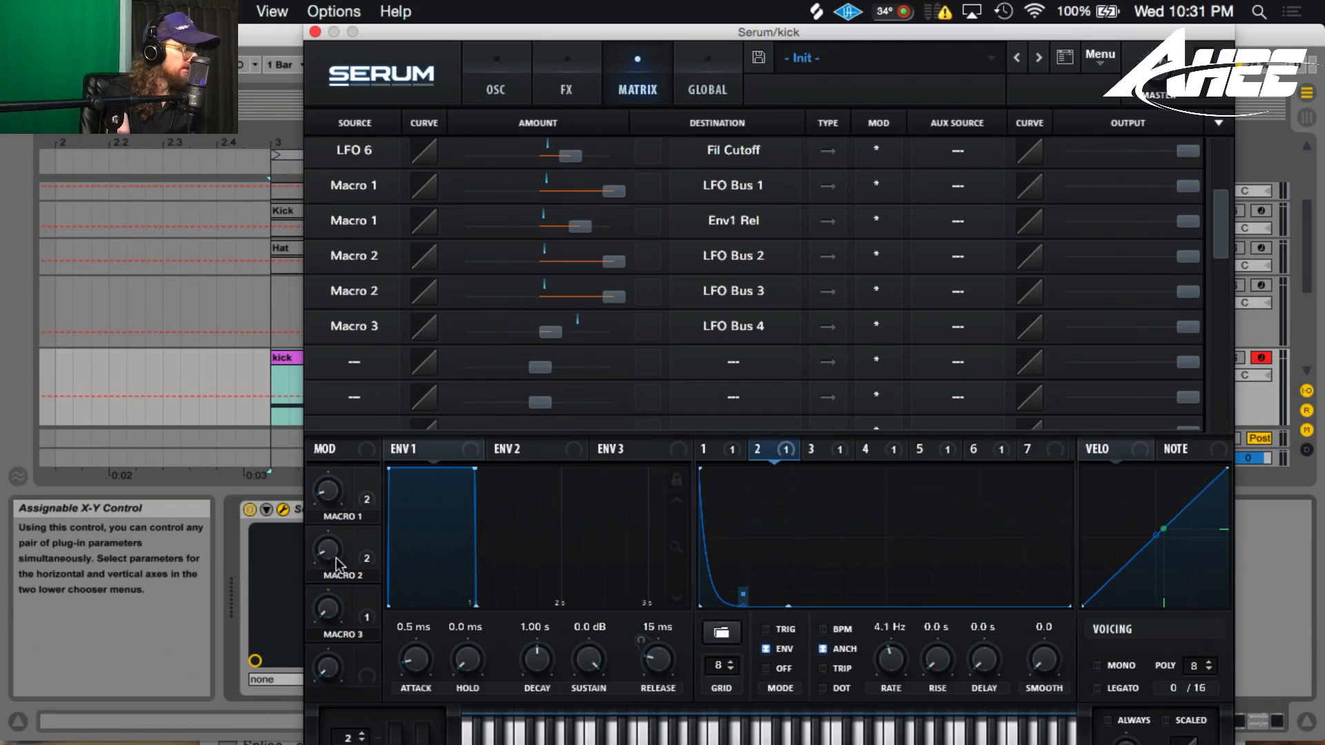
# Step: Test Macro 3 up to 100% and fine-tune its modulation amount on LFO Bus 4 to 20
pyautogui.moveTo(324, 619); pyautogui.dragTo(330, 408)
pyautogui.moveTo(338, 332); pyautogui.dragTo(338, 333)
pyautogui.moveTo(552, 334)
pyautogui.mouseDown()
pyautogui.moveTo(594, 329)
pyautogui.moveTo(566, 338)
pyautogui.mouseUp()
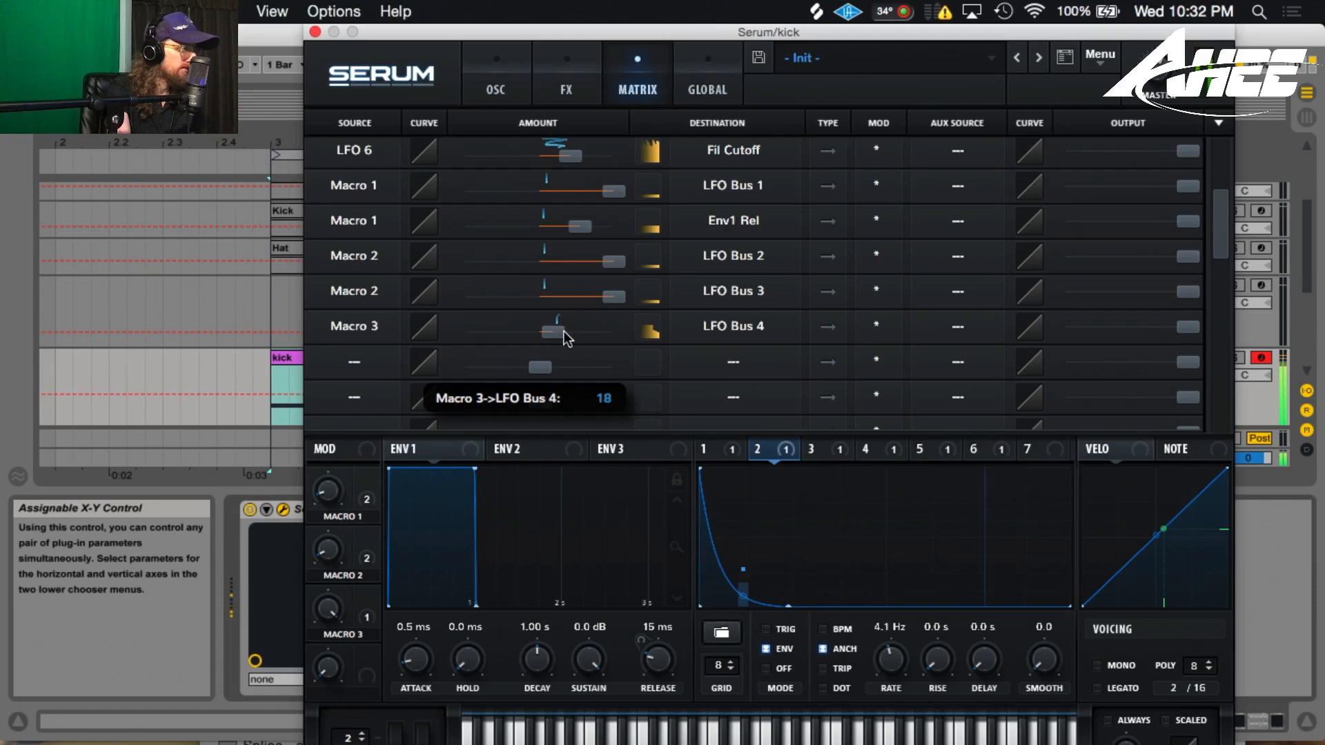
pyautogui.moveTo(322, 613); pyautogui.dragTo(284, 743)
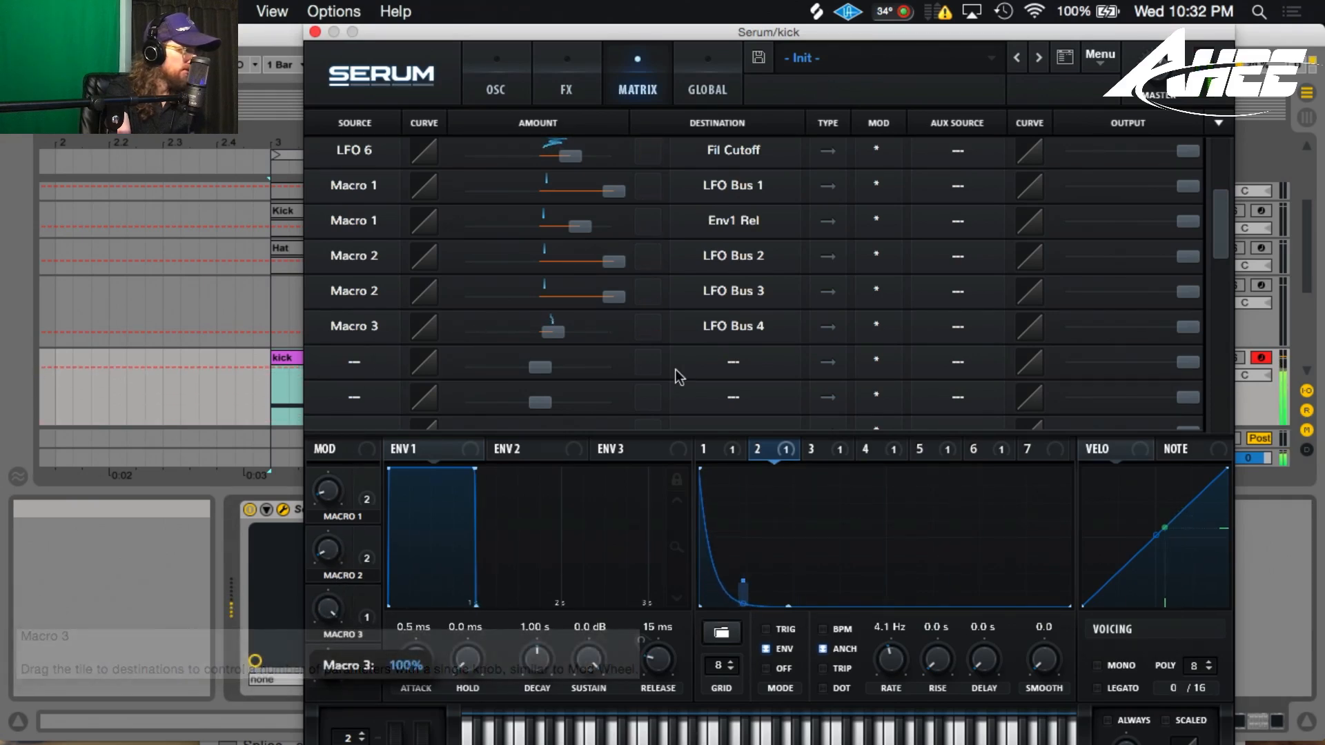
pyautogui.moveTo(560, 336)
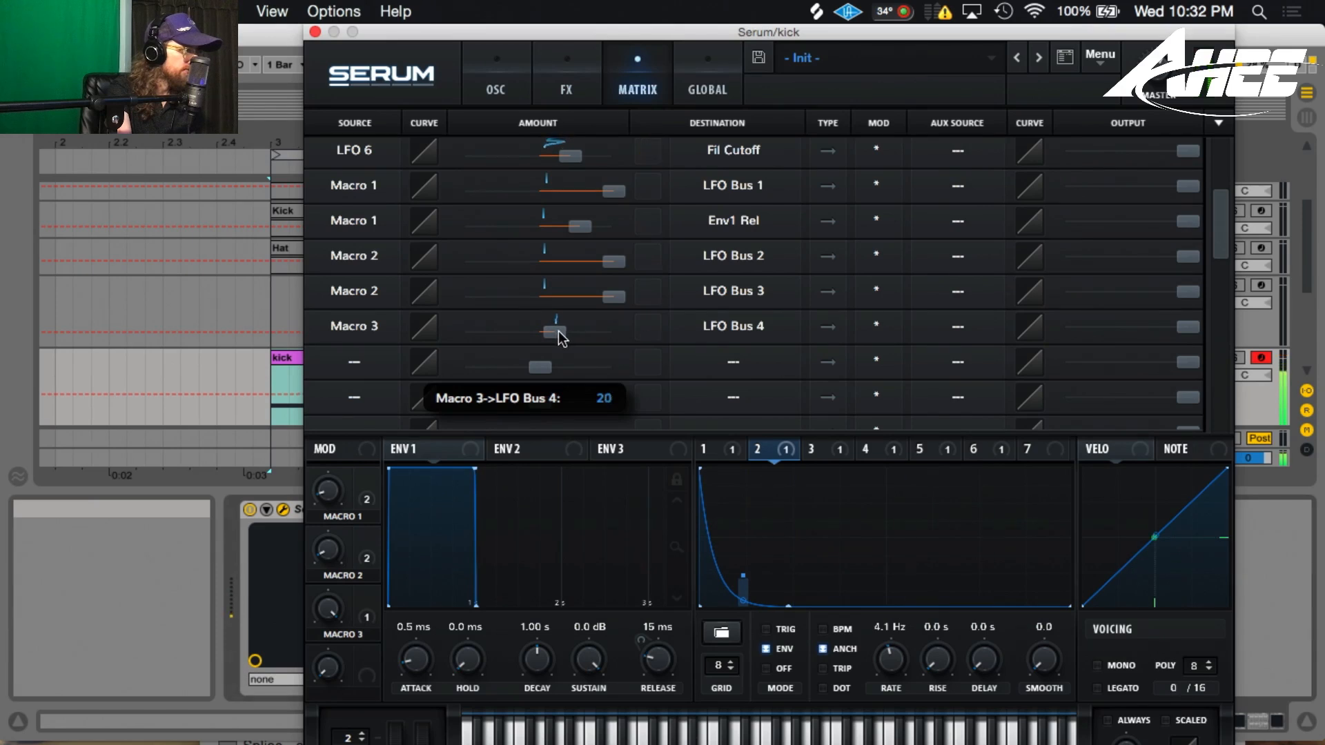
# Step: Set Macro 3 to 41%, raise Macro 1 slightly, and return to the oscillator page
pyautogui.moveTo(328, 610)
pyautogui.mouseDown()
pyautogui.moveTo(321, 644)
pyautogui.moveTo(343, 573)
pyautogui.moveTo(324, 619)
pyautogui.mouseUp()
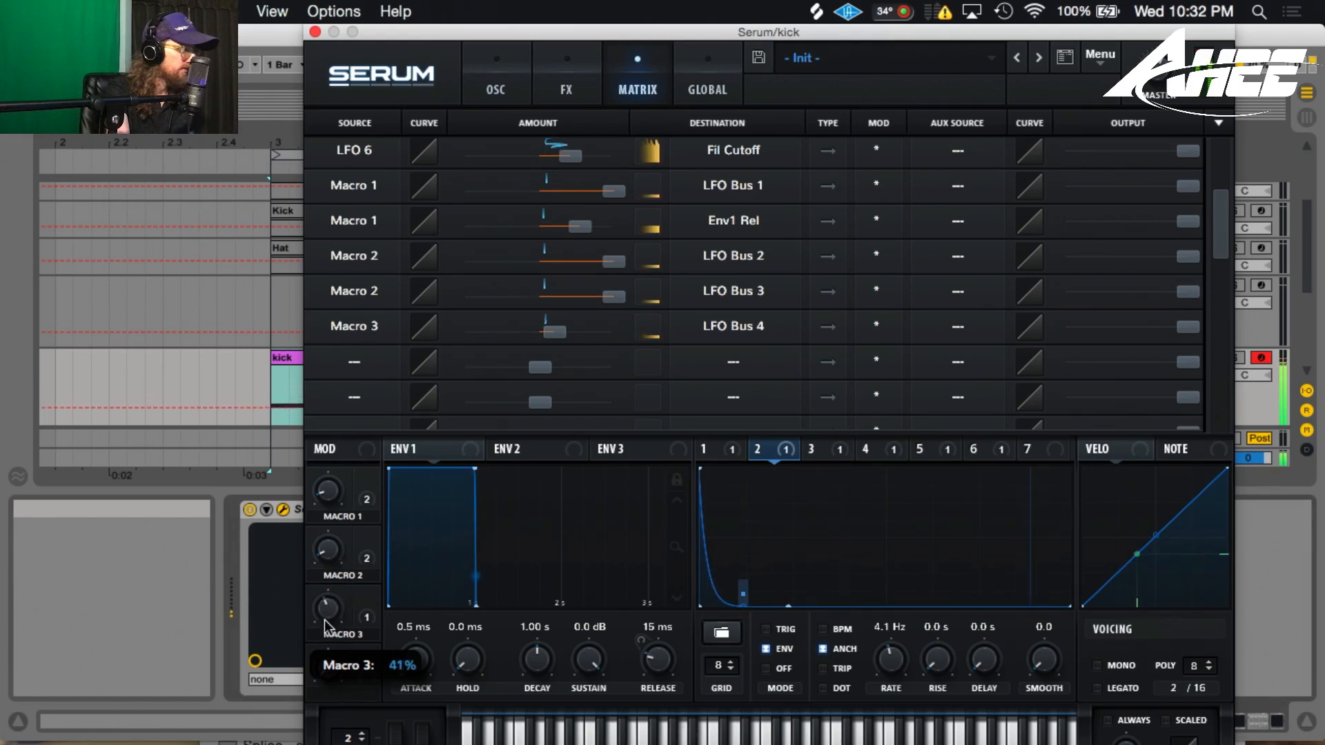
pyautogui.moveTo(335, 491)
pyautogui.moveTo(335, 491); pyautogui.dragTo(334, 458)
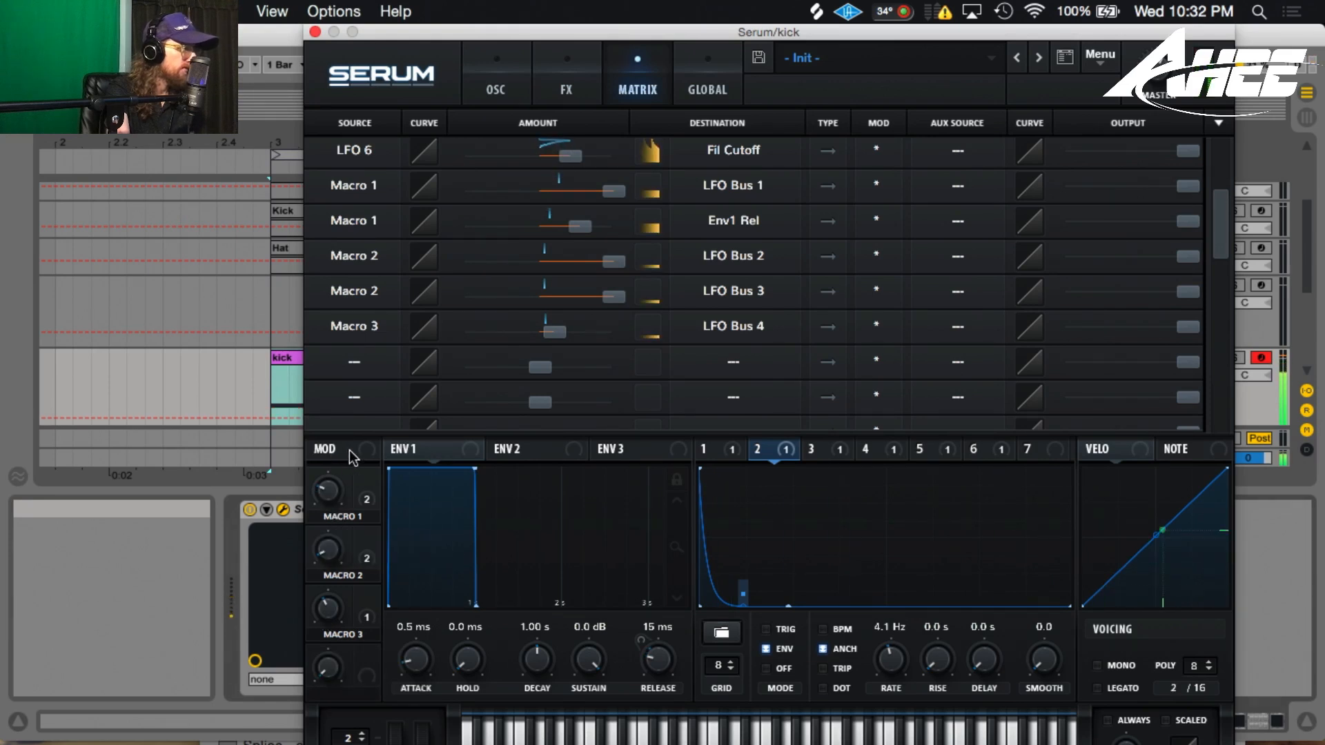
pyautogui.click(502, 76)
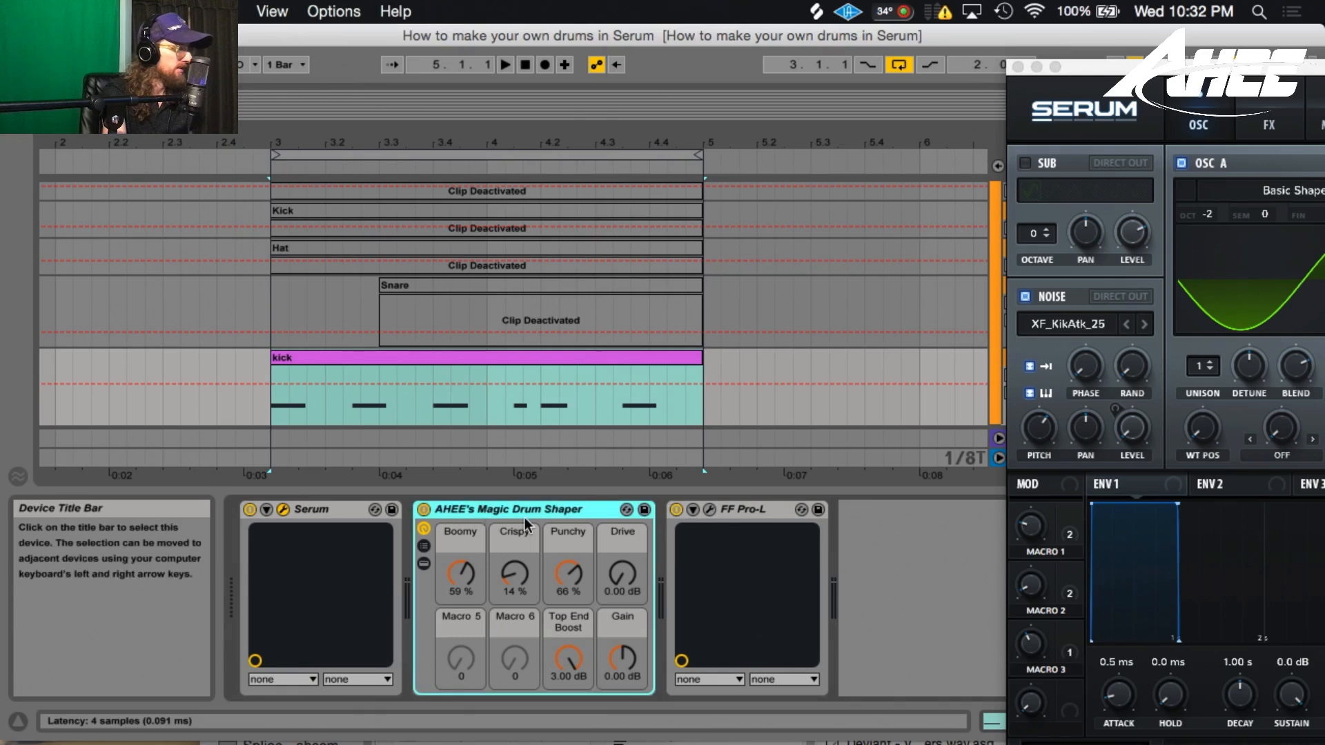
# Step: Check the kick's limiting in FF Pro-L during playback, close the limiter, and bring the kick's Serum window back into full view
pyautogui.click(709, 510)
pyautogui.press('space')
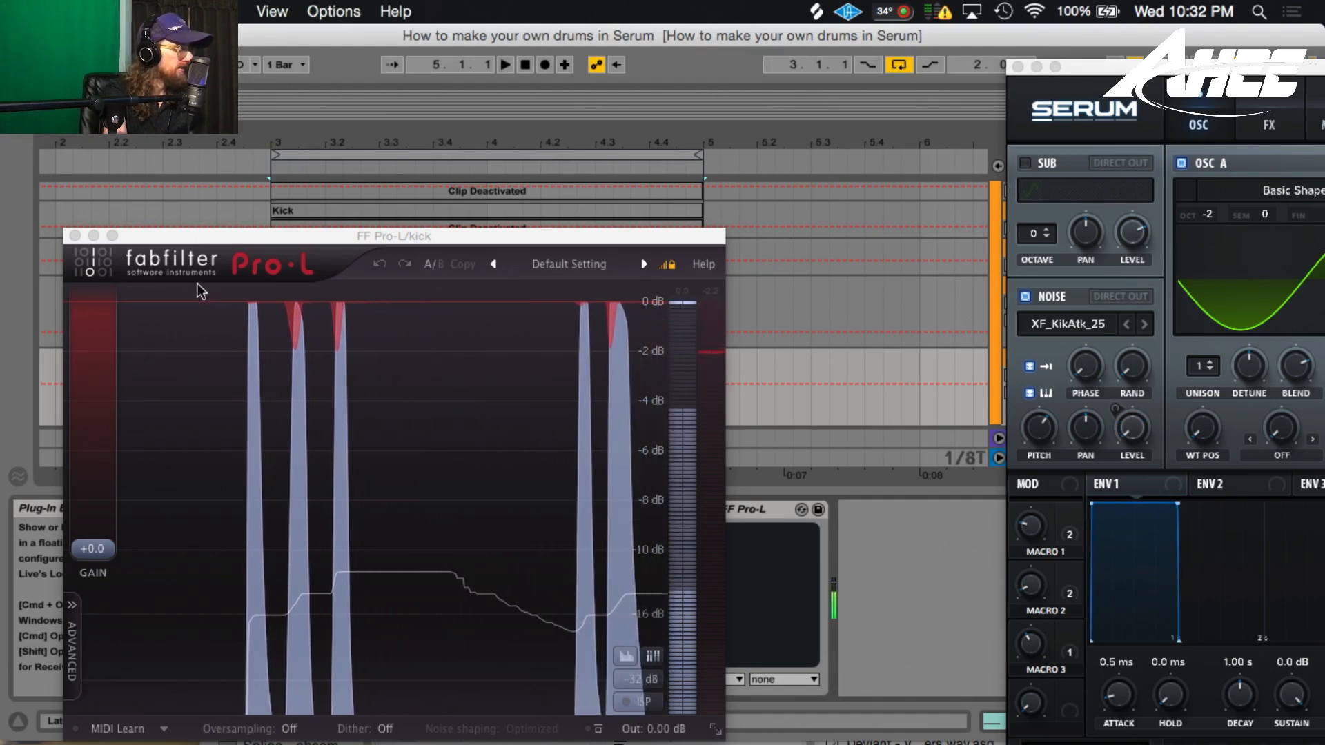
pyautogui.click(75, 236)
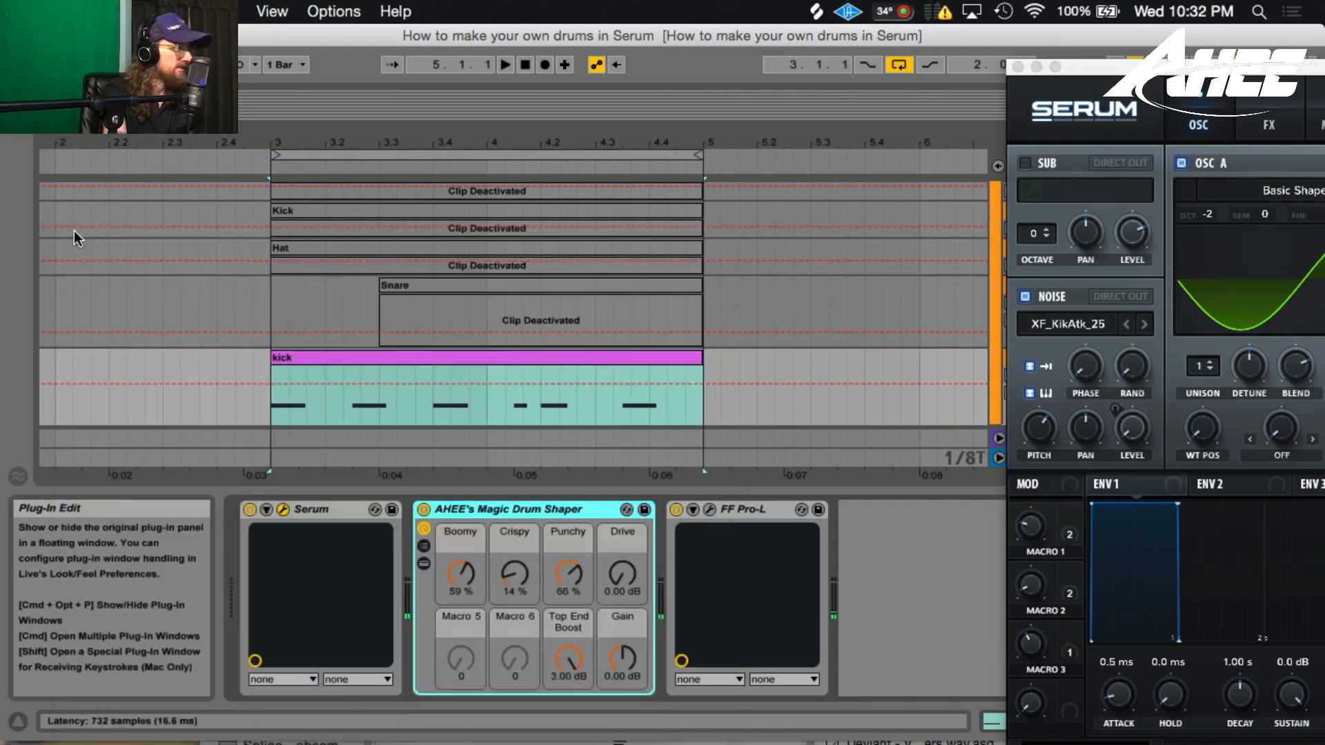
pyautogui.moveTo(1188, 66); pyautogui.dragTo(467, 16)
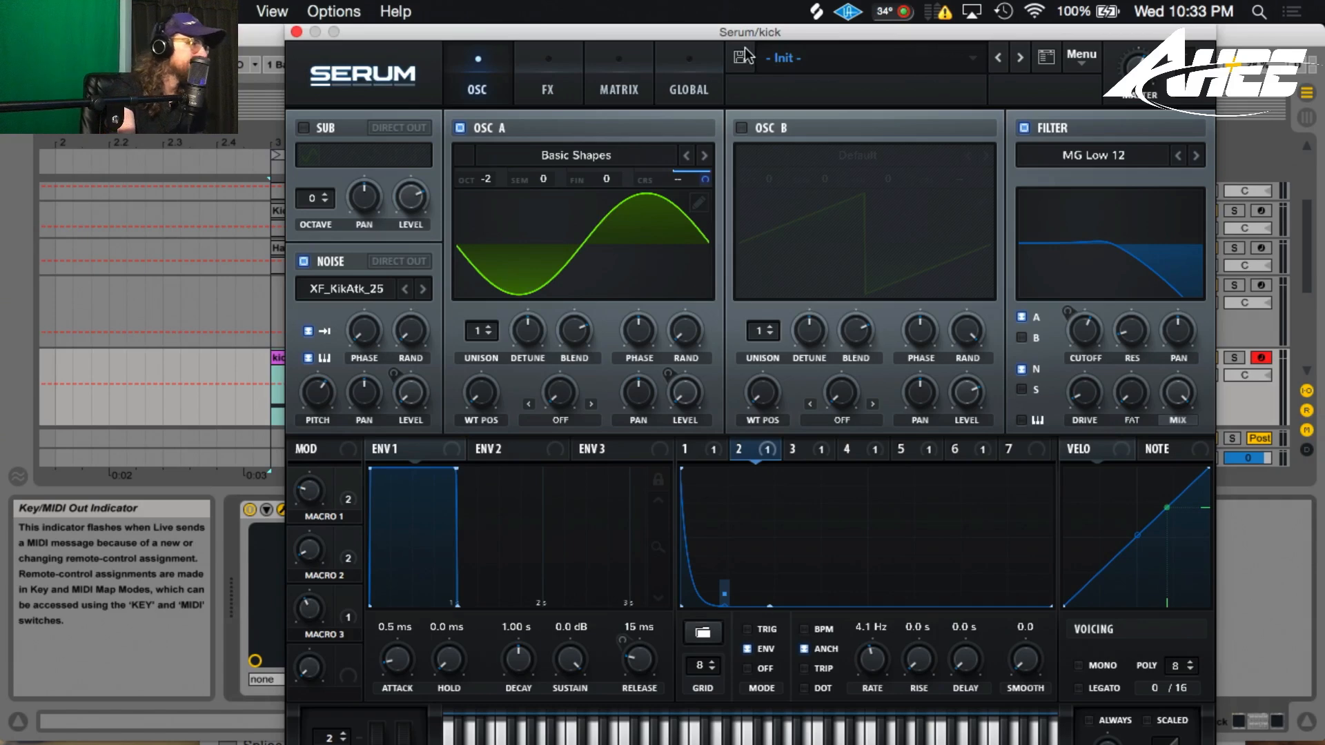
# Step: Open the snare track's Serum, load the Analog Basic Shapes wavetable in Oscillator A, and move its wavetable position to the triangle wave
pyautogui.click(283, 510)
pyautogui.moveTo(647, 33); pyautogui.dragTo(589, 39)
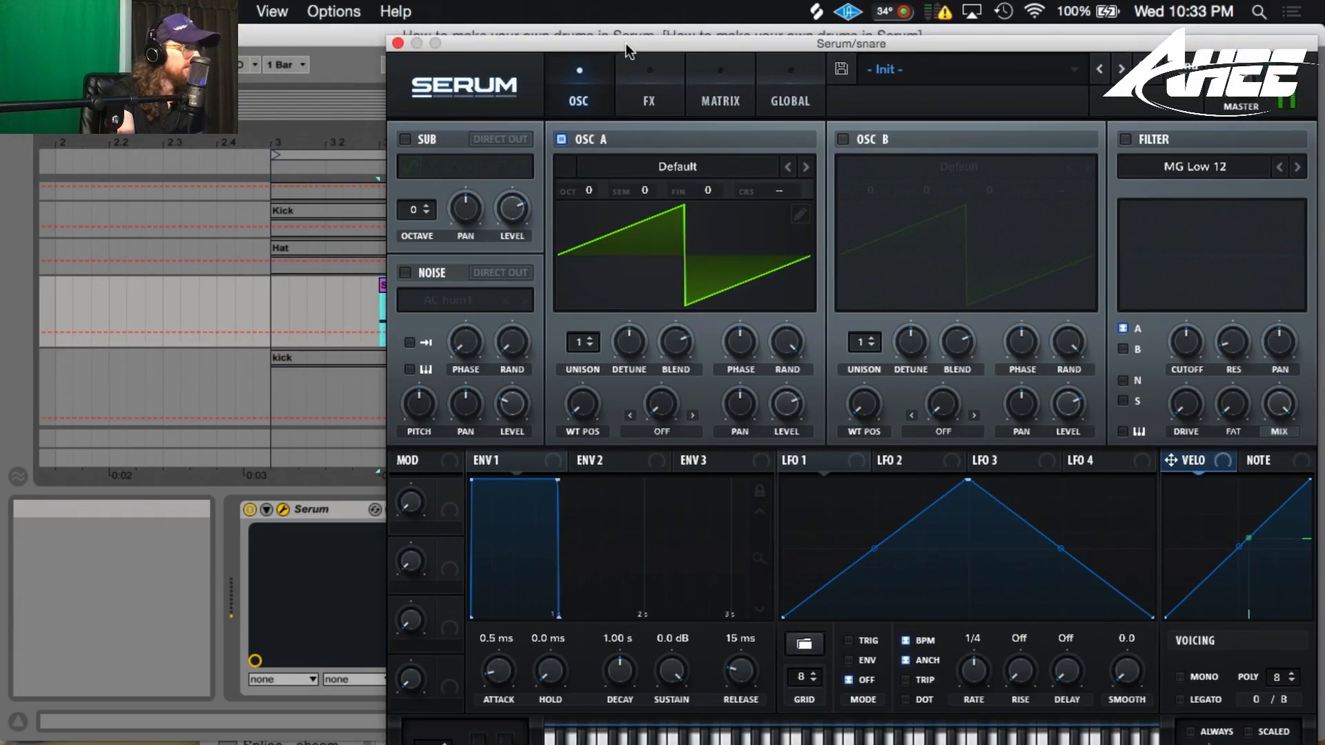
pyautogui.click(631, 168)
pyautogui.moveTo(906, 205)
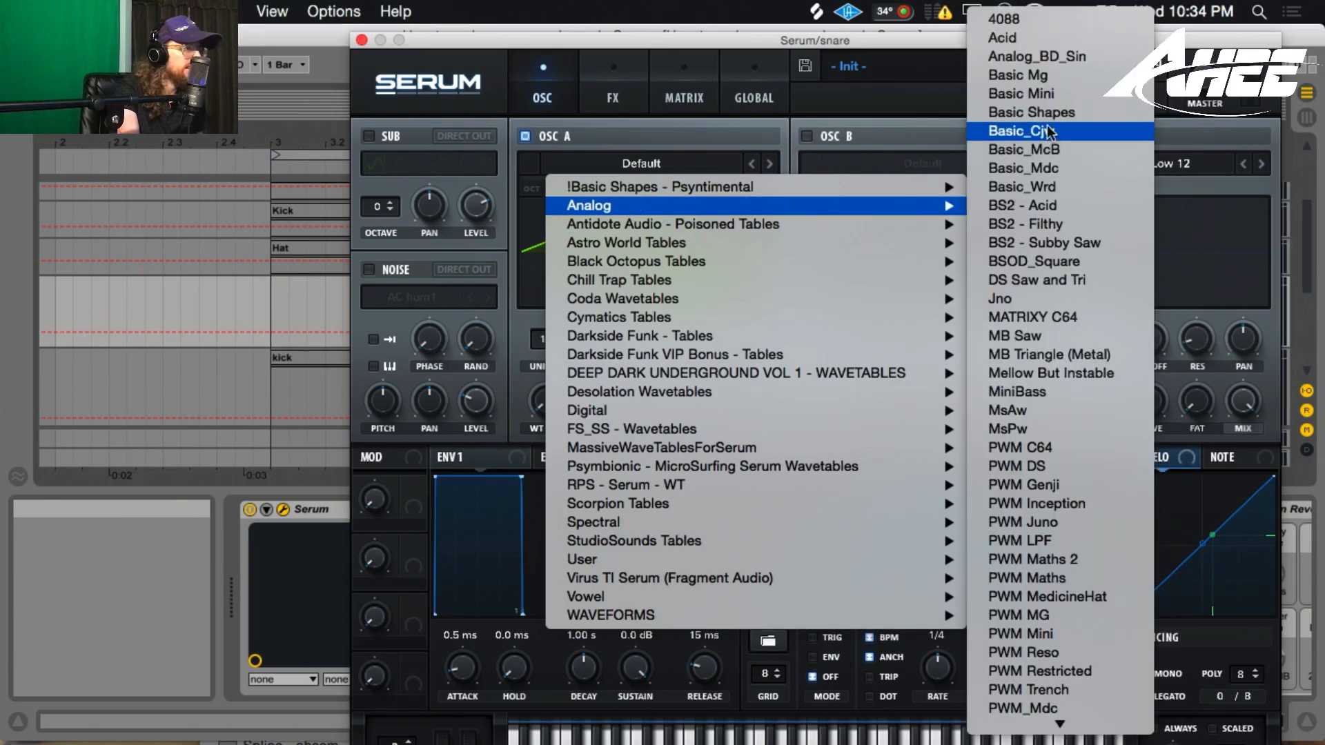
pyautogui.click(1031, 112)
pyautogui.moveTo(550, 412); pyautogui.dragTo(557, 322)
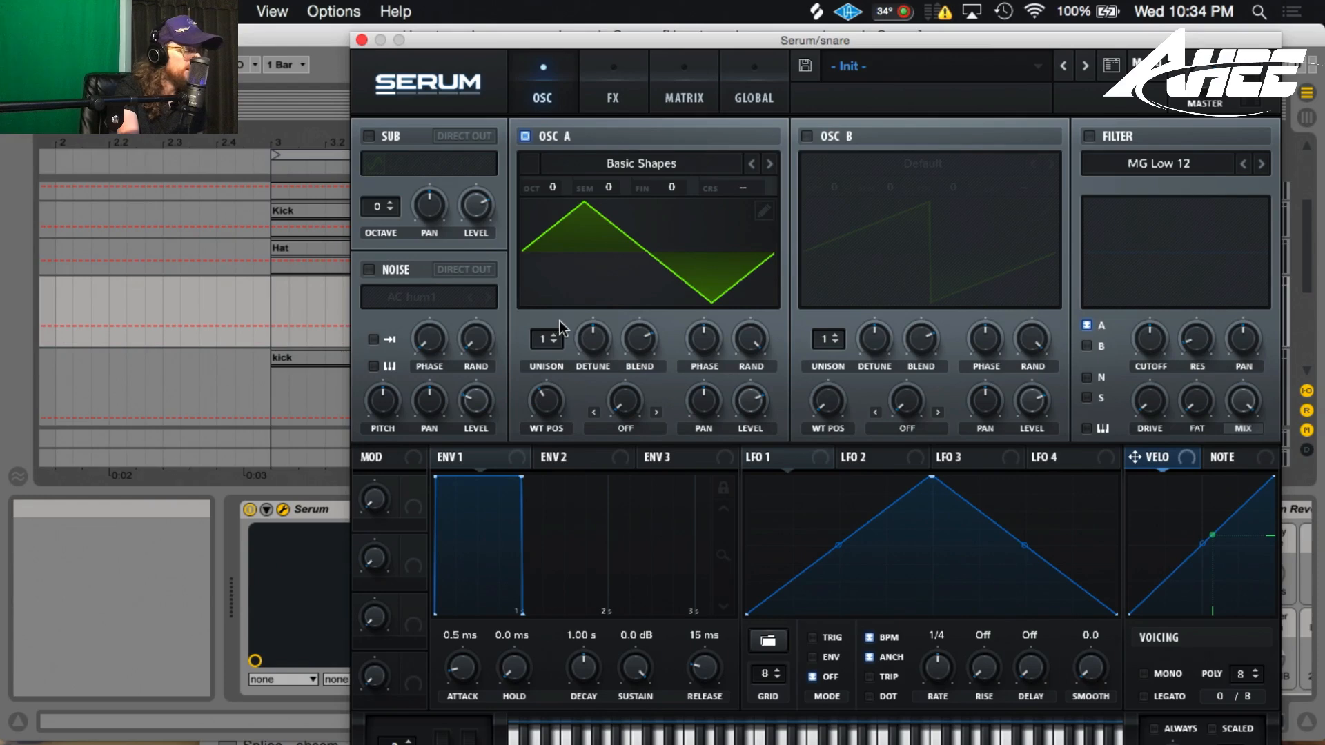
# Step: Route LFO 1 to Oscillator A's level at an amount of about 80 with the base level at 0%, and set LFO 1 to envelope mode
pyautogui.moveTo(820, 463); pyautogui.dragTo(718, 549)
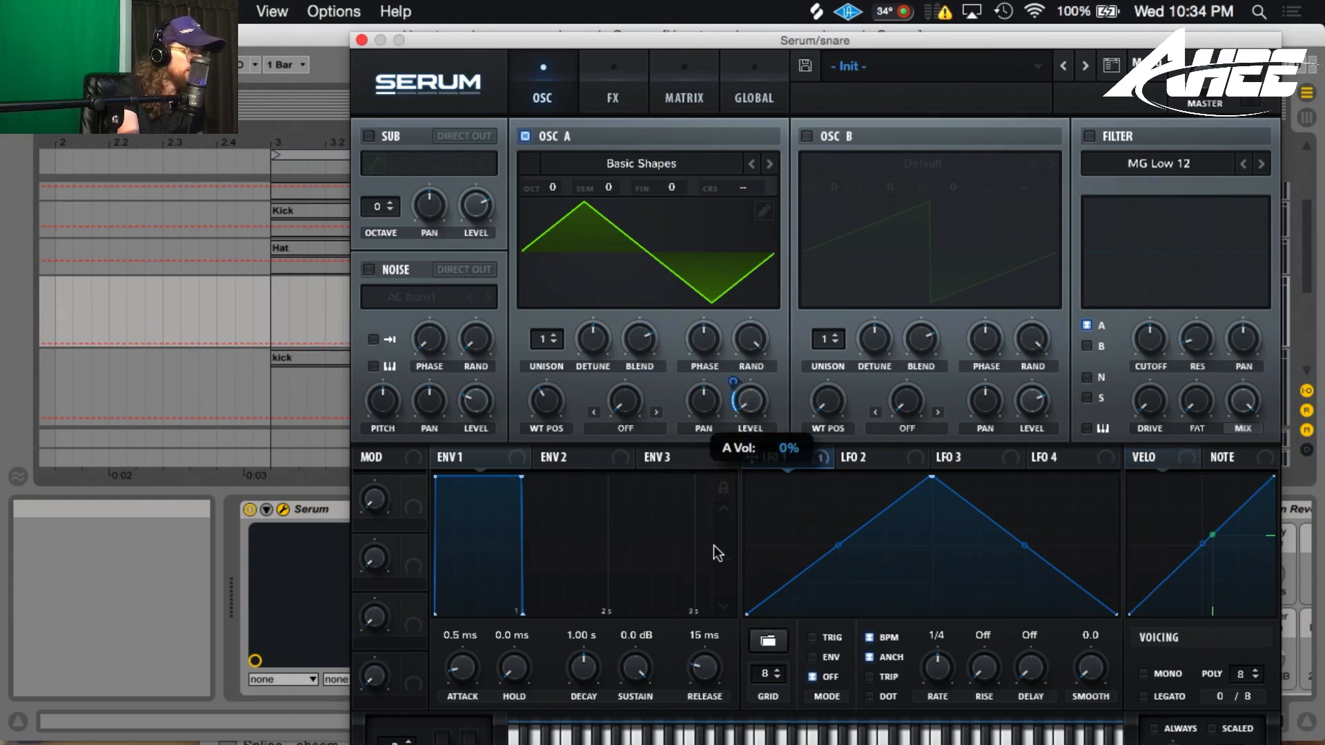
pyautogui.moveTo(735, 380)
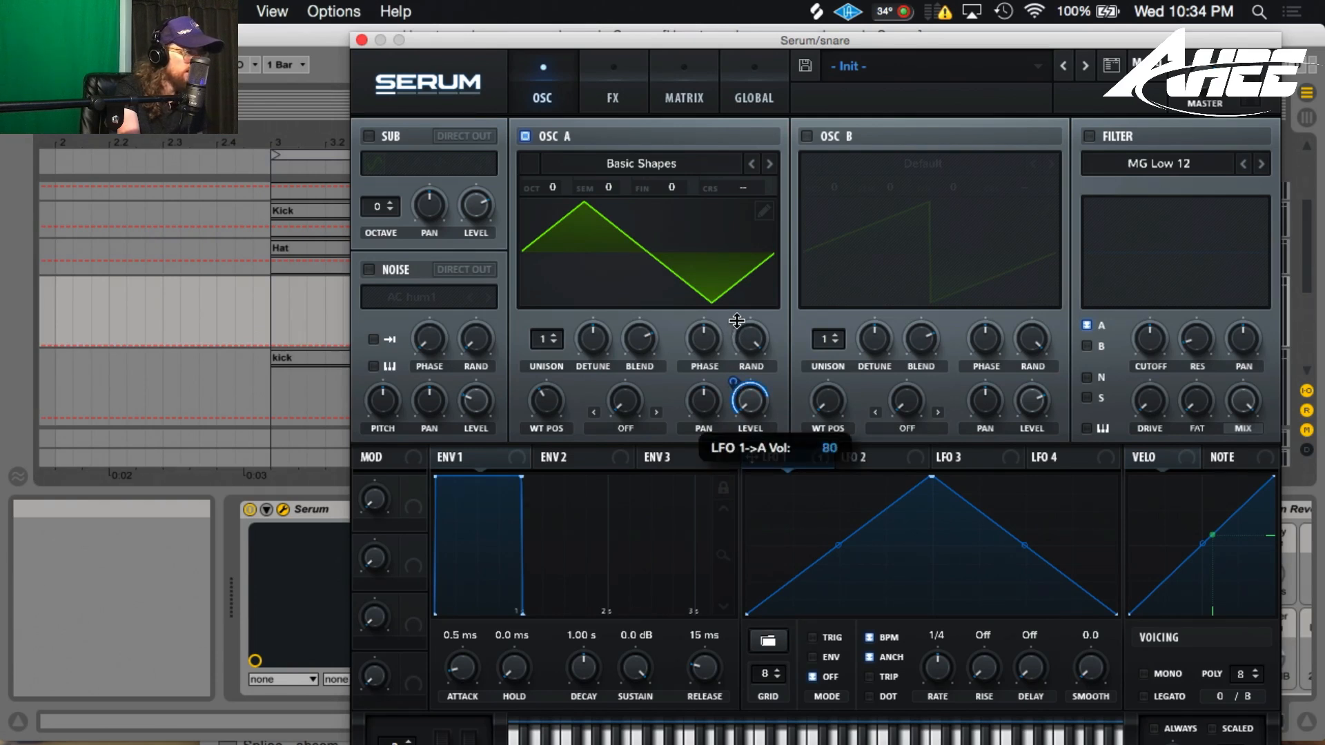
pyautogui.moveTo(738, 320); pyautogui.dragTo(739, 325)
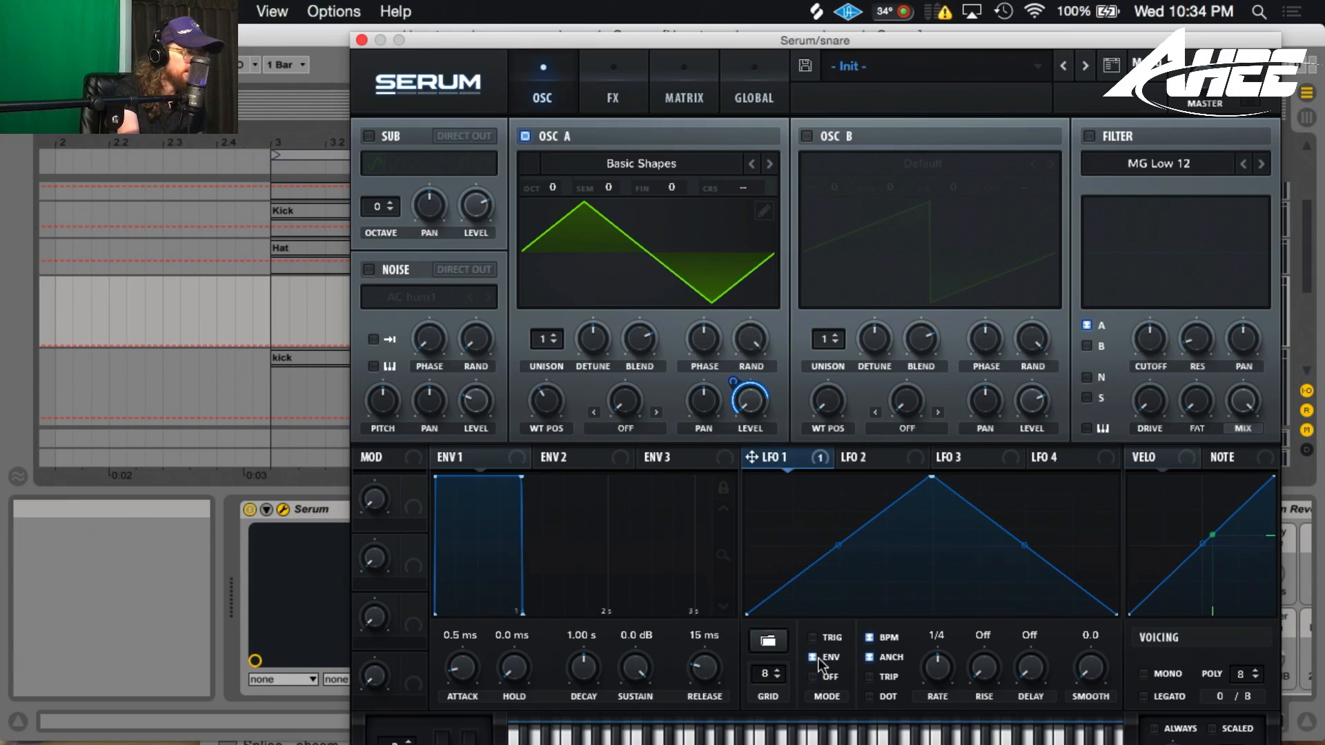
# Step: Shape LFO 1 as a snare level decay with its peak at the start, a slight early drop, and a steep curved fall to zero
pyautogui.moveTo(931, 477); pyautogui.dragTo(671, 427)
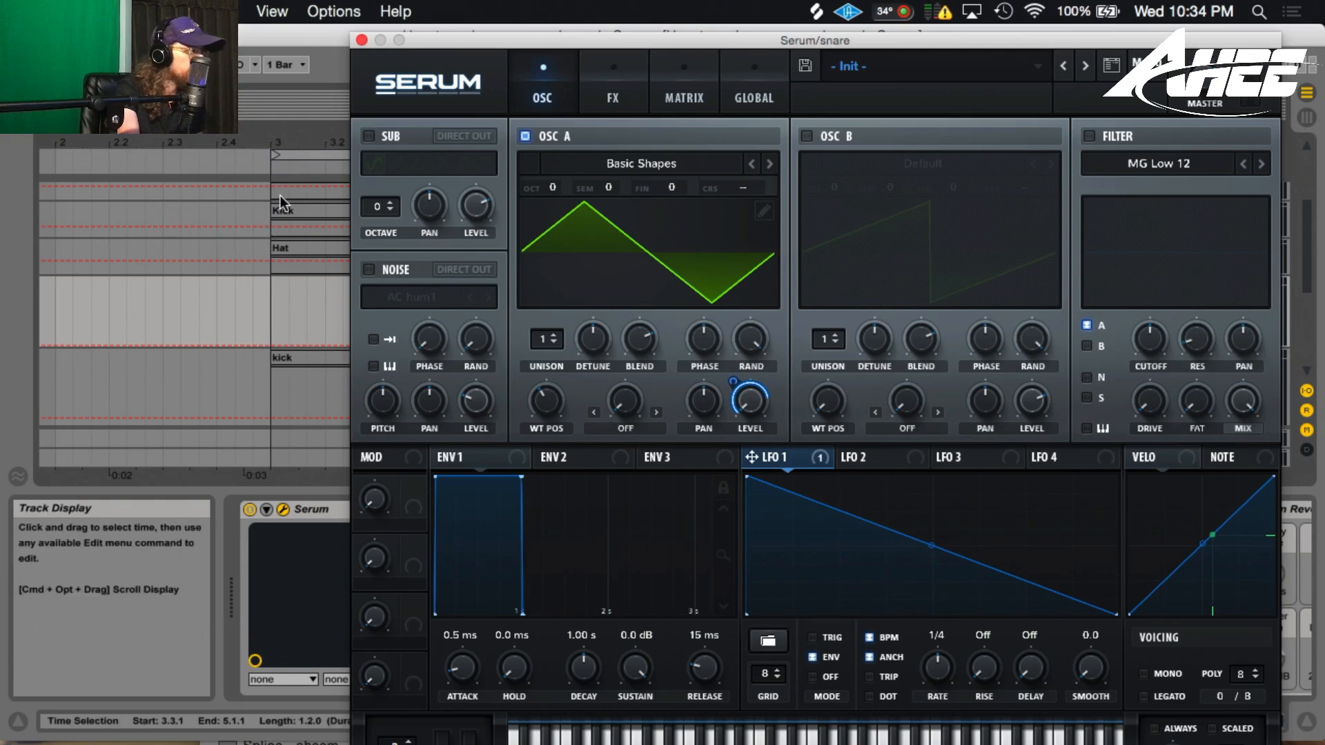
pyautogui.doubleClick(777, 480)
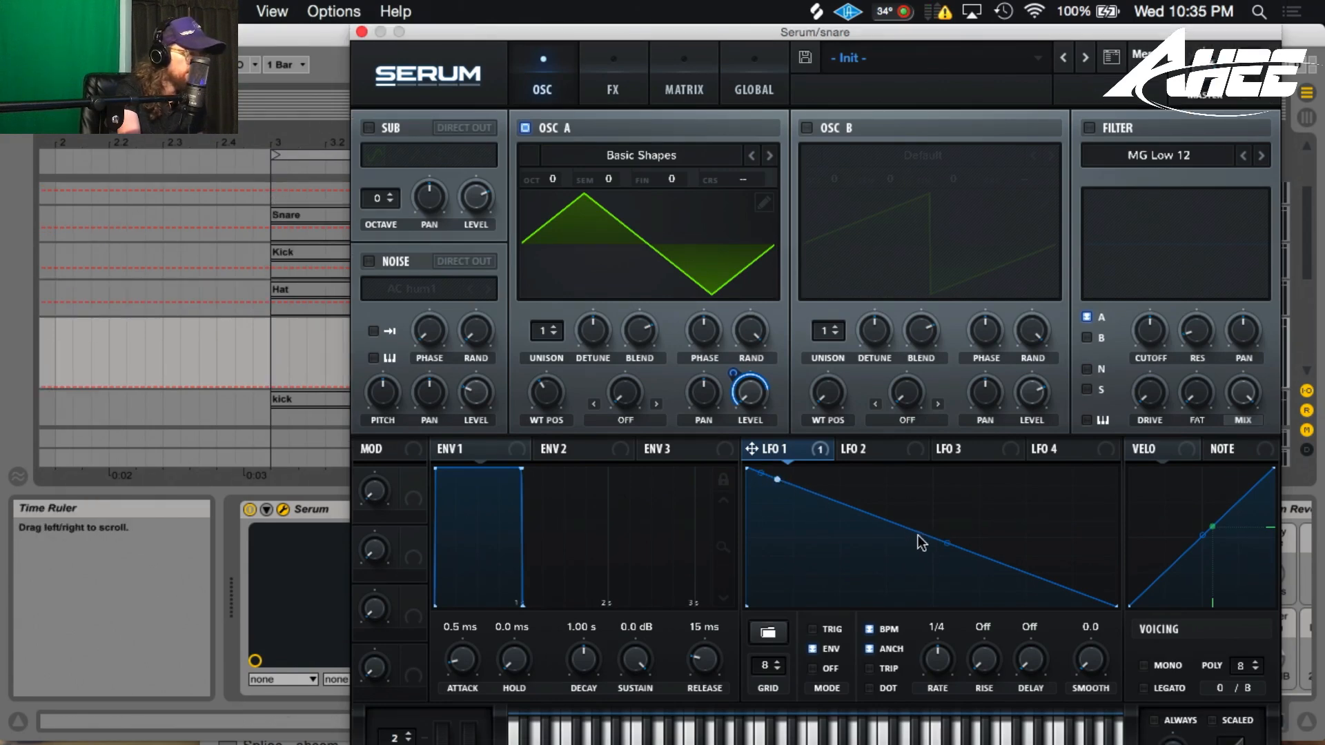
pyautogui.doubleClick(917, 535)
pyautogui.moveTo(918, 536); pyautogui.dragTo(815, 610)
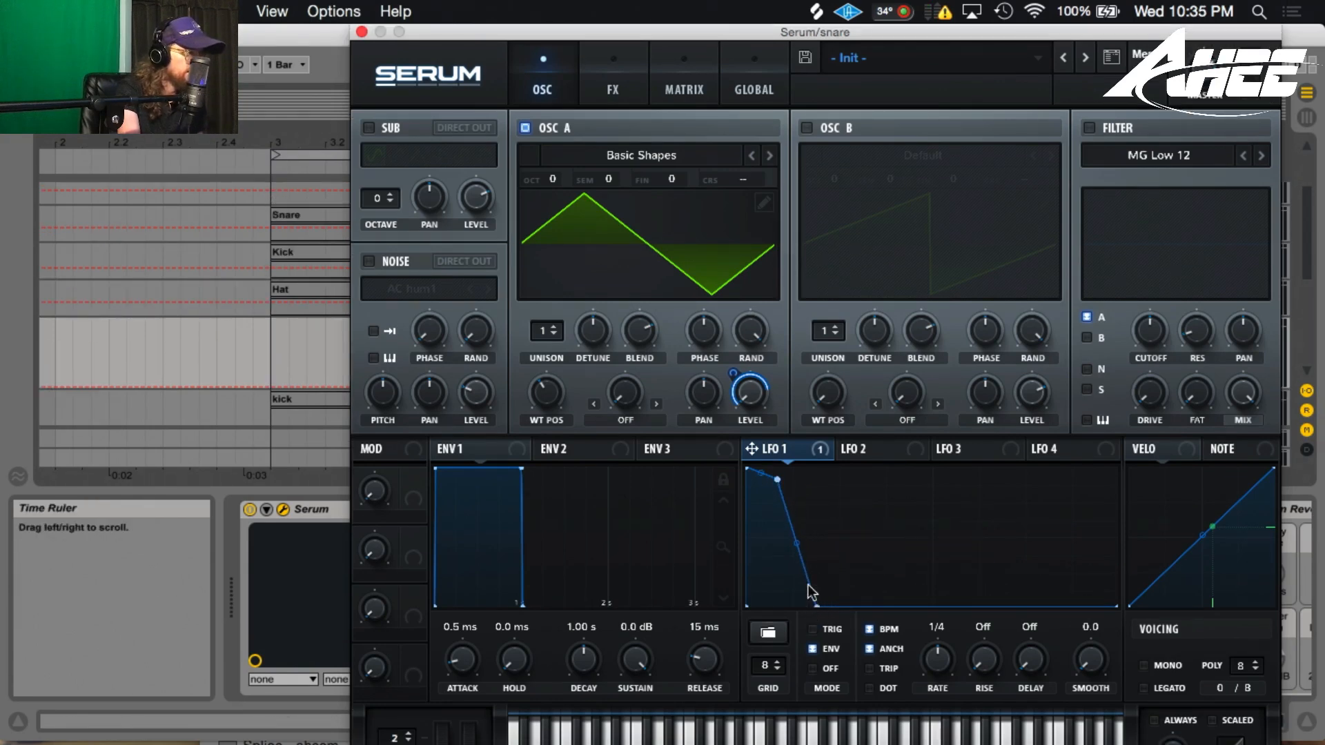
pyautogui.moveTo(797, 550); pyautogui.dragTo(783, 572)
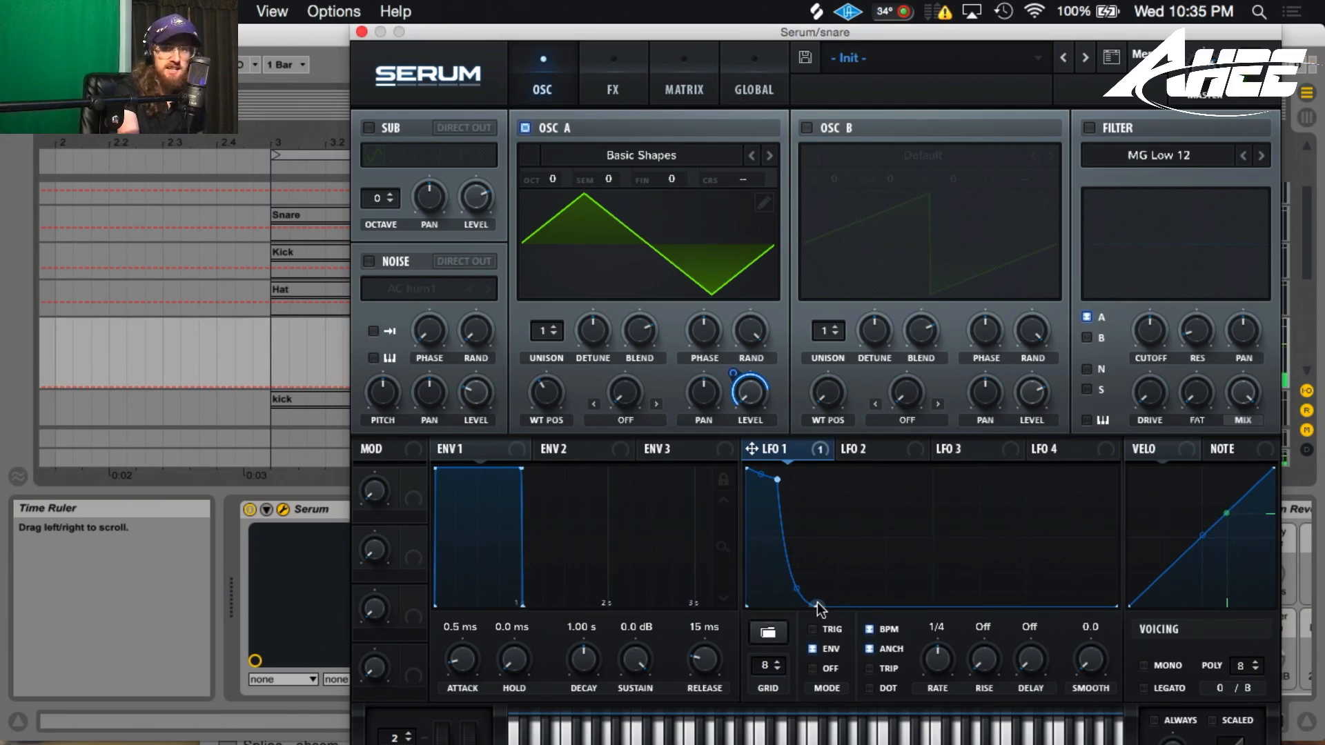
# Step: Lower LFO 1's early drop point slightly, and enable the noise oscillator with the Analog J106 HP noise and pitch tracking on
pyautogui.moveTo(777, 479); pyautogui.dragTo(774, 497)
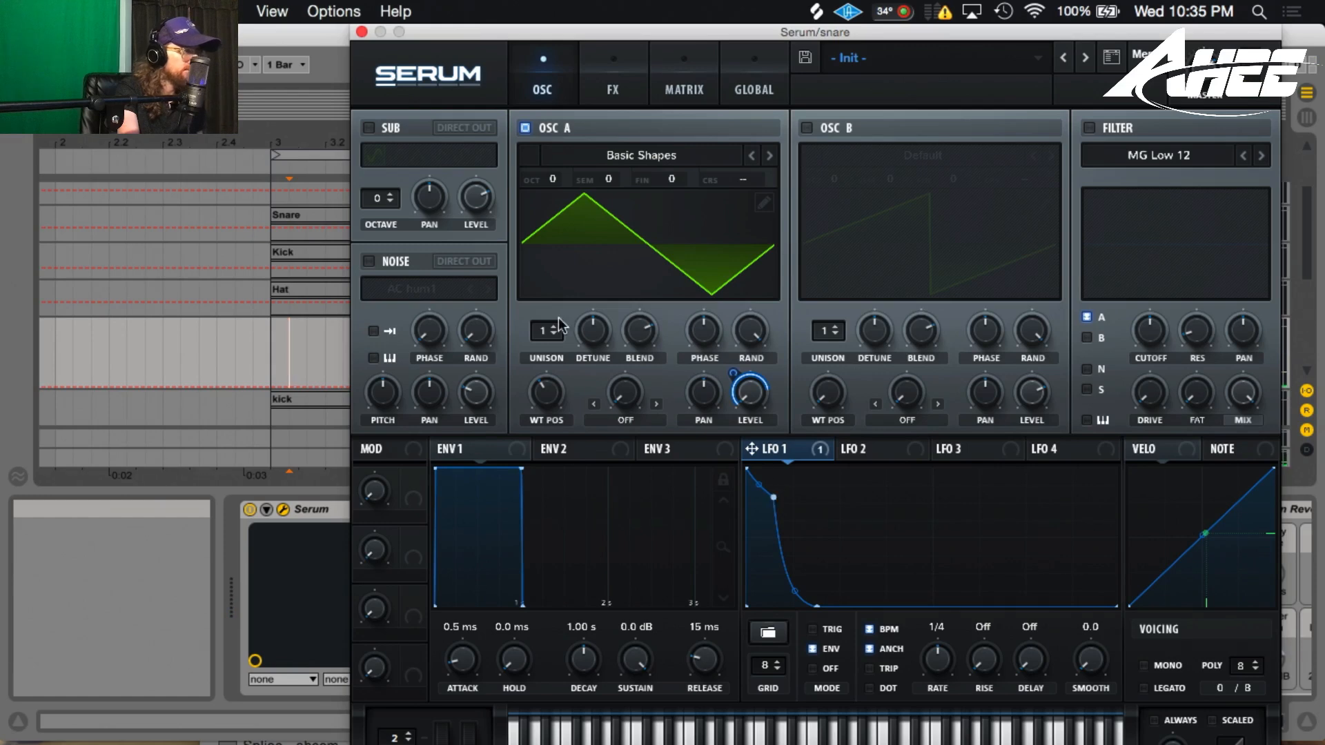
pyautogui.click(369, 263)
pyautogui.click(390, 292)
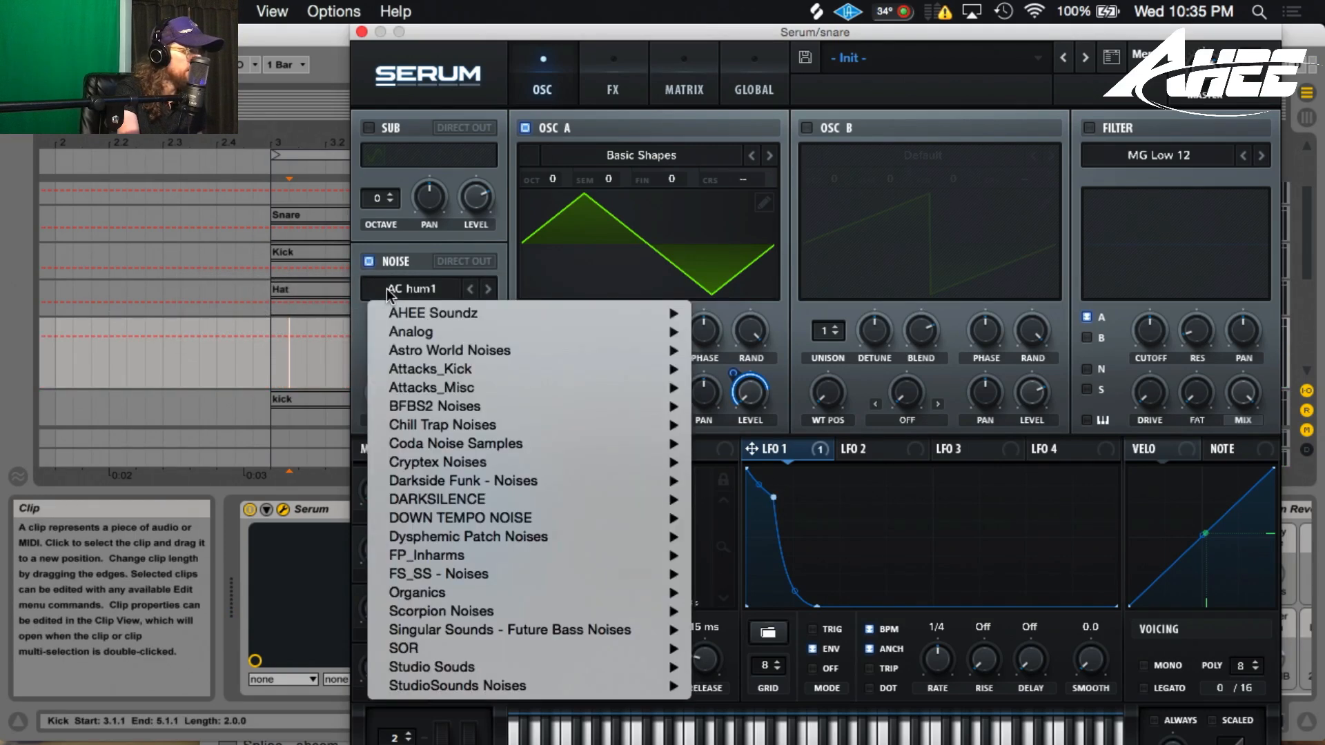
pyautogui.moveTo(433, 327)
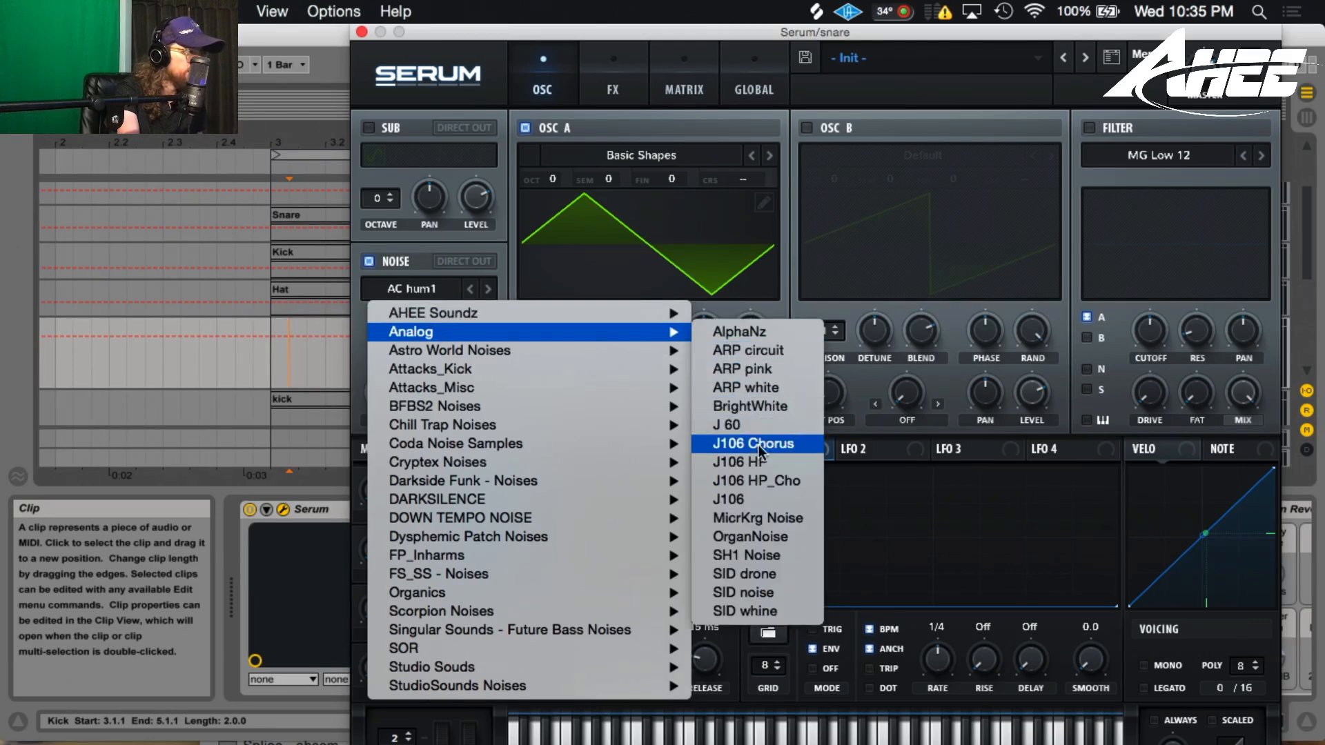
pyautogui.click(751, 462)
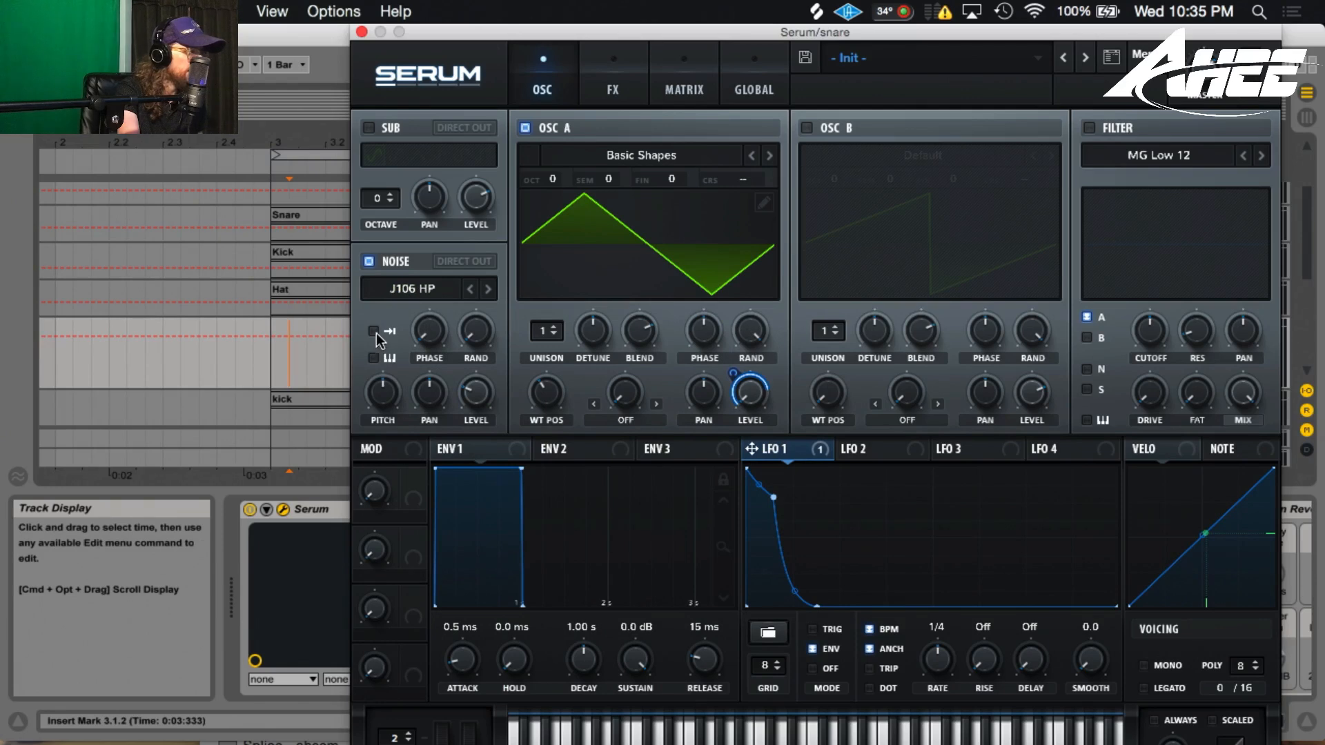
pyautogui.click(374, 358)
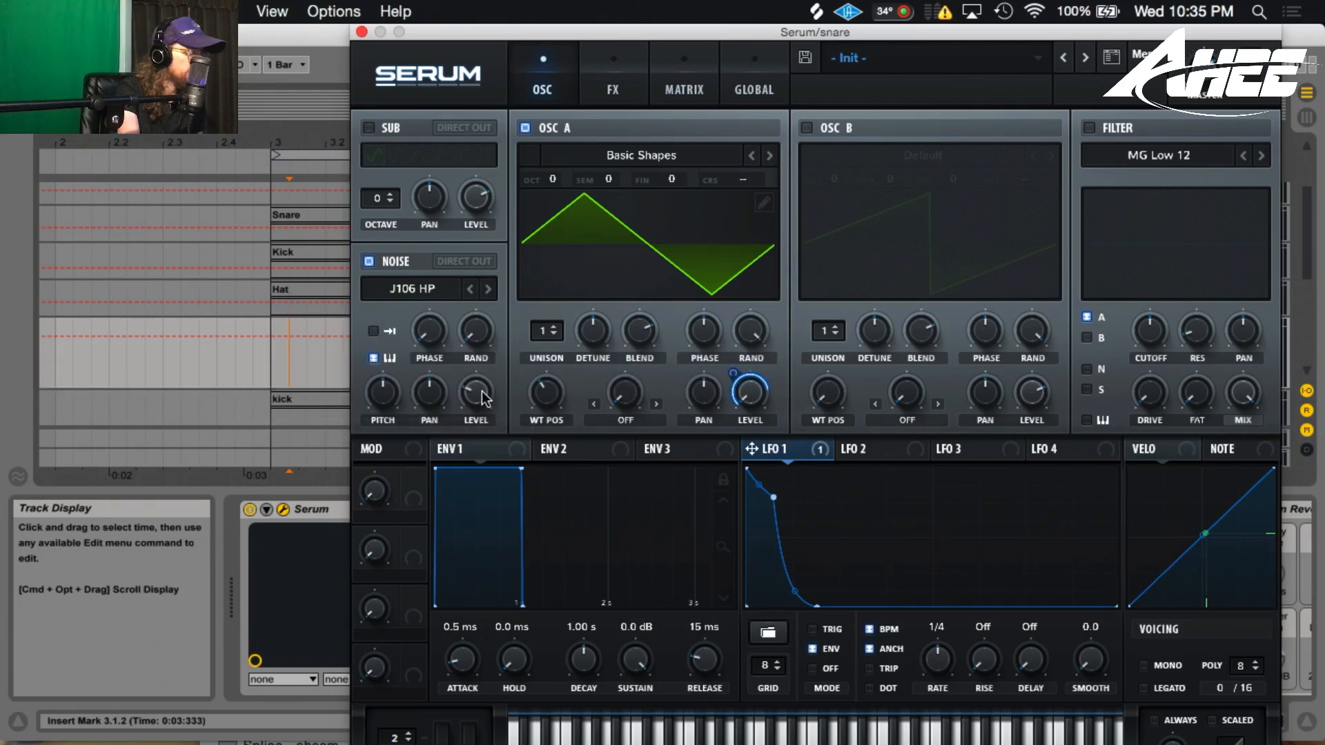
# Step: Turn the noise oscillator's base level down to zero, route LFO 2 to that level, and set LFO 2 to envelope mode
pyautogui.moveTo(481, 398); pyautogui.dragTo(481, 469)
pyautogui.click(890, 456)
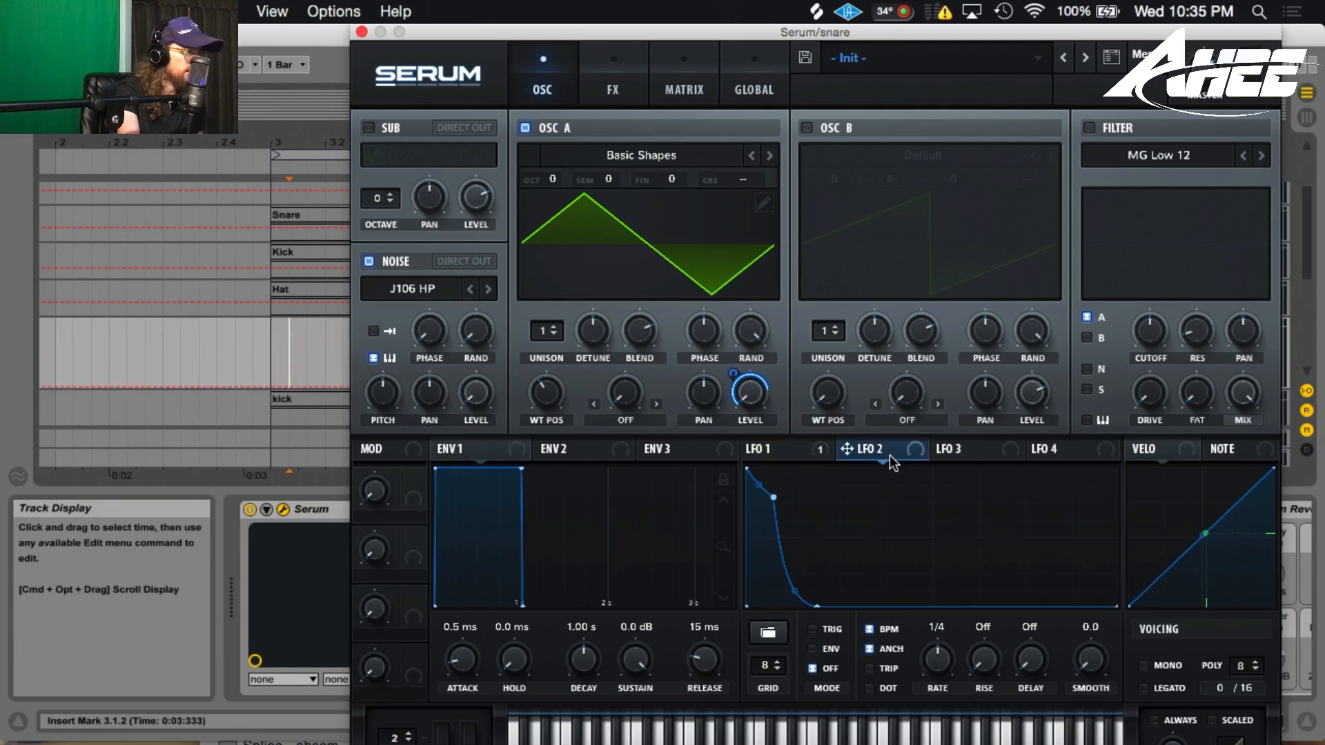
pyautogui.moveTo(915, 456); pyautogui.dragTo(458, 410)
pyautogui.click(814, 650)
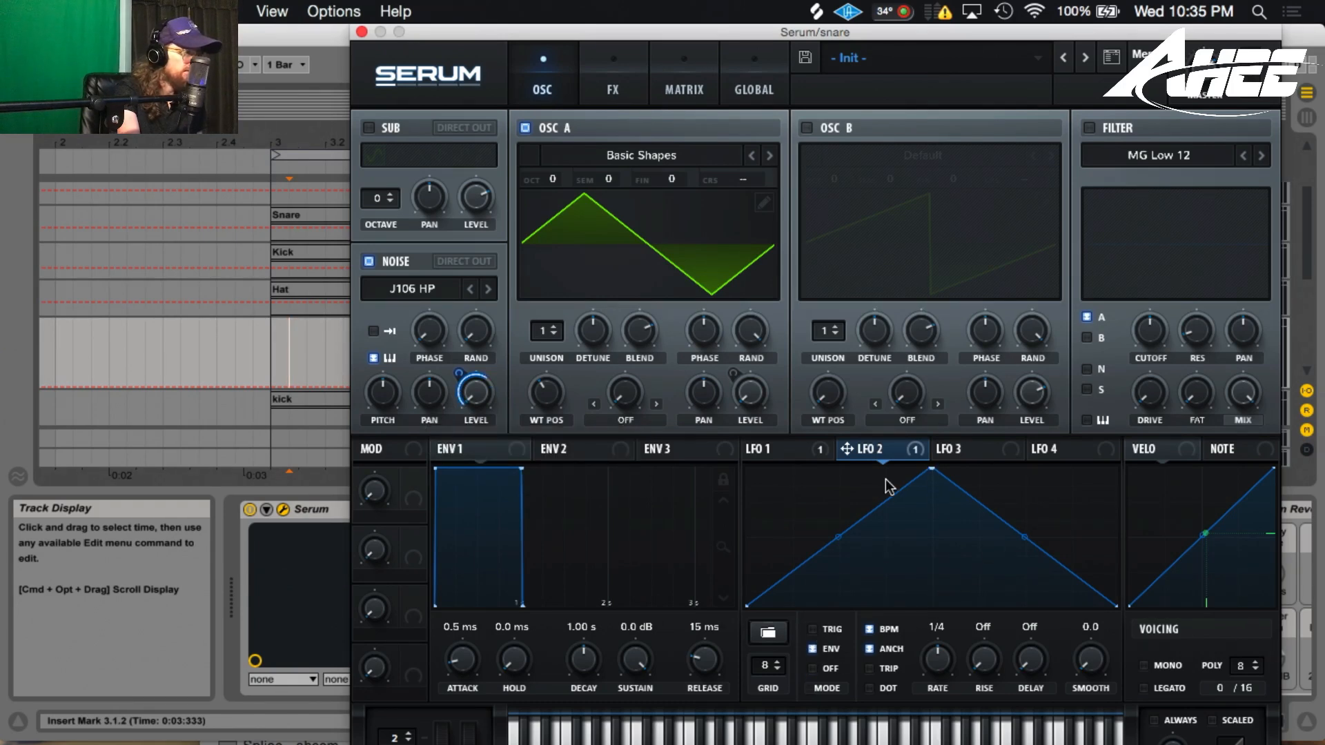
# Step: Shape LFO 2 as a long, gently curved decay from a peak at the start, and raise the noise pitch to 17 semitones
pyautogui.moveTo(932, 469); pyautogui.dragTo(619, 430)
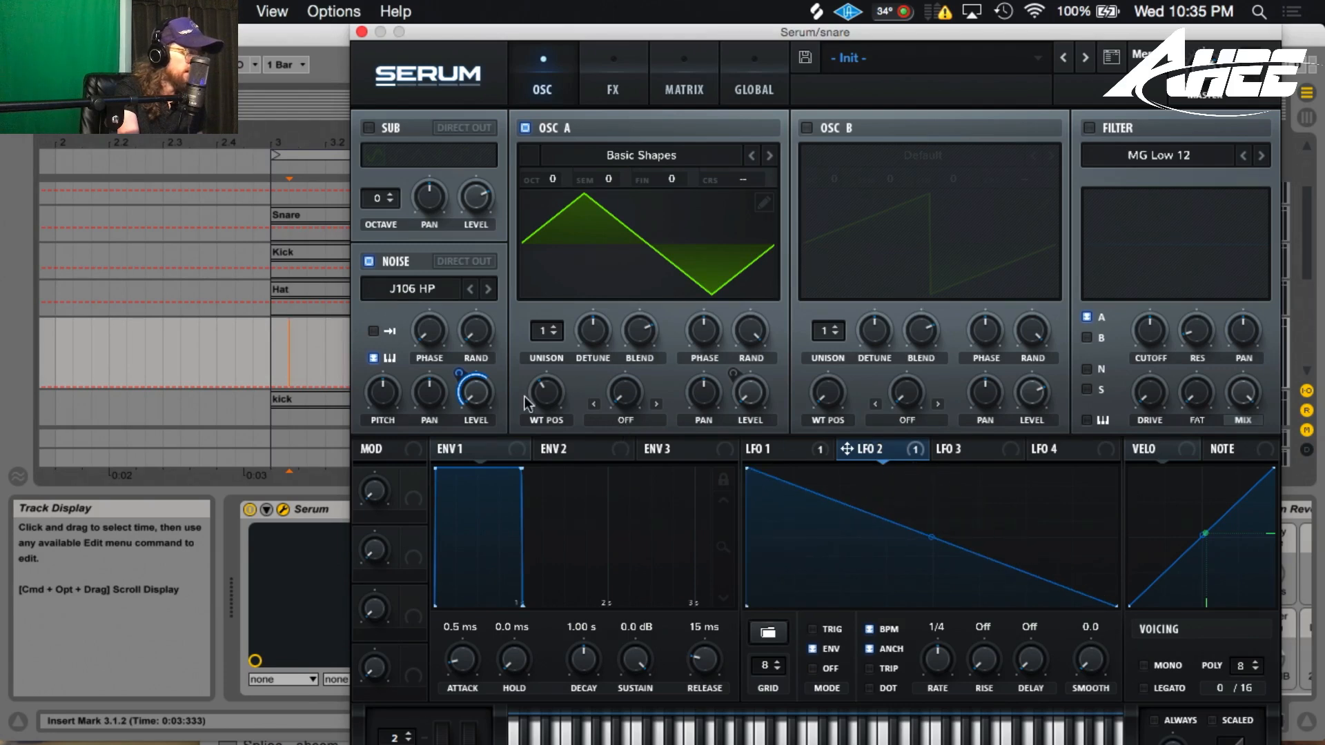
pyautogui.moveTo(383, 393)
pyautogui.moveTo(385, 388); pyautogui.dragTo(383, 366)
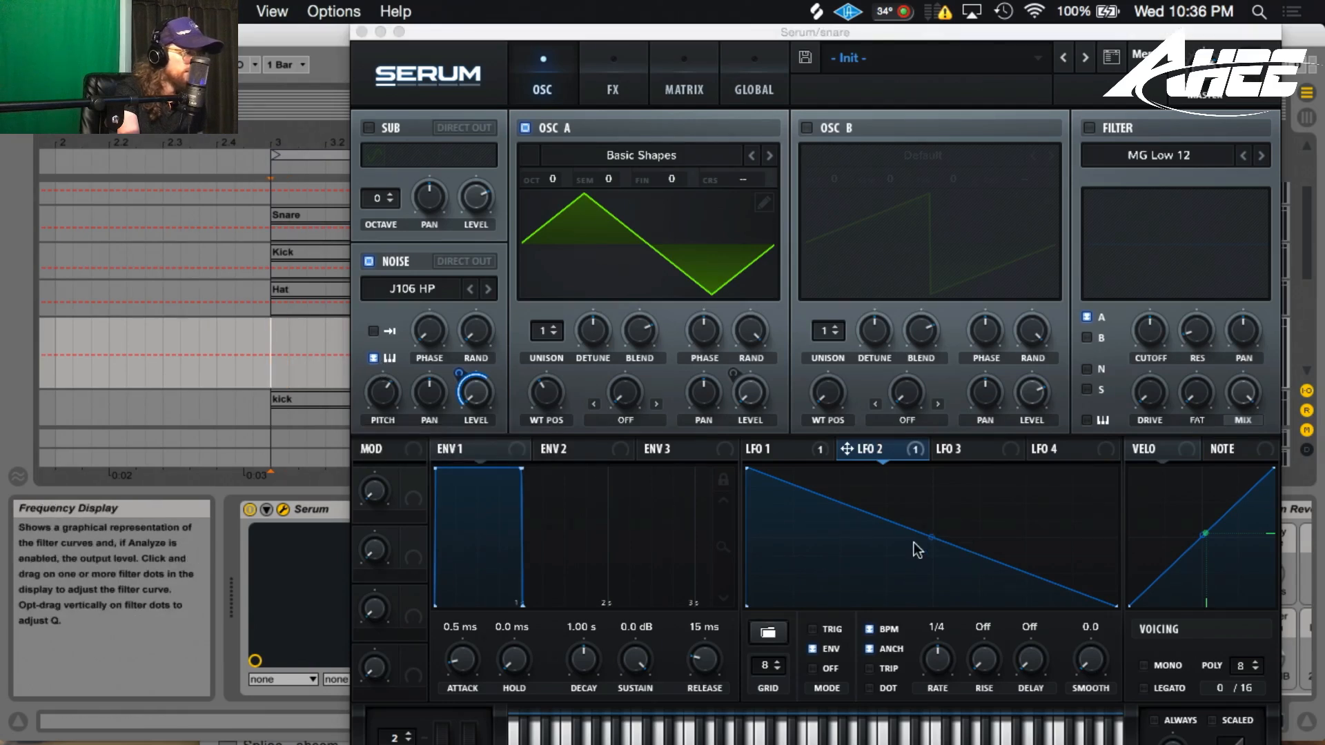
pyautogui.moveTo(933, 537); pyautogui.dragTo(926, 551)
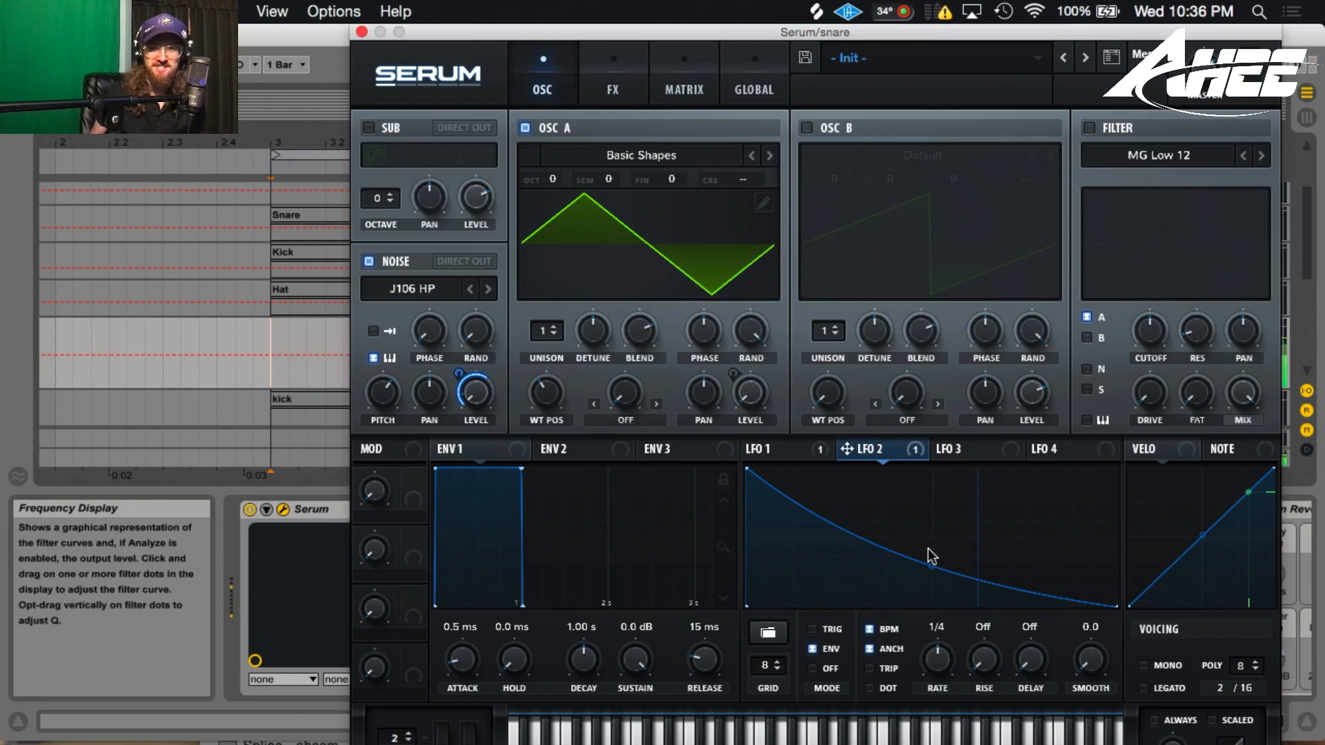
# Step: Set LFO 3 to envelope mode and shape it as a very short, steeply curved drop from the start to zero
pyautogui.click(960, 452)
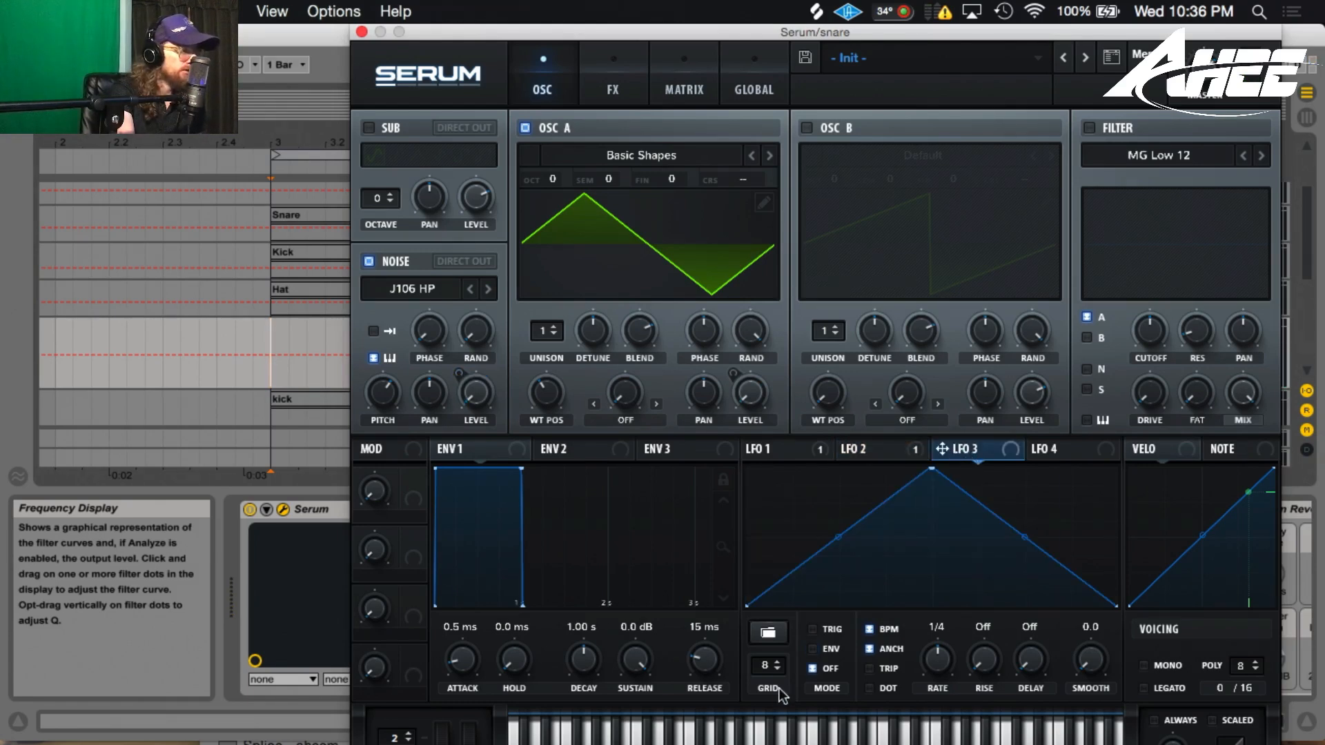
pyautogui.moveTo(932, 470); pyautogui.dragTo(746, 469)
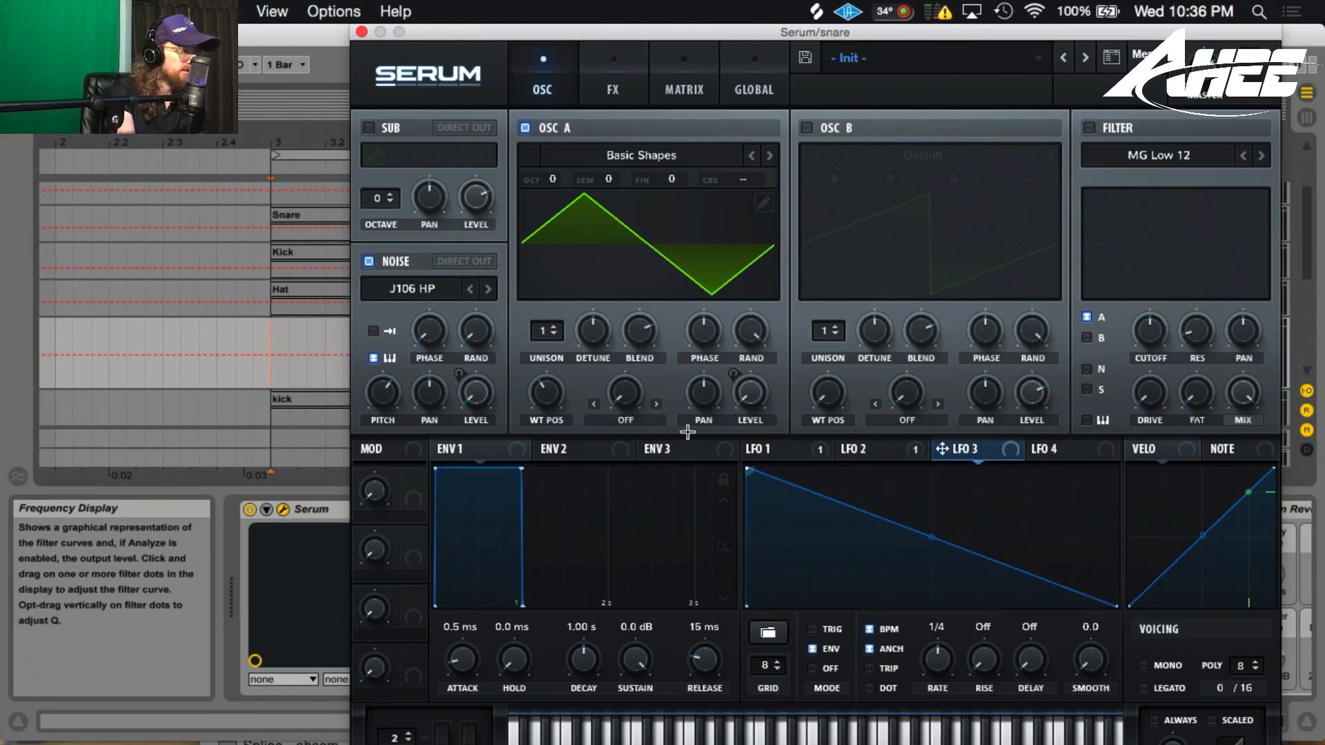
pyautogui.doubleClick(860, 512)
pyautogui.moveTo(859, 513); pyautogui.dragTo(804, 608)
pyautogui.moveTo(768, 552); pyautogui.dragTo(787, 608)
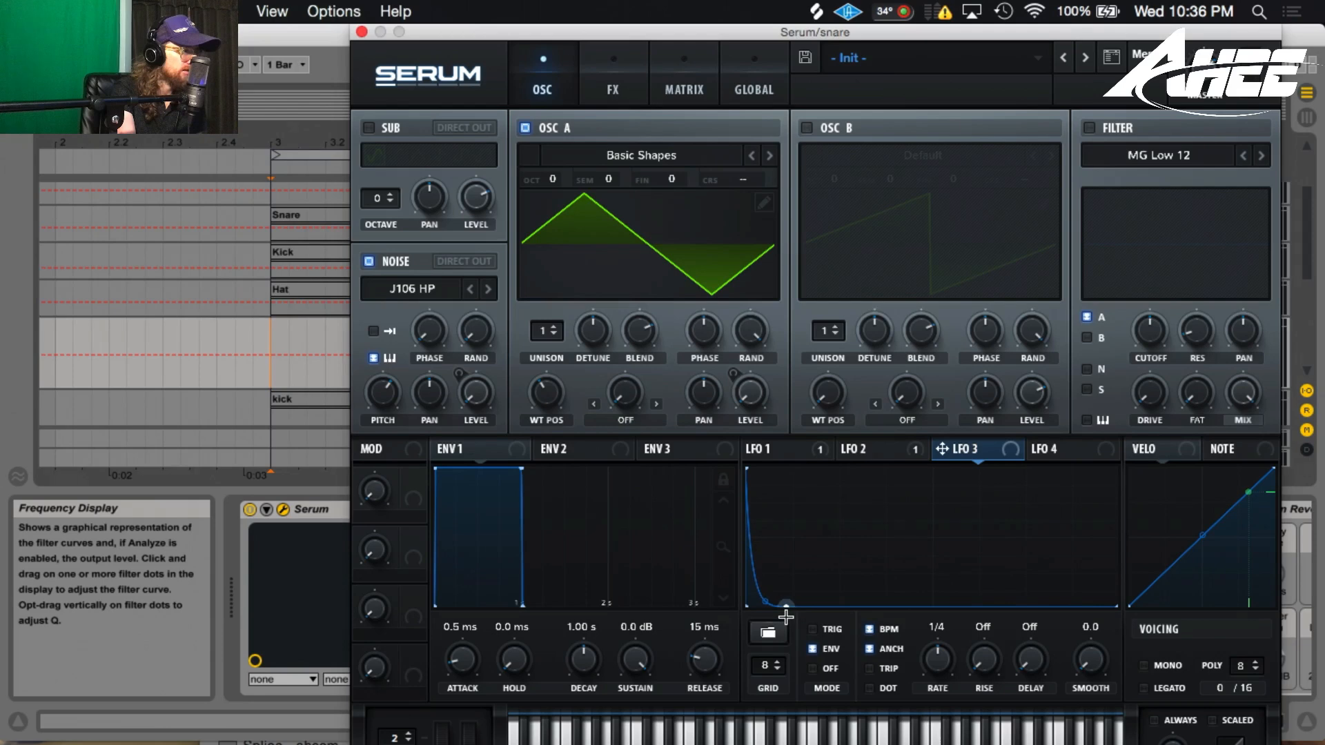
# Step: Route LFO 3 to master tuning in the modulation matrix with a moderate positive amount, and shorten its decay slightly
pyautogui.click(677, 77)
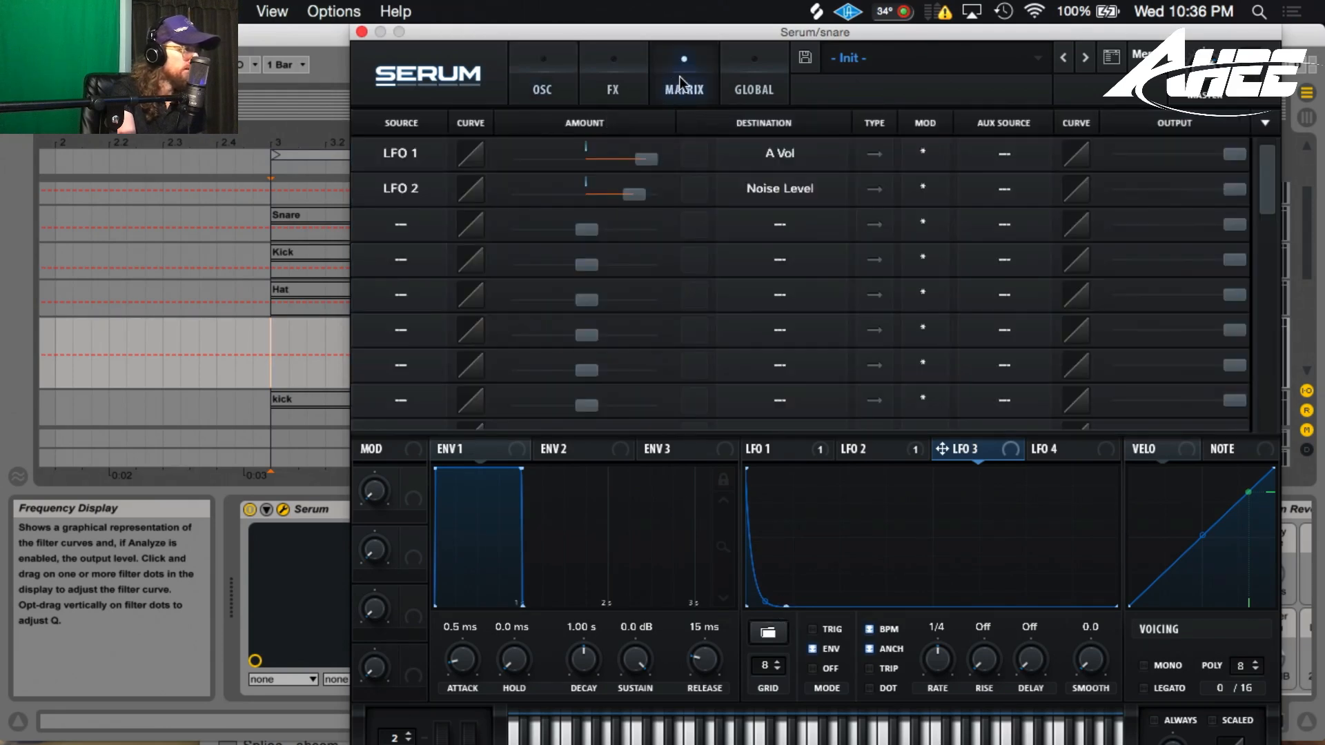
pyautogui.click(418, 227)
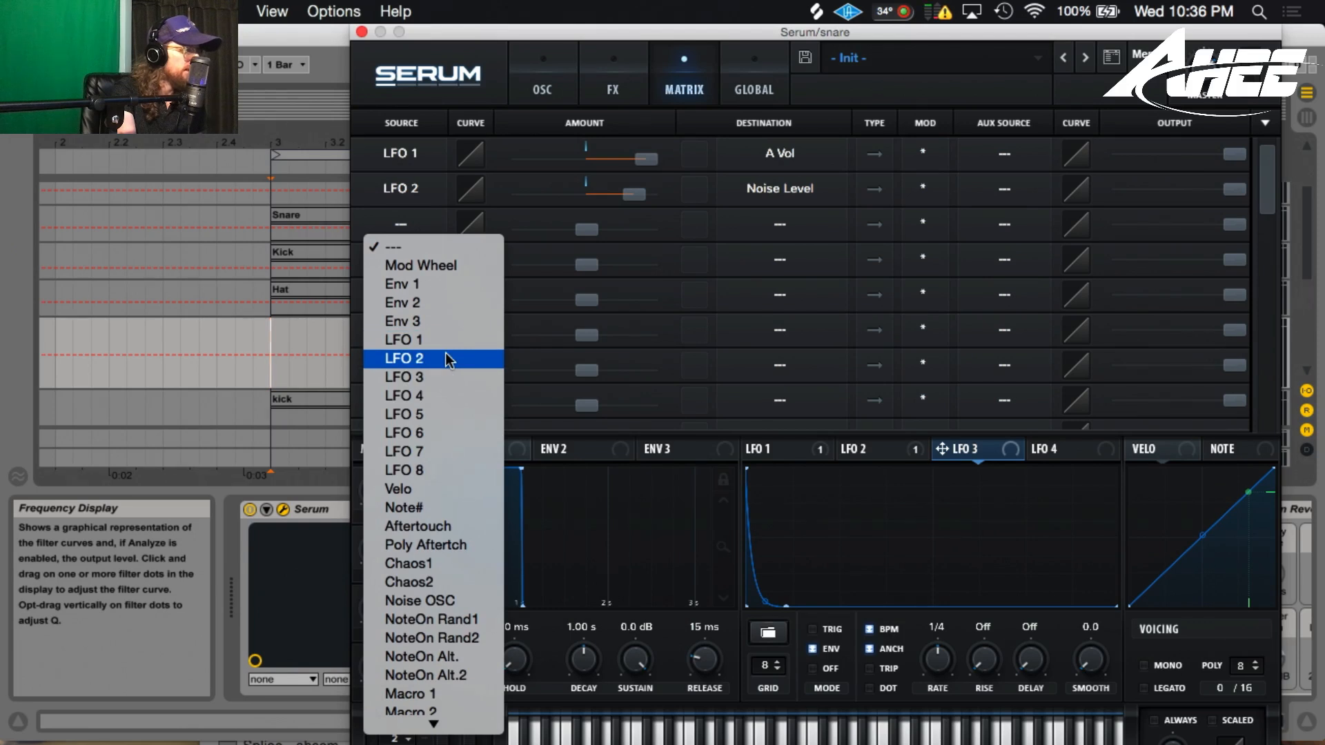
pyautogui.click(446, 375)
pyautogui.click(765, 222)
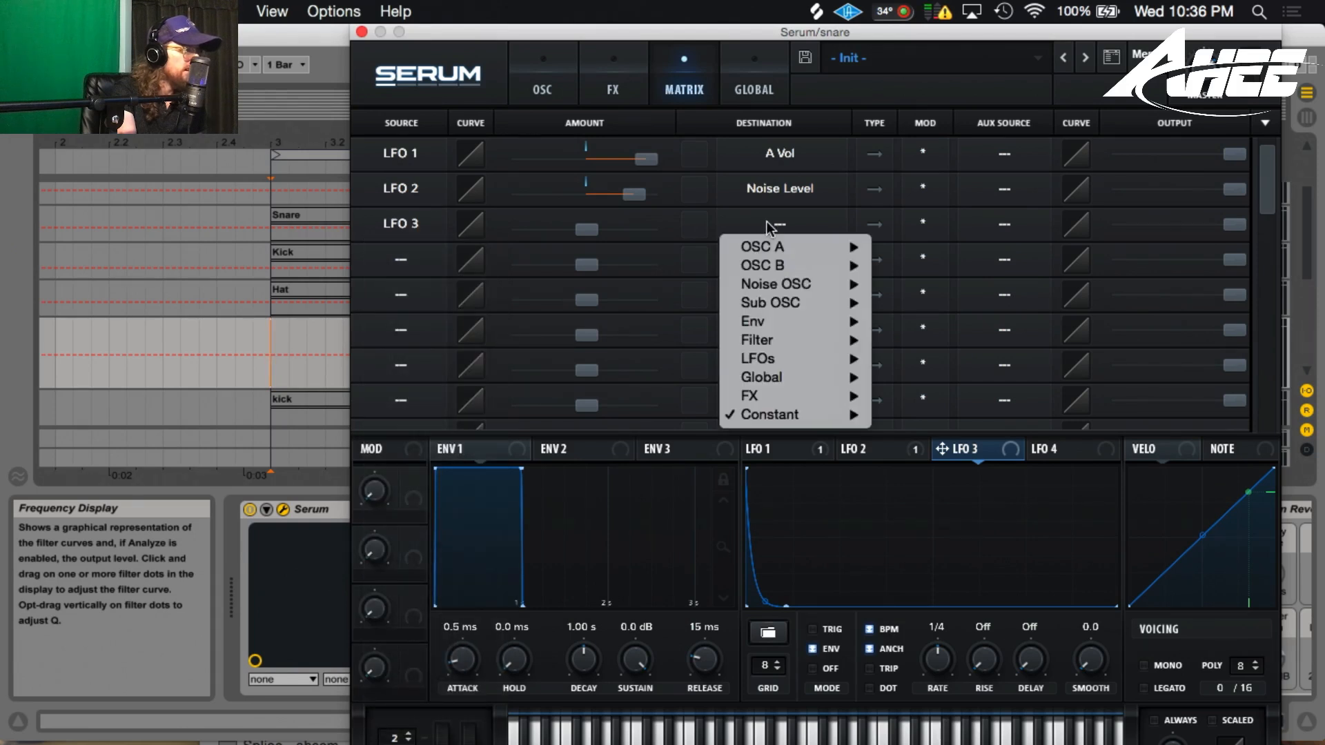
pyautogui.moveTo(802, 376)
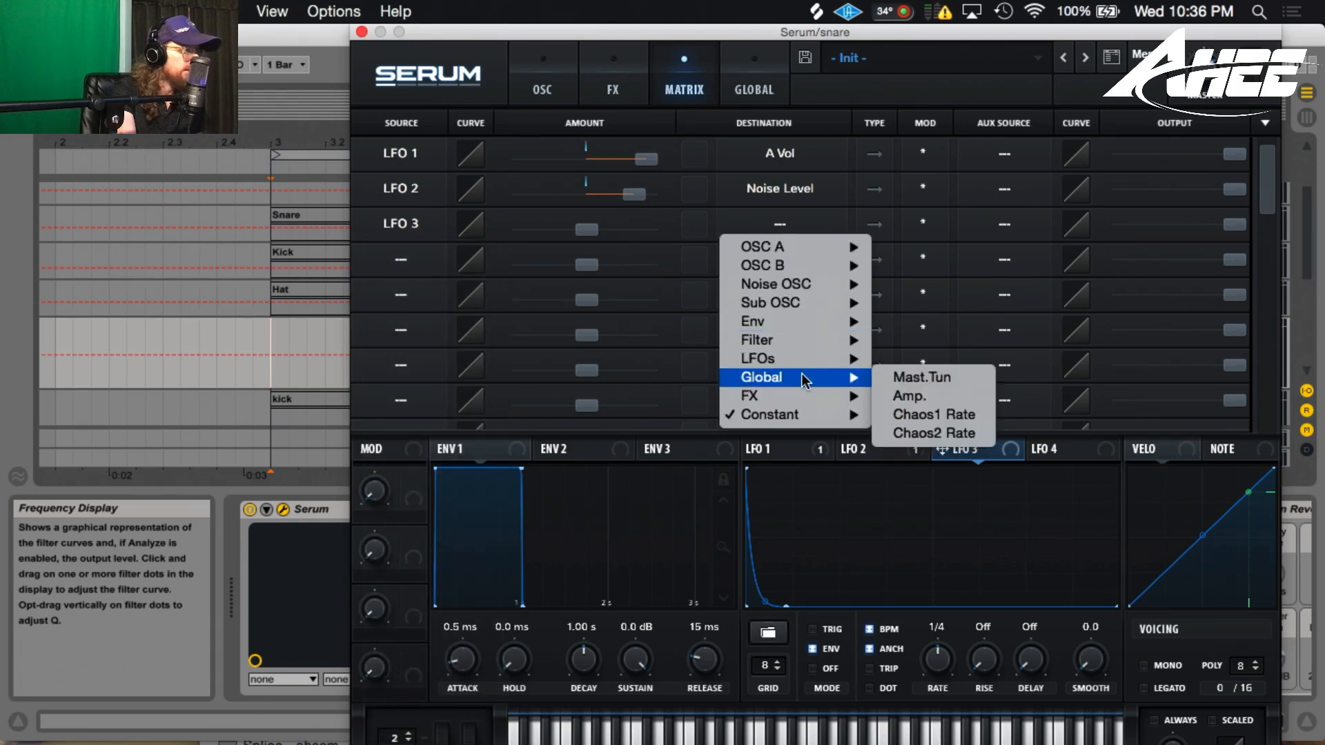
pyautogui.click(939, 377)
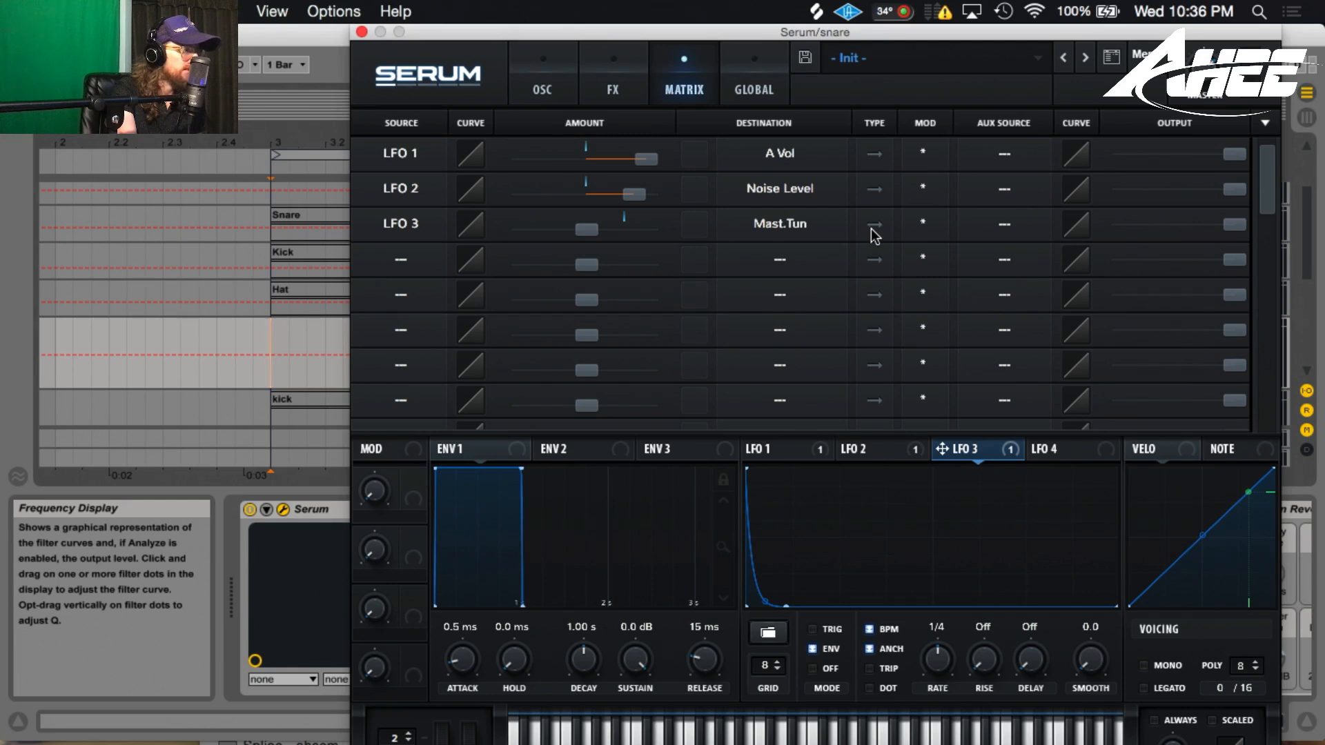
pyautogui.moveTo(585, 229); pyautogui.dragTo(636, 231)
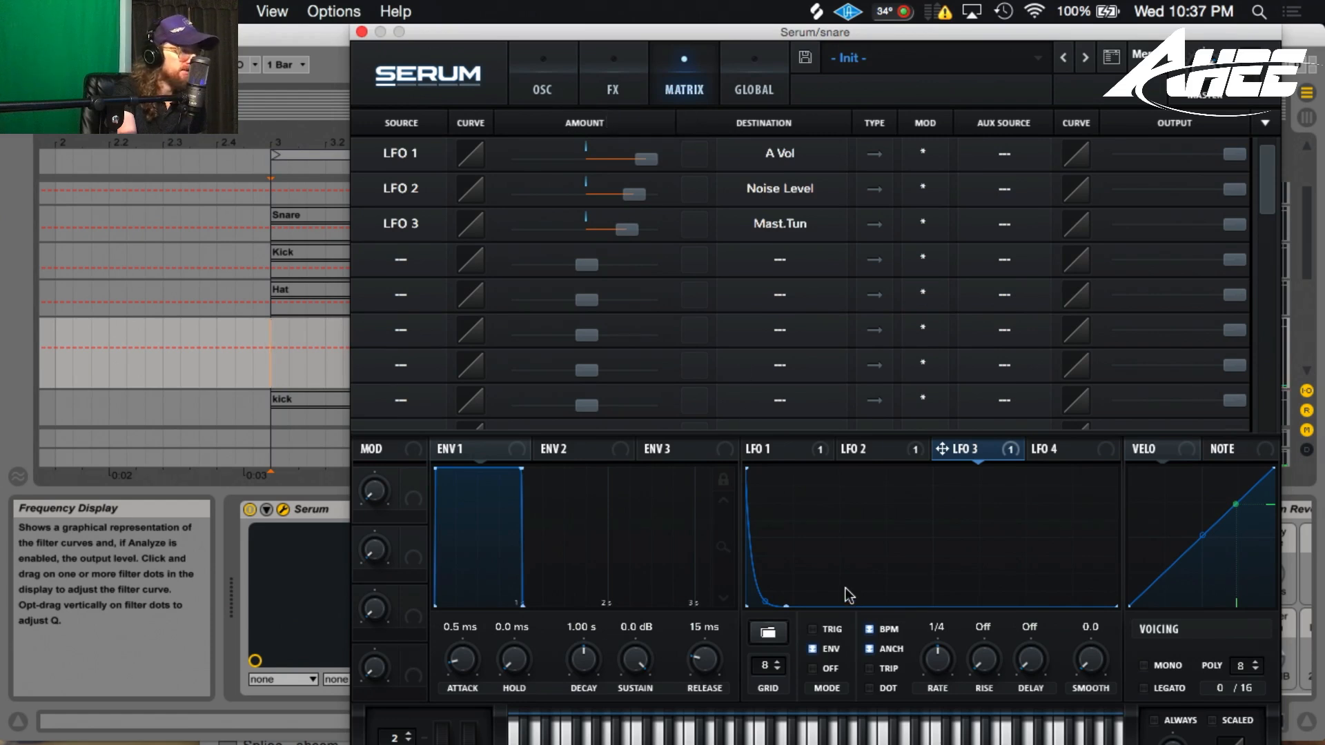
pyautogui.moveTo(788, 604); pyautogui.dragTo(780, 635)
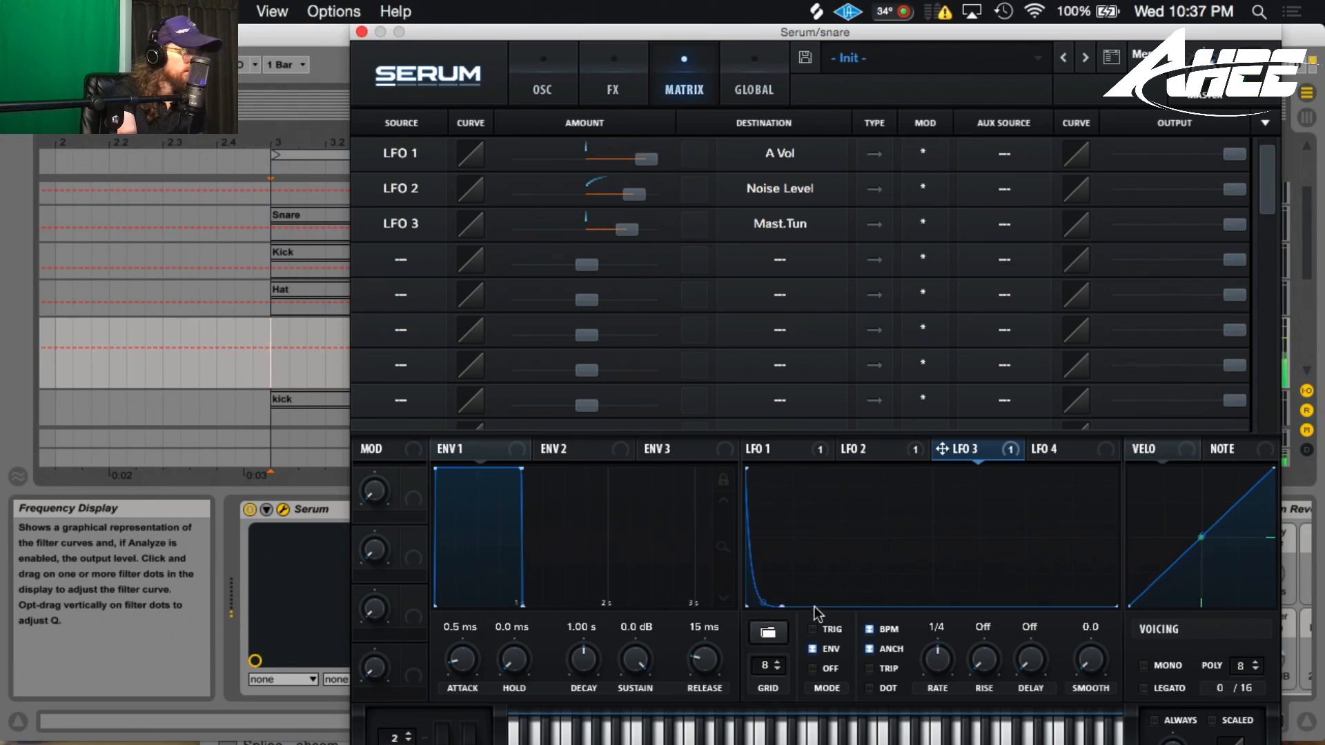
# Step: Set LFO 4 to envelope mode as a falling ramp and route it to the noise pitch at an amount of 36
pyautogui.click(528, 76)
pyautogui.click(1086, 453)
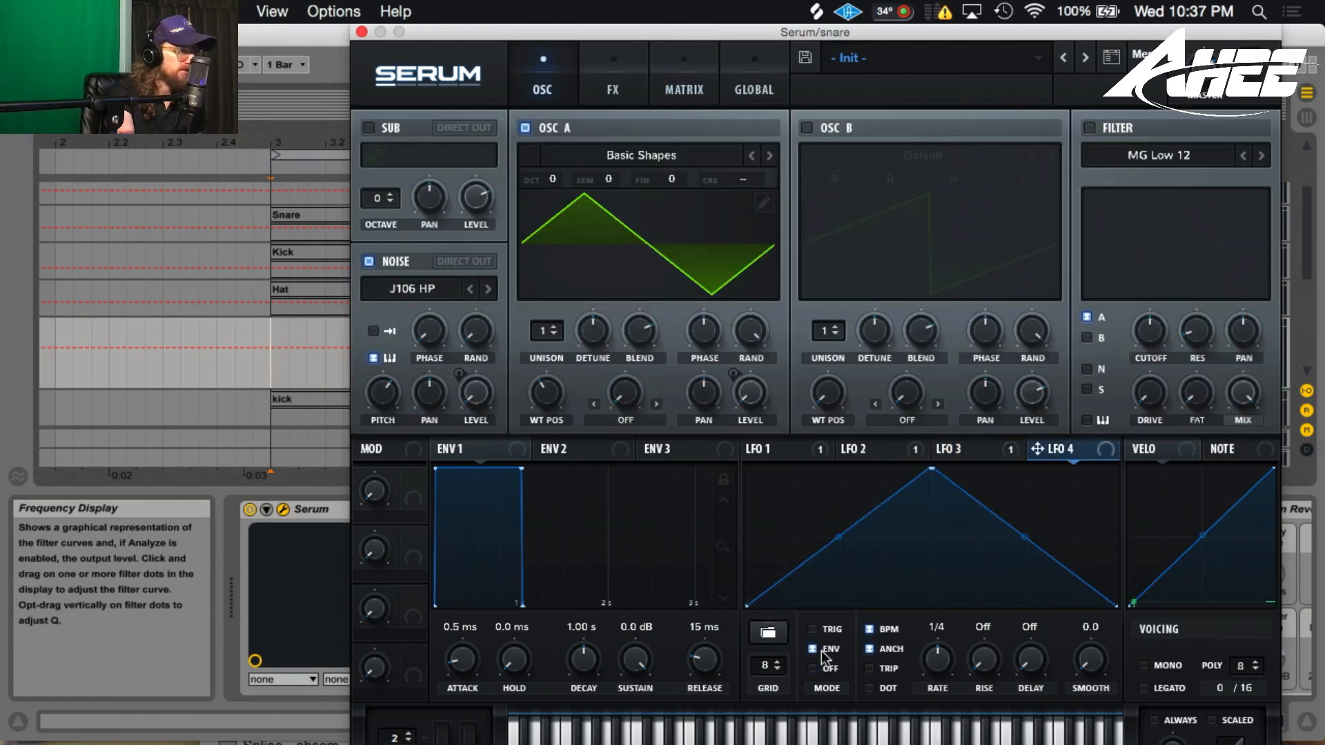
pyautogui.moveTo(948, 462); pyautogui.dragTo(657, 417)
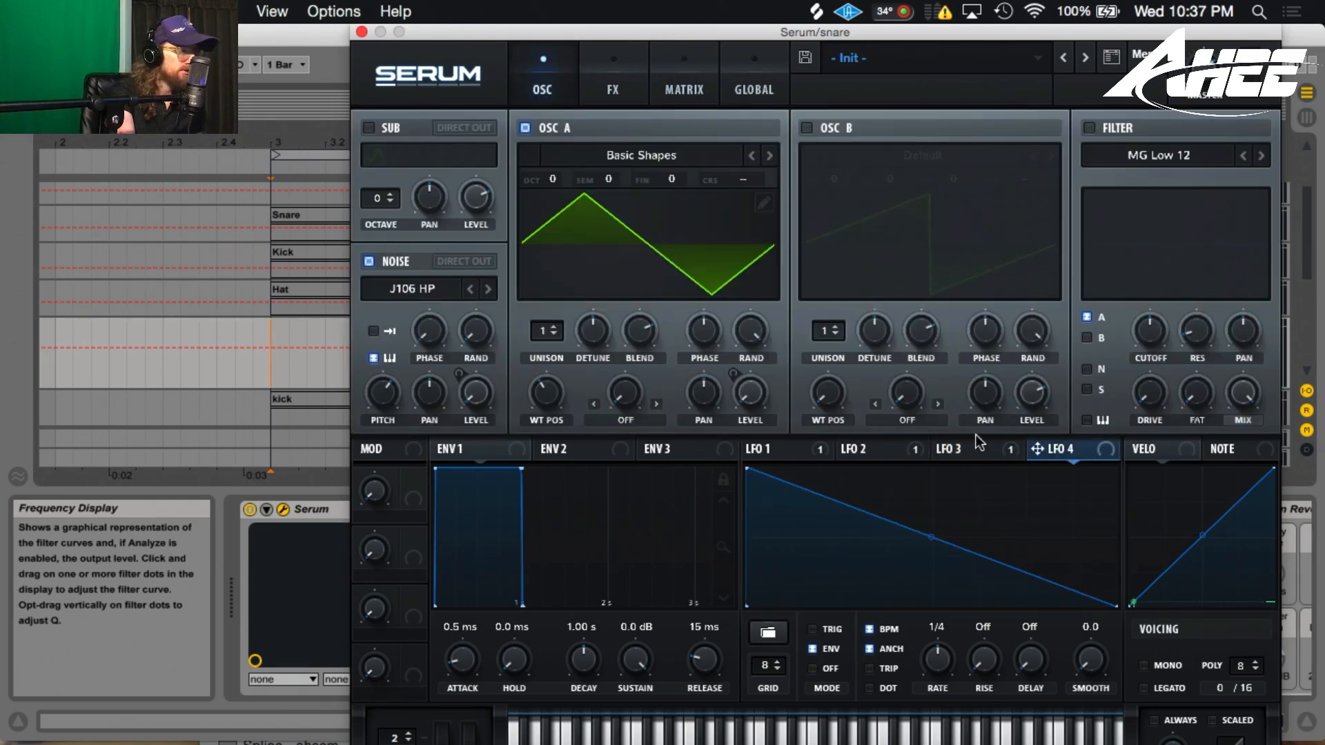
pyautogui.moveTo(1096, 452); pyautogui.dragTo(383, 391)
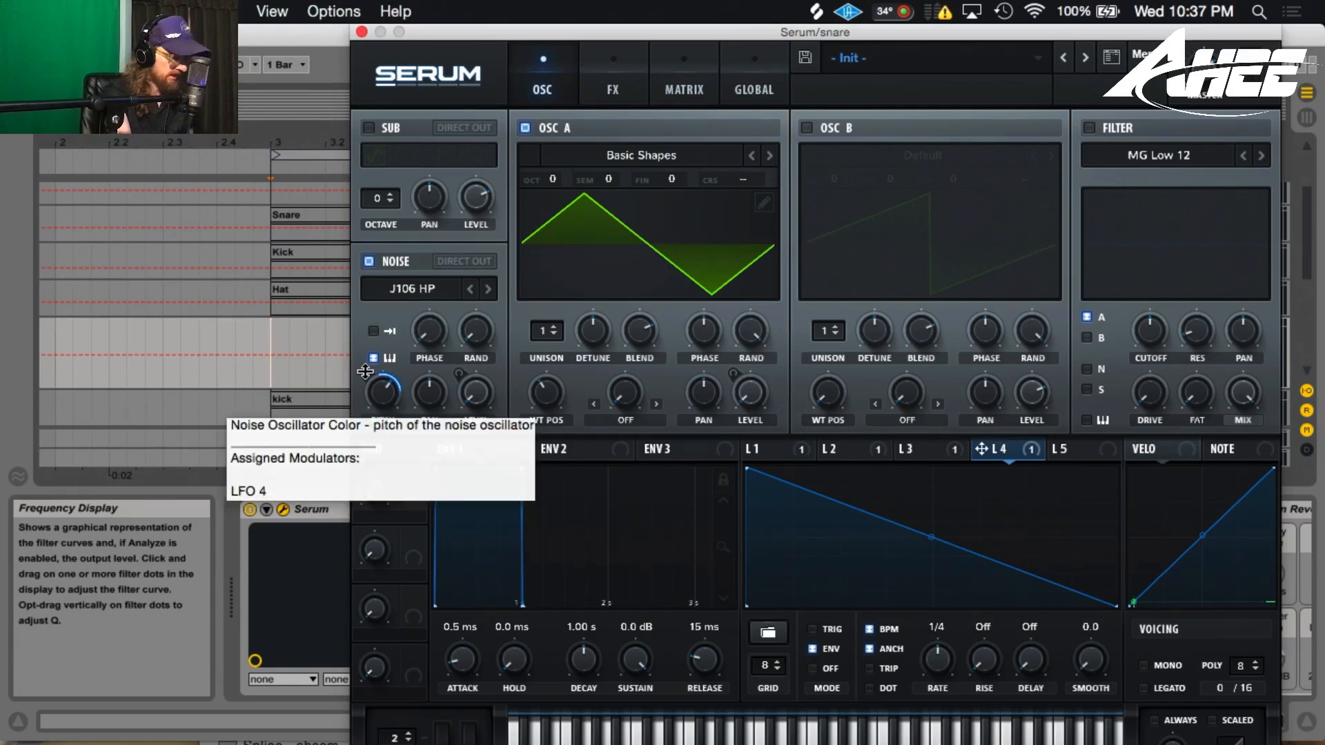
pyautogui.moveTo(365, 372); pyautogui.dragTo(365, 374)
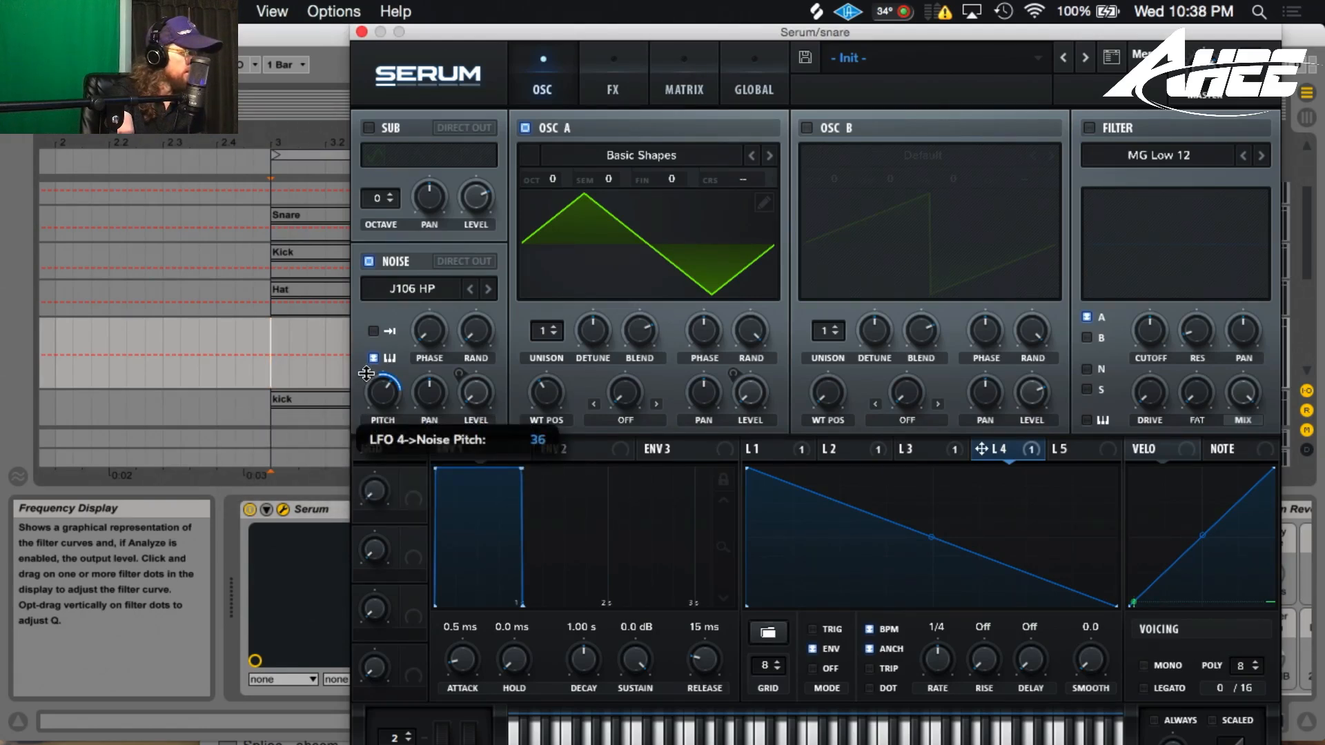
# Step: Reshape LFO 4 into a steep curved drop with a low, slowly falling tail, and raise the base noise pitch further
pyautogui.click(273, 353)
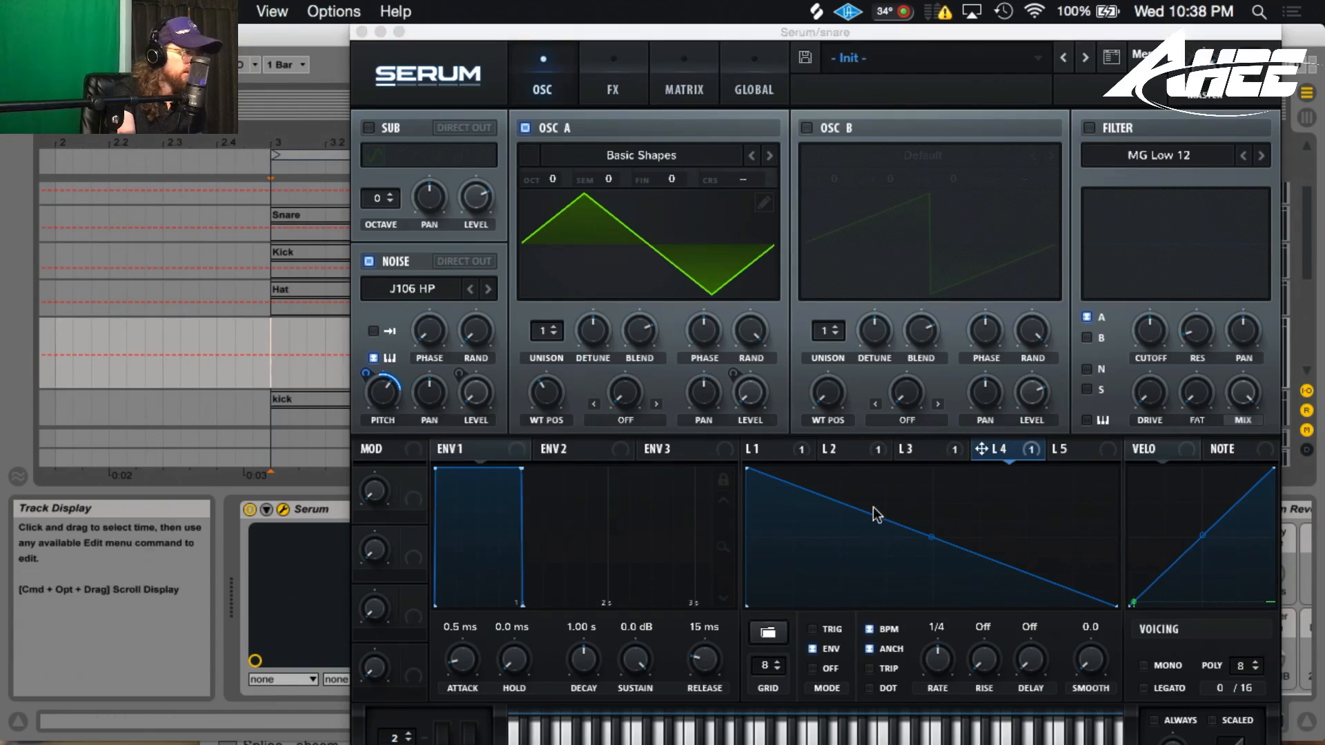
pyautogui.doubleClick(821, 501)
pyautogui.moveTo(820, 502); pyautogui.dragTo(804, 594)
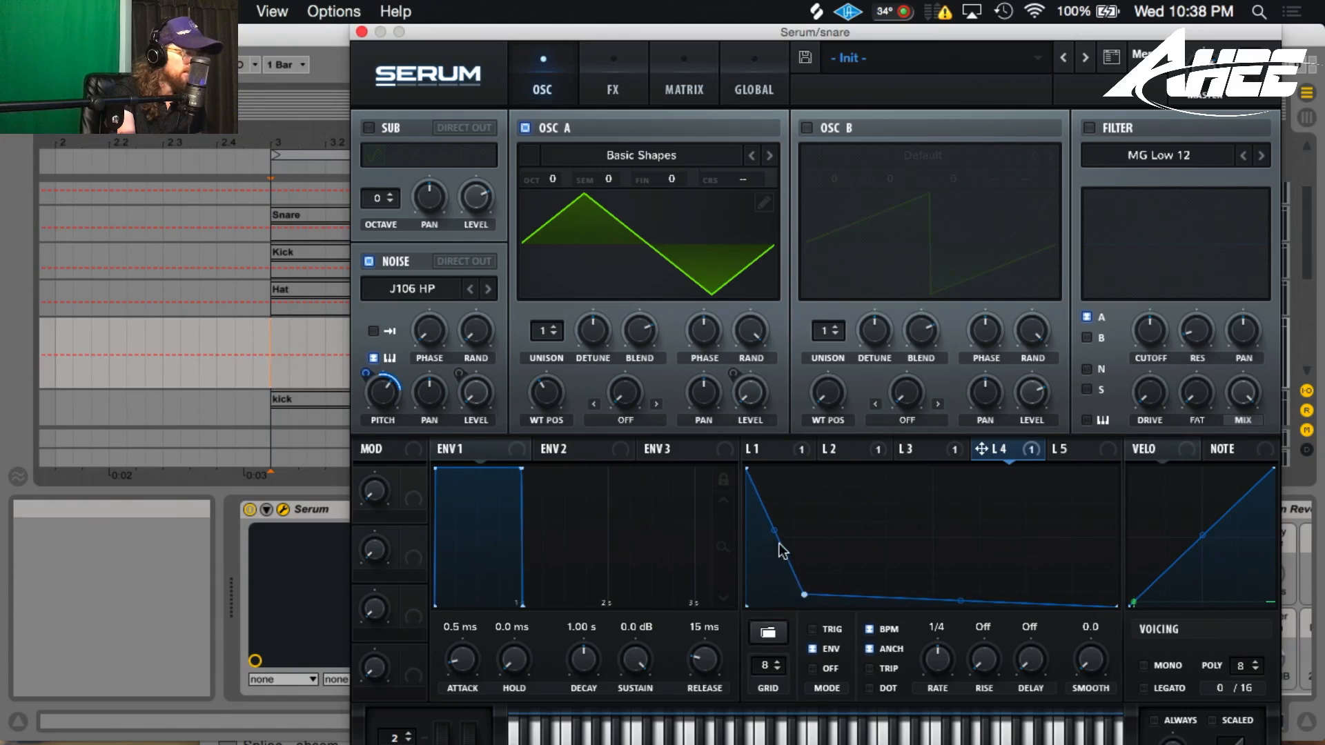
pyautogui.moveTo(774, 531); pyautogui.dragTo(759, 548)
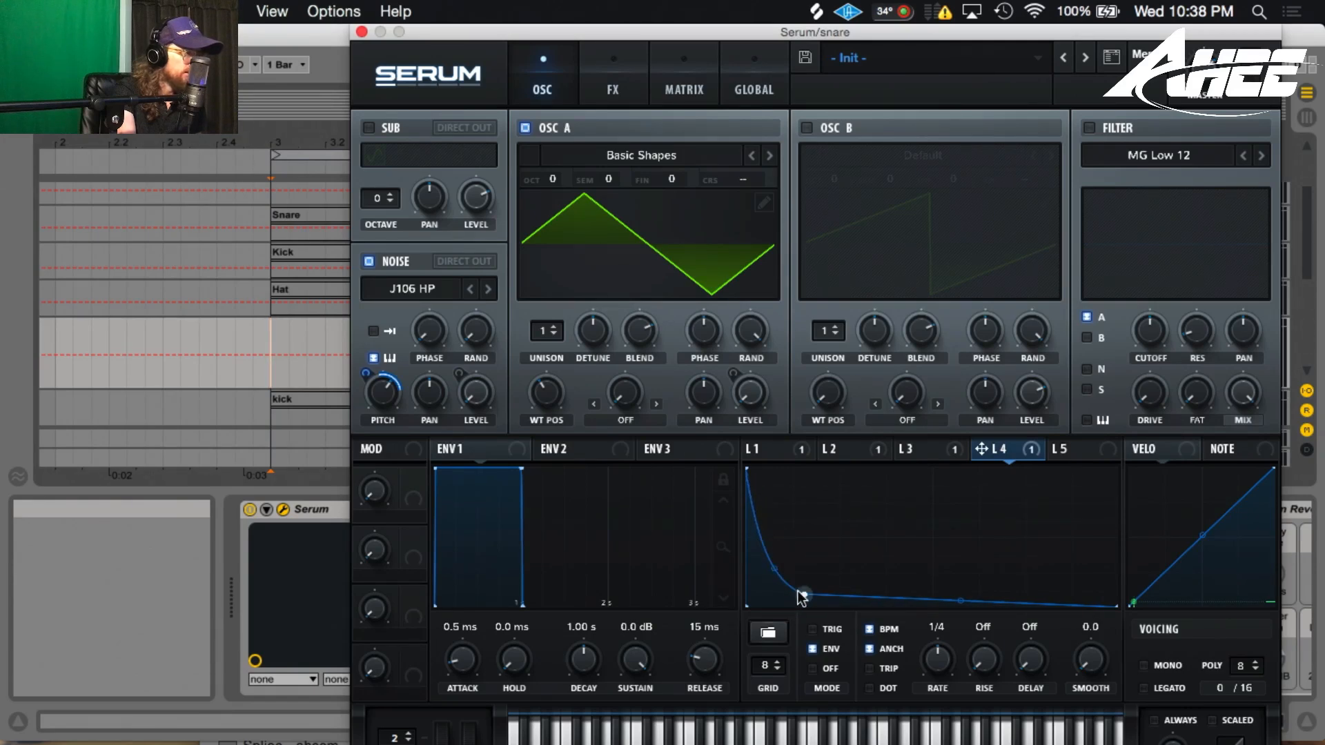
pyautogui.moveTo(803, 594); pyautogui.dragTo(825, 594)
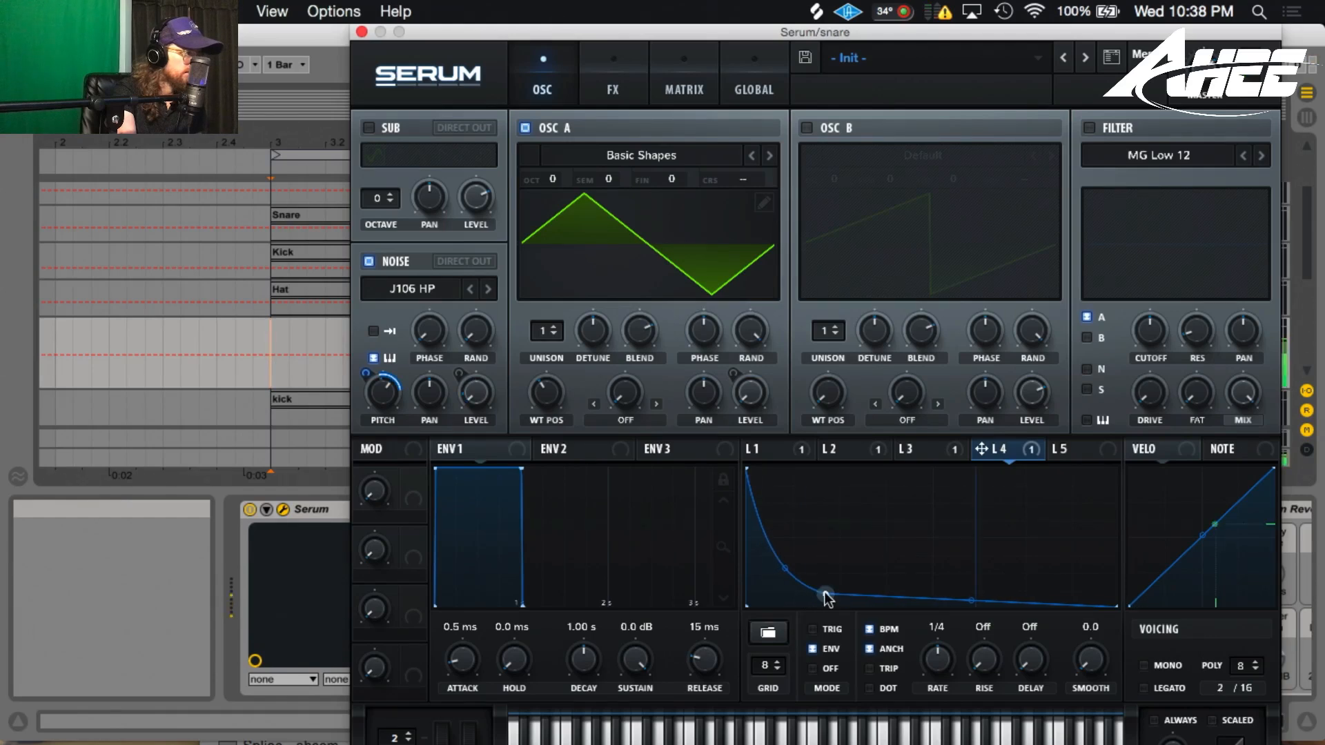
pyautogui.moveTo(383, 399)
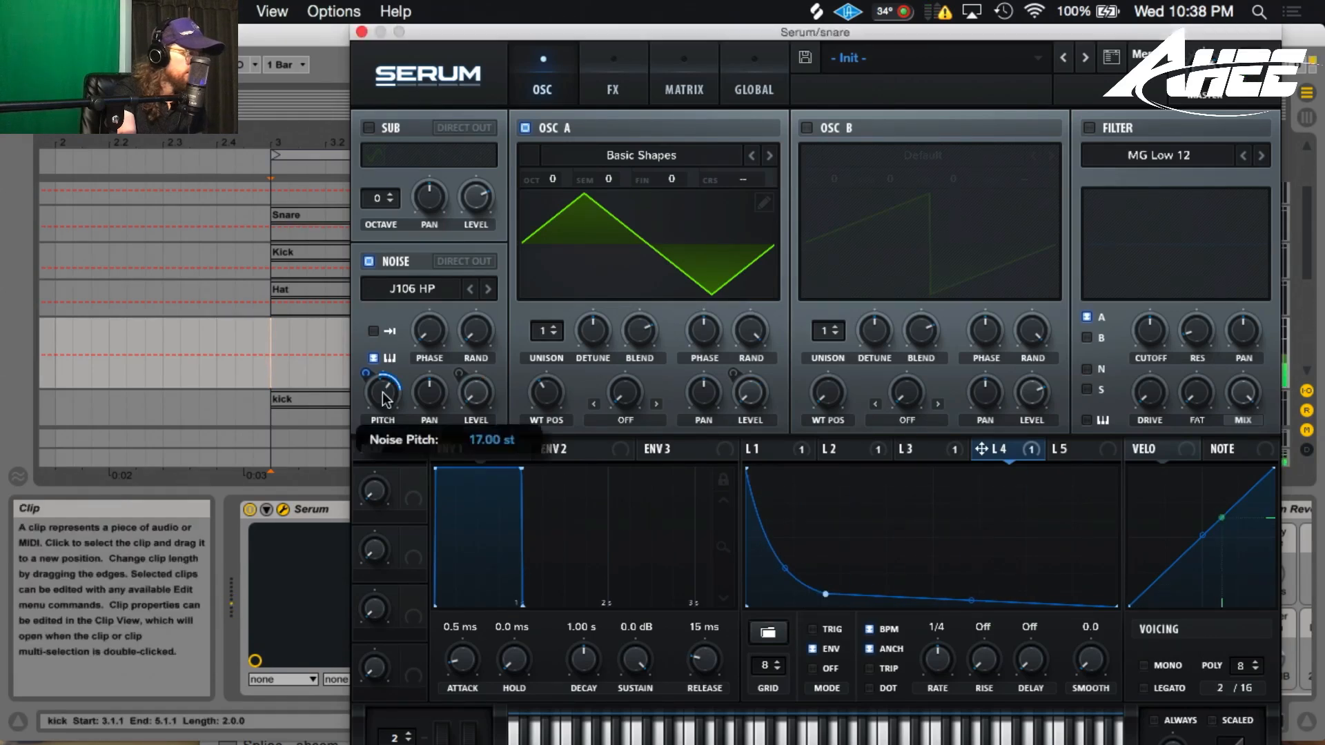
pyautogui.moveTo(383, 399); pyautogui.dragTo(379, 338)
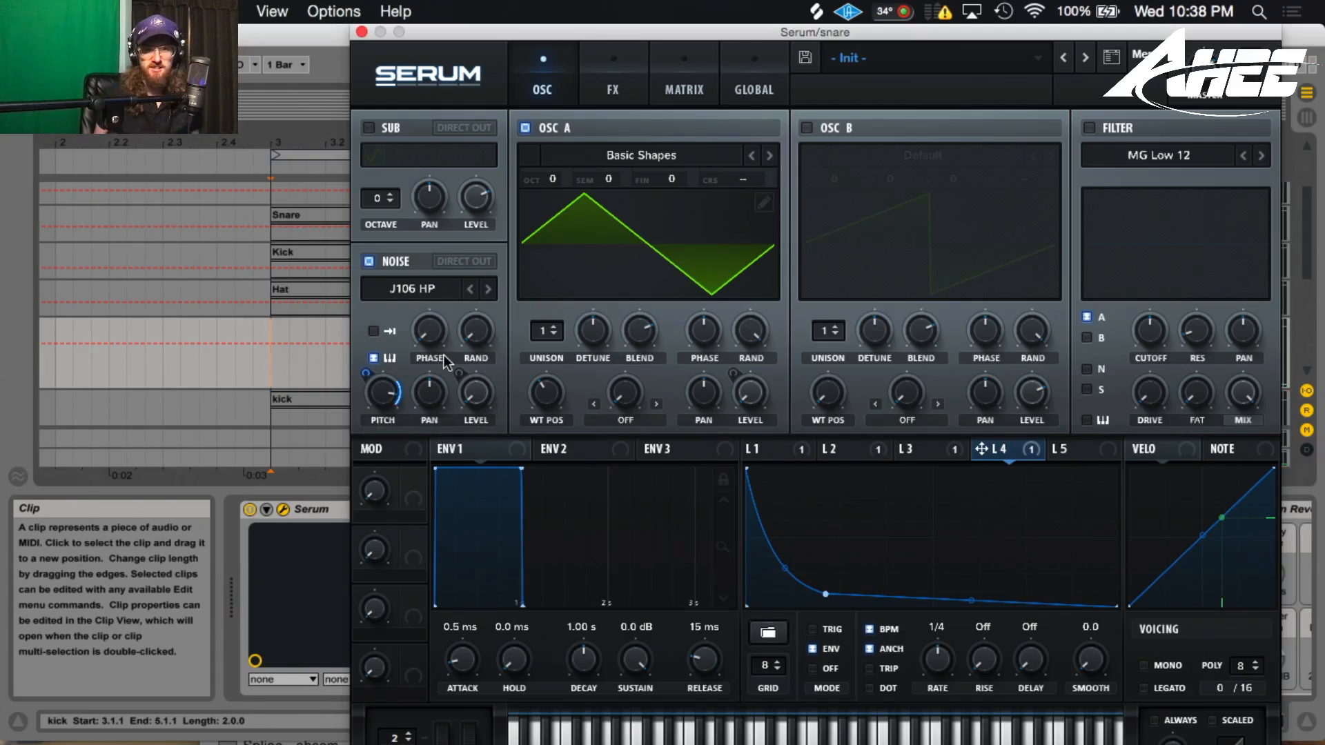
# Step: Enable the Tube distortion effect and modulate its drive with LFO 5, set to envelope mode with a falling ramp
pyautogui.click(617, 70)
pyautogui.click(374, 163)
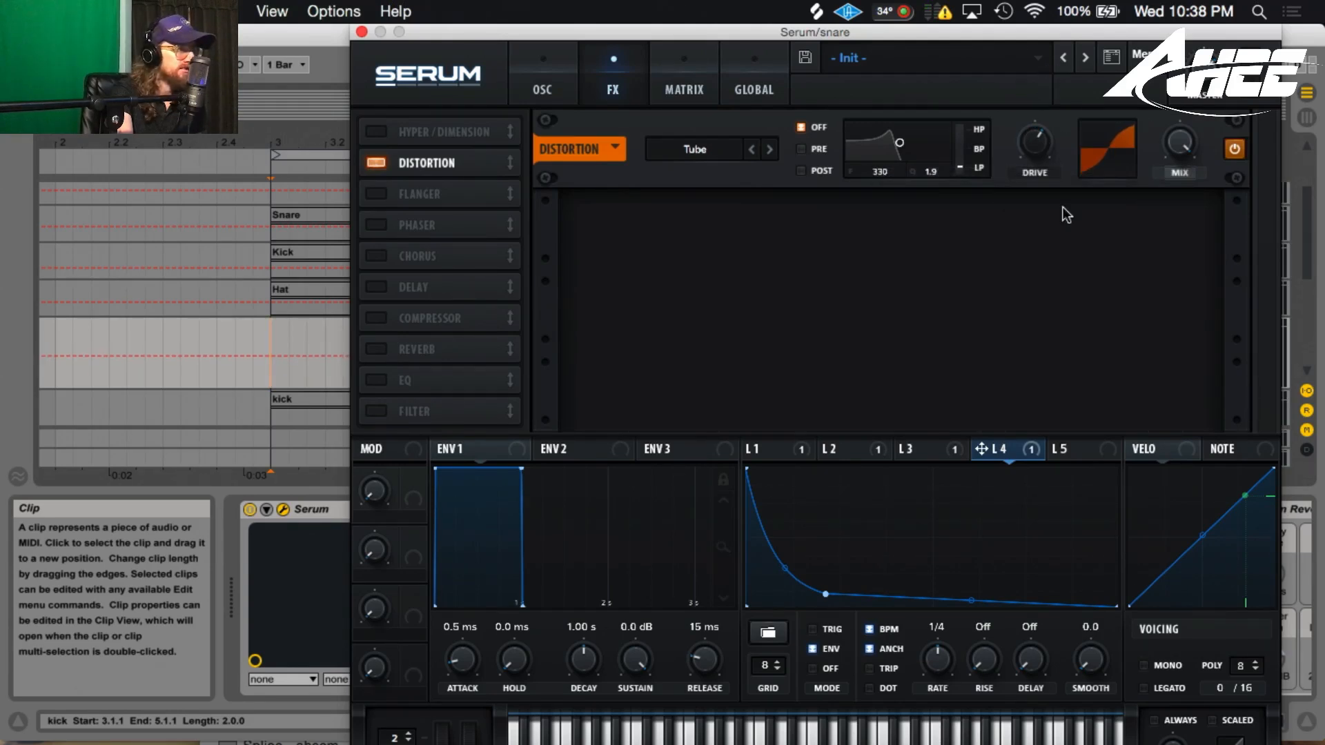
pyautogui.click(1070, 449)
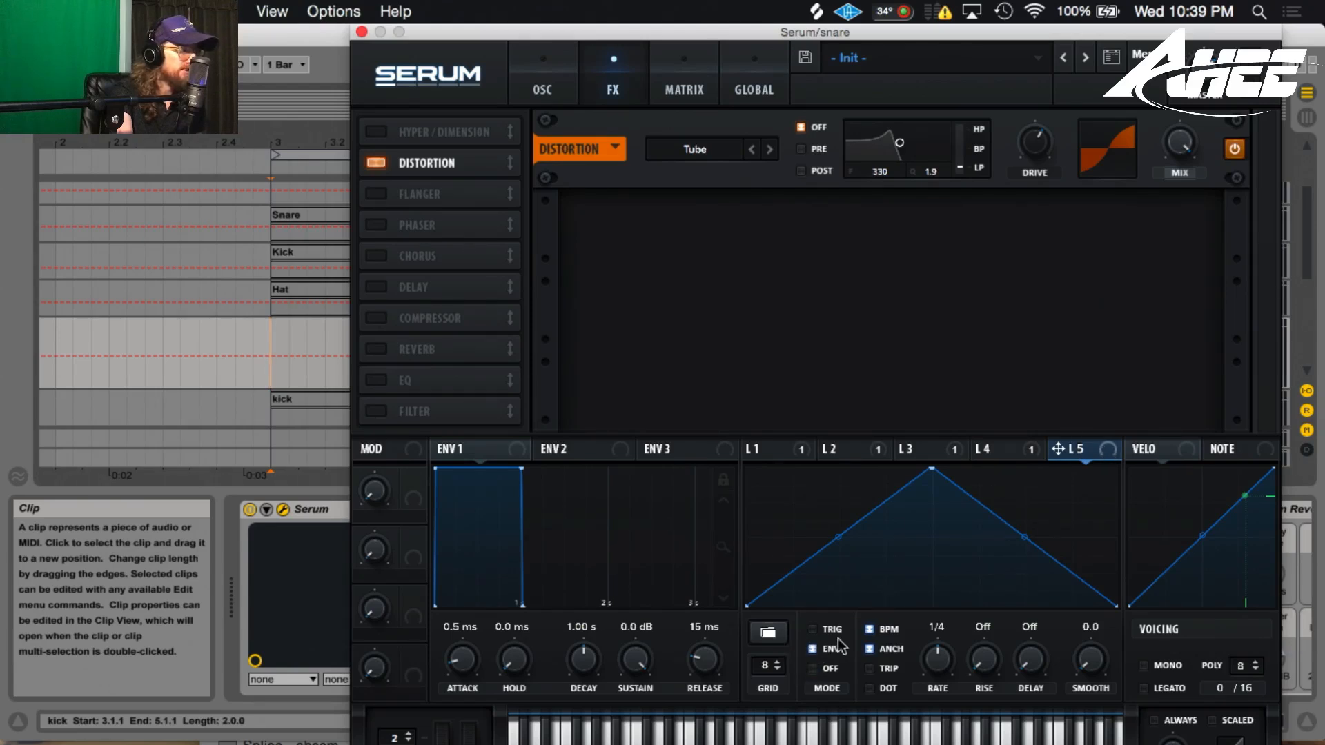
pyautogui.moveTo(939, 475); pyautogui.dragTo(639, 407)
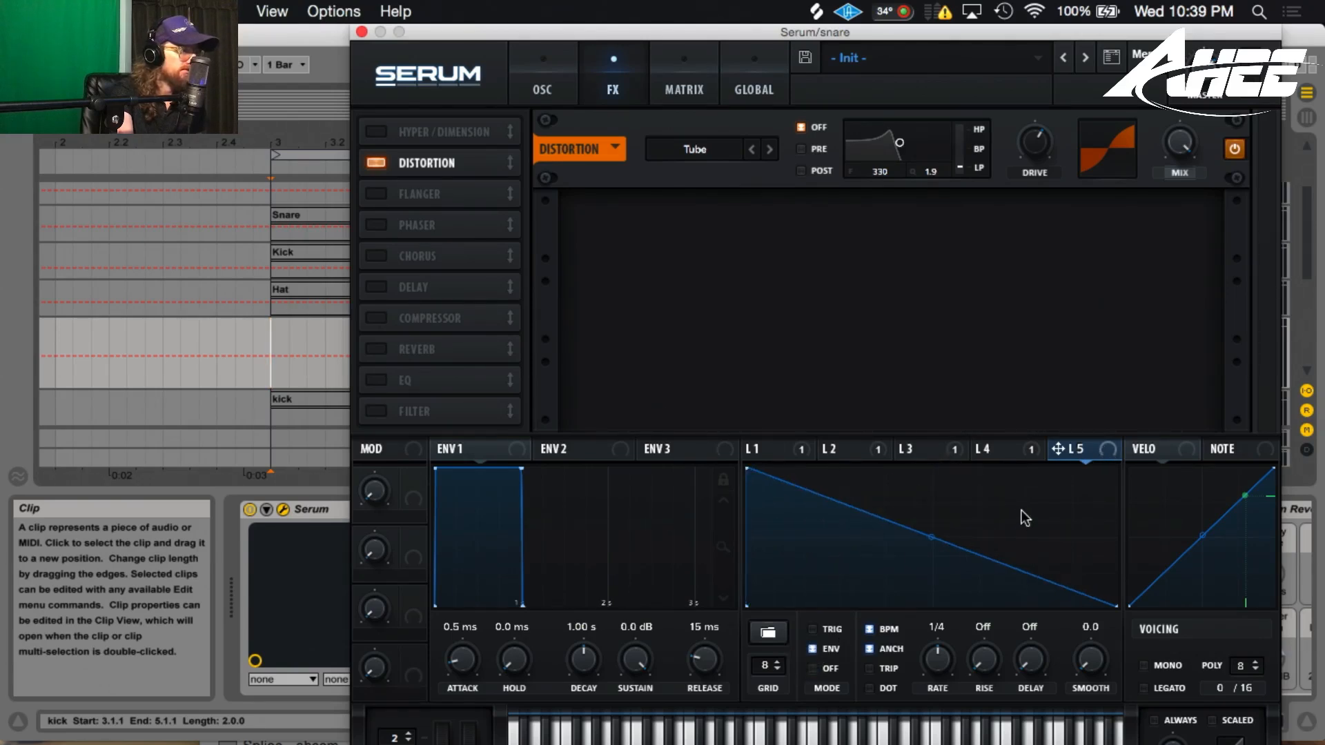
pyautogui.moveTo(1088, 453); pyautogui.dragTo(1021, 122)
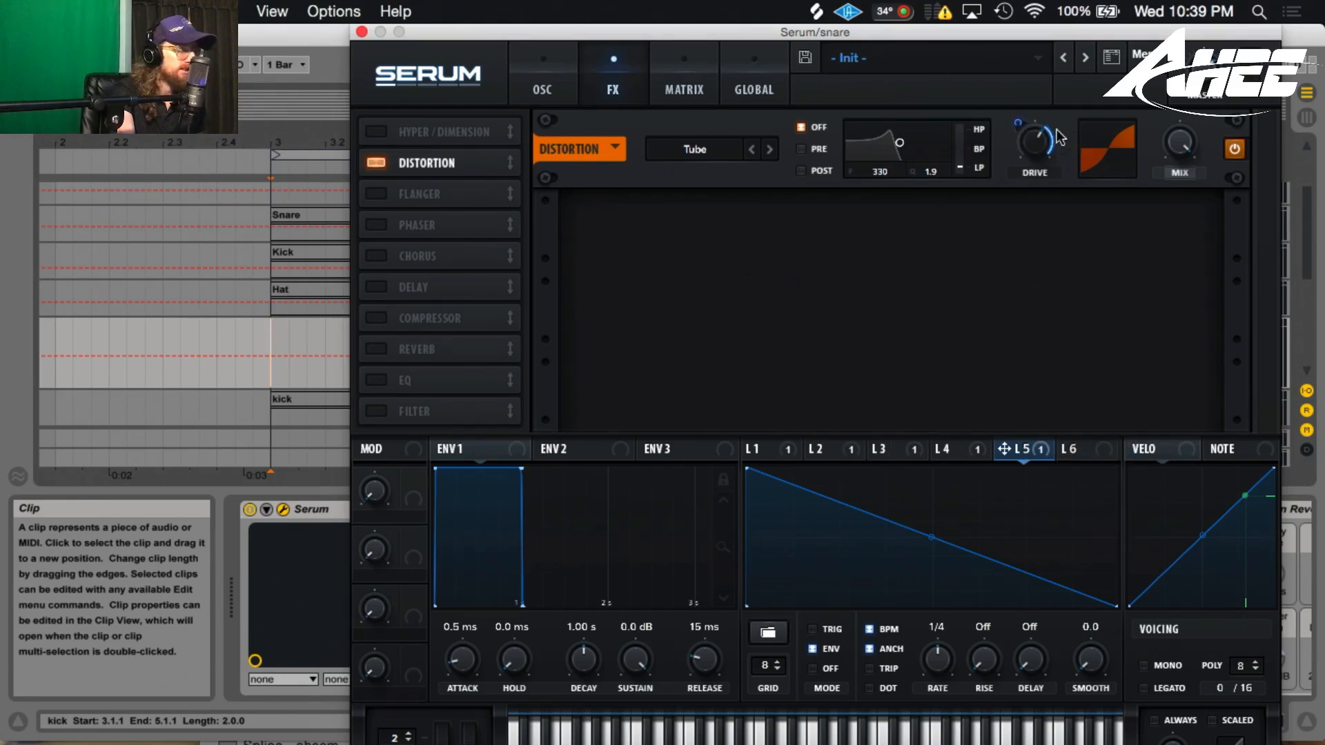
pyautogui.moveTo(1020, 120)
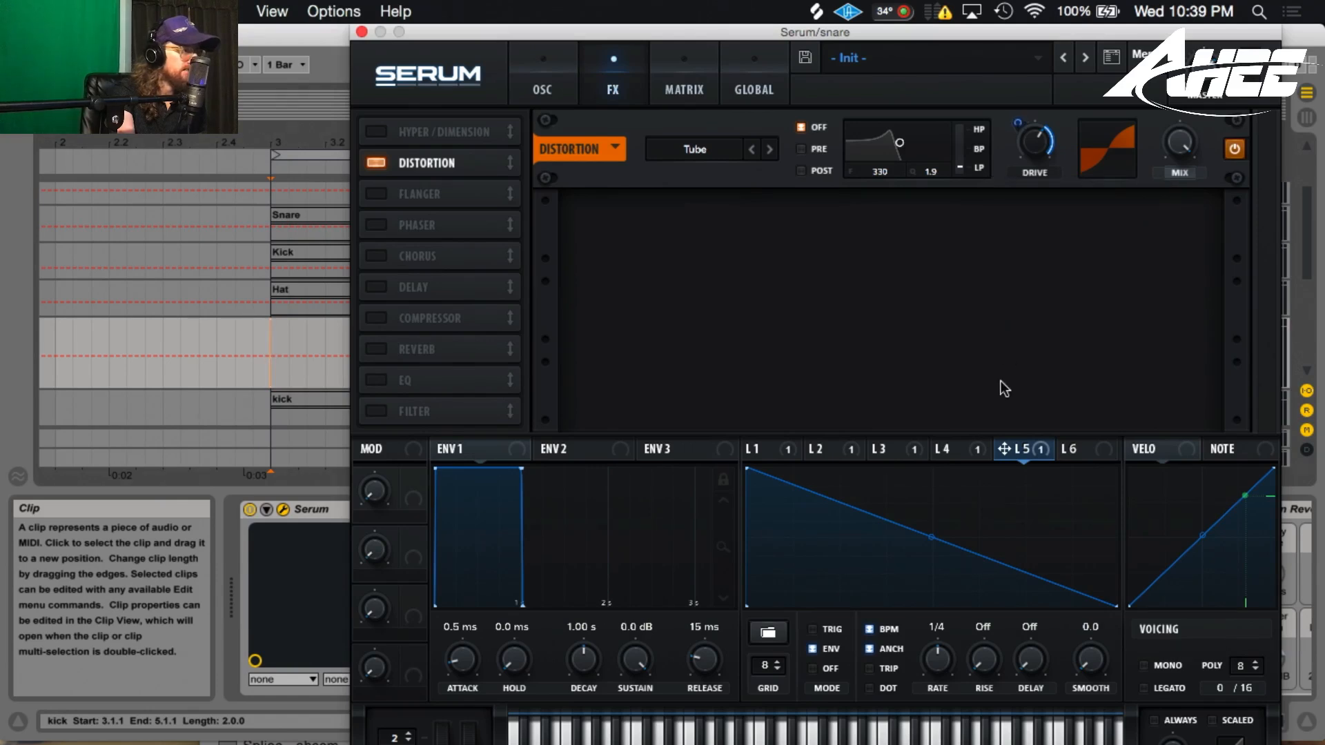
# Step: Reshape LFO 5 into a short gentle fall, a curved drop and a slow tail, and compare the snare with and without distortion
pyautogui.doubleClick(782, 480)
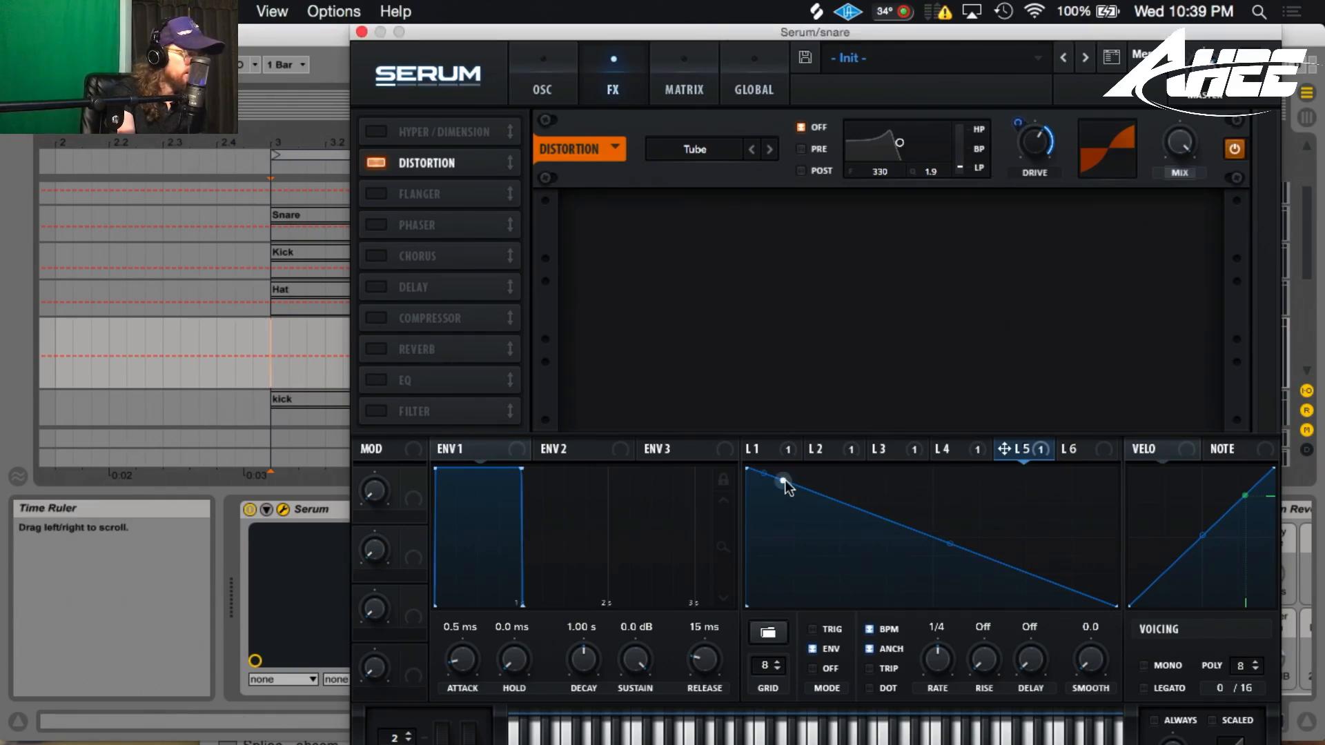
pyautogui.doubleClick(875, 516)
pyautogui.moveTo(875, 517); pyautogui.dragTo(854, 546)
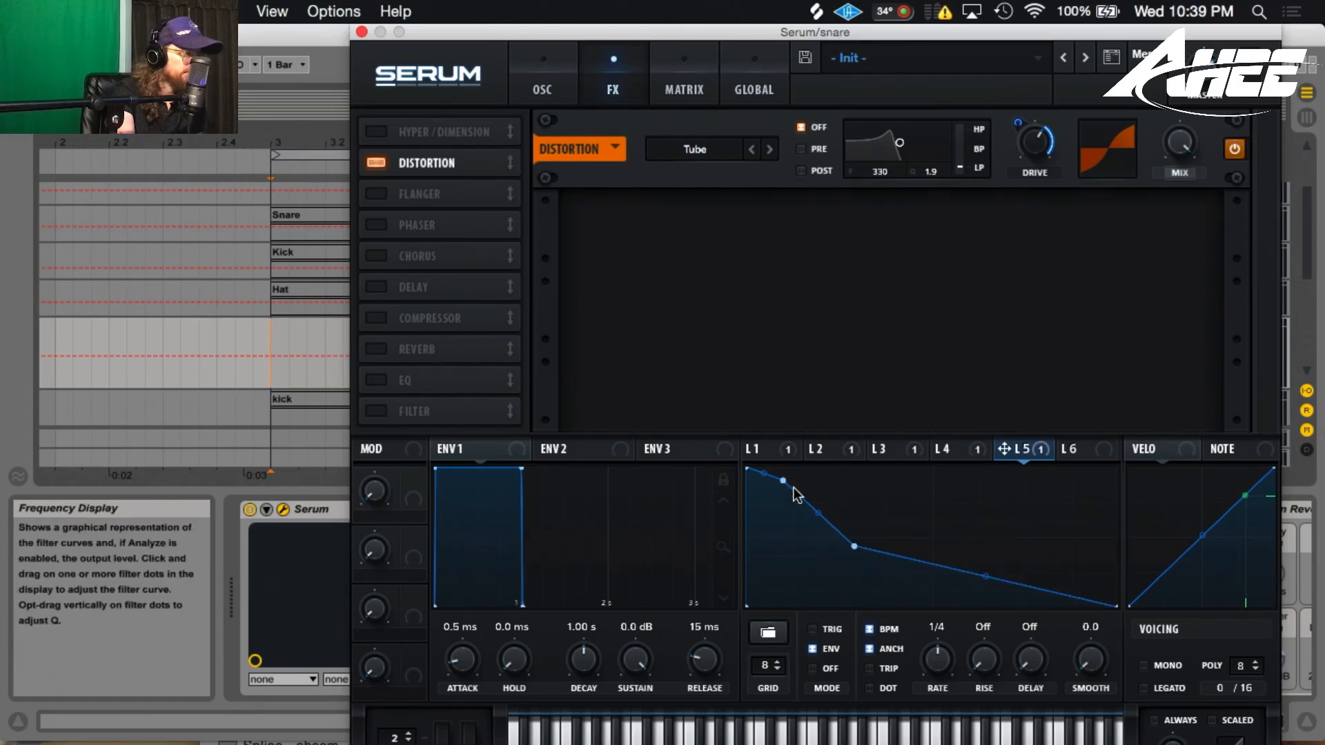
pyautogui.moveTo(763, 474); pyautogui.dragTo(817, 530)
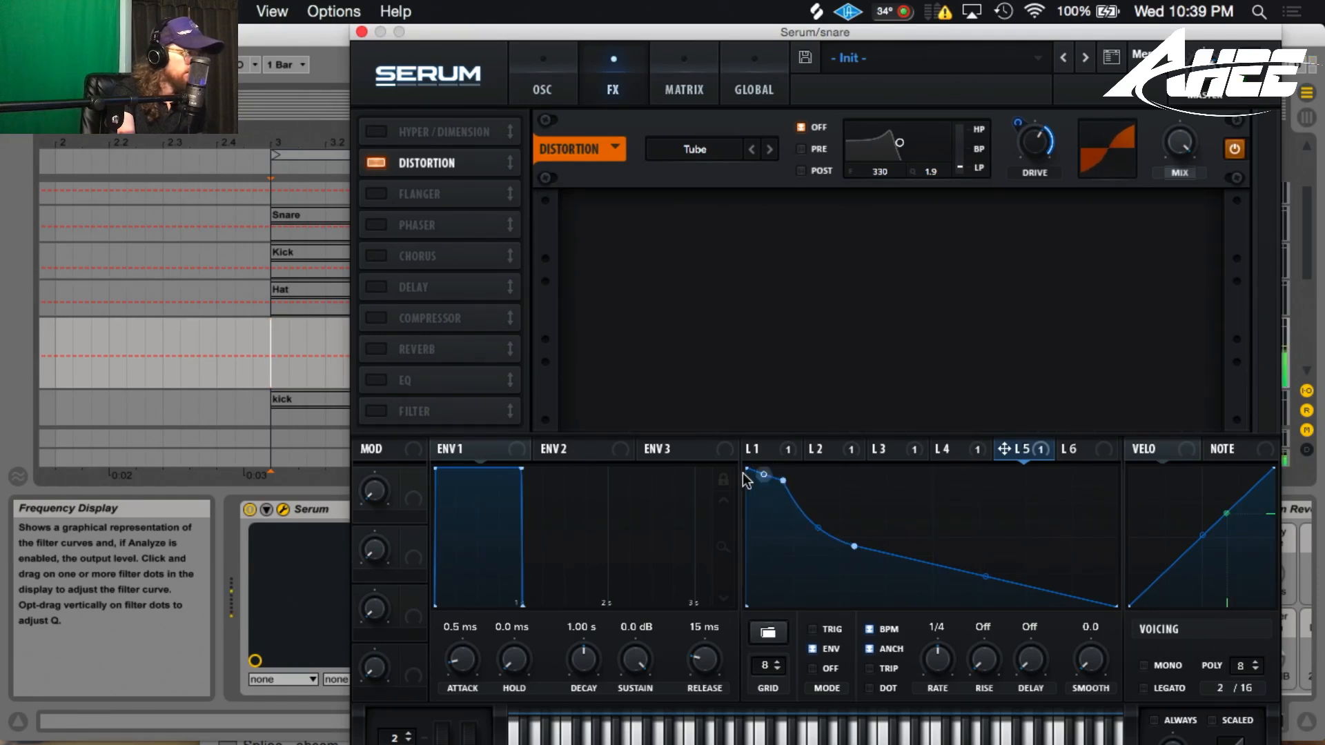
pyautogui.click(376, 161)
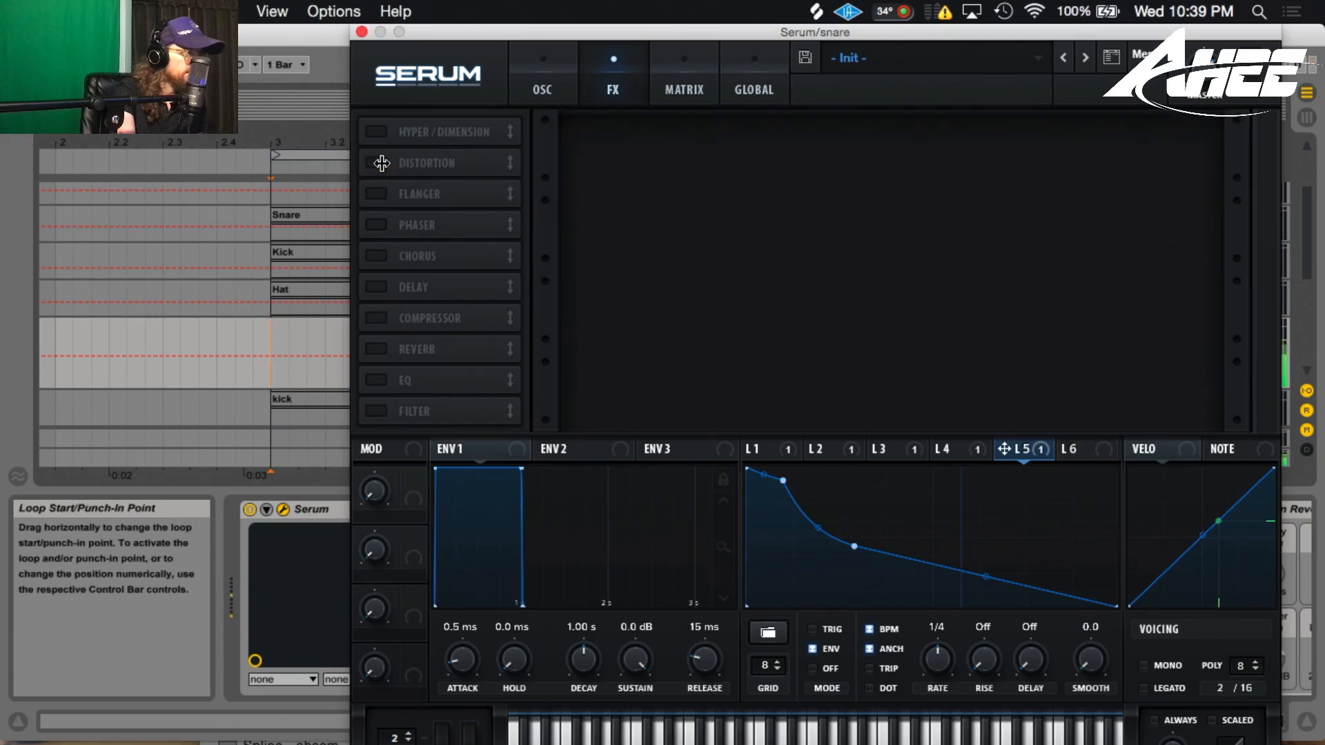
pyautogui.click(376, 162)
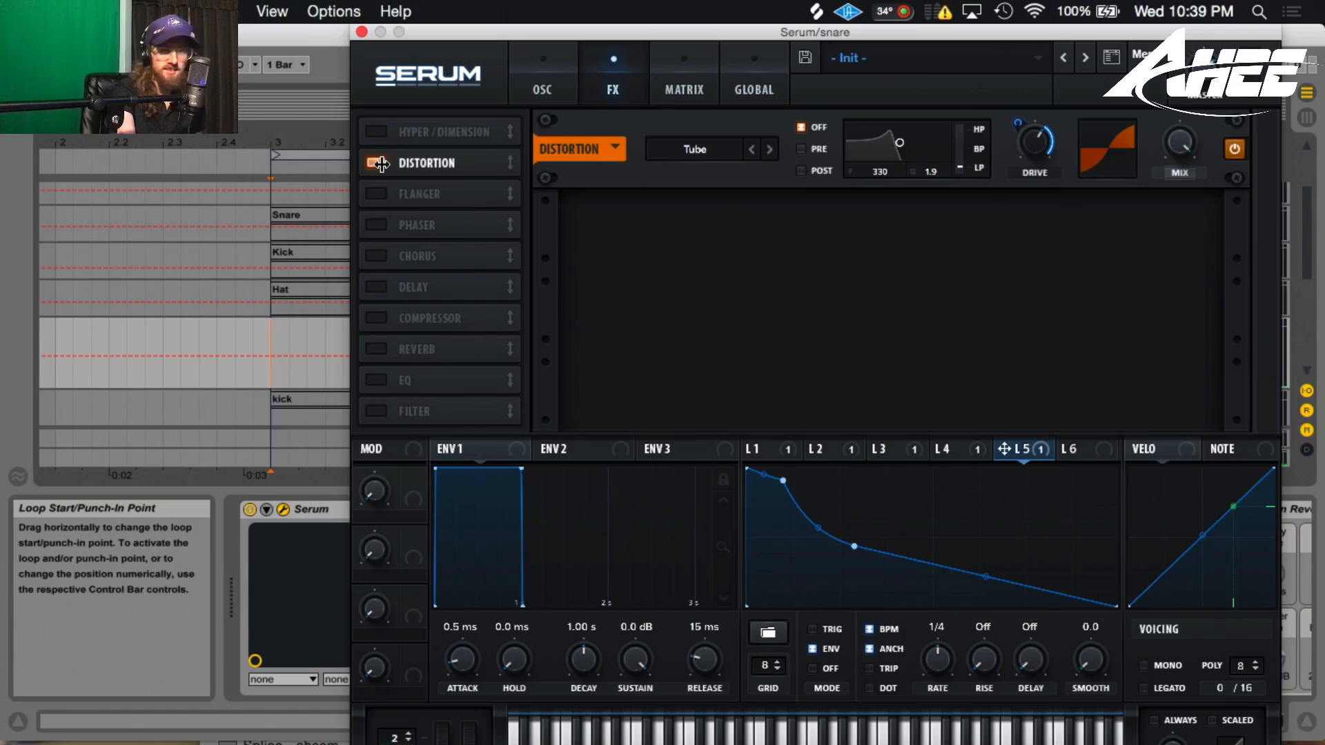
# Step: Enable the EQ effect directly after Distortion, raise its high-shelf frequency and lower the shelf's gain slightly
pyautogui.click(384, 380)
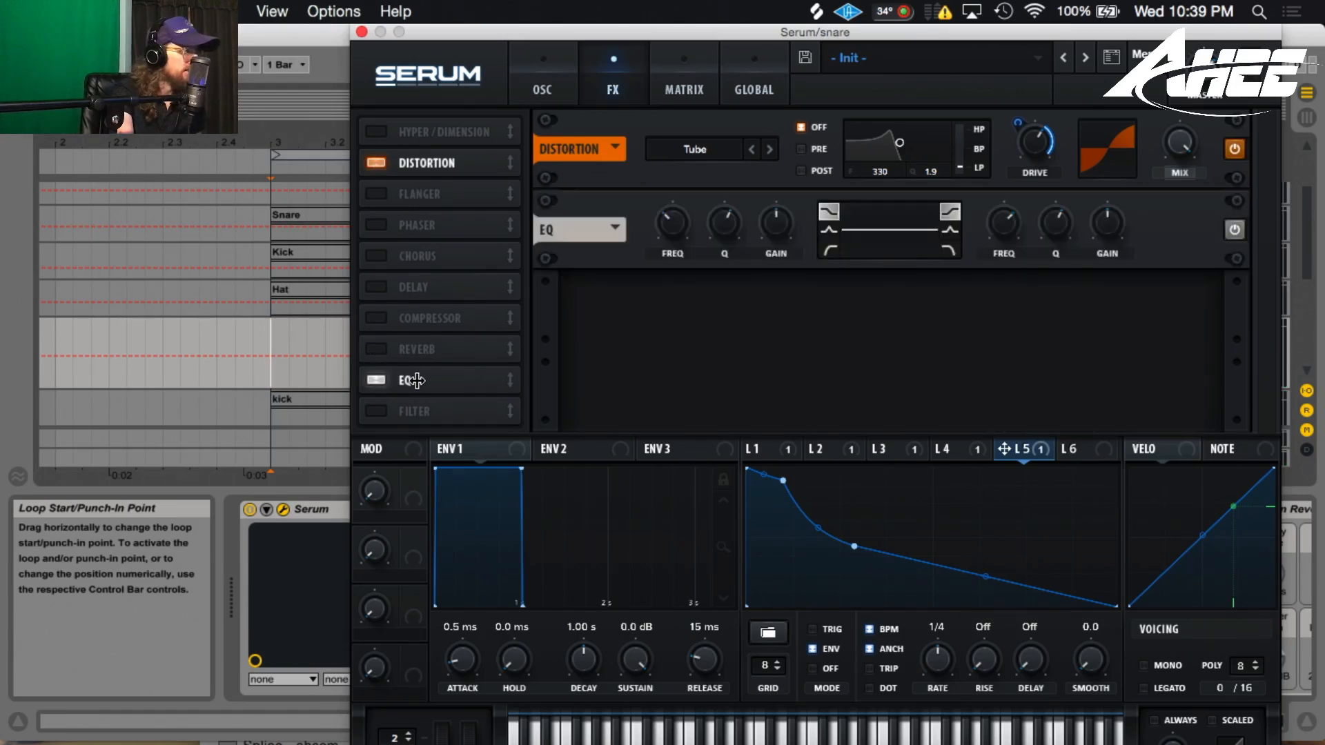
pyautogui.moveTo(413, 379); pyautogui.dragTo(414, 196)
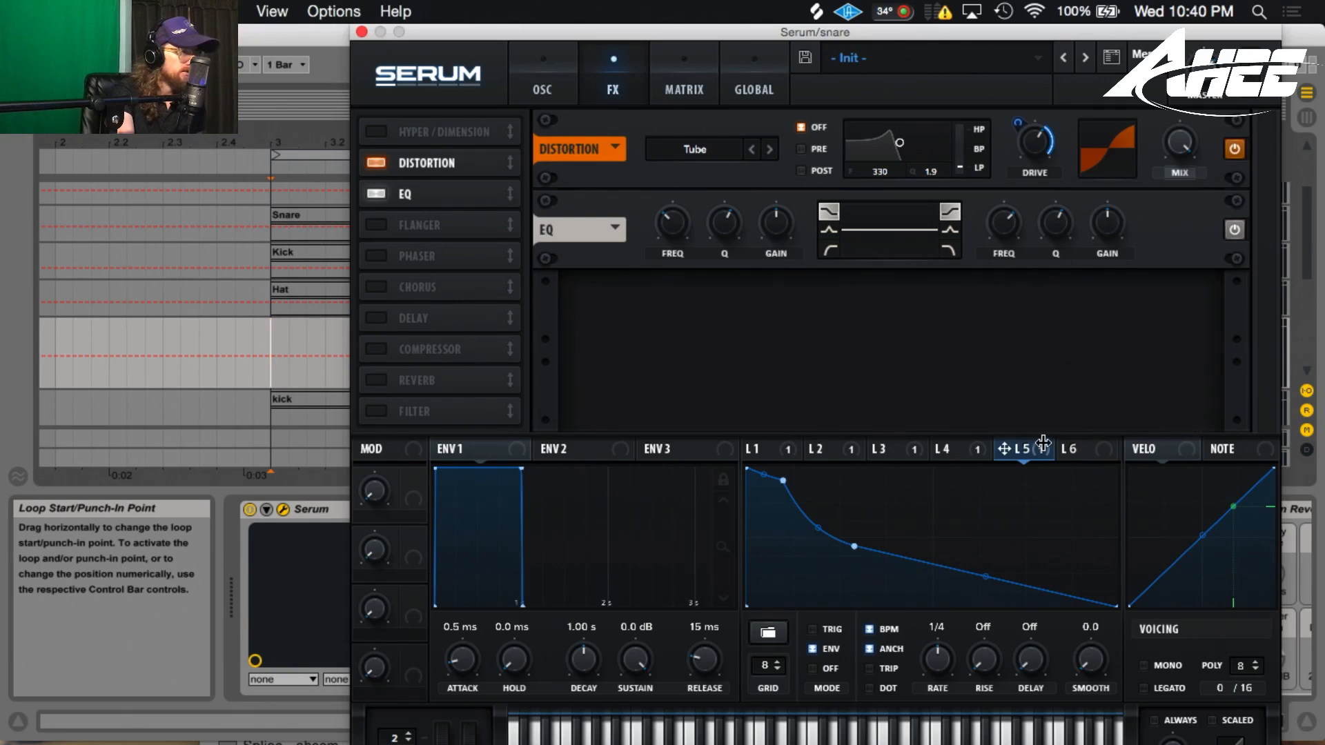
pyautogui.moveTo(1007, 218)
pyautogui.moveTo(1007, 218); pyautogui.dragTo(1003, 193)
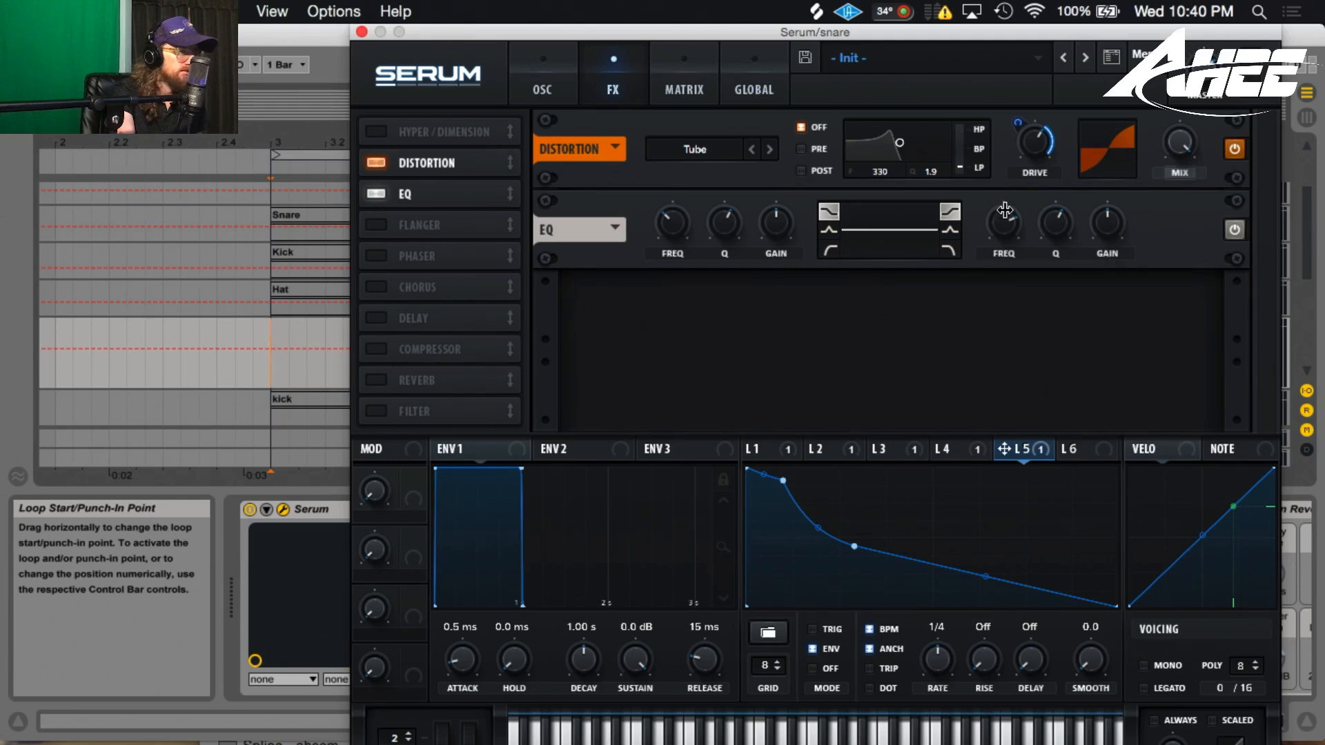
pyautogui.moveTo(1105, 224); pyautogui.dragTo(1100, 258)
# Step: Set LFO 6 to envelope mode as a falling ramp and route it to the EQ's high-shelf gain
pyautogui.click(1076, 449)
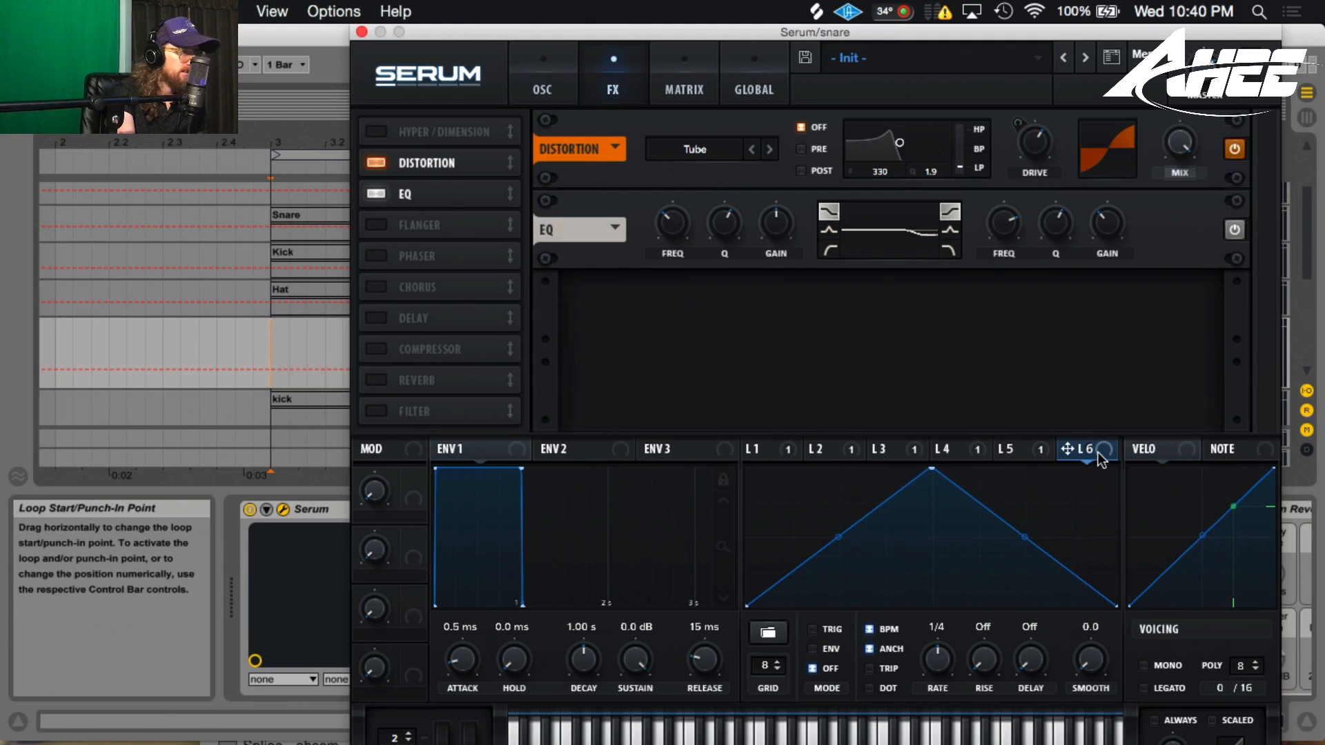
pyautogui.click(815, 650)
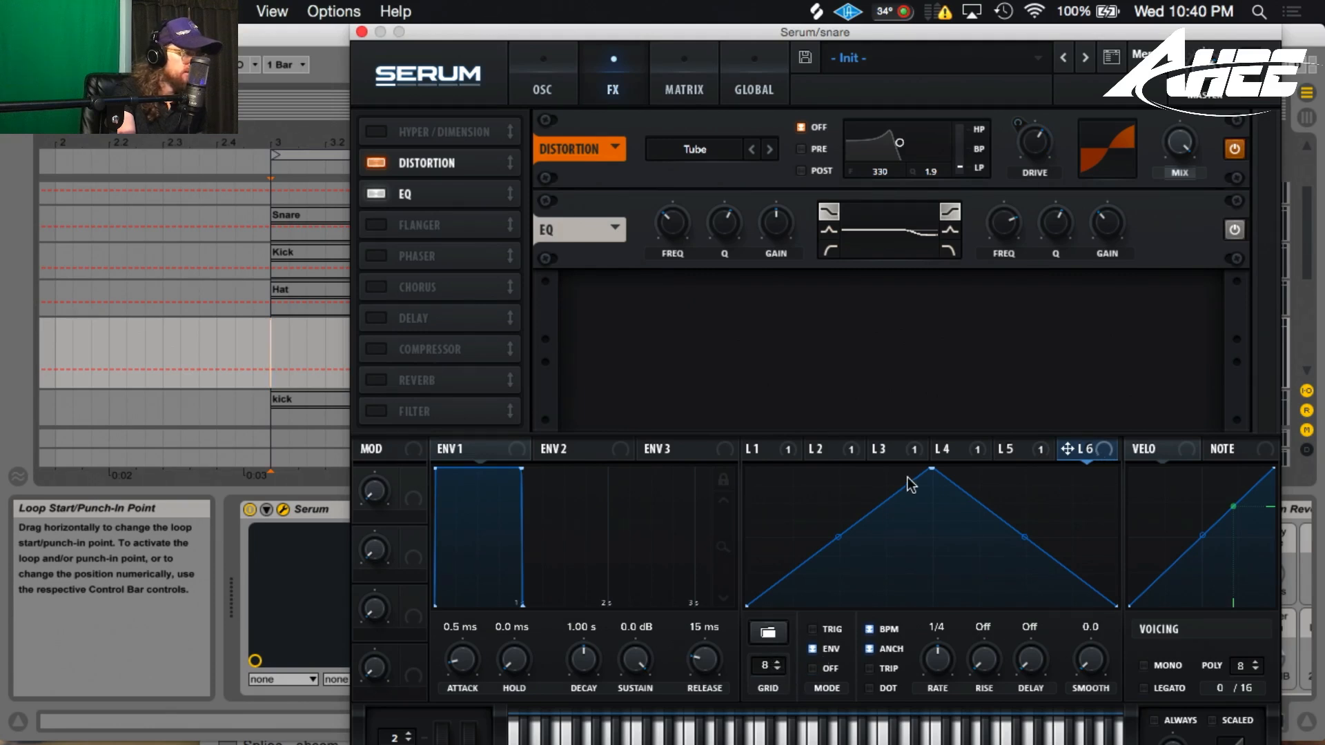
pyautogui.moveTo(931, 469); pyautogui.dragTo(670, 429)
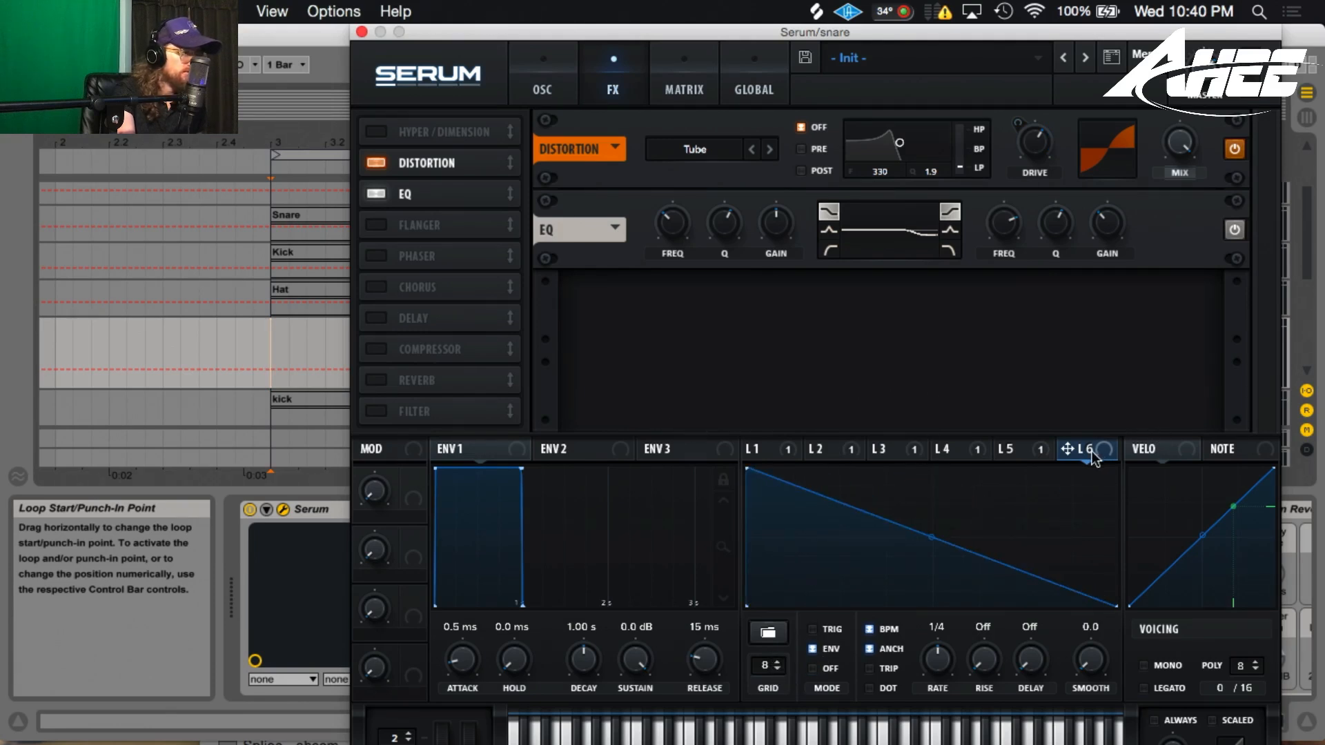
pyautogui.moveTo(1091, 450); pyautogui.dragTo(1103, 231)
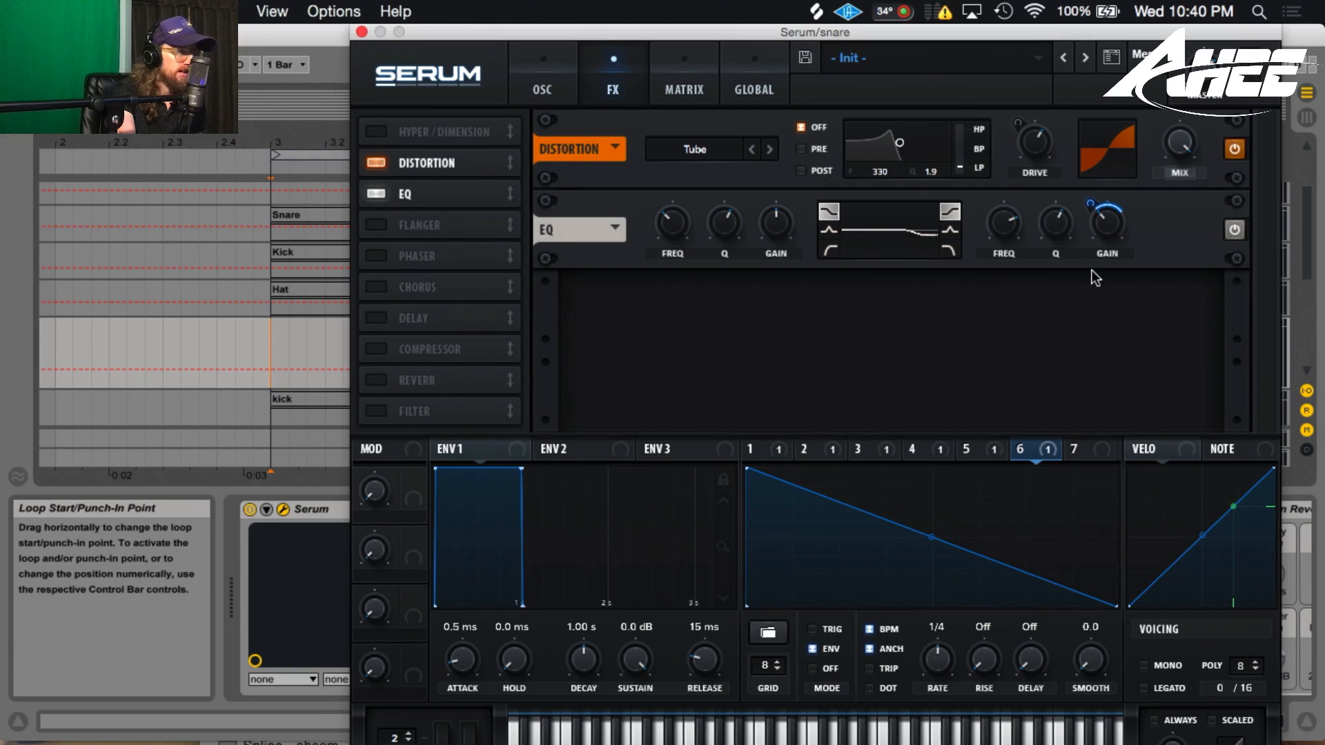
# Step: Bend LFO 6's ramp into a concave decay and compare the snare with the EQ off and on
pyautogui.moveTo(932, 538); pyautogui.dragTo(926, 554)
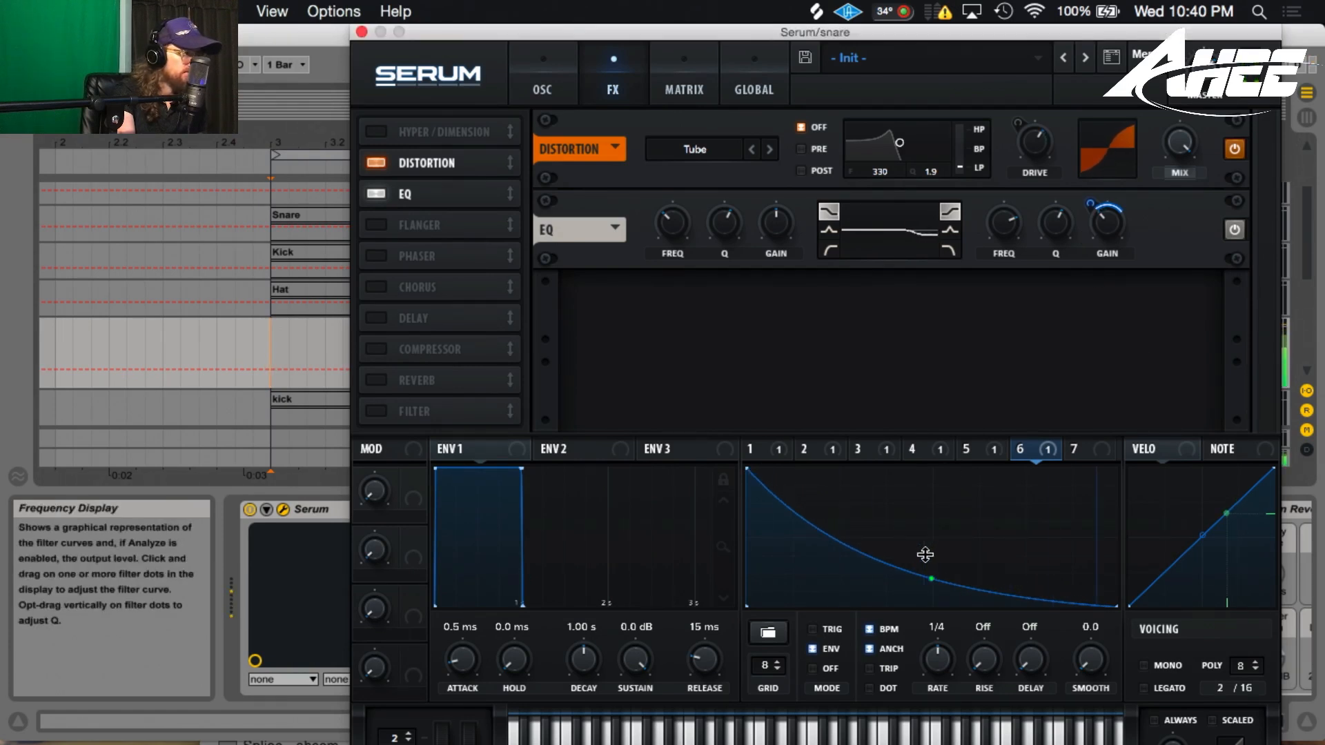
pyautogui.click(378, 193)
pyautogui.click(378, 193)
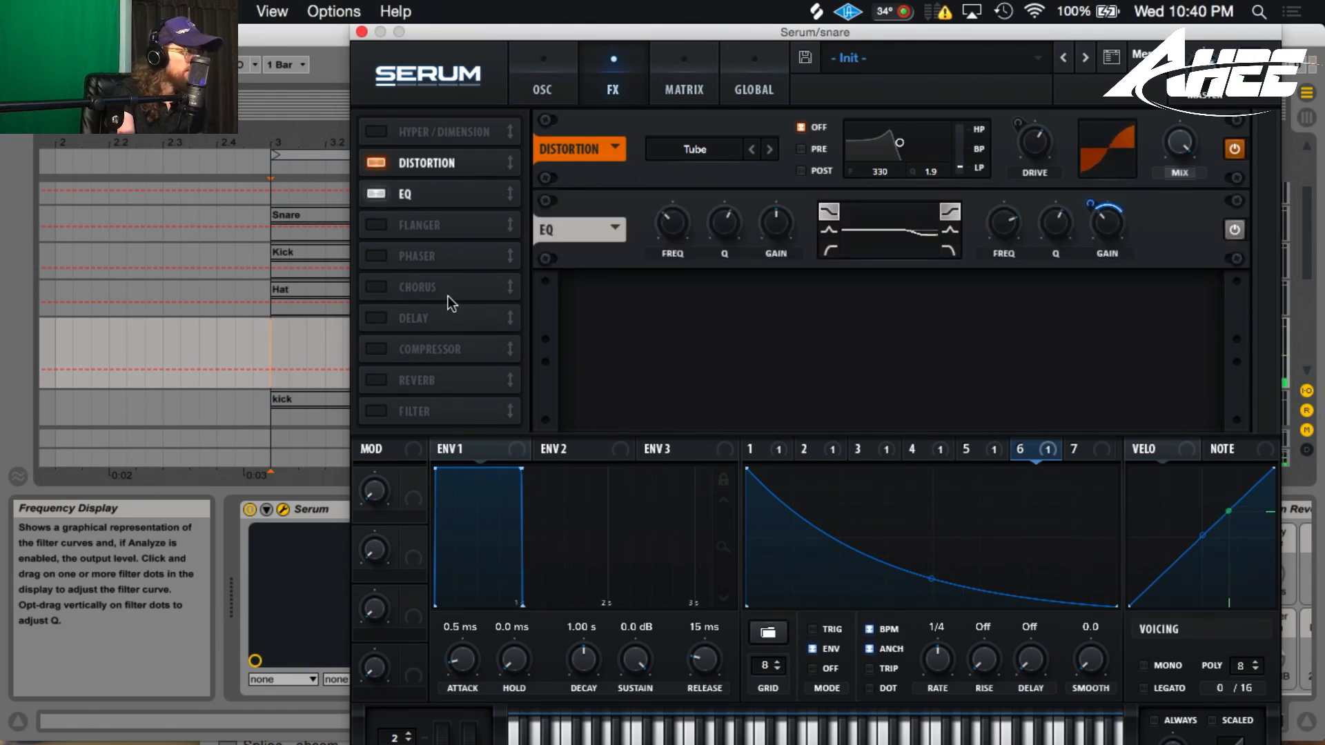
# Step: Enable the Compressor after the EQ, raise its gain moderately and compare the snare with it off and on
pyautogui.click(377, 351)
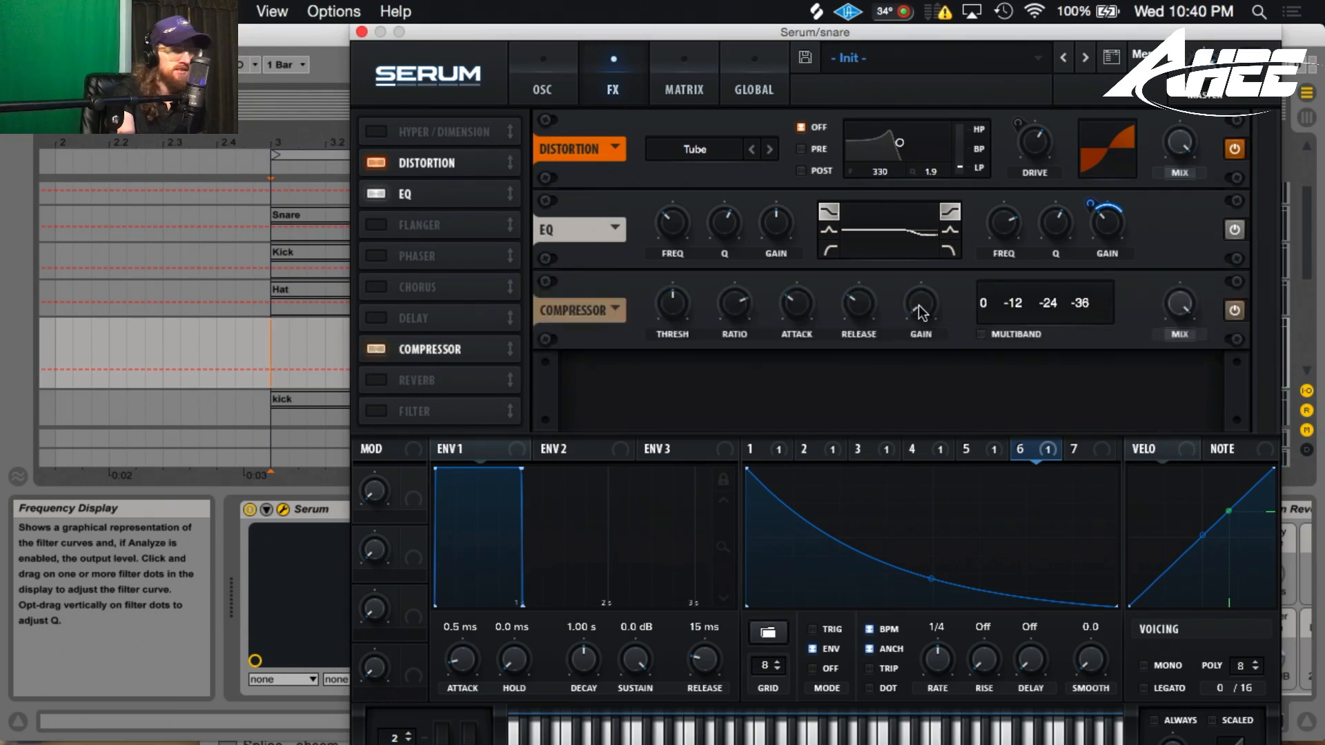
pyautogui.moveTo(921, 305); pyautogui.dragTo(916, 251)
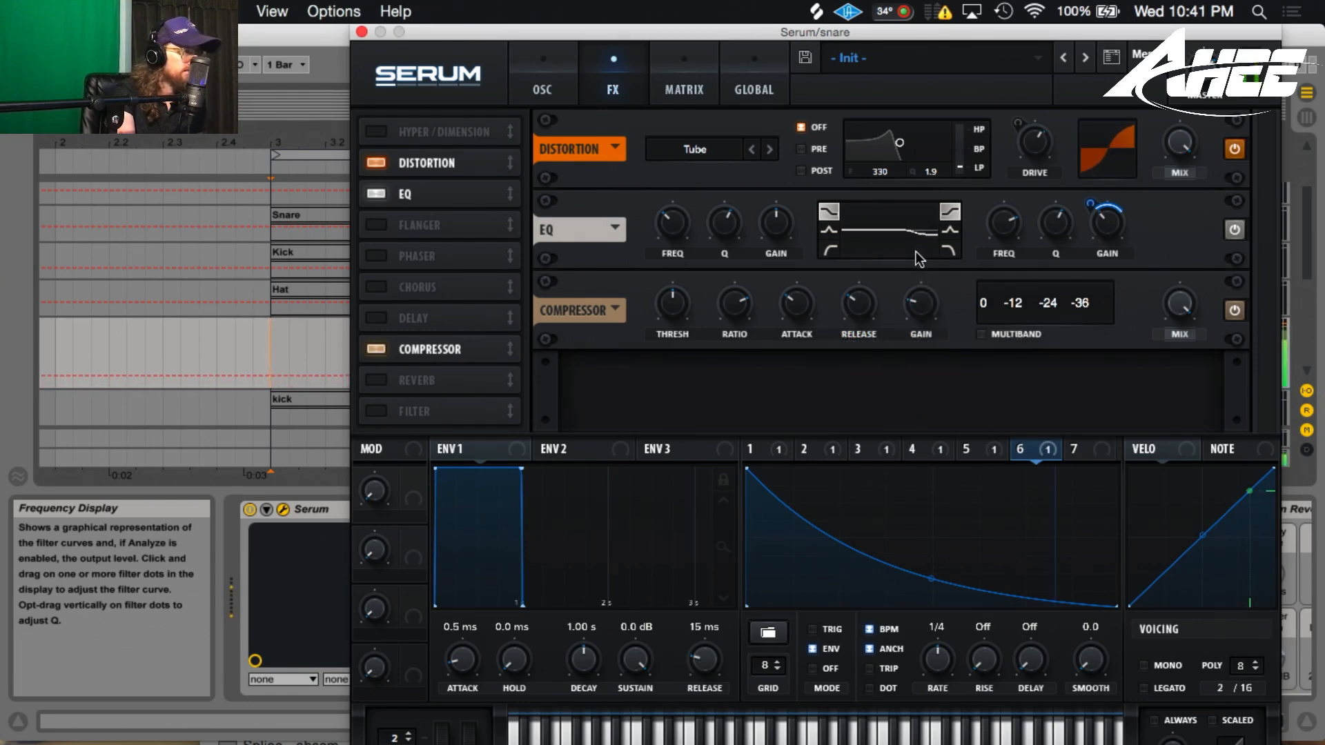
pyautogui.click(375, 350)
pyautogui.click(375, 349)
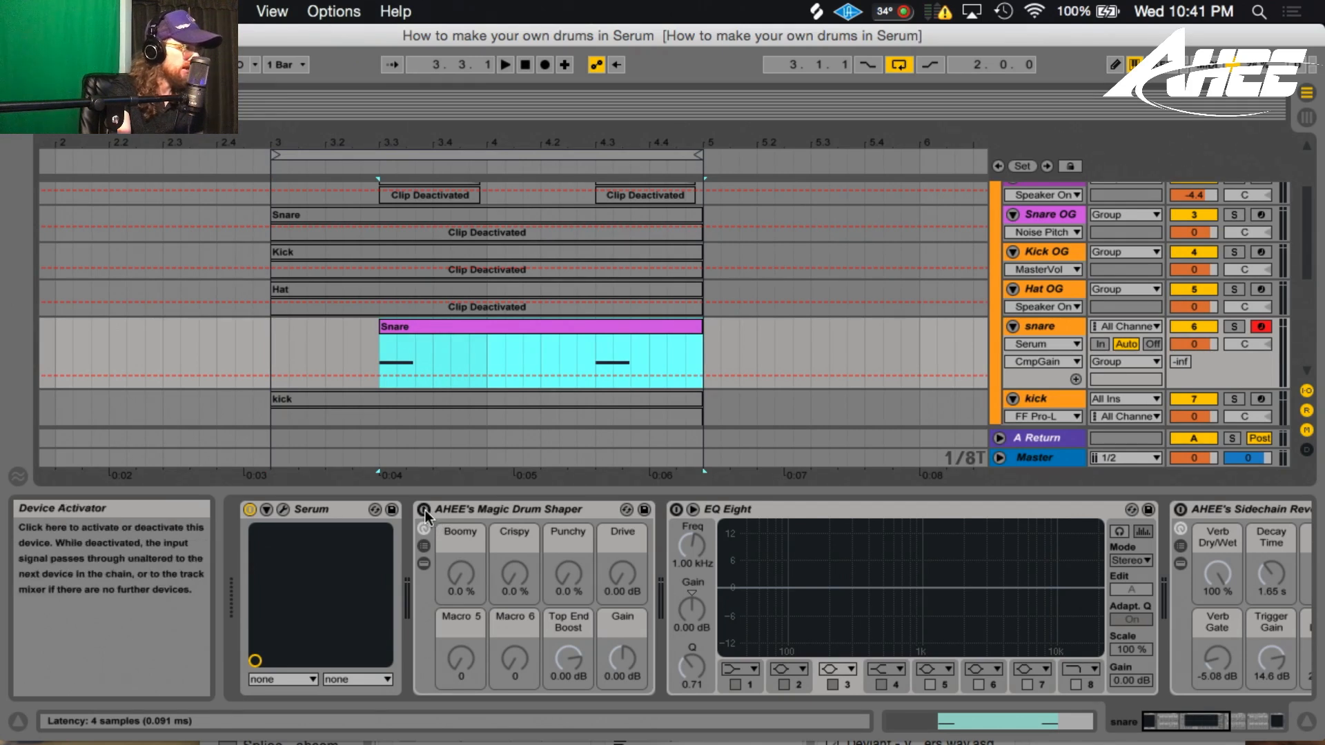
# Step: Activate AHEE's Magic Drum Shaper with Punchy at 10 % and Crispy at 9.4 %, and compare the snare with it off and on
pyautogui.click(424, 510)
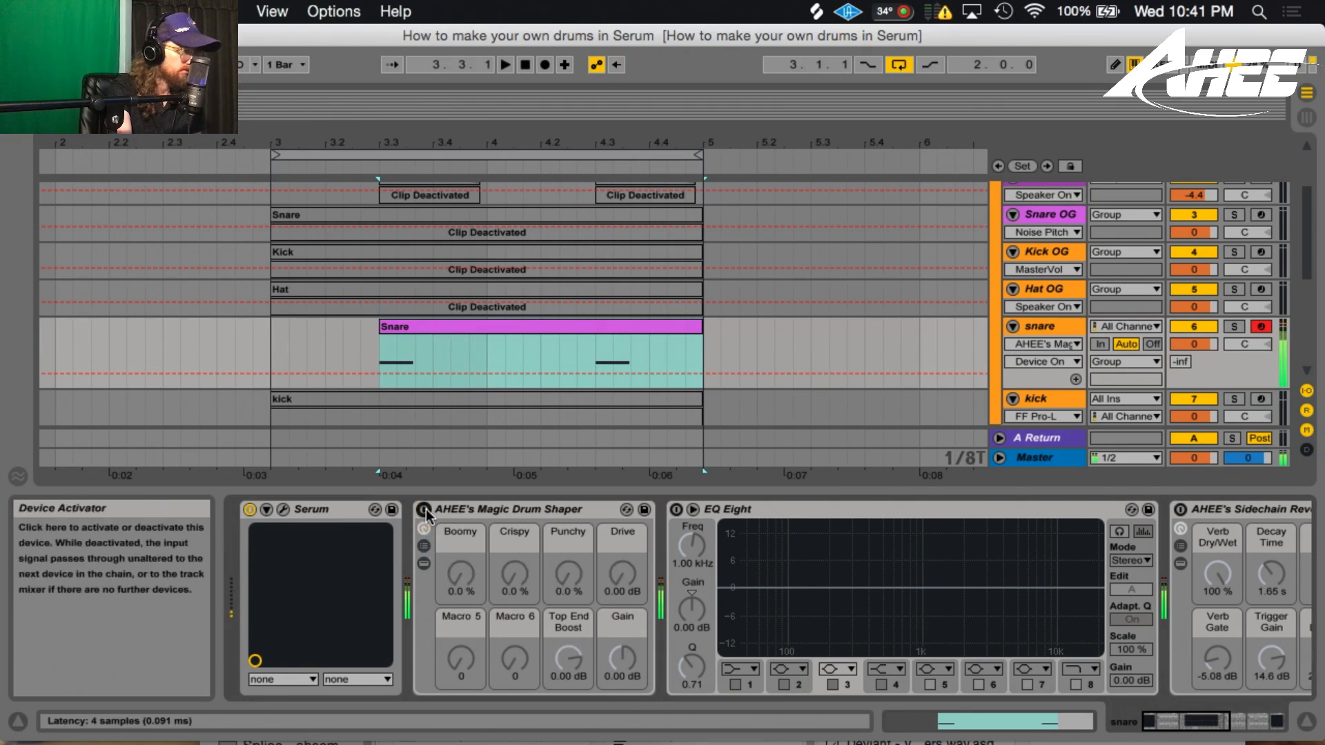
pyautogui.click(569, 572)
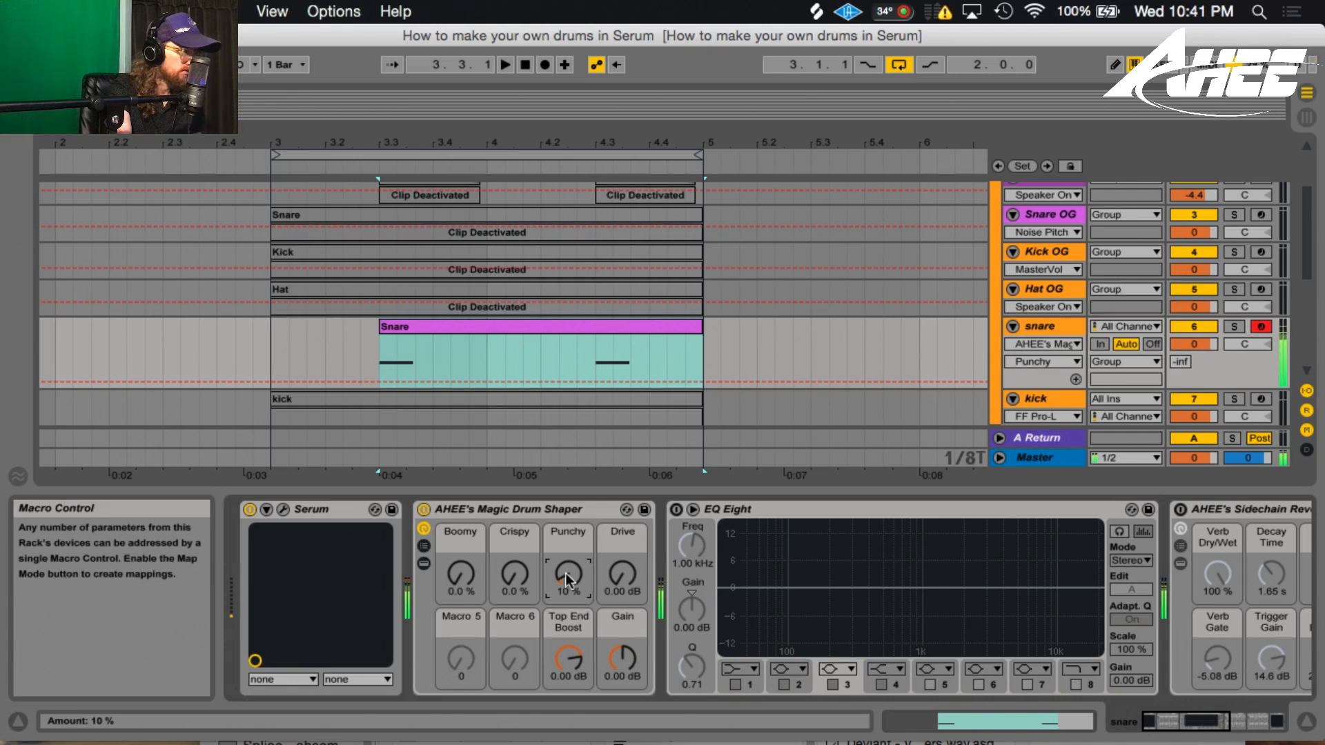
pyautogui.moveTo(516, 578); pyautogui.dragTo(516, 570)
pyautogui.click(424, 510)
pyautogui.click(423, 510)
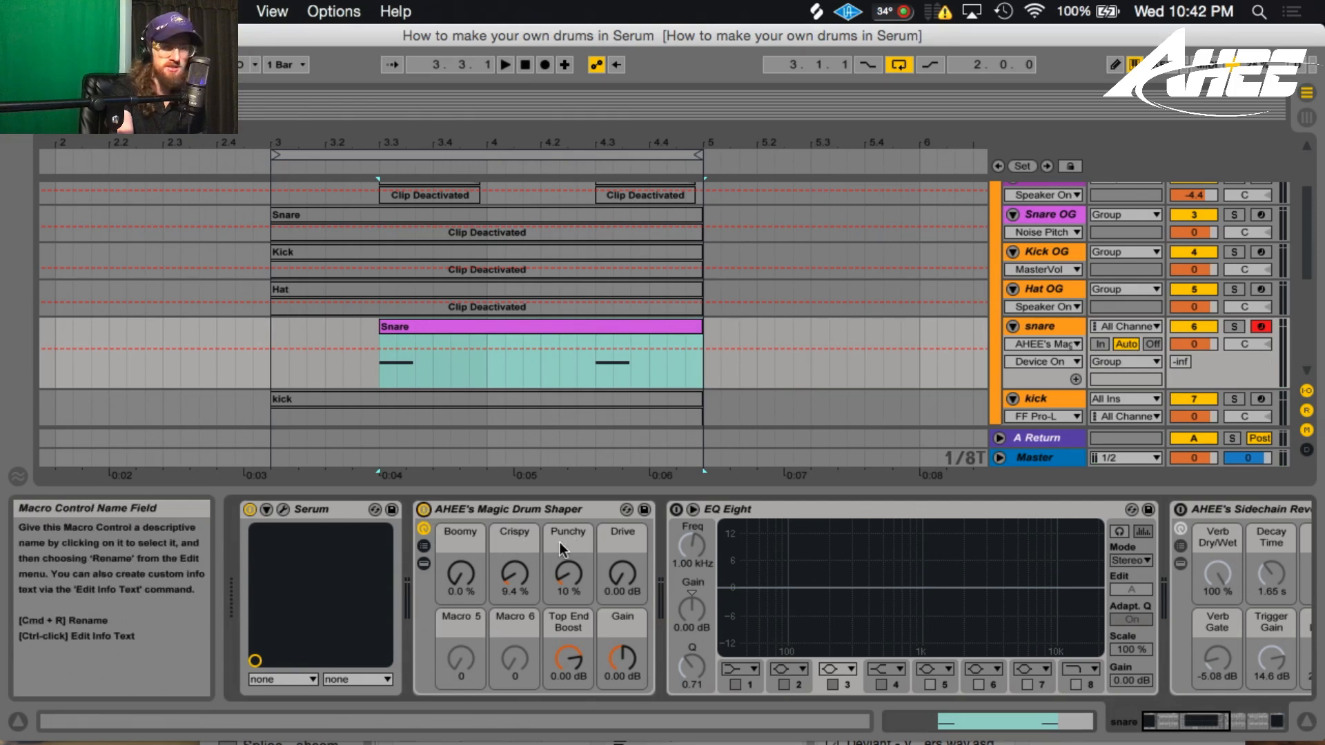
# Step: Activate EQ Eight on the snare track and set band 1 to a low cut at 111 Hz
pyautogui.click(675, 509)
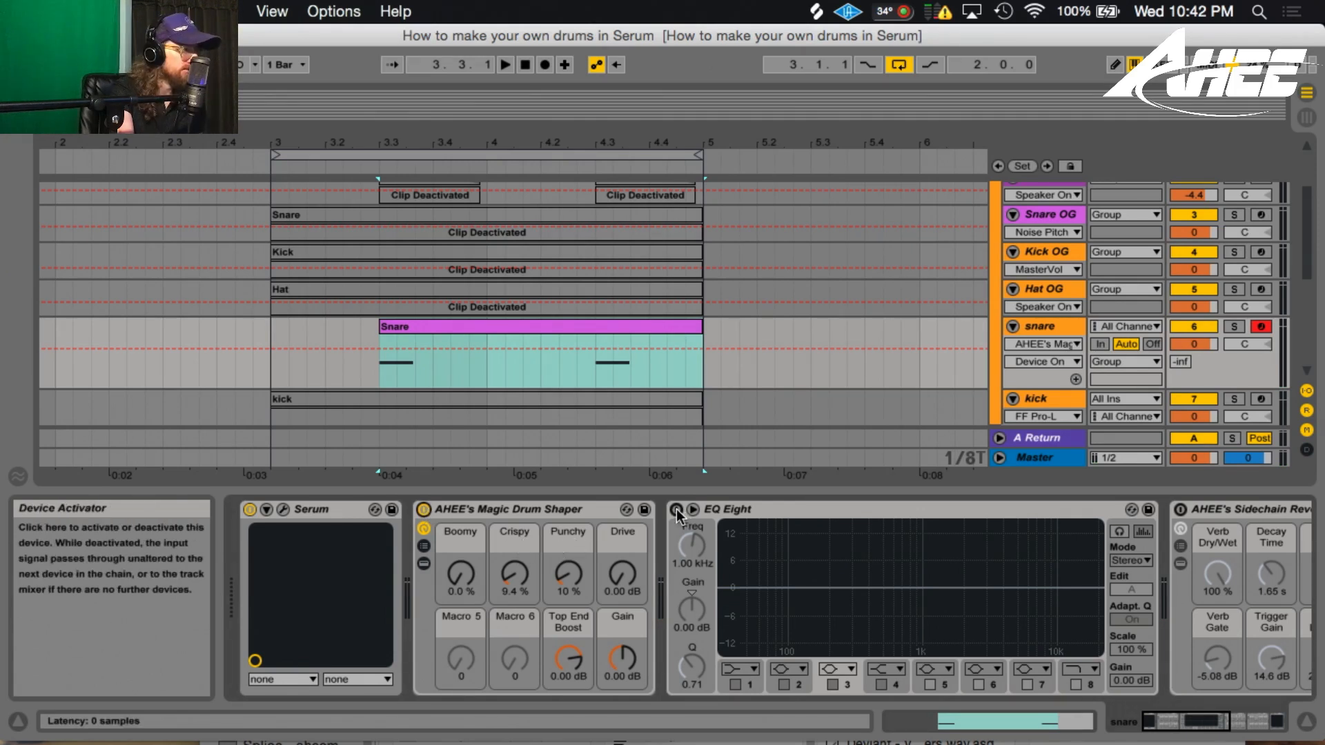
pyautogui.click(740, 669)
pyautogui.click(739, 547)
pyautogui.moveTo(703, 551)
pyautogui.mouseDown()
pyautogui.moveTo(703, 517)
pyautogui.moveTo(691, 550)
pyautogui.mouseUp()
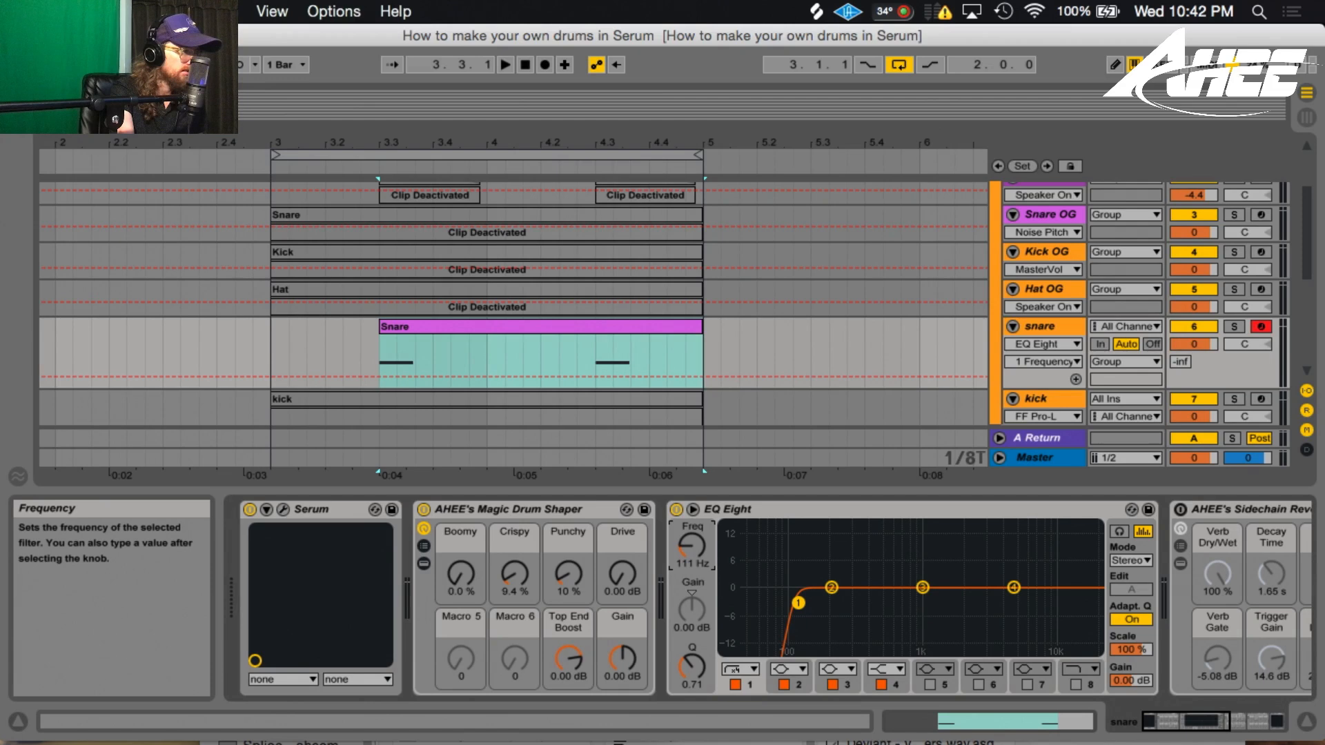
# Step: Play the snare repeatedly and examine its frequency spectrum in SPAN on the Master track
pyautogui.click(1031, 457)
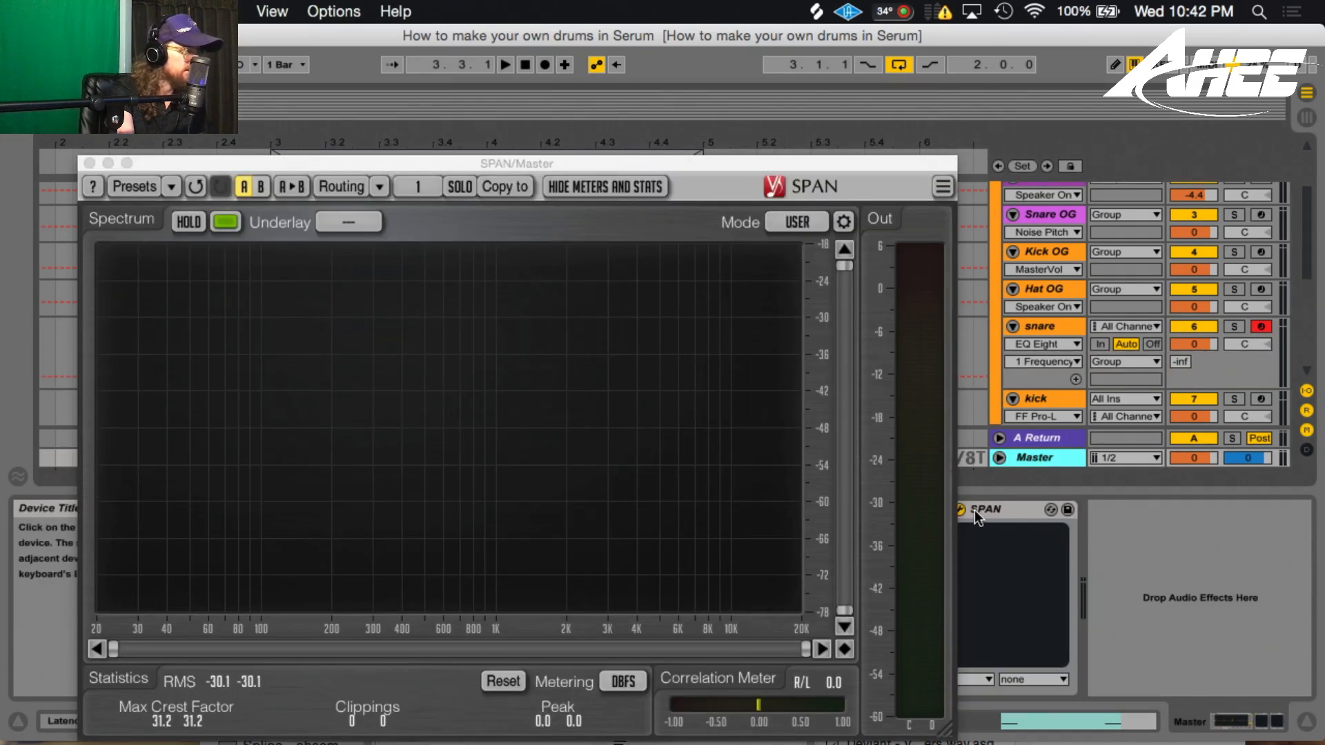
pyautogui.press('a')
pyautogui.press('a')
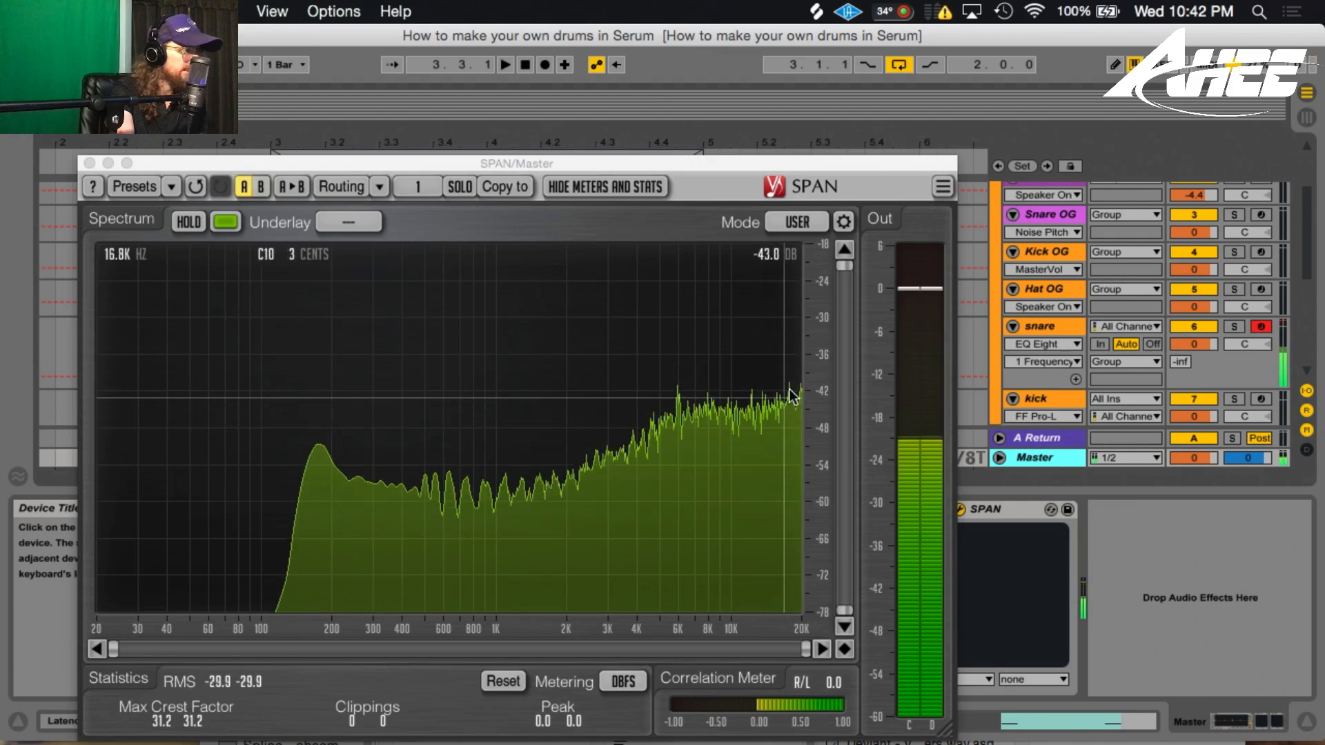
pyautogui.press('a')
pyautogui.press('a')
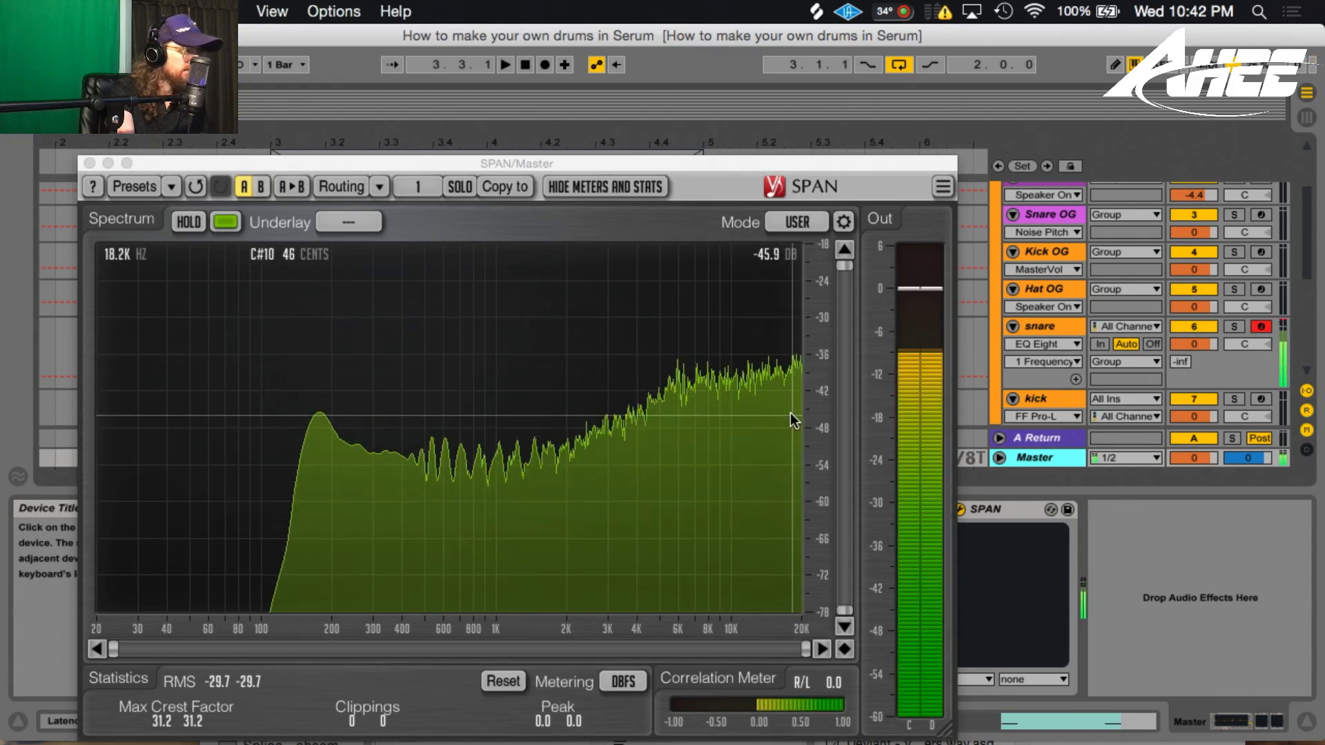
# Step: Set EQ Eight's band 4 high shelf to 17.7 kHz at about -9.3 dB and check the snare's highs in the Master spectrum
pyautogui.click(1044, 327)
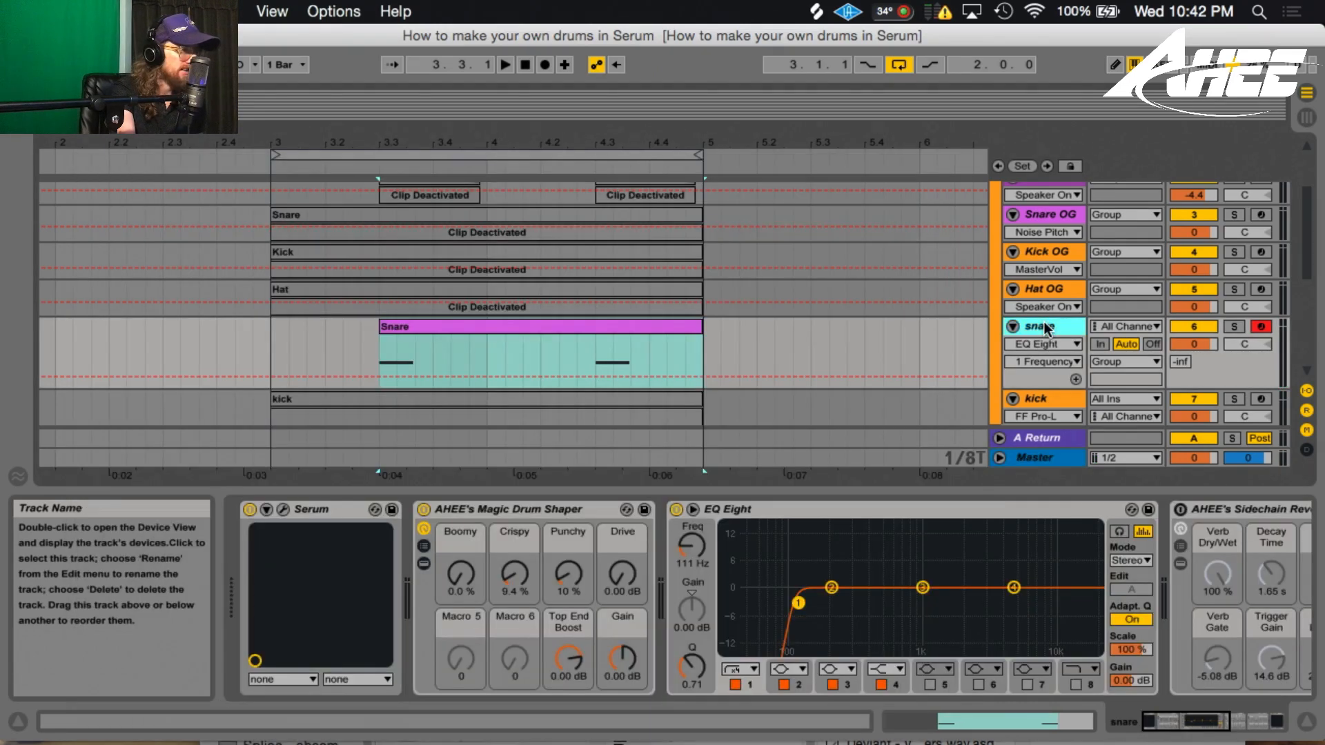
pyautogui.click(1013, 588)
pyautogui.moveTo(1014, 587); pyautogui.dragTo(1086, 628)
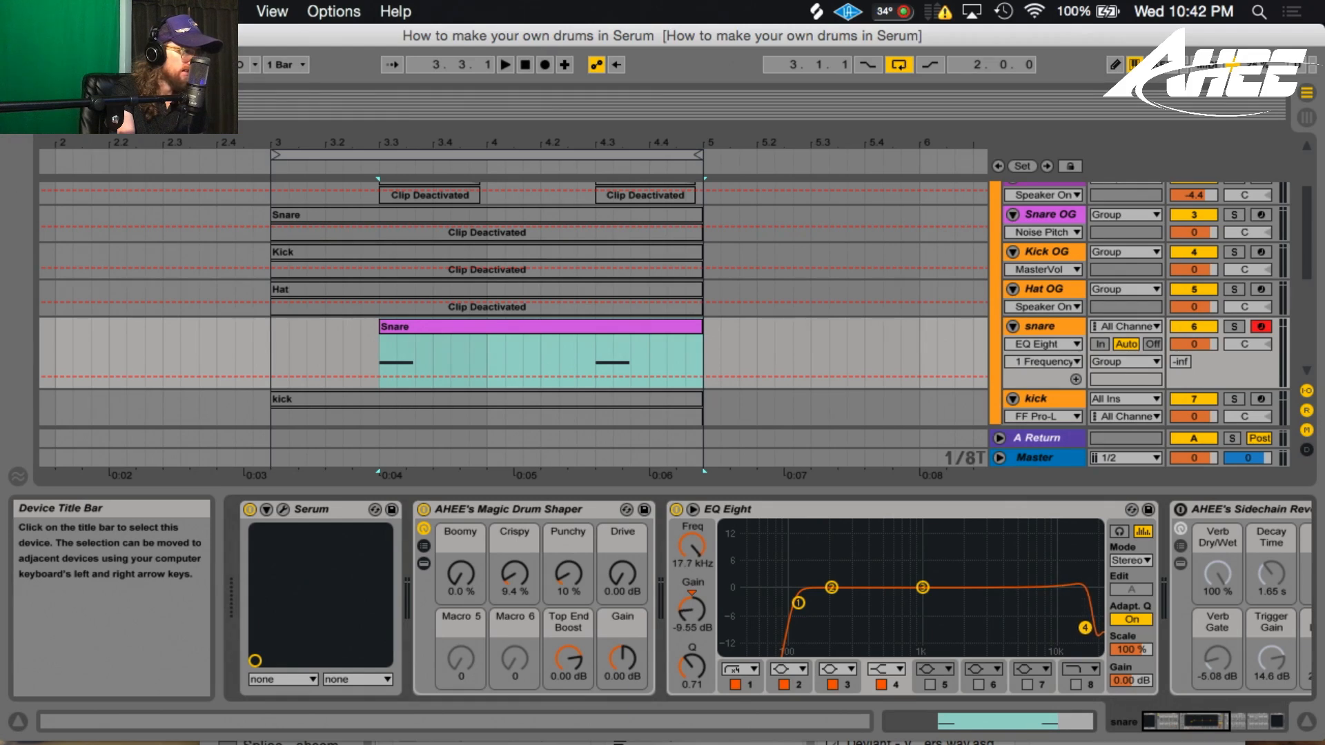
pyautogui.click(997, 461)
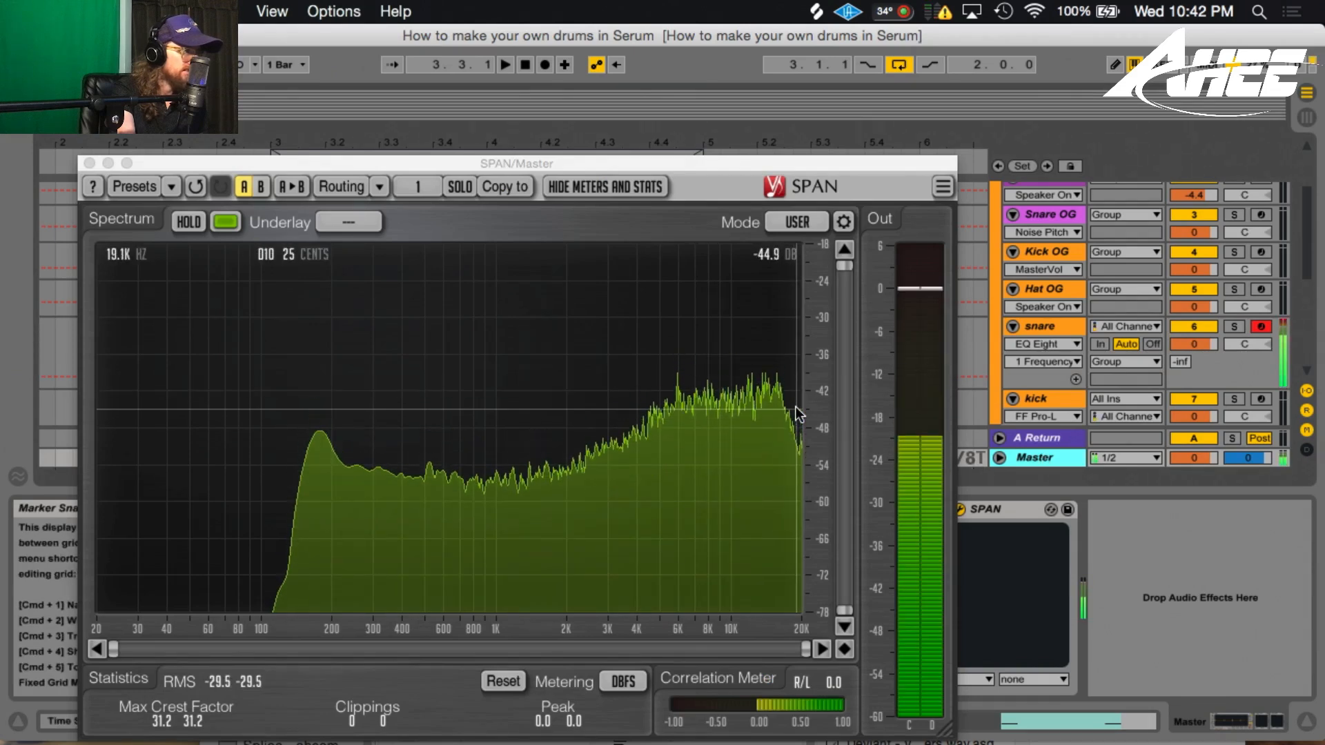
pyautogui.click(1042, 326)
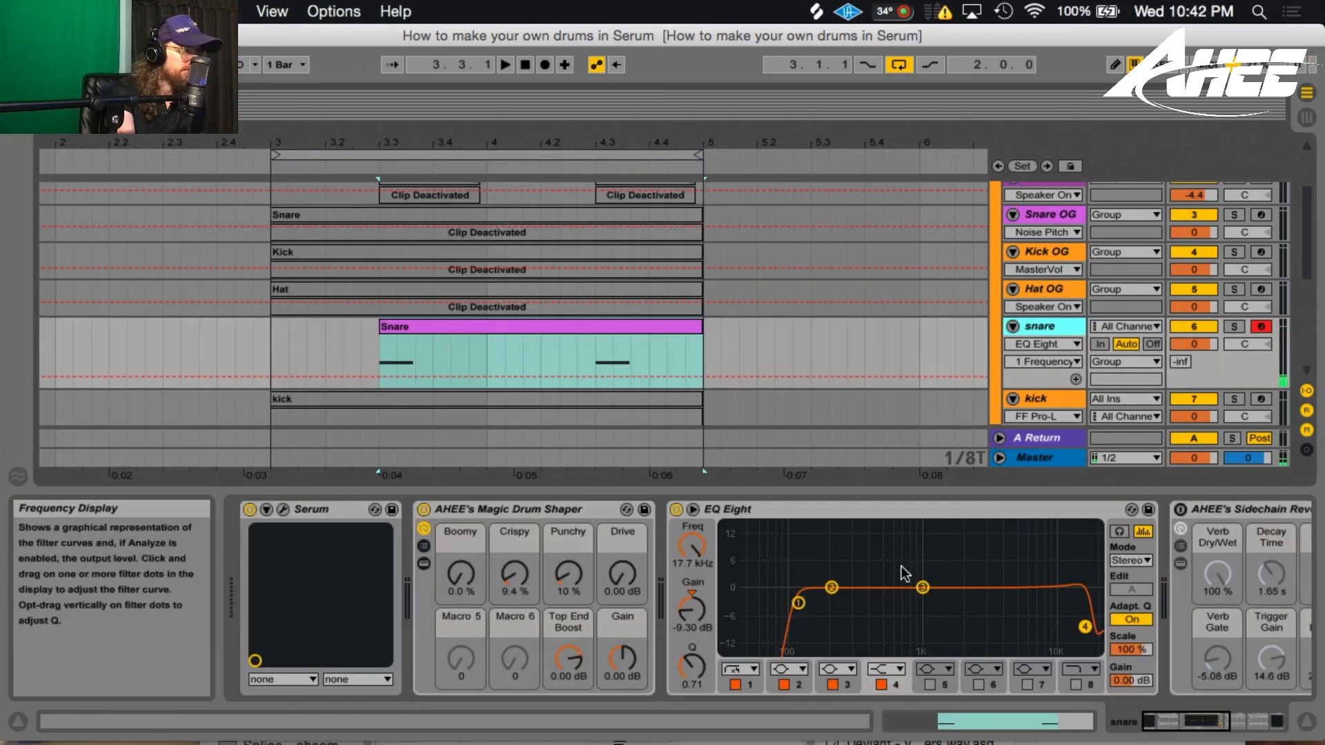
pyautogui.click(1021, 458)
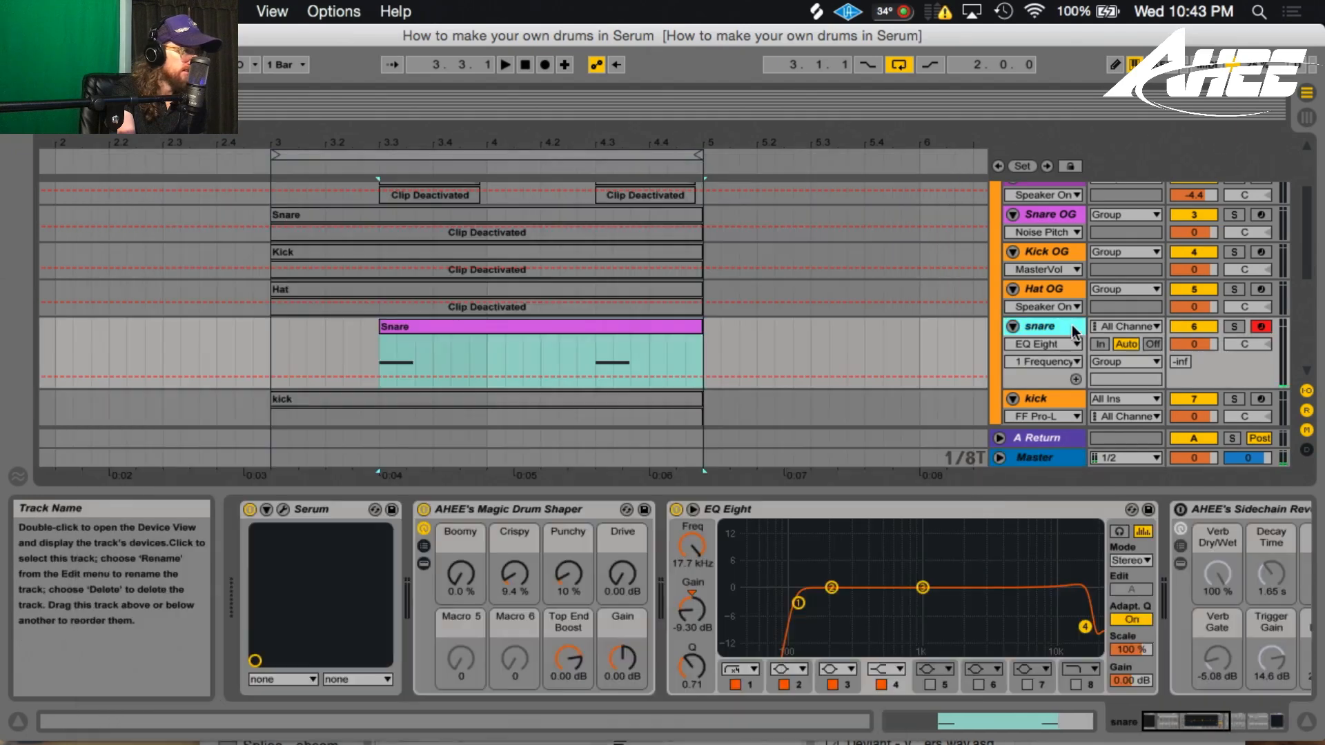
# Step: Set EQ Eight's band 3 to 6.01 kHz with a Q of 1.09 and about -1.4 dB gain, and audition the snare
pyautogui.click(1039, 326)
pyautogui.moveTo(923, 587); pyautogui.dragTo(1021, 590)
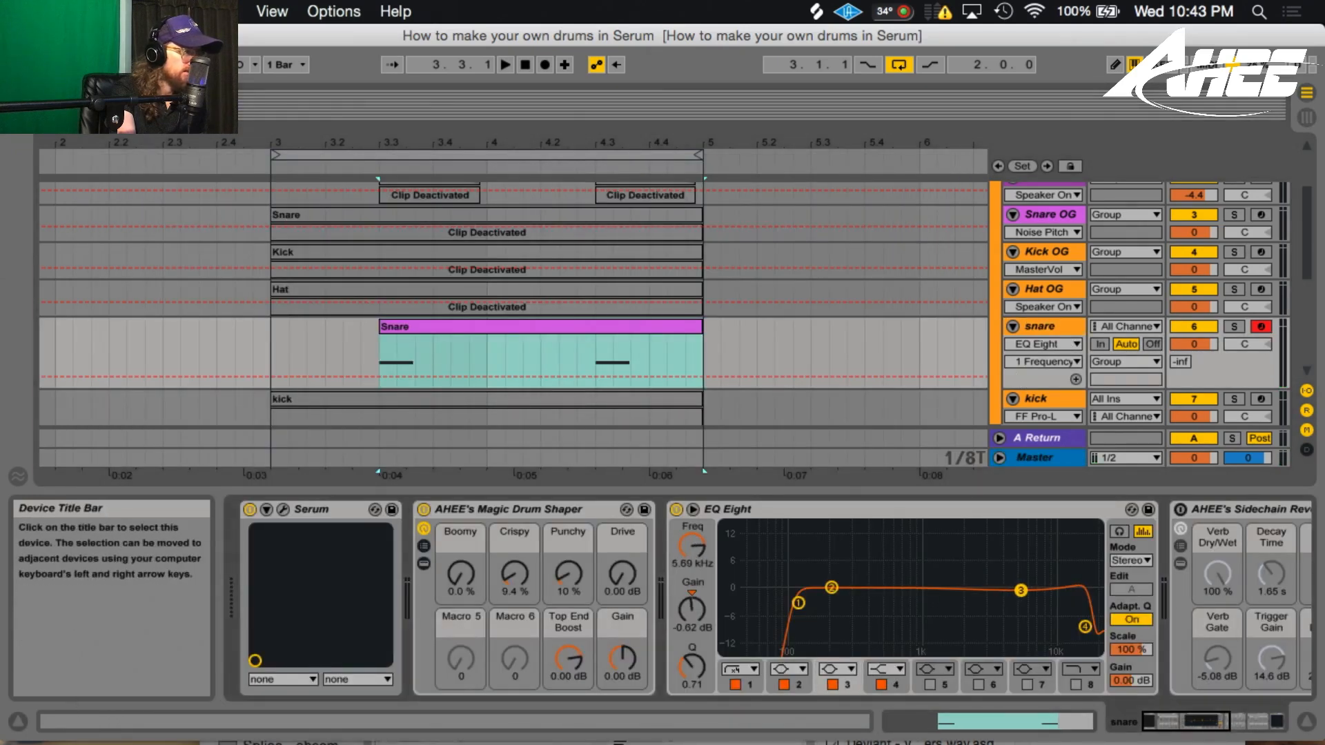
pyautogui.moveTo(692, 666); pyautogui.dragTo(692, 655)
pyautogui.moveTo(691, 608); pyautogui.dragTo(692, 613)
pyautogui.press('a')
pyautogui.press('a')
pyautogui.press('a')
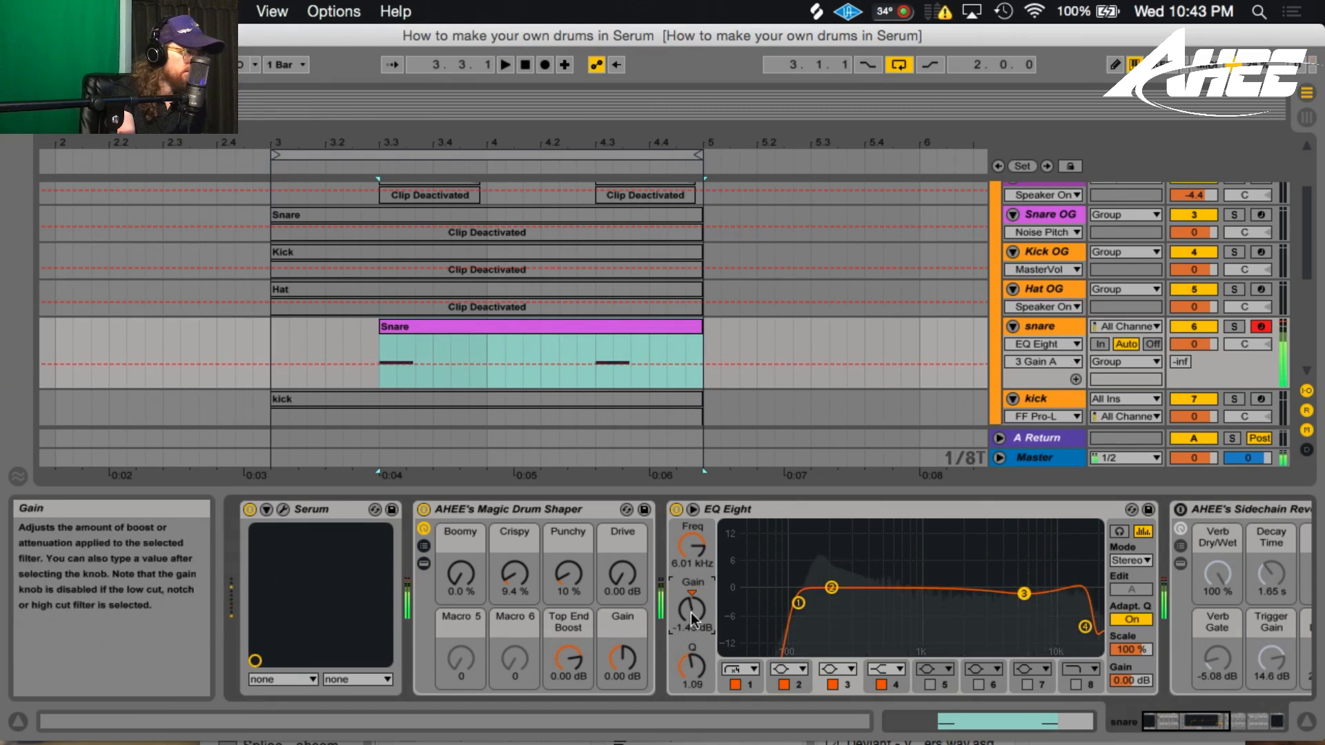
# Step: Lower EQ Eight's band 3 gain to -2.62 dB, comparing the snare's spectrum on the Master track
pyautogui.click(1007, 458)
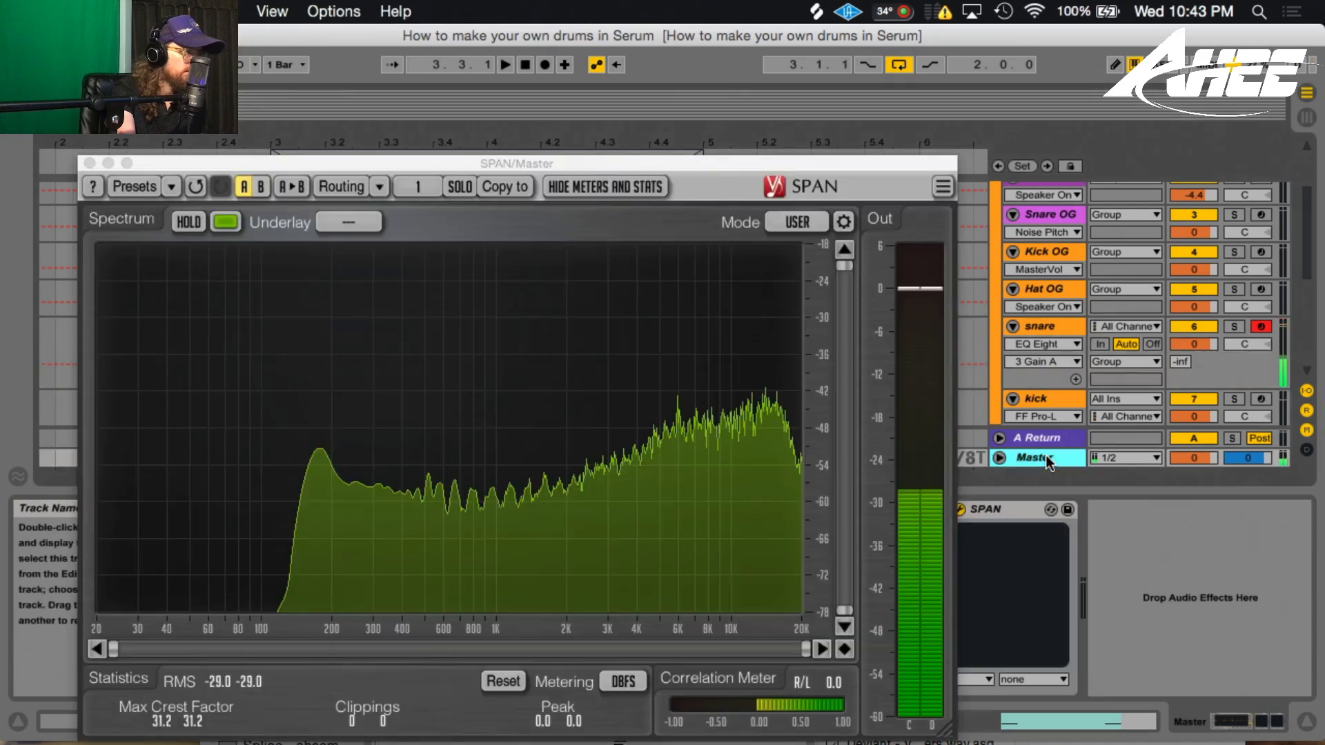
pyautogui.click(1054, 326)
pyautogui.moveTo(692, 607); pyautogui.dragTo(692, 614)
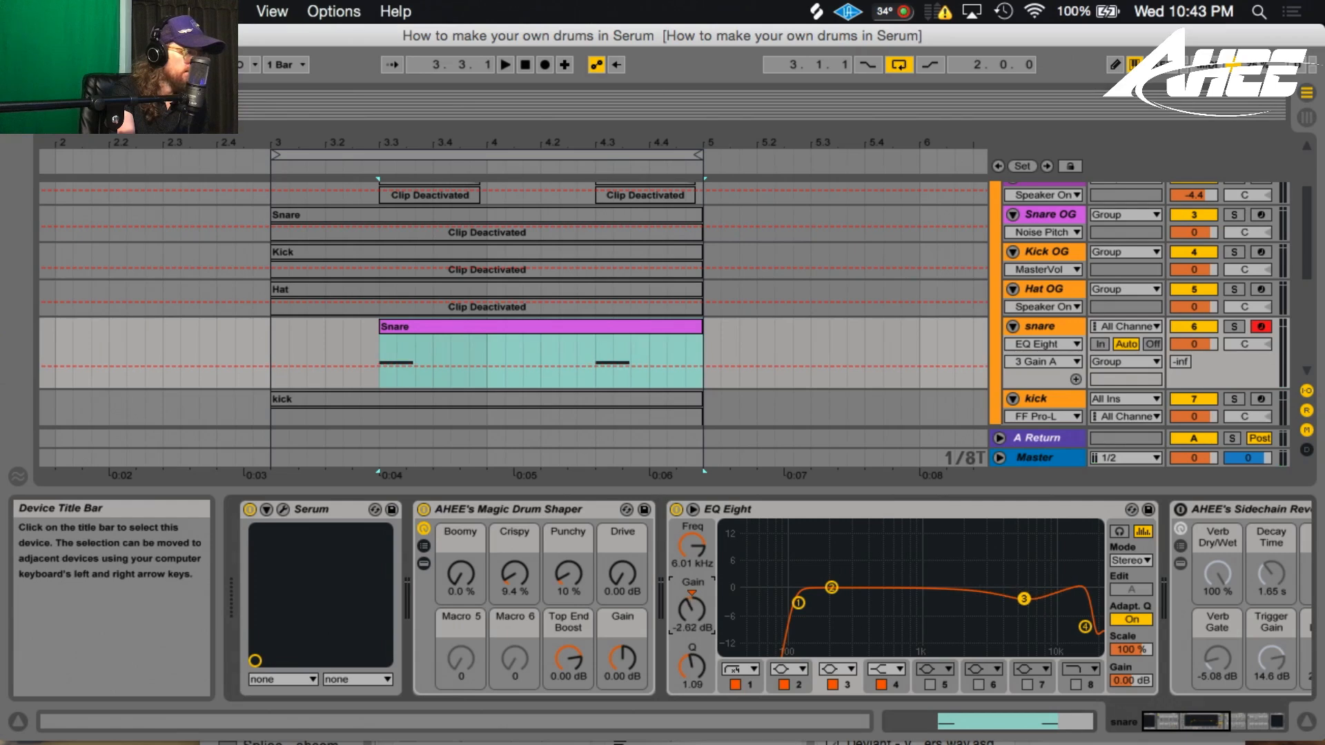
pyautogui.click(1034, 459)
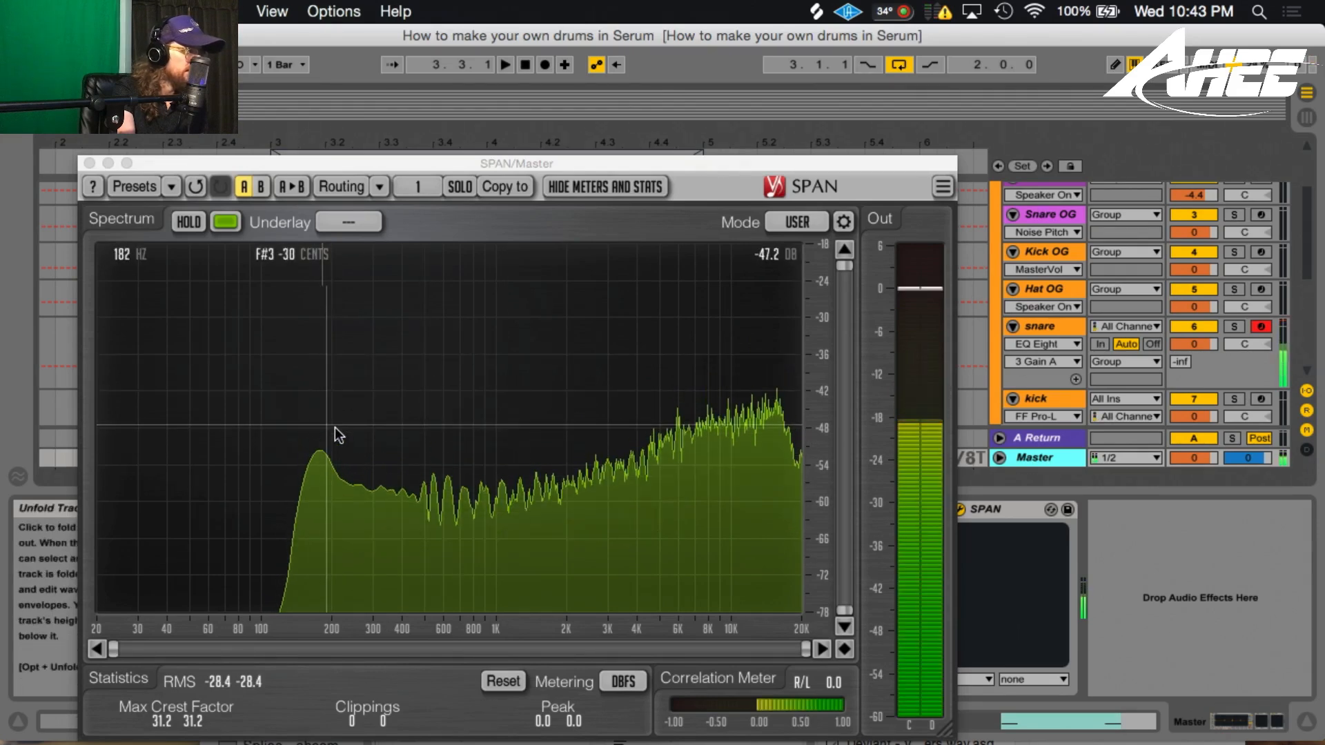
# Step: Activate the FF Pro-L limiter at the end of the snare track's device chain
pyautogui.click(1040, 327)
pyautogui.click(1263, 723)
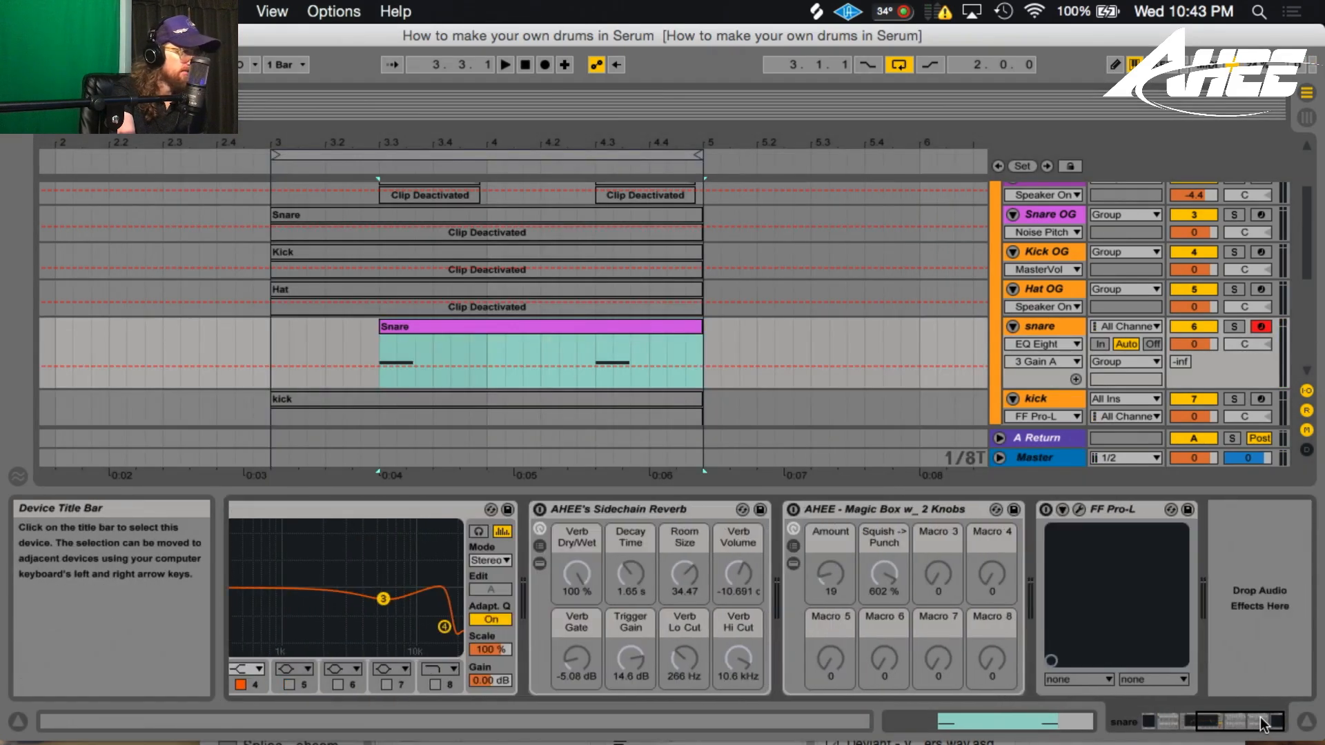
pyautogui.click(1102, 517)
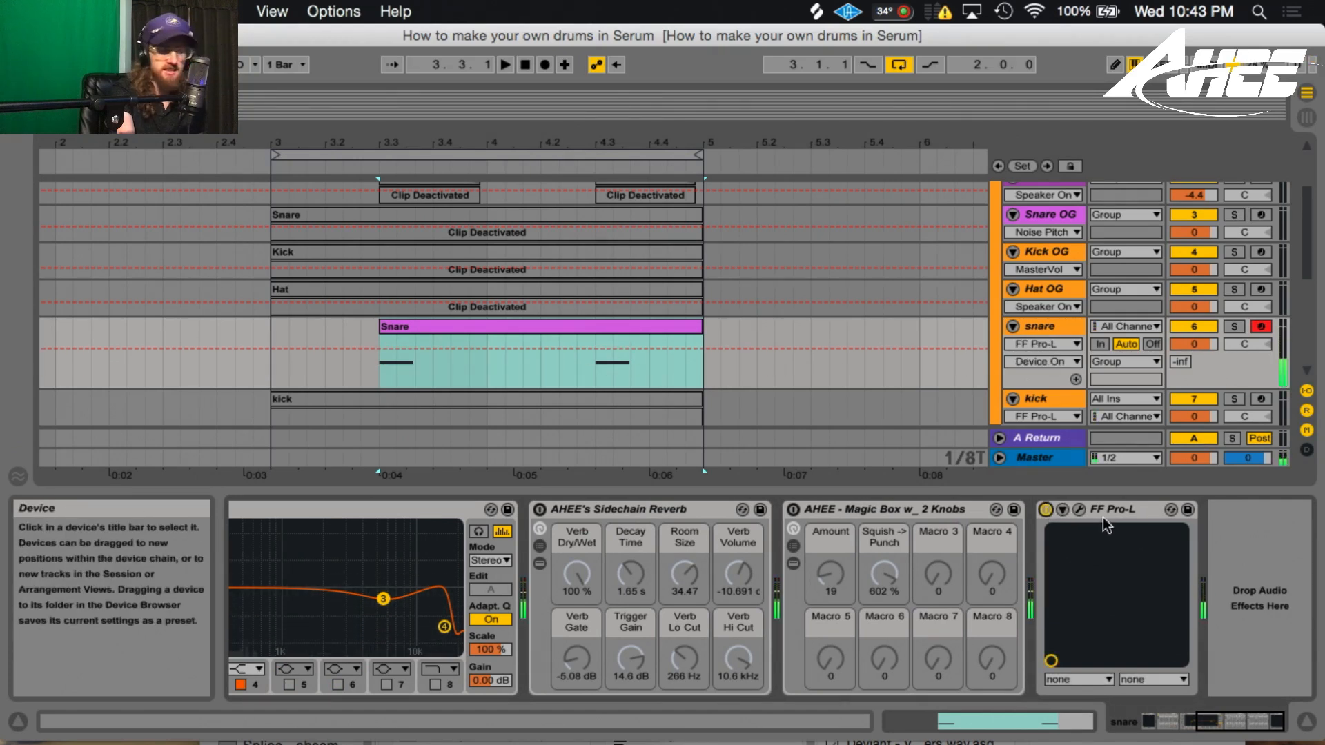
# Step: Open the snare's Serum and assign Macro 1 to the middle curve point of LFO 2, which controls the noise level
pyautogui.moveTo(1209, 722); pyautogui.dragTo(1164, 732)
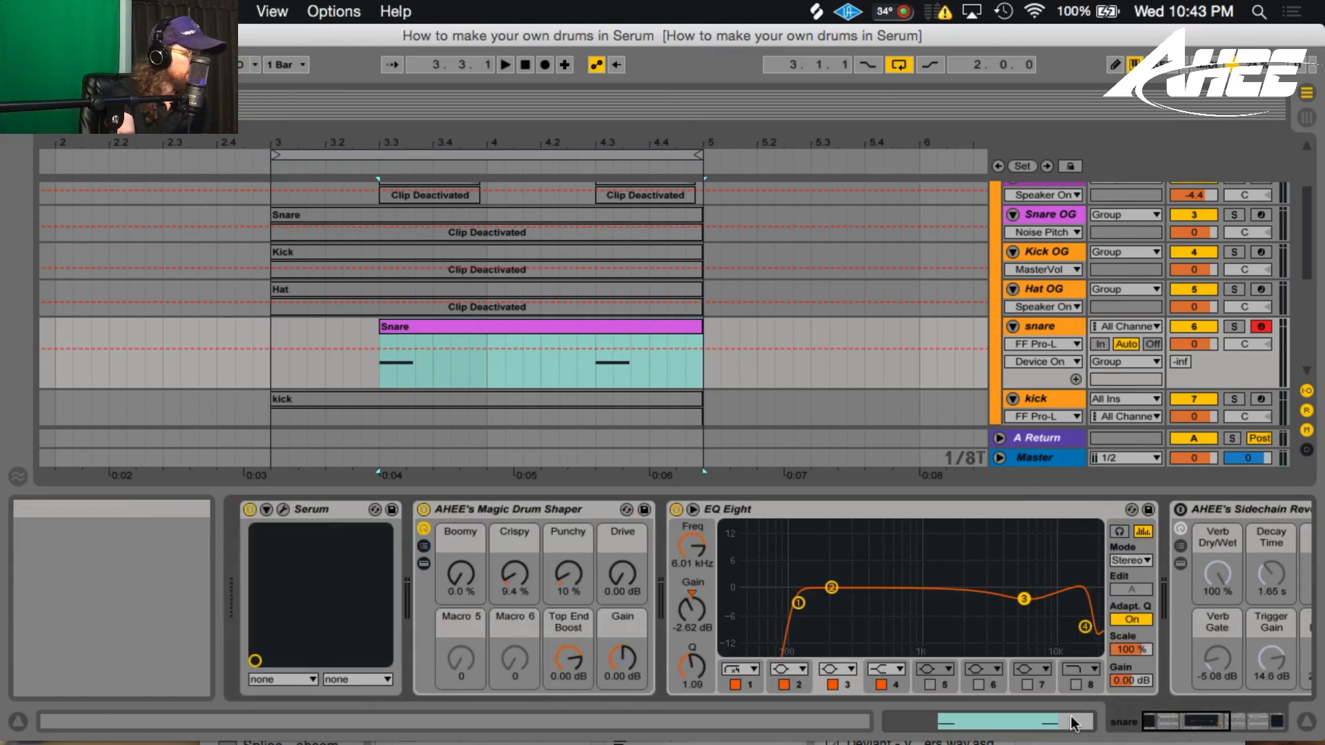
pyautogui.click(284, 508)
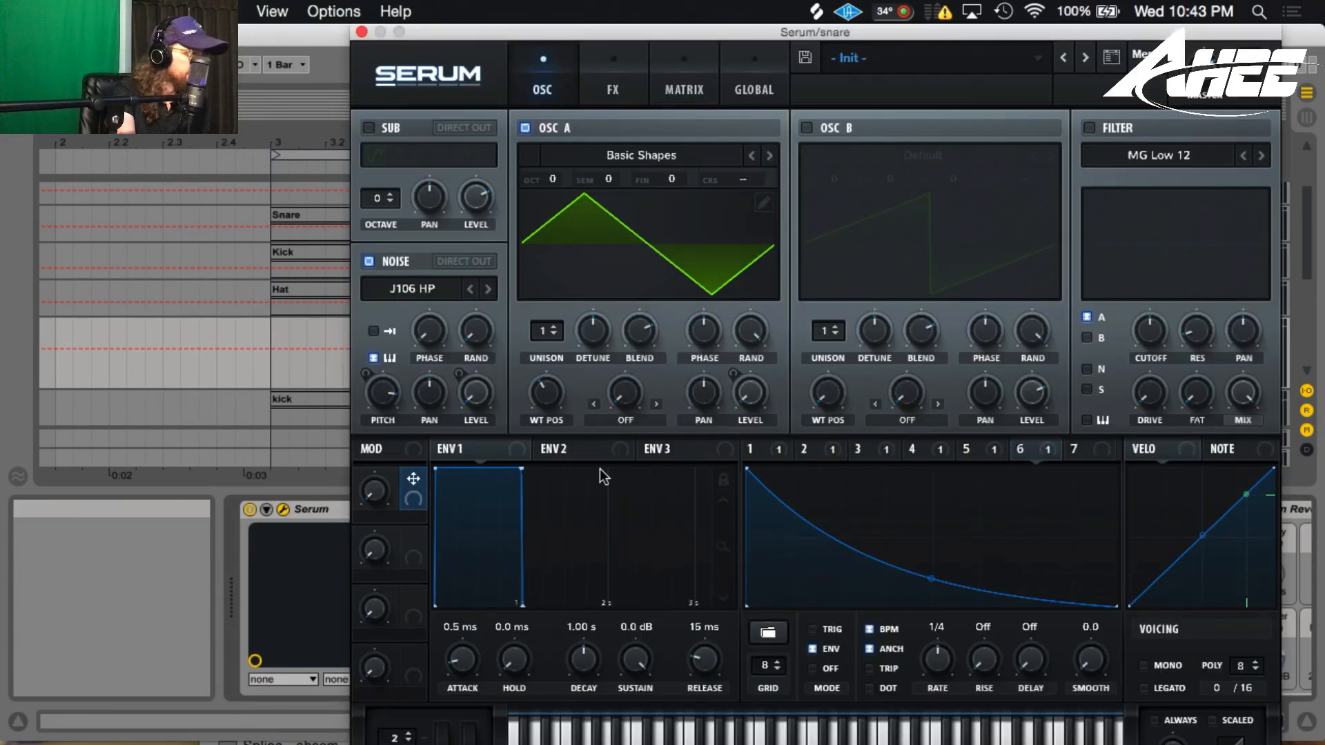
pyautogui.click(752, 453)
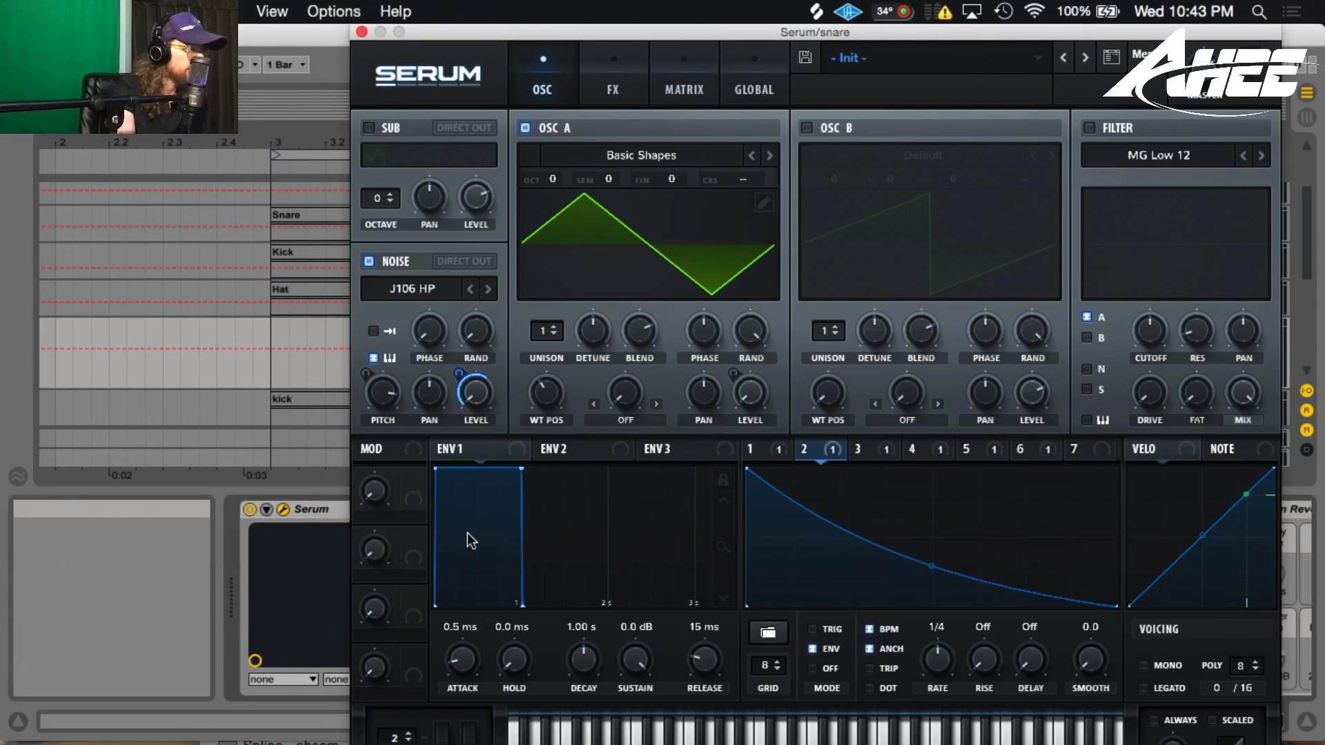
pyautogui.moveTo(413, 479); pyautogui.dragTo(928, 561)
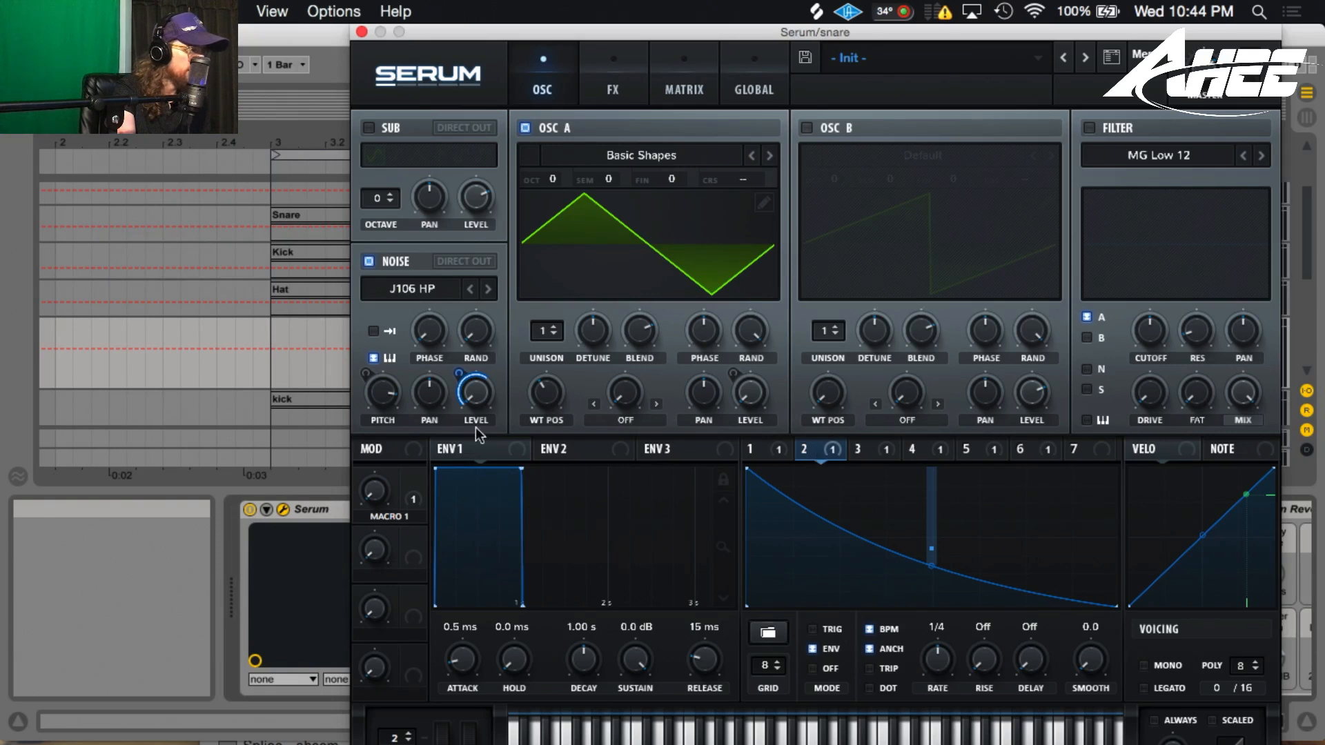
# Step: Try a steeper LFO 2 decay curve and sweep Macro 1 while auditioning the snare's noise tail
pyautogui.moveTo(374, 490); pyautogui.dragTo(371, 551)
pyautogui.moveTo(376, 499); pyautogui.dragTo(358, 608)
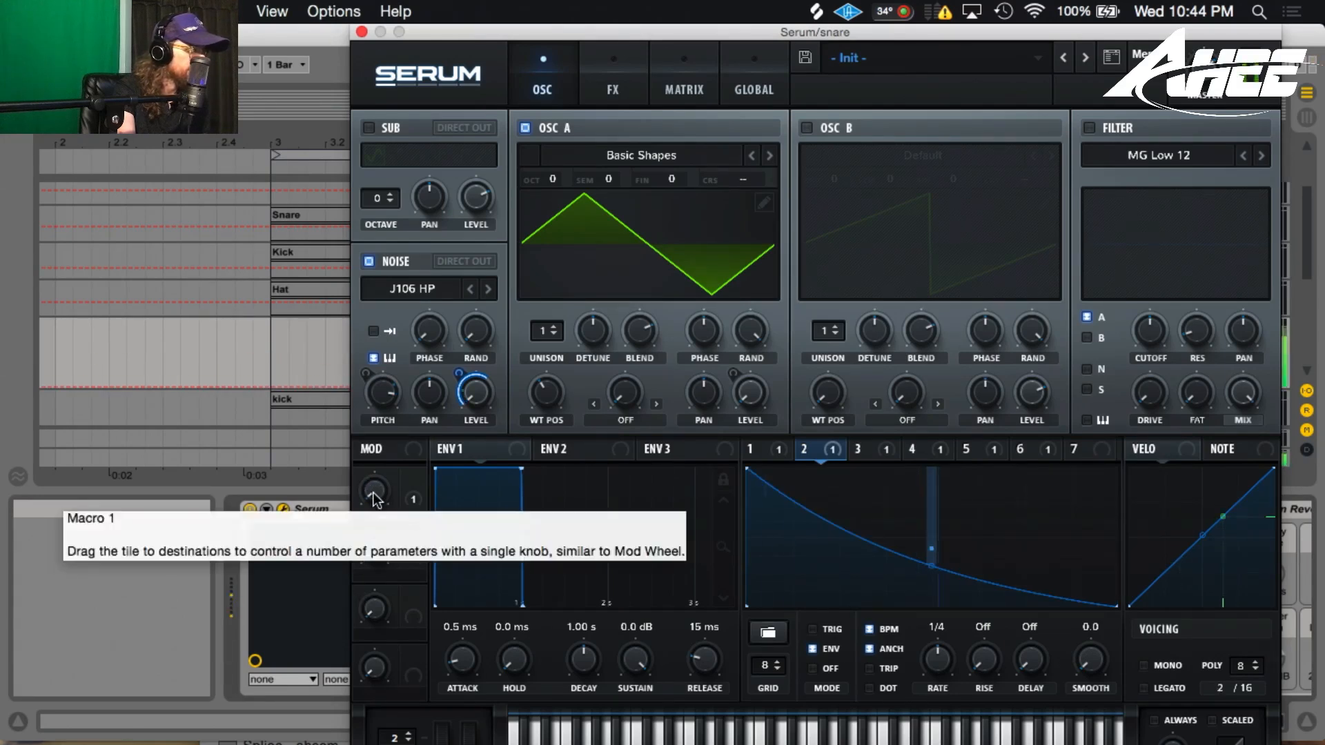
pyautogui.moveTo(927, 568); pyautogui.dragTo(928, 598)
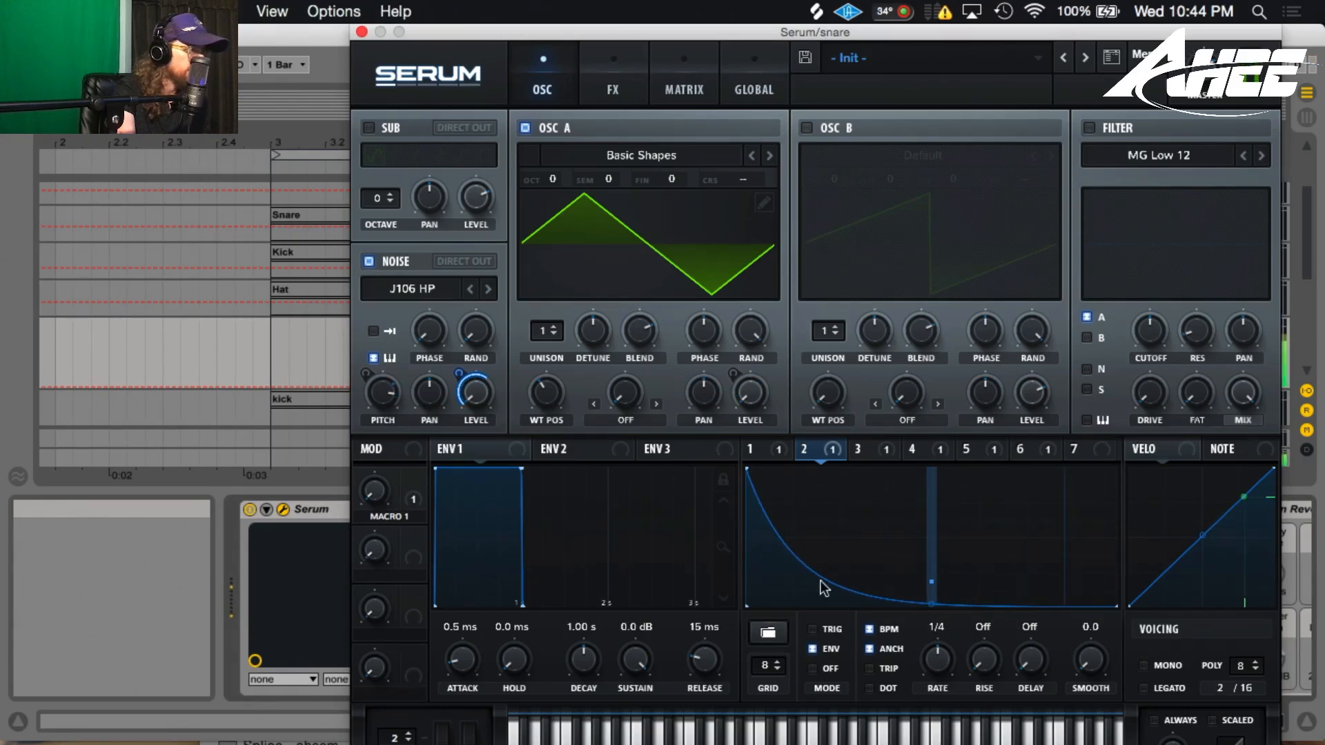
pyautogui.moveTo(373, 498); pyautogui.dragTo(372, 462)
pyautogui.moveTo(390, 342); pyautogui.dragTo(394, 461)
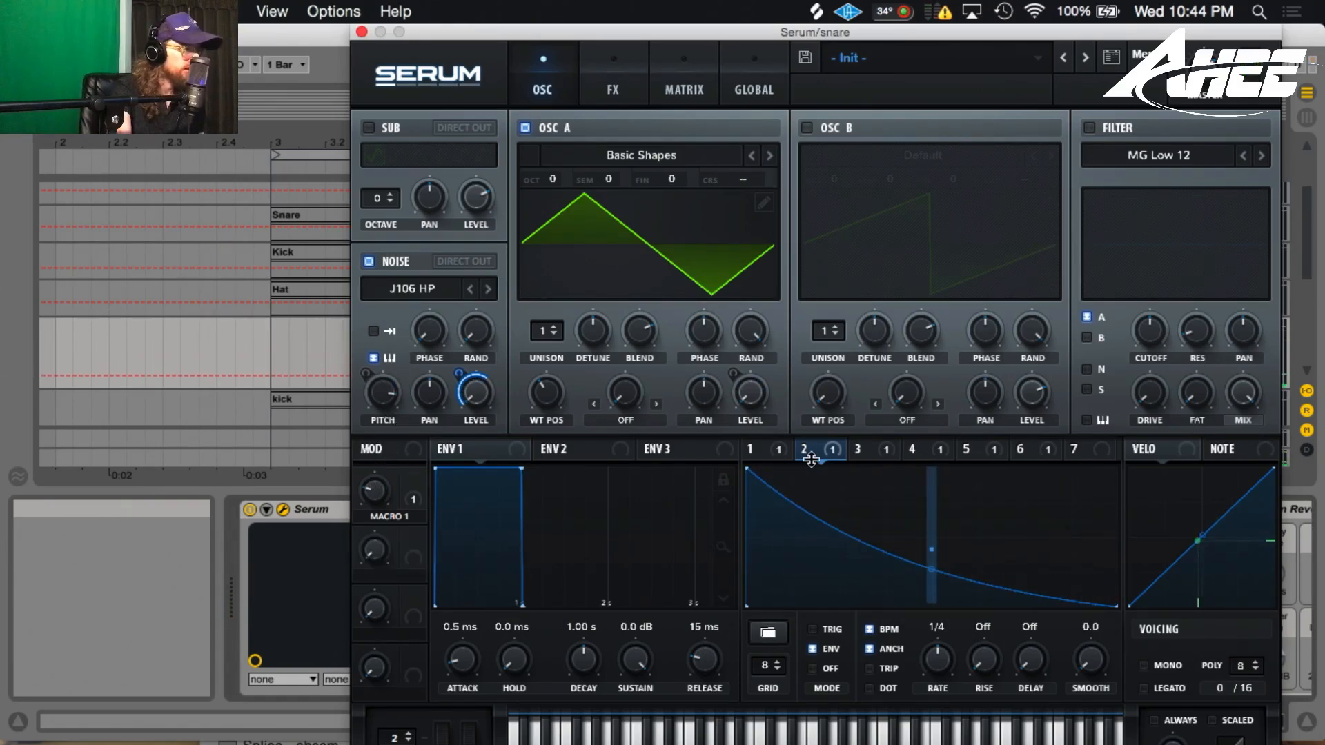
# Step: Assign Macro 2 to the lower curve point of LFO 1, and sweep Macro 2 while auditioning the snare
pyautogui.click(750, 448)
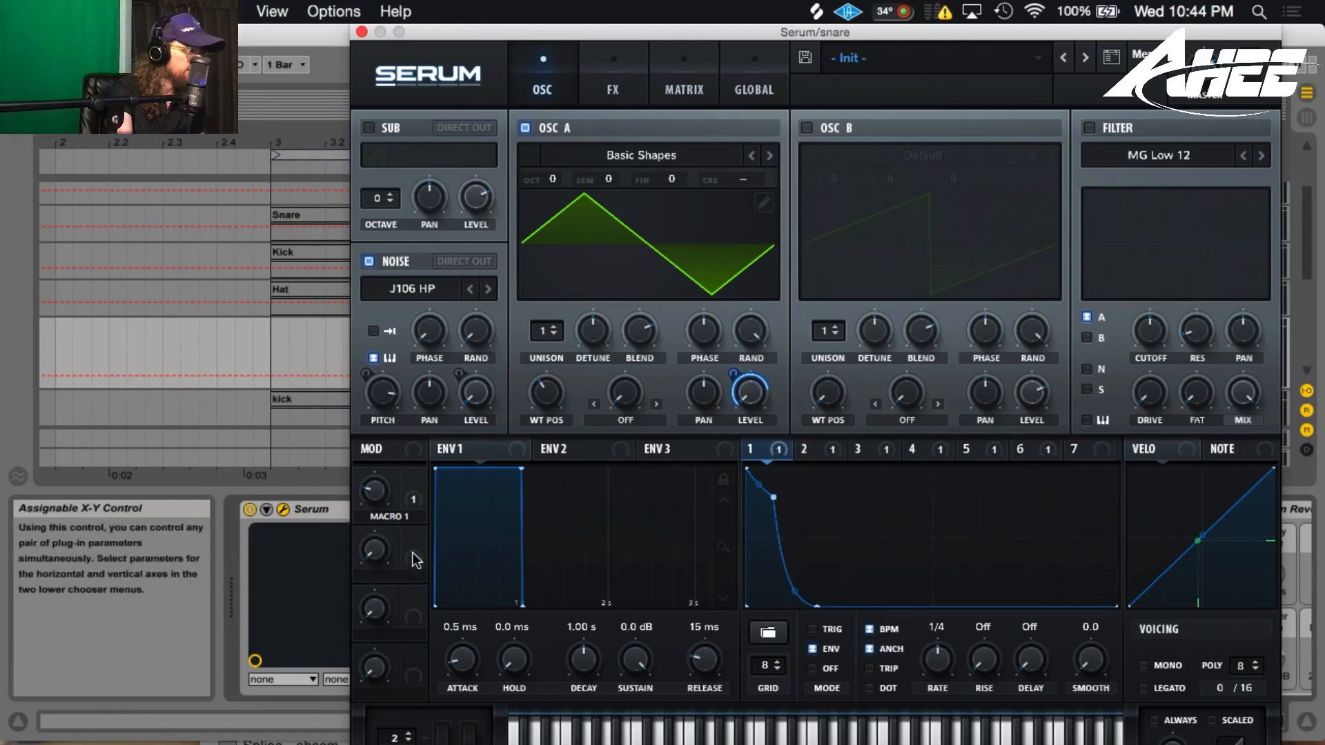
pyautogui.moveTo(413, 538); pyautogui.dragTo(798, 602)
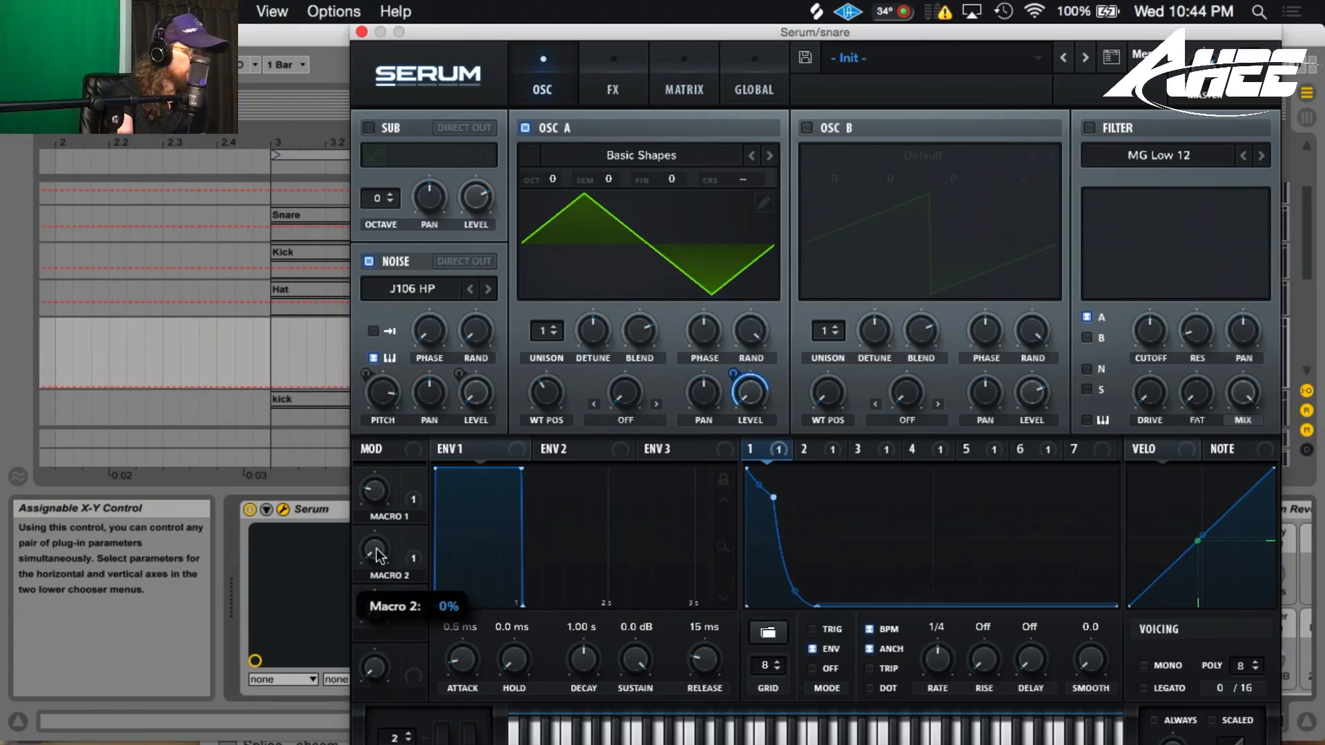
pyautogui.moveTo(378, 556); pyautogui.dragTo(370, 495)
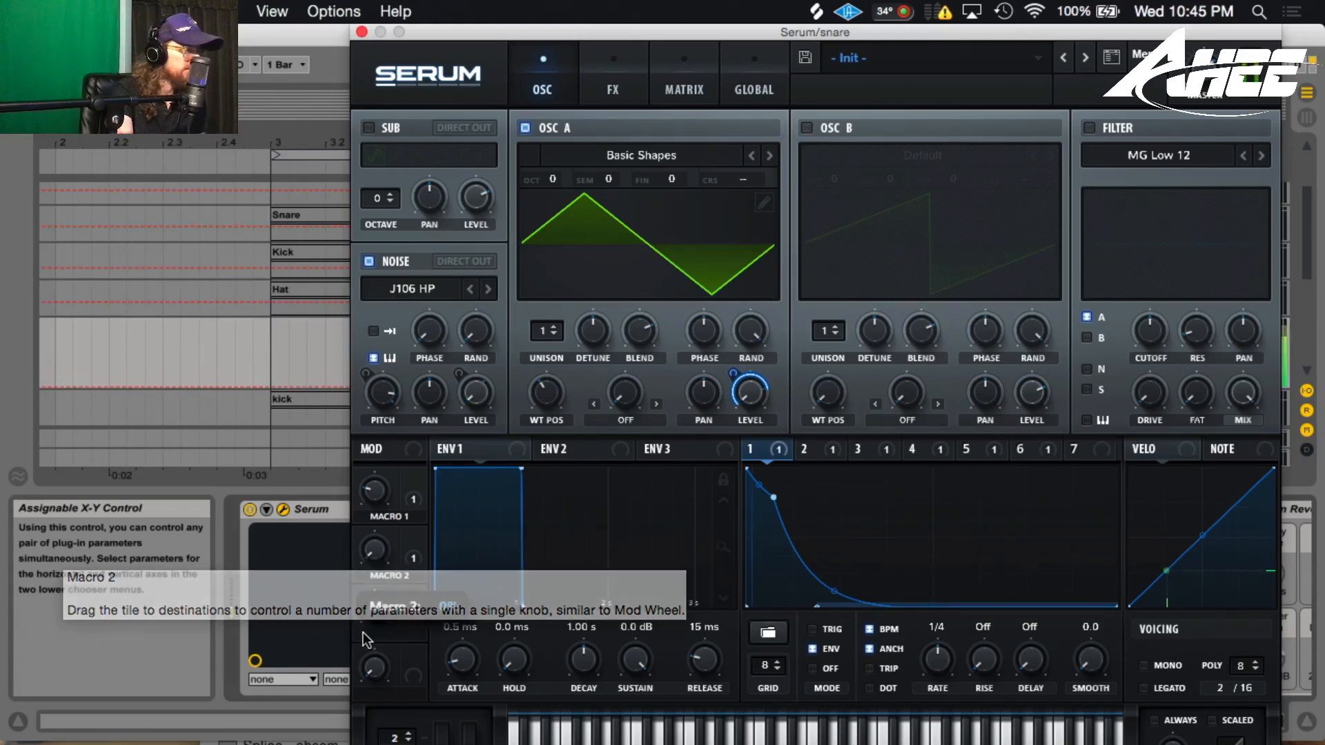
pyautogui.moveTo(378, 553); pyautogui.dragTo(383, 395)
# Step: Set Macro 1 to about 29% and raise Macro 2 slightly by ear, and save the patch as Perfect Snare 5.fxp
pyautogui.moveTo(374, 493)
pyautogui.mouseDown()
pyautogui.moveTo(381, 369)
pyautogui.moveTo(359, 492)
pyautogui.mouseUp()
pyautogui.moveTo(375, 550); pyautogui.dragTo(359, 654)
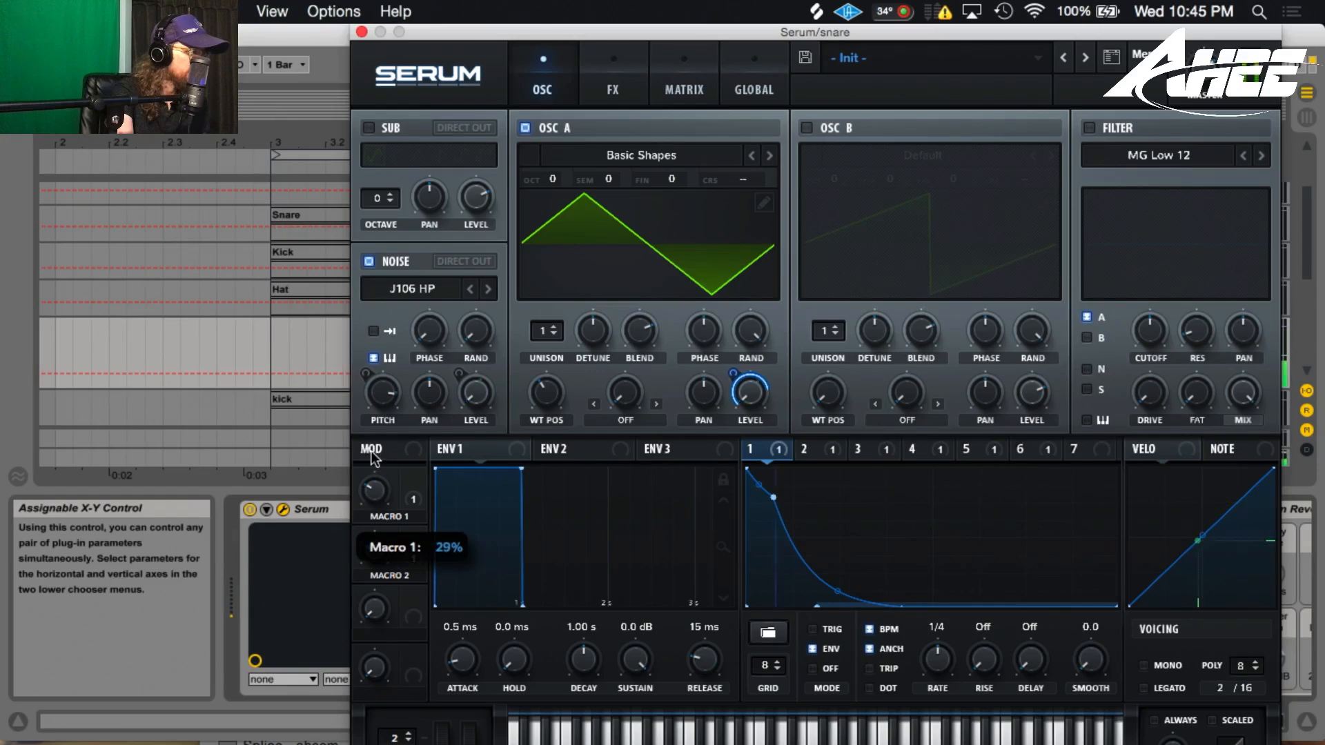
pyautogui.moveTo(374, 556); pyautogui.dragTo(373, 569)
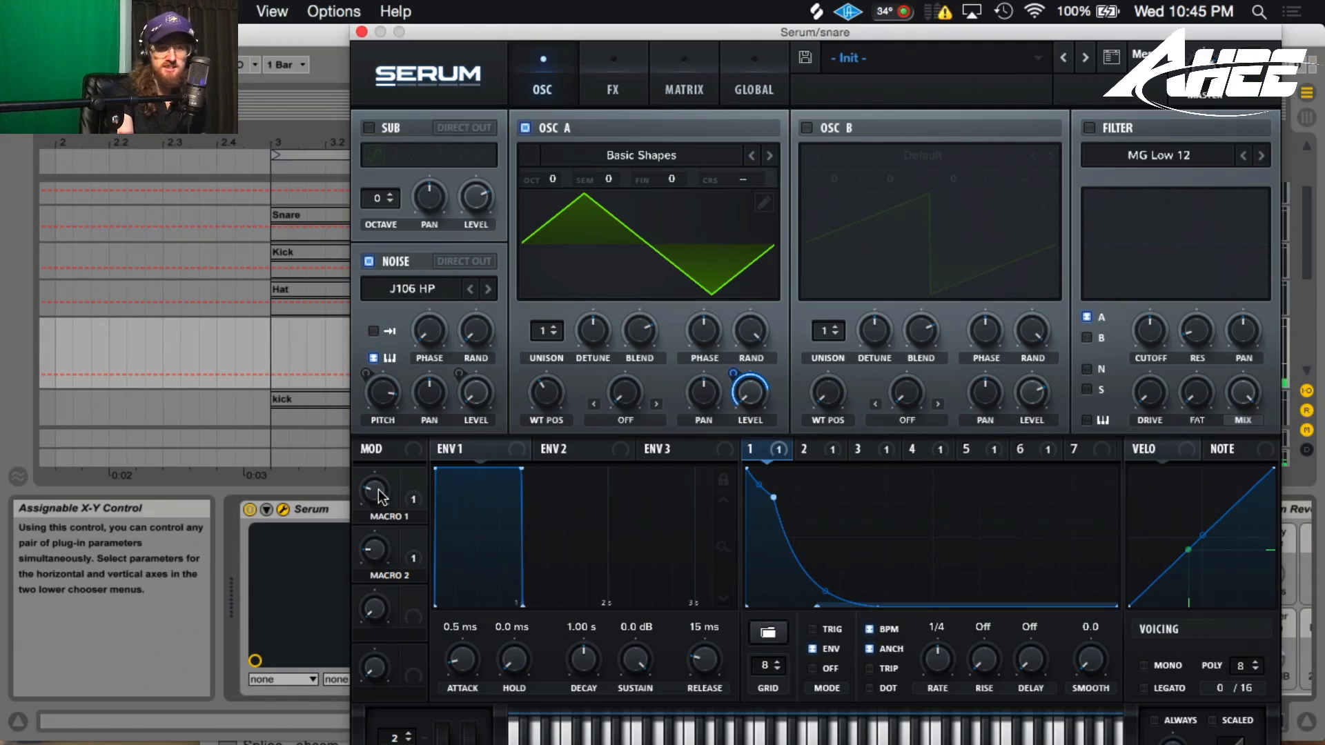
pyautogui.click(809, 59)
pyautogui.doubleClick(567, 353)
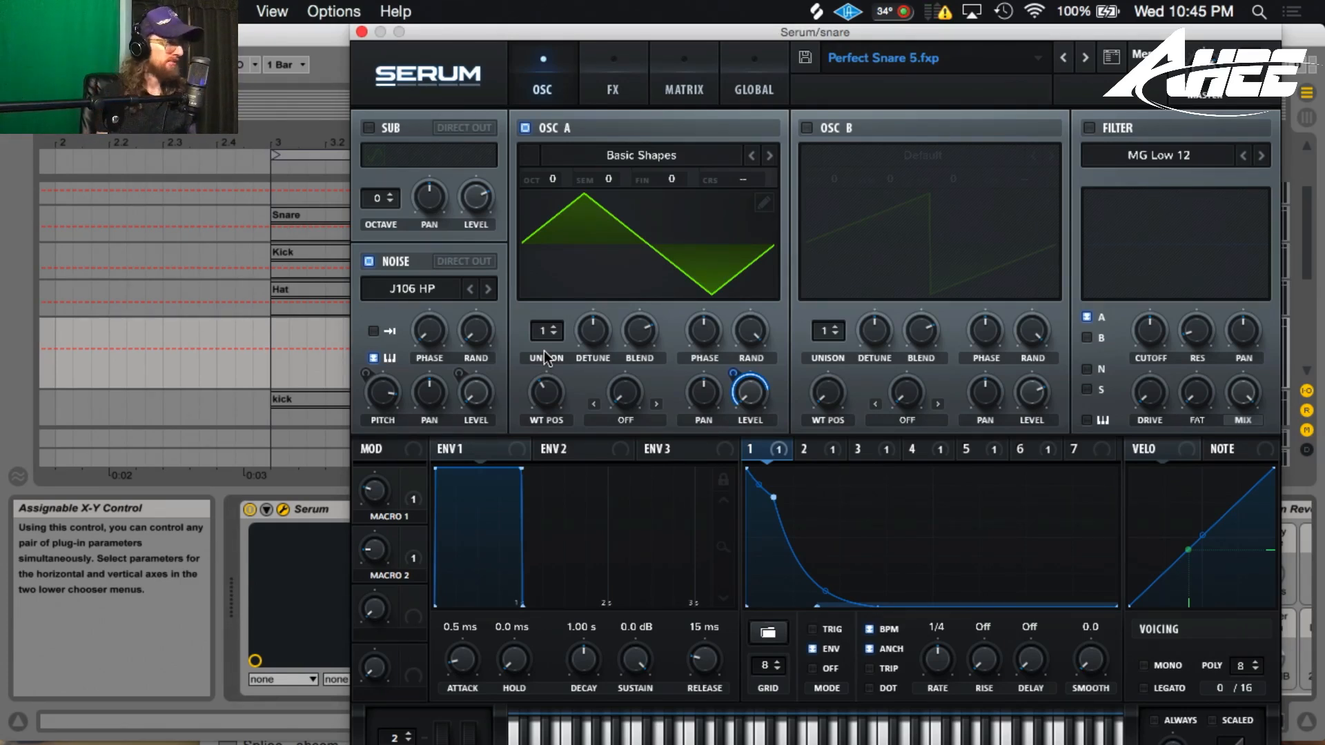
# Step: Try Broken Glass 1 from AHEE Soundz and GlassLid 4 from Attacks_Misc as the noise oscillator's sample
pyautogui.click(408, 291)
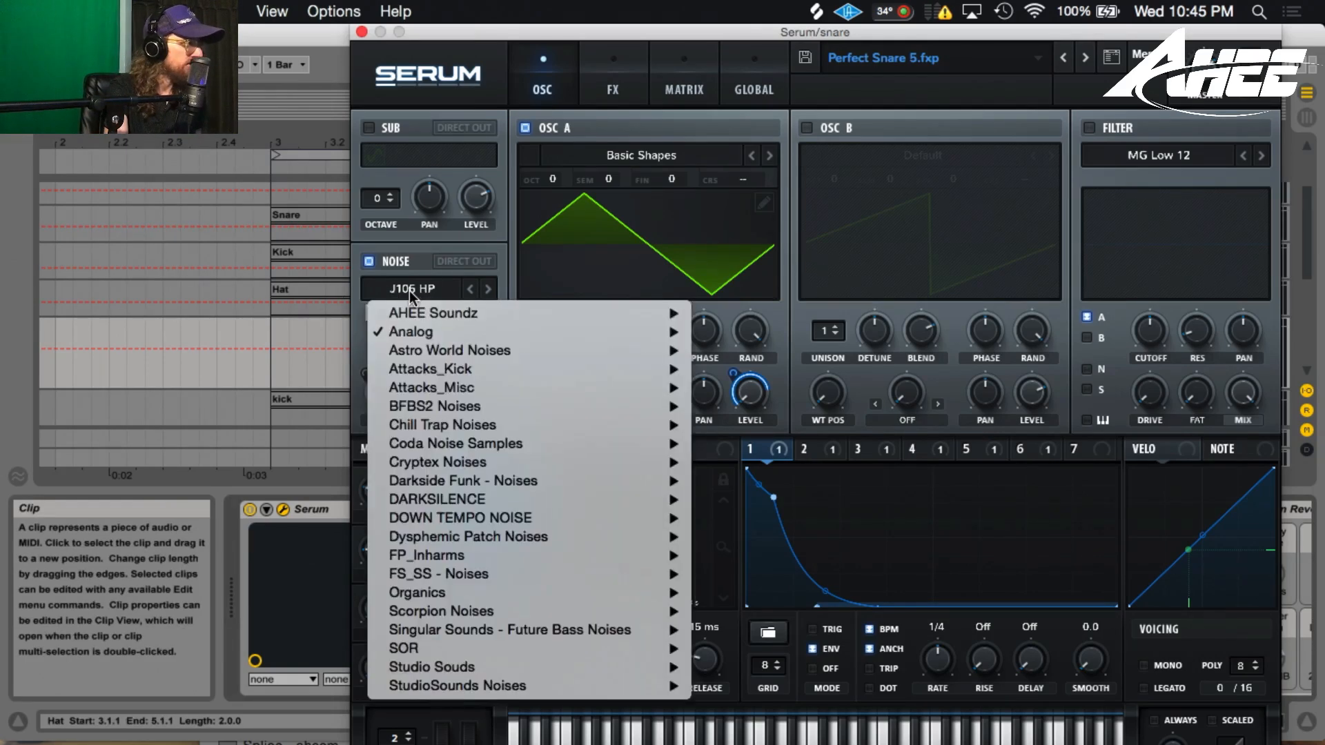
pyautogui.moveTo(442, 334)
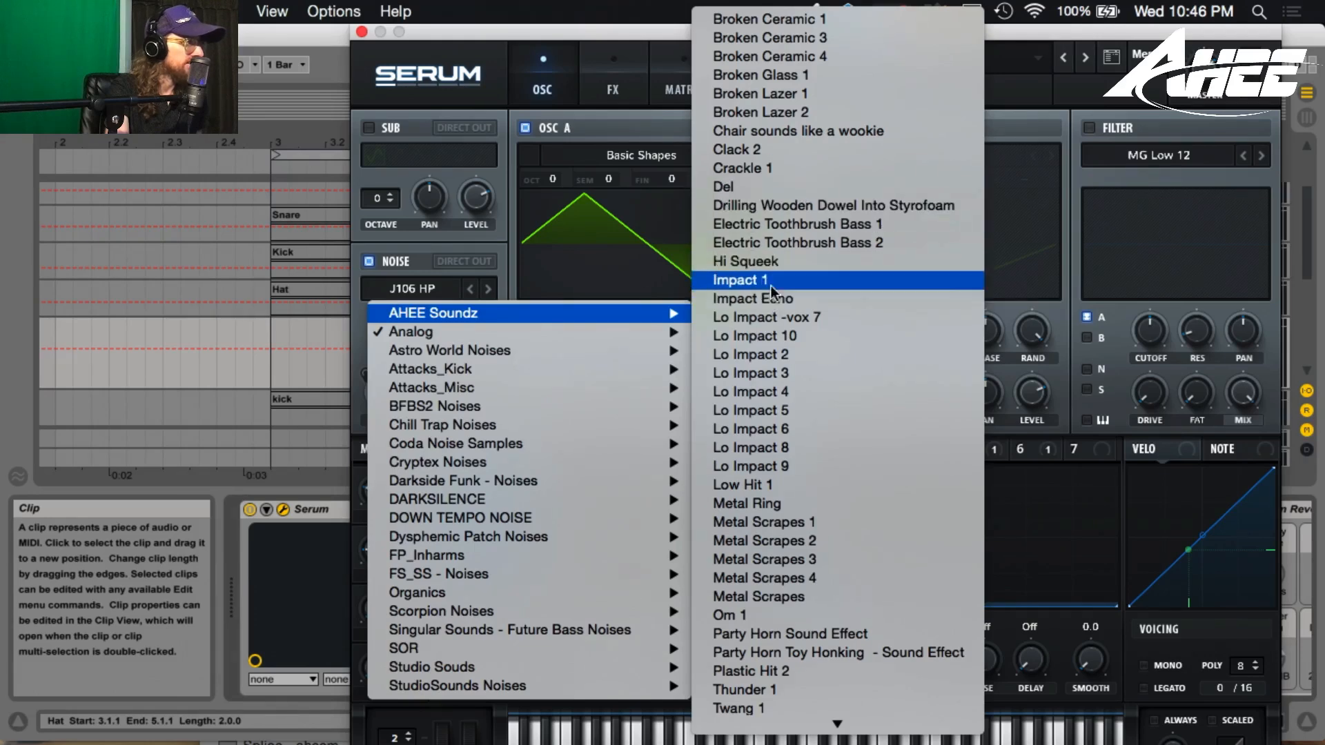
pyautogui.click(766, 74)
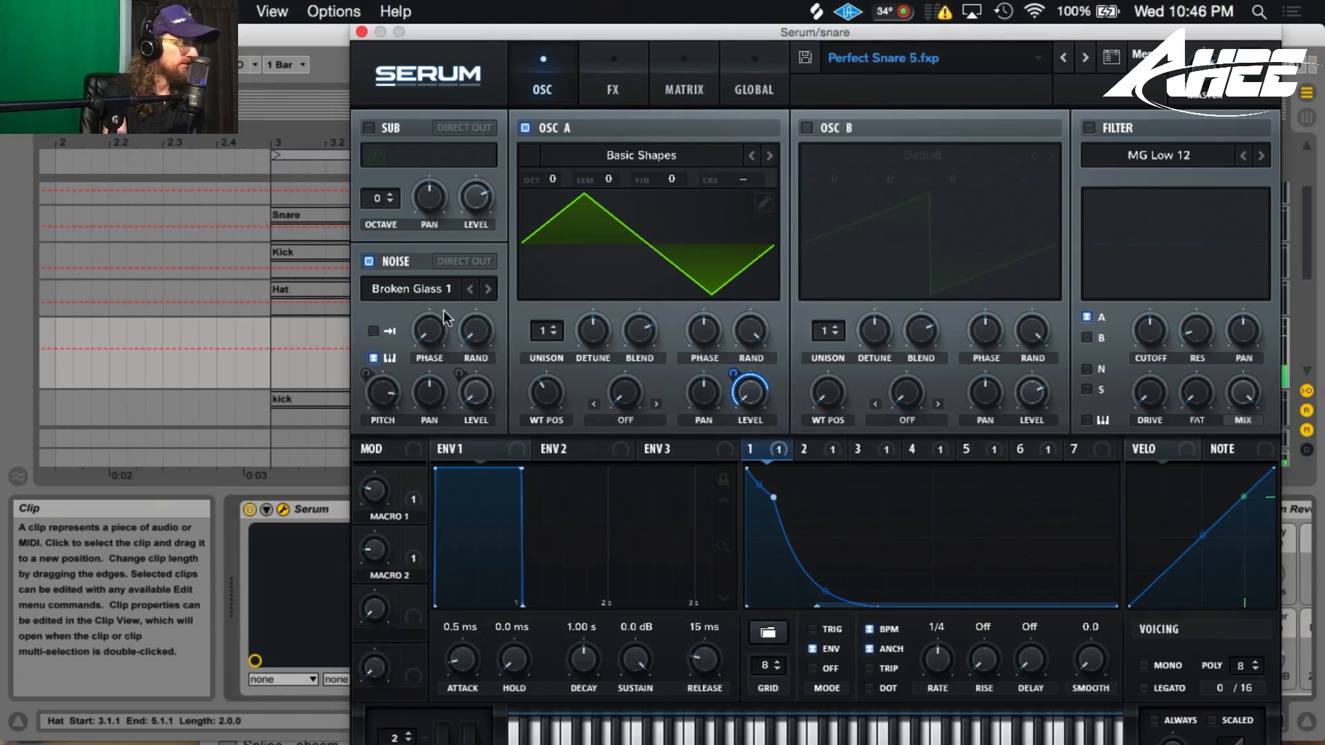
pyautogui.click(429, 295)
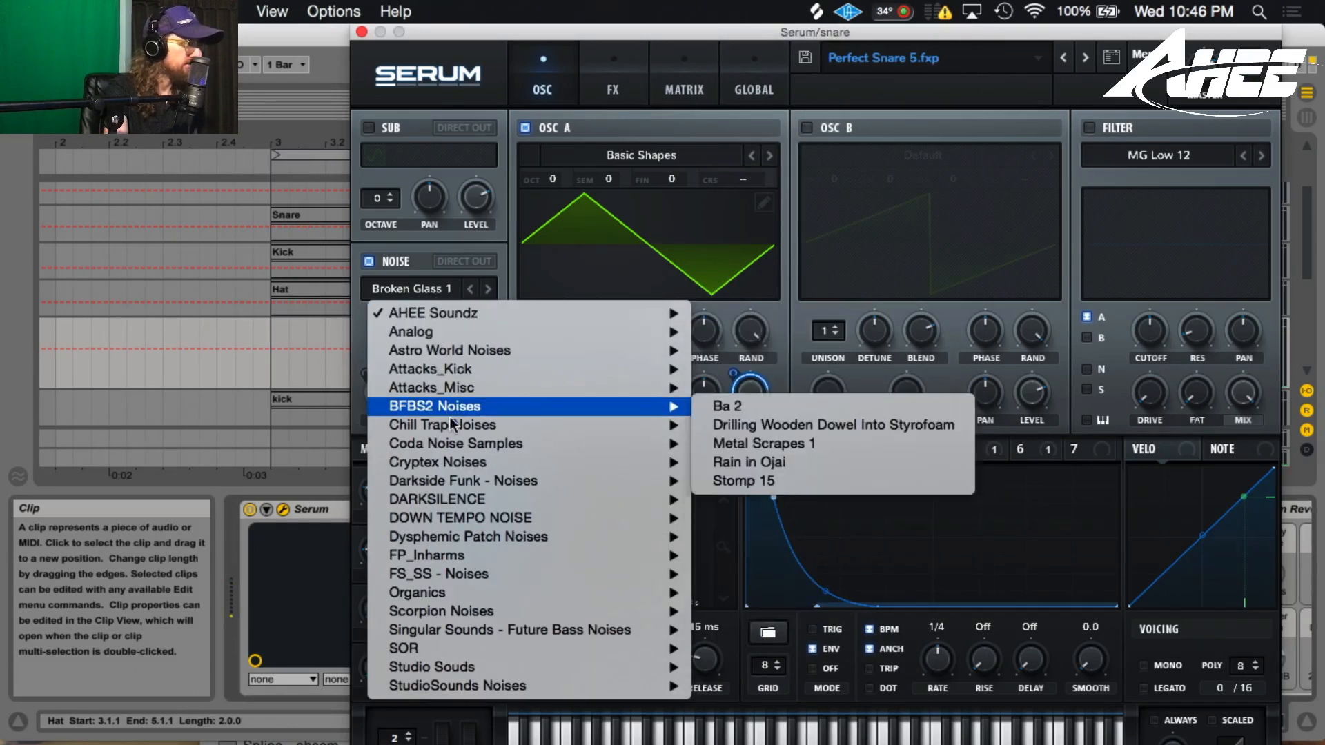
pyautogui.moveTo(456, 390)
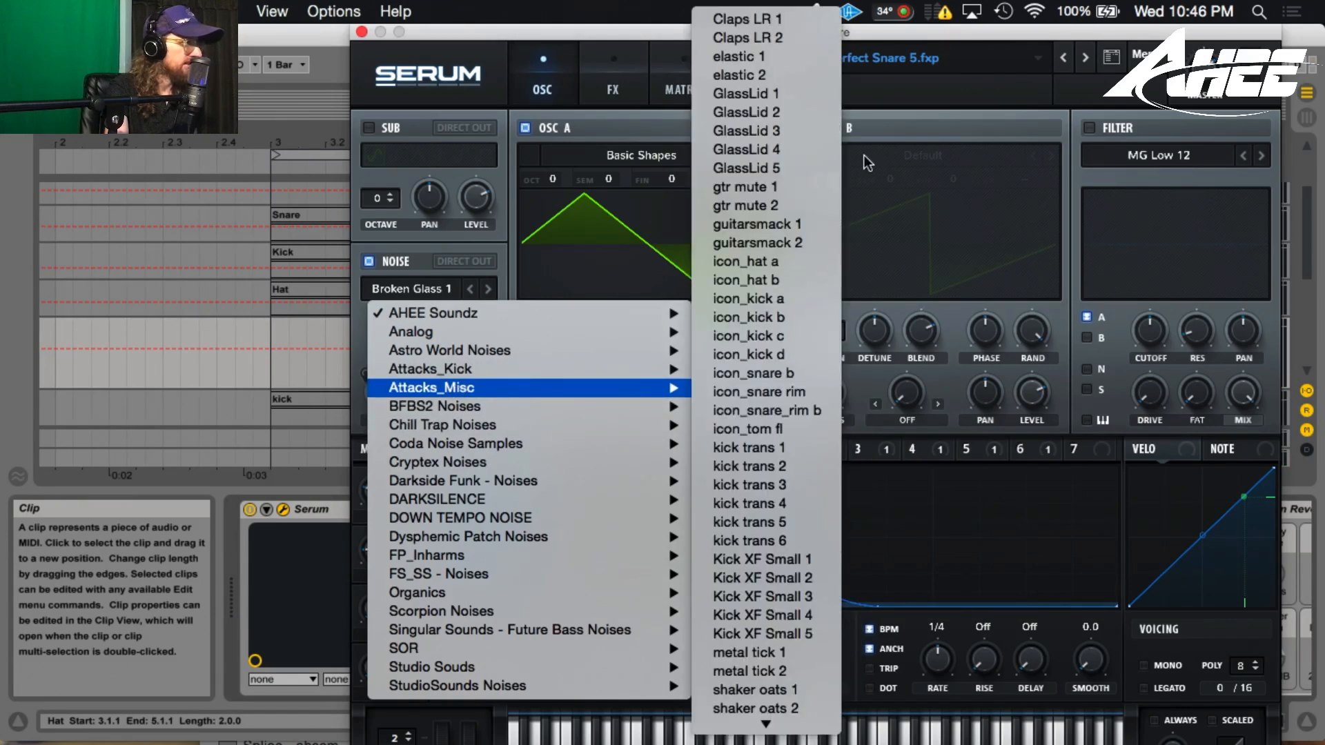
pyautogui.click(759, 149)
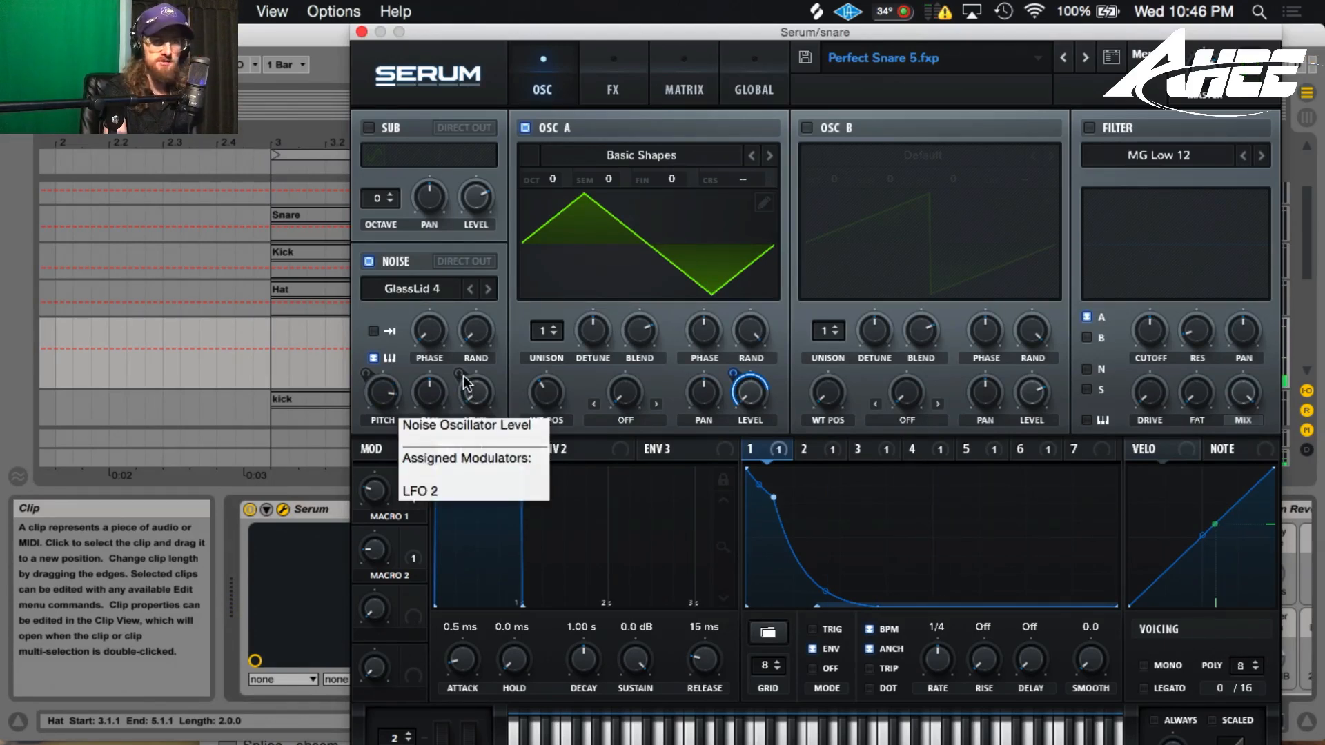
# Step: Try the AHEE Soundz sample Lo Impact -vox 7 in the noise oscillator and audition the snare
pyautogui.click(423, 289)
pyautogui.moveTo(453, 334)
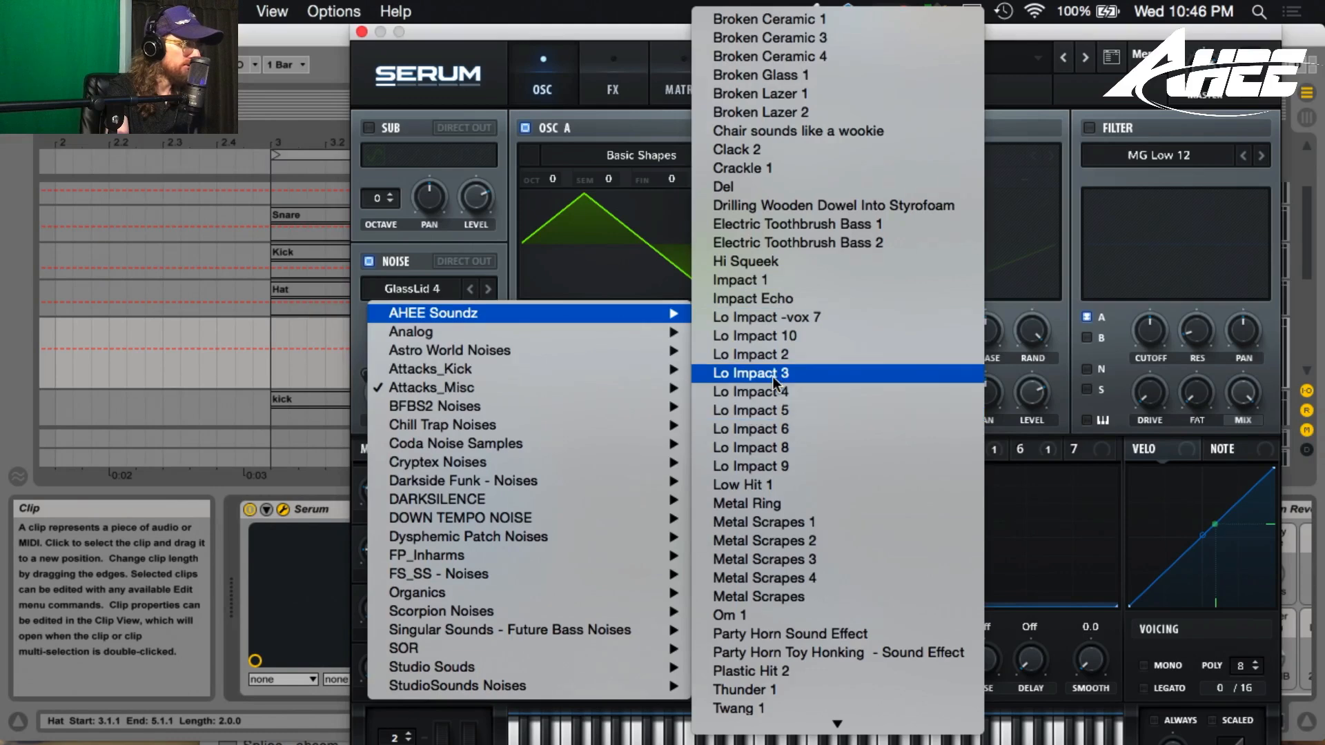
pyautogui.click(768, 318)
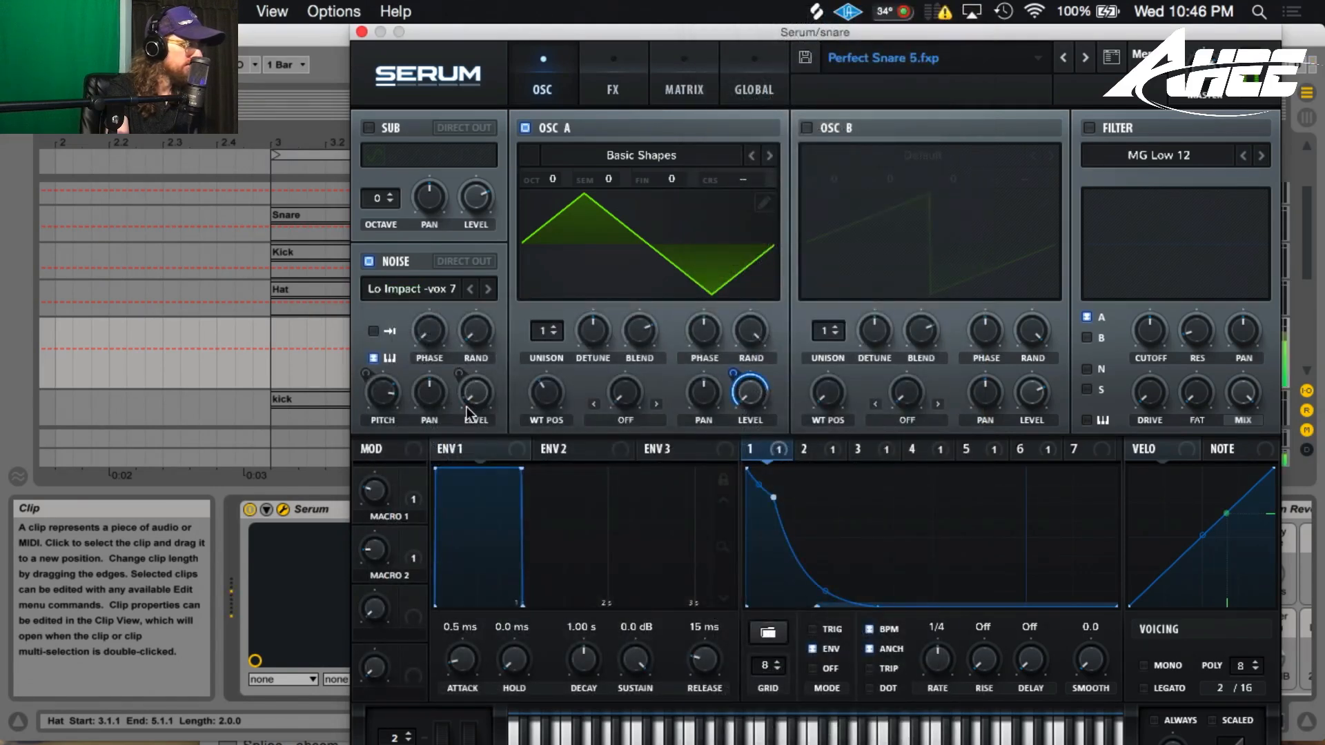
pyautogui.rightClick(468, 404)
pyautogui.click(480, 400)
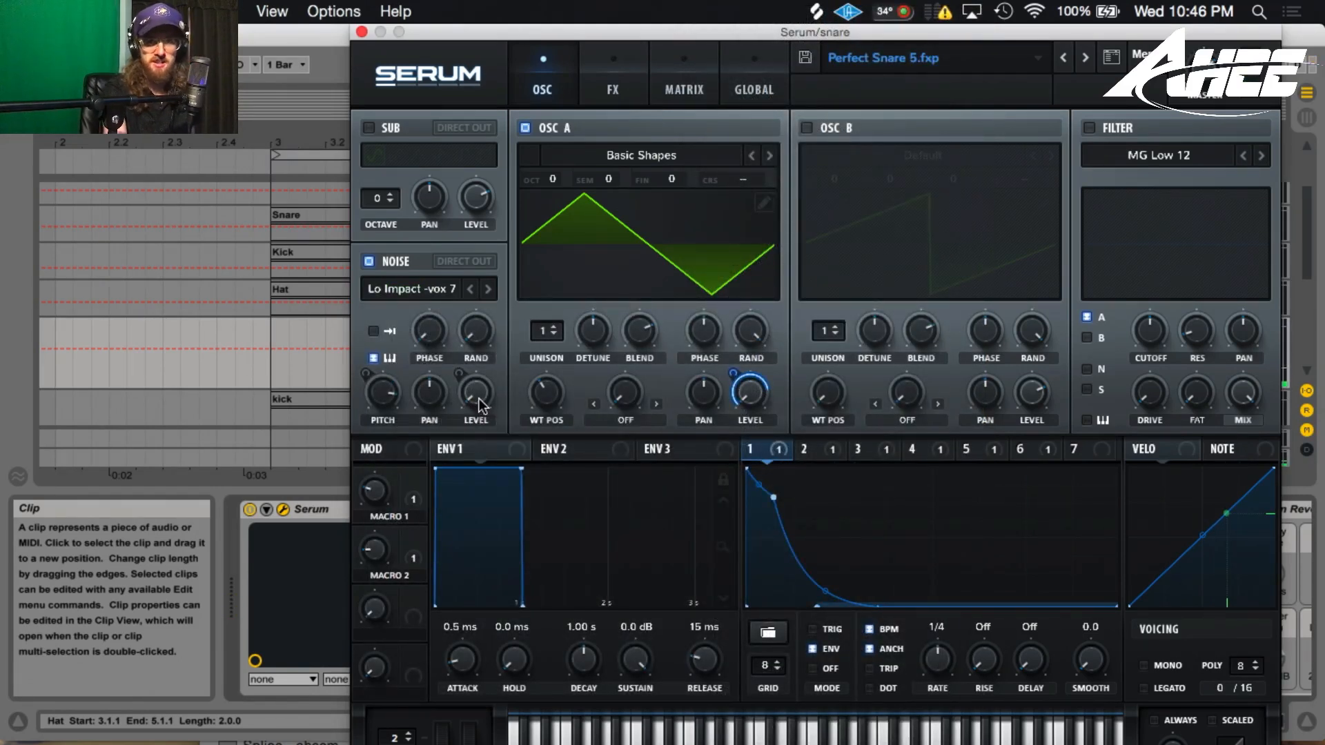
# Step: Return the noise oscillator to the Analog sample J106 HP, briefly trying J 60
pyautogui.click(385, 289)
pyautogui.moveTo(416, 335)
pyautogui.click(785, 446)
pyautogui.click(470, 289)
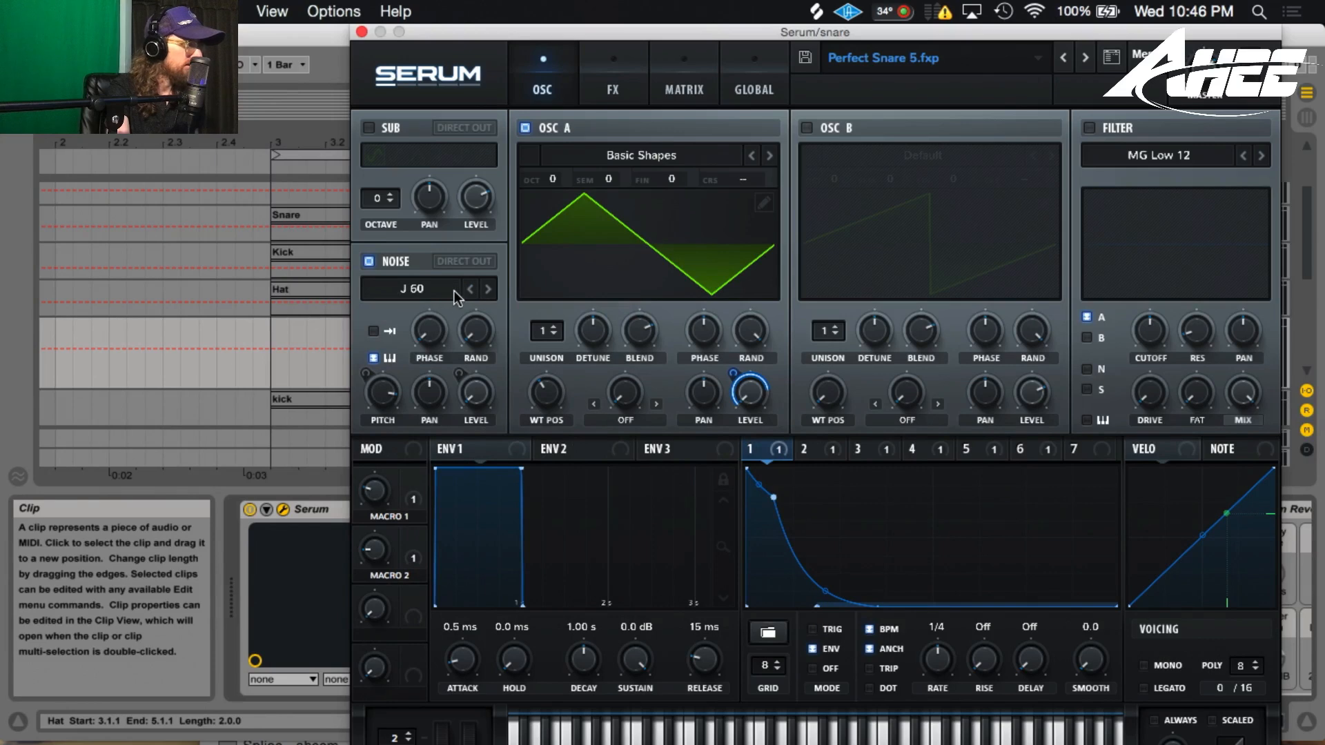
pyautogui.click(488, 289)
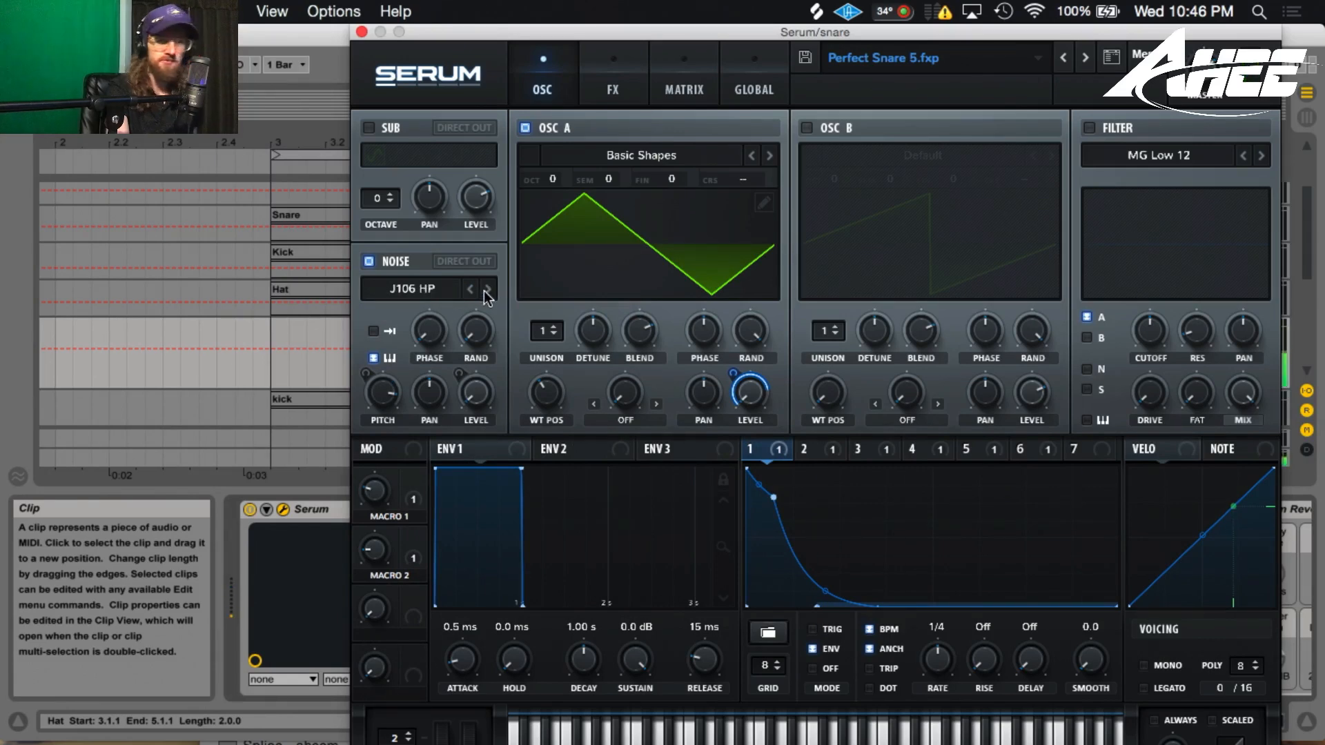
# Step: Close Serum and activate AHEE's Sidechain Reverb on the snare track, comparing the snare with and without it
pyautogui.click(362, 31)
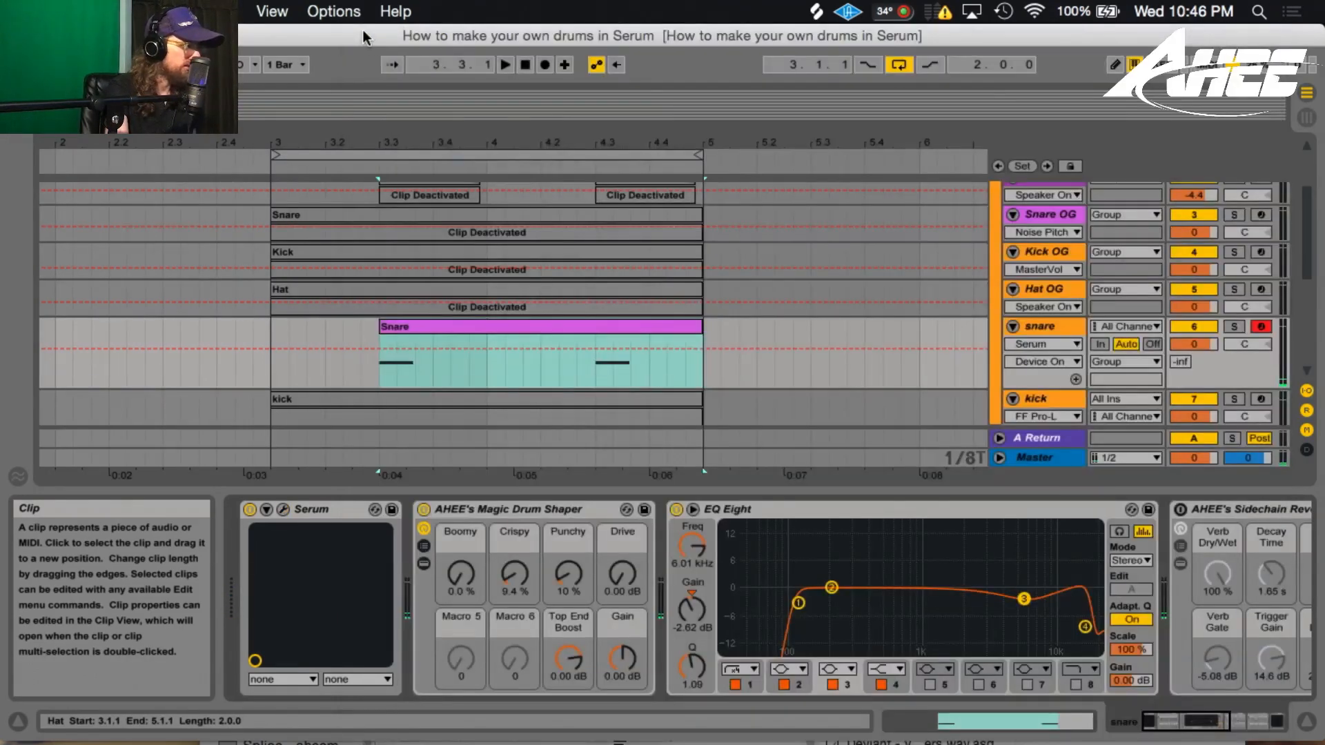
pyautogui.moveTo(1209, 737); pyautogui.dragTo(1238, 737)
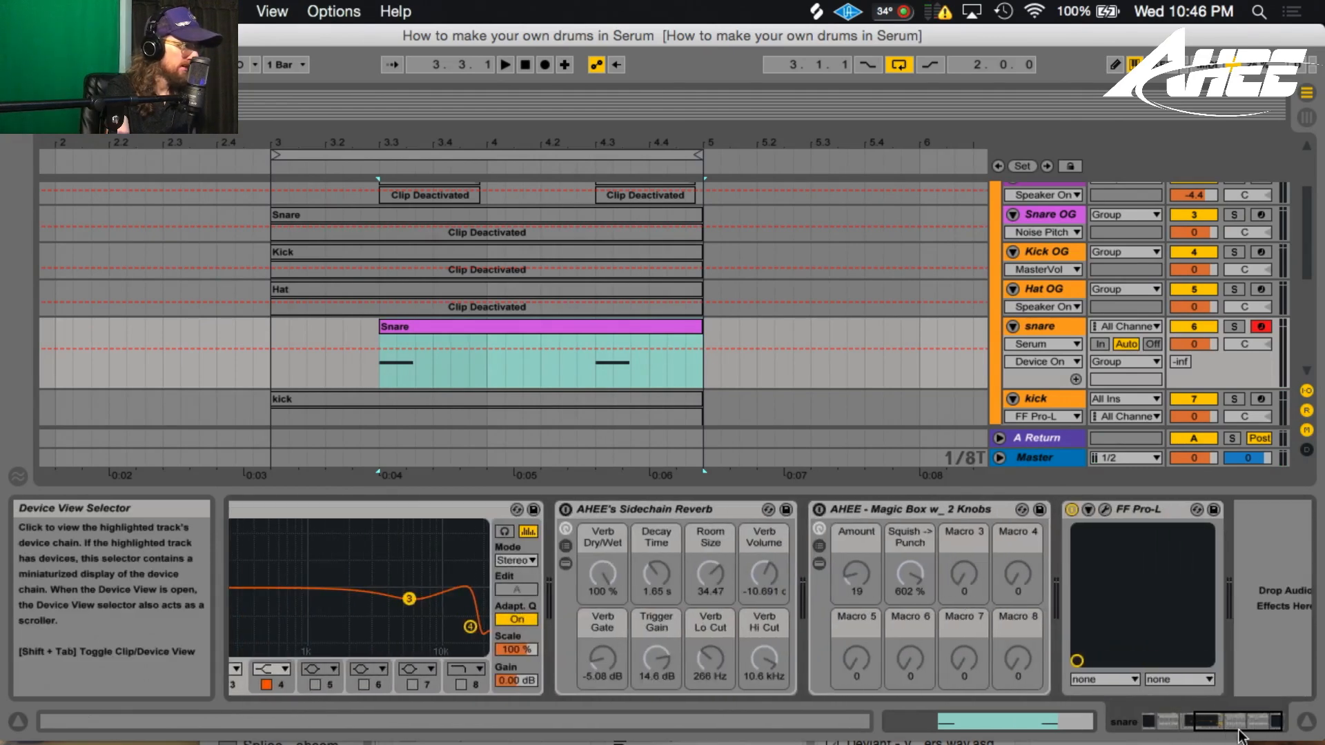
pyautogui.click(633, 510)
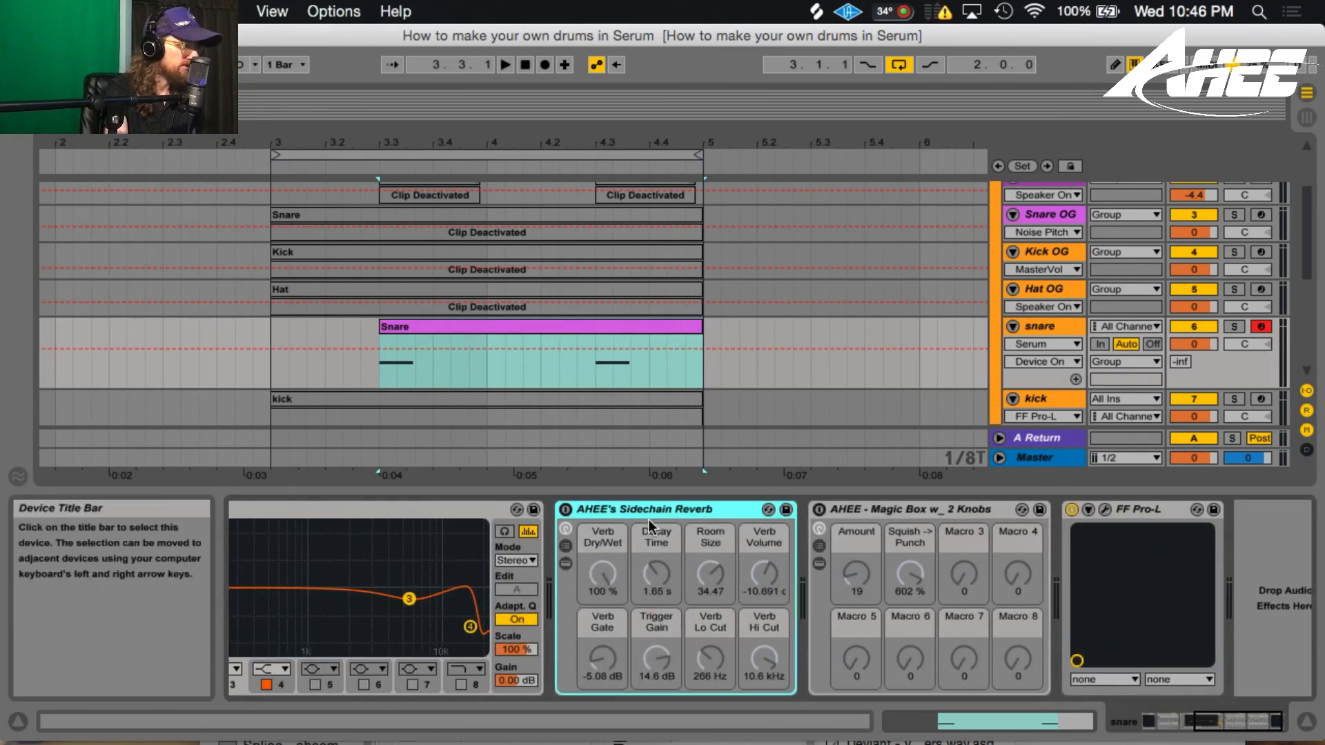
pyautogui.click(565, 509)
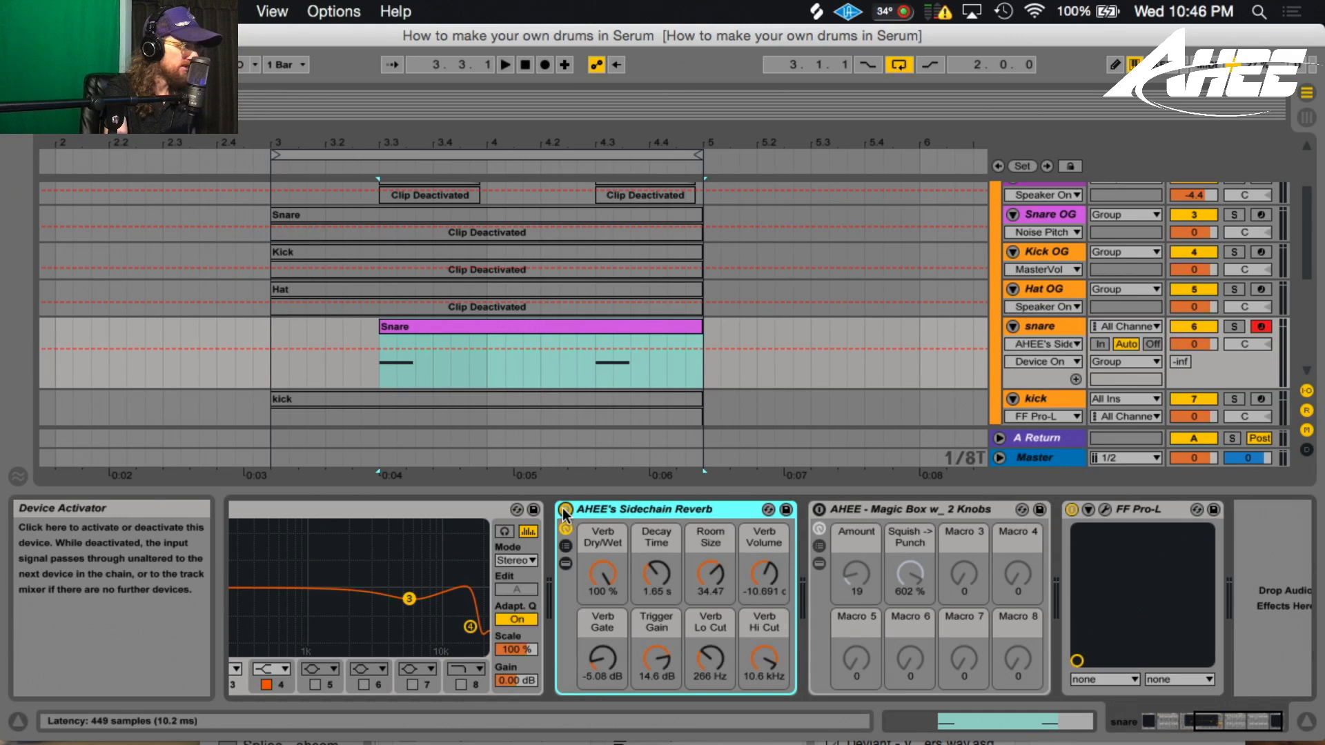
pyautogui.click(565, 509)
pyautogui.click(565, 510)
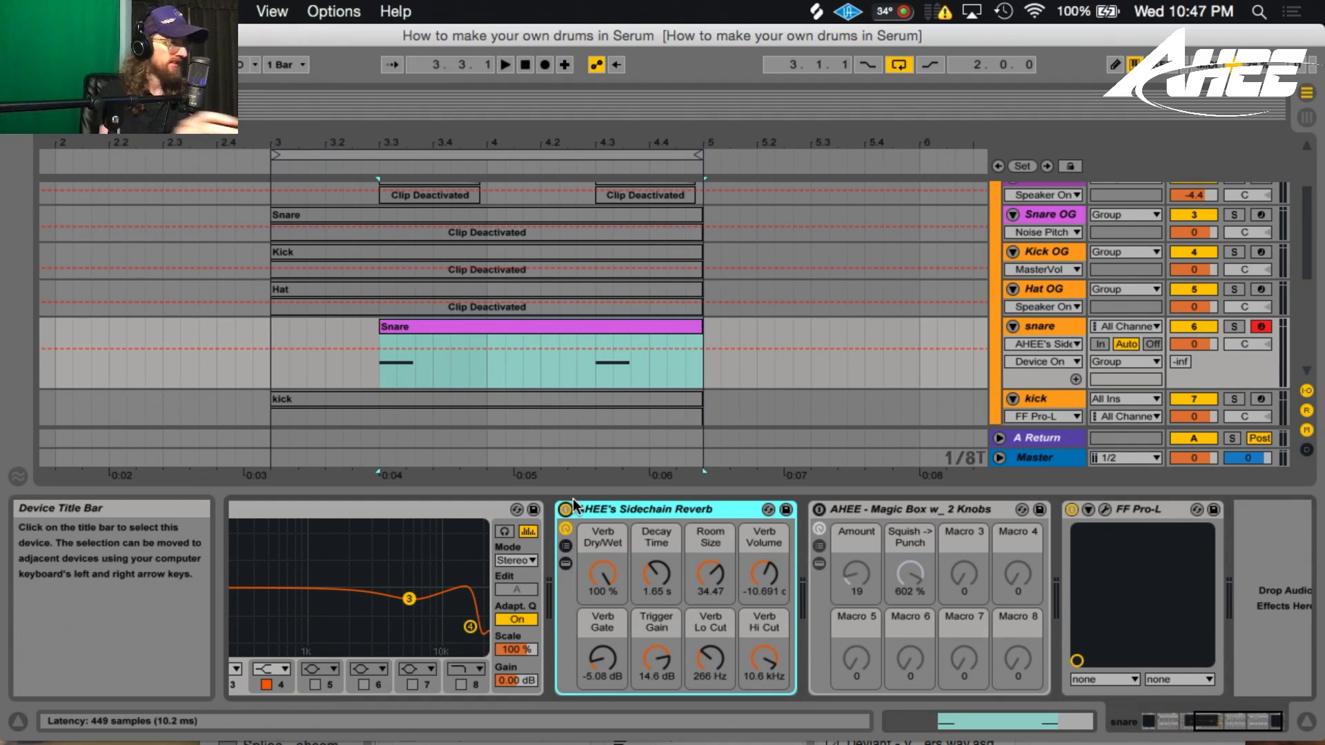
# Step: Activate AHEE - Magic Box w_ 2 Knobs on the snare track, comparing the snare with it on and off
pyautogui.click(904, 512)
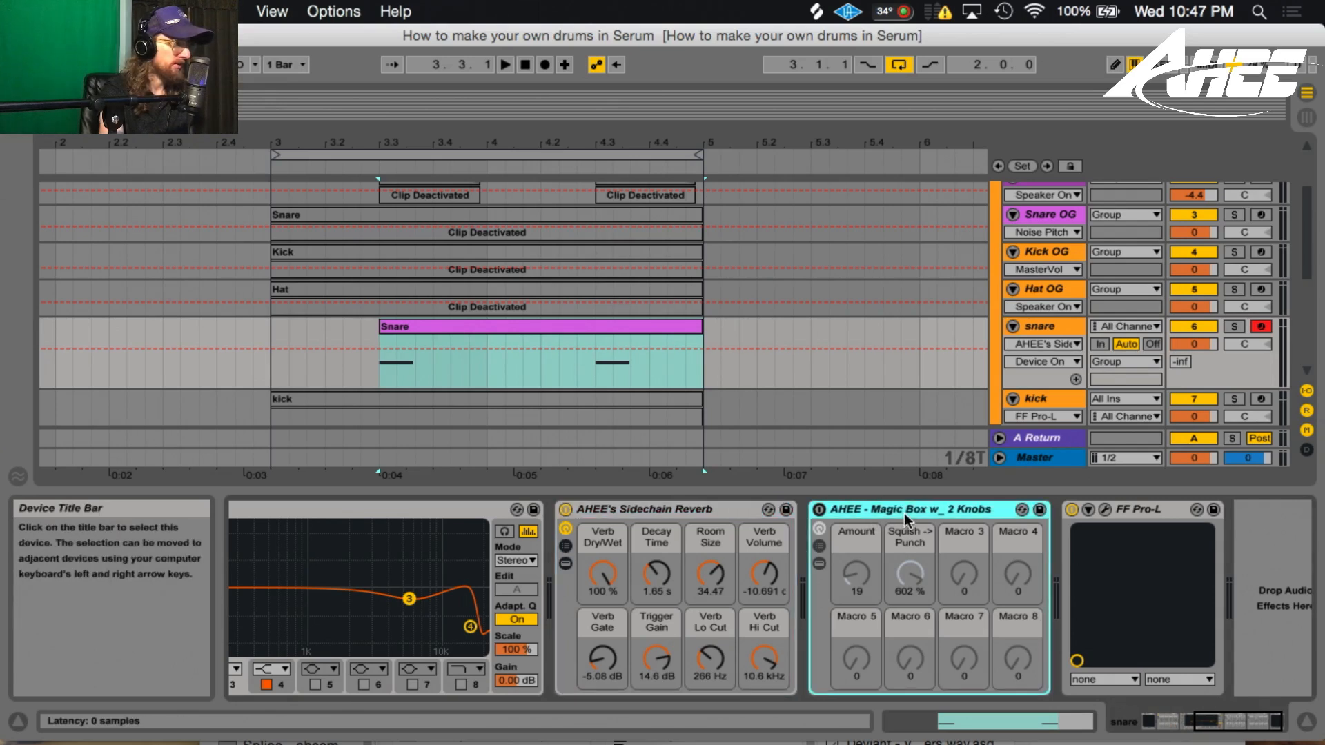
pyautogui.click(819, 509)
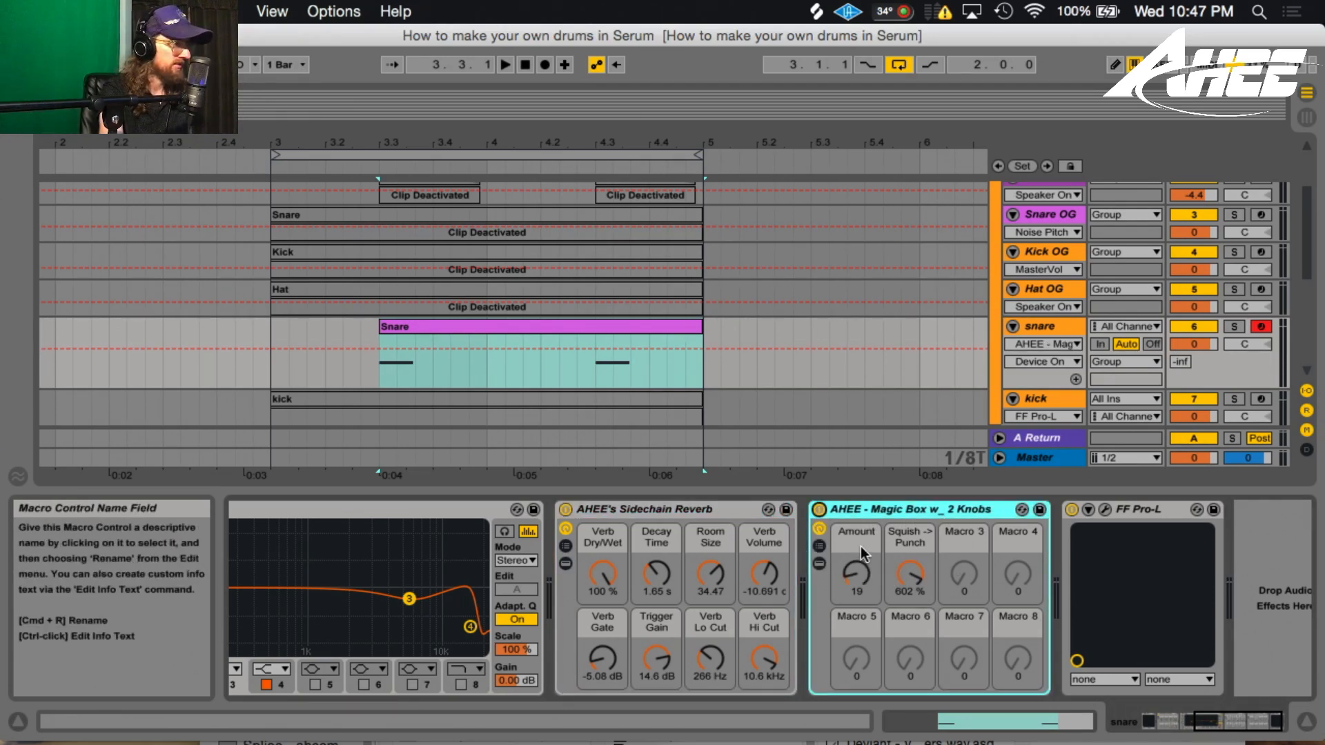
pyautogui.click(820, 511)
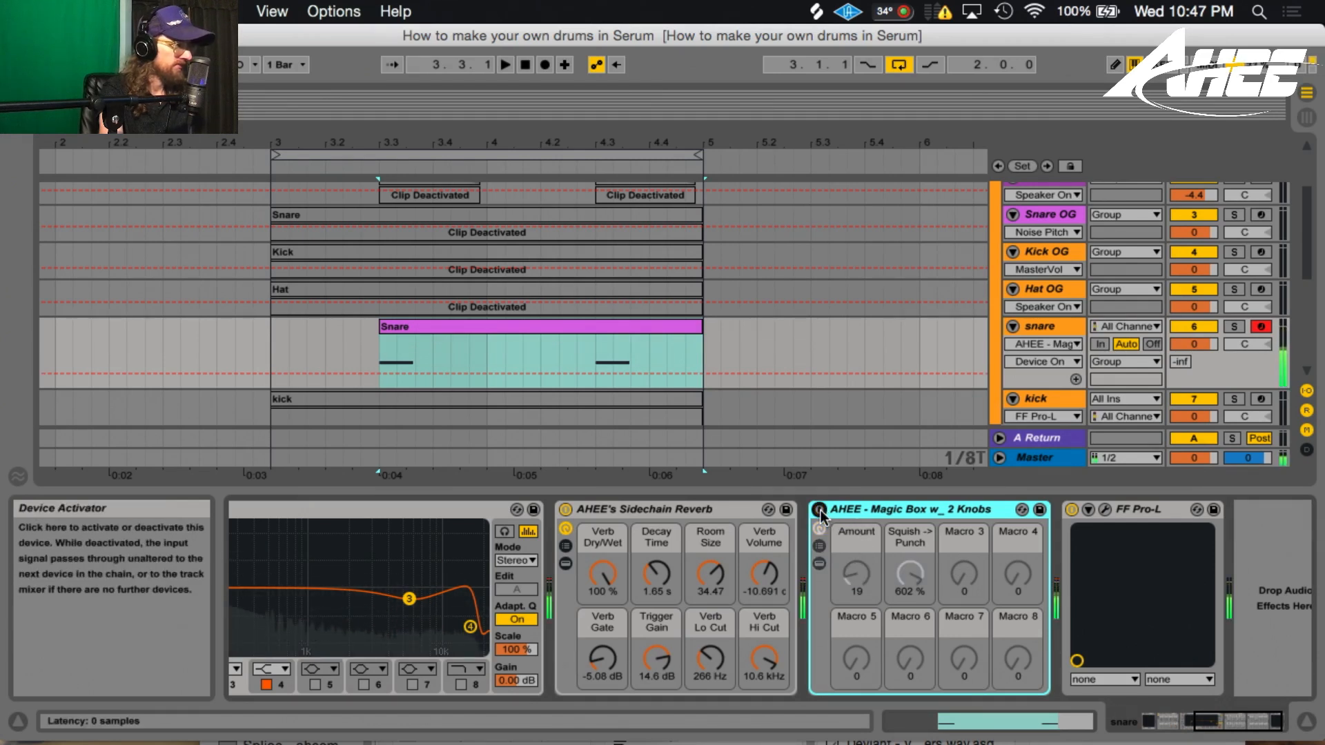
pyautogui.click(820, 510)
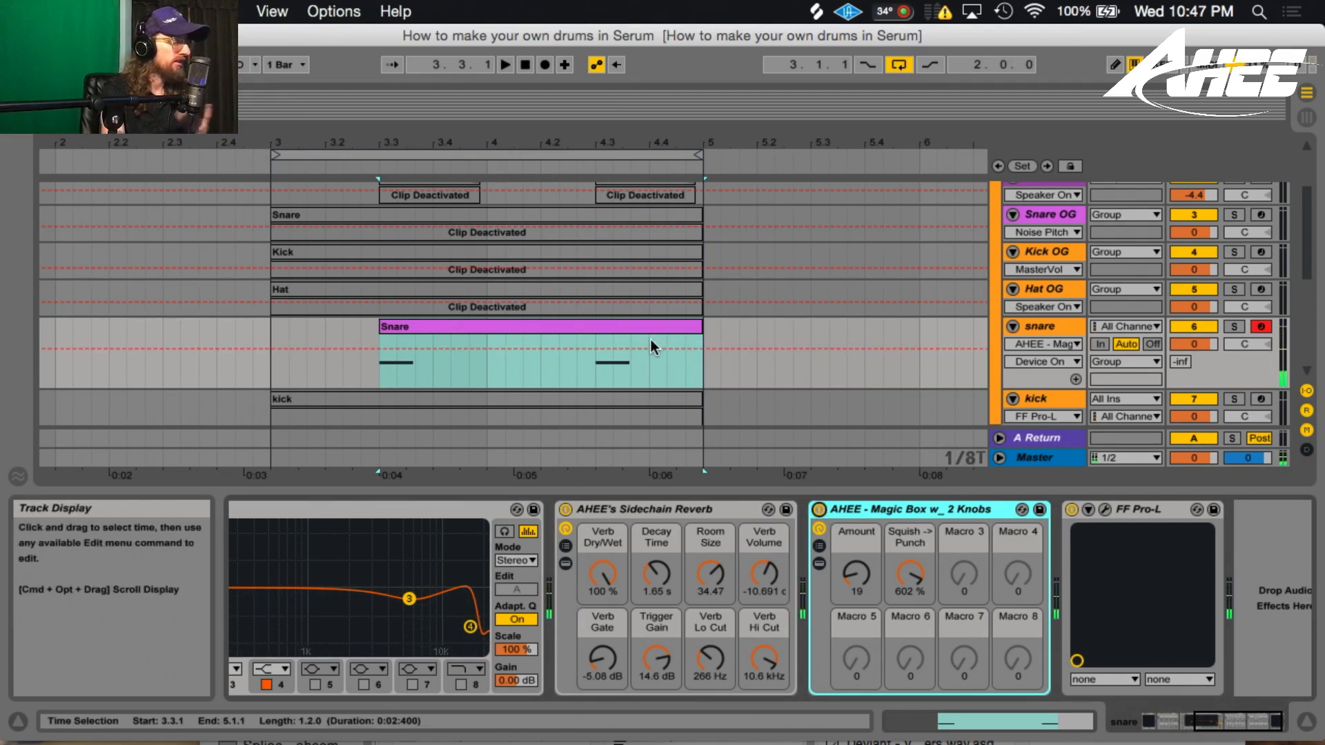
# Step: Activate the first Phat Snare 2 clip, solo the Real Snare track and audition the sample without EQ Eight and OTT
pyautogui.scroll(2, 645, 348)
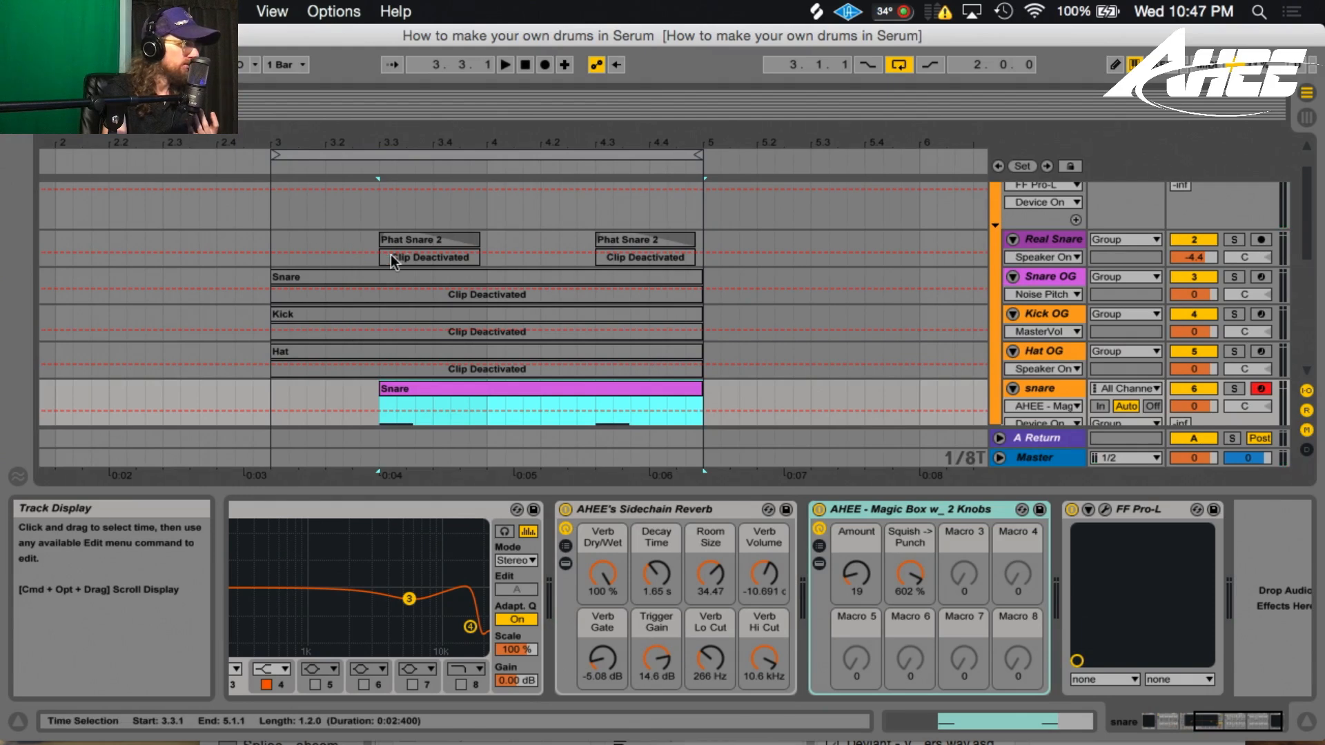
pyautogui.click(412, 242)
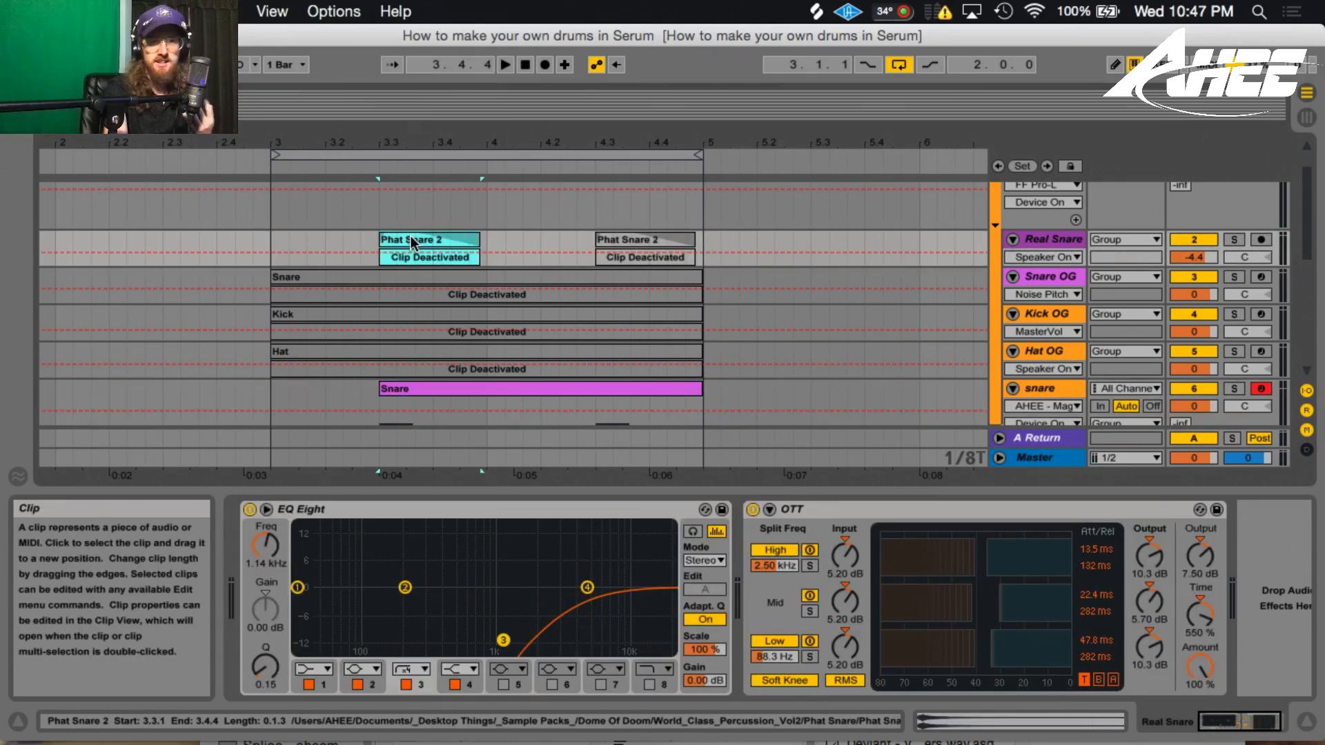
pyautogui.press('0')
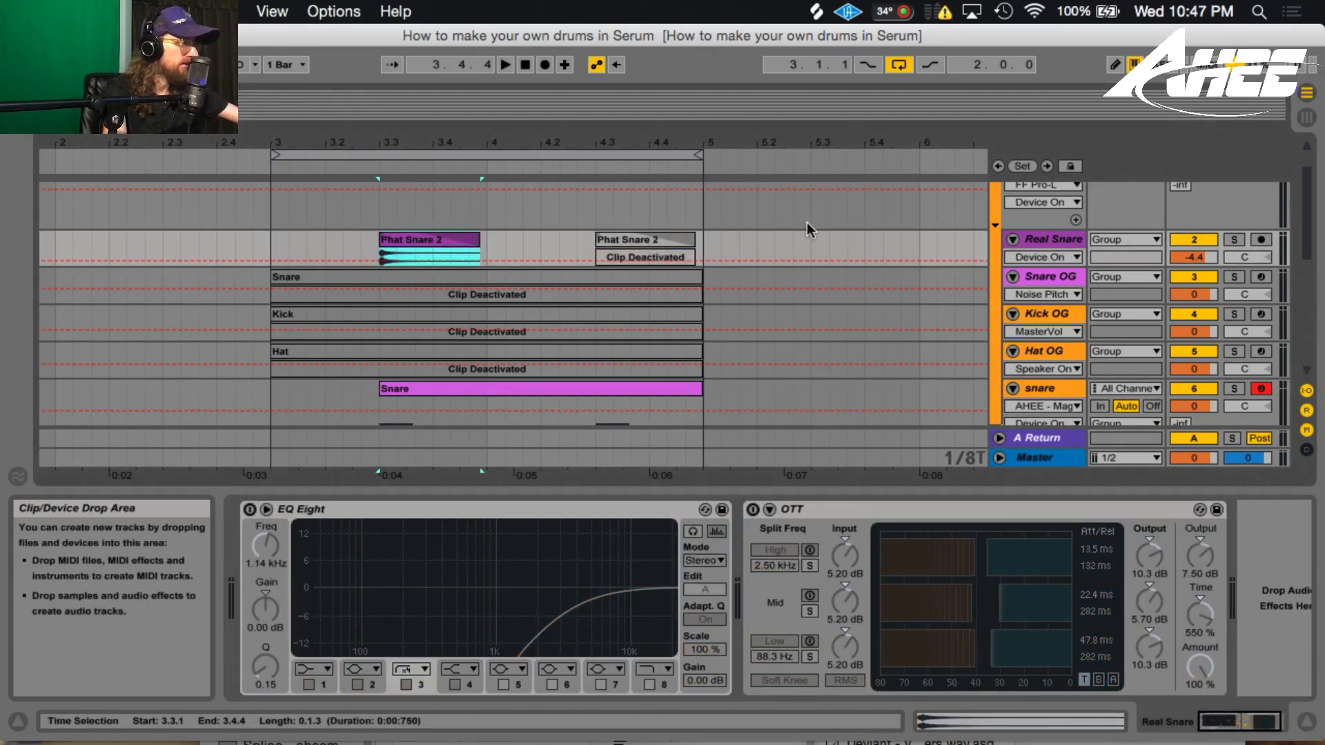
pyautogui.click(1226, 239)
pyautogui.press('space')
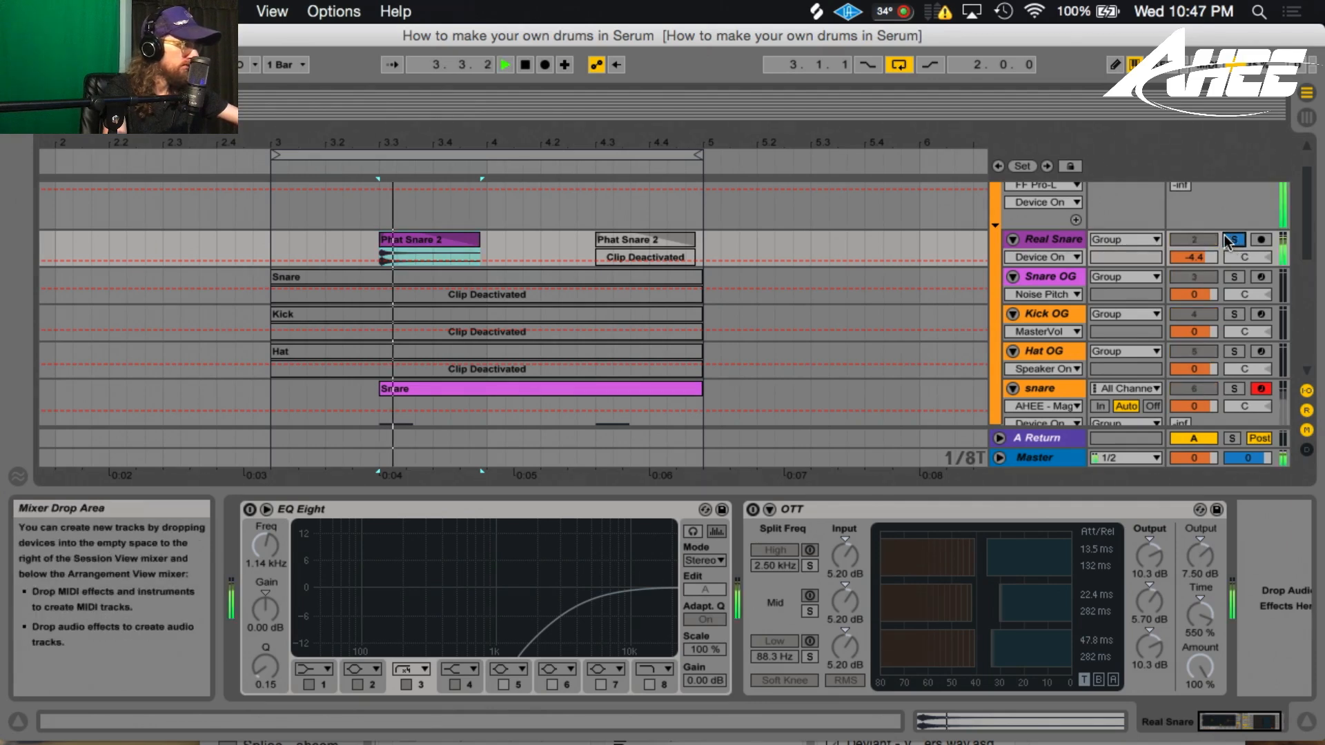
pyautogui.press('space')
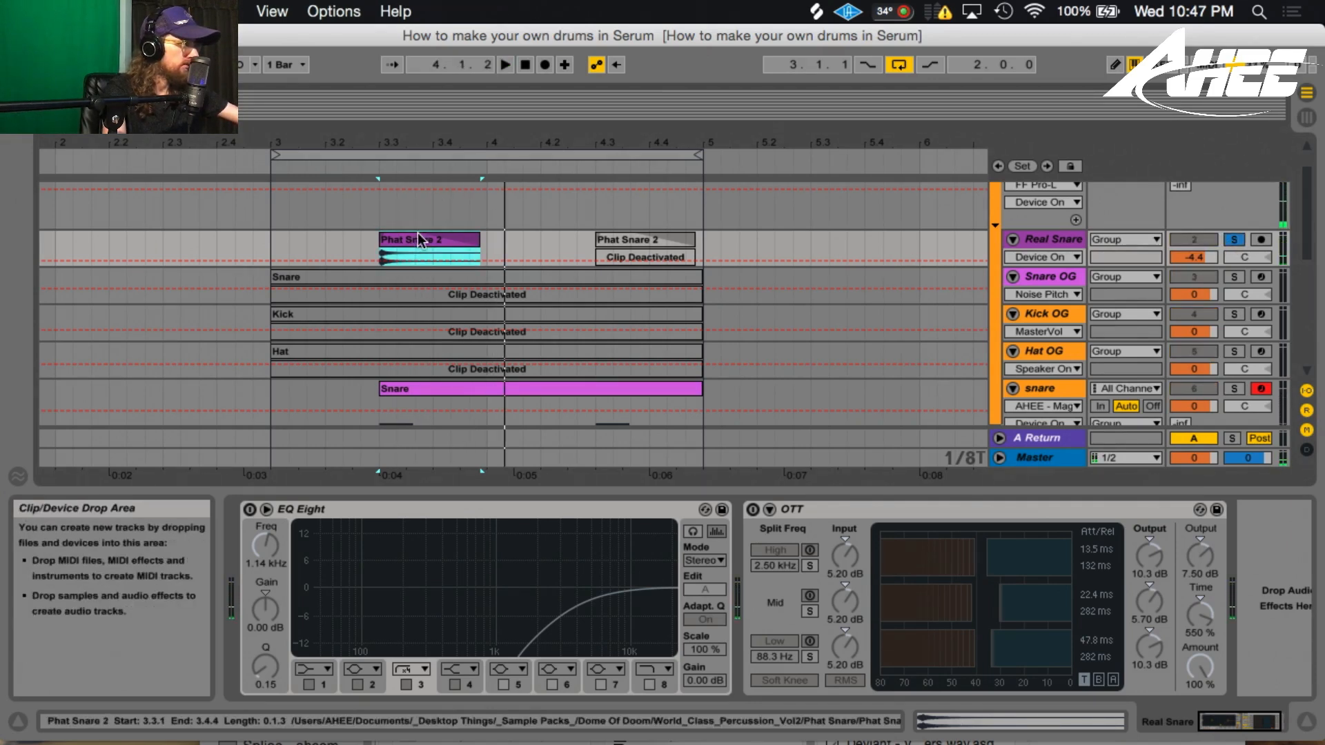
pyautogui.click(483, 250)
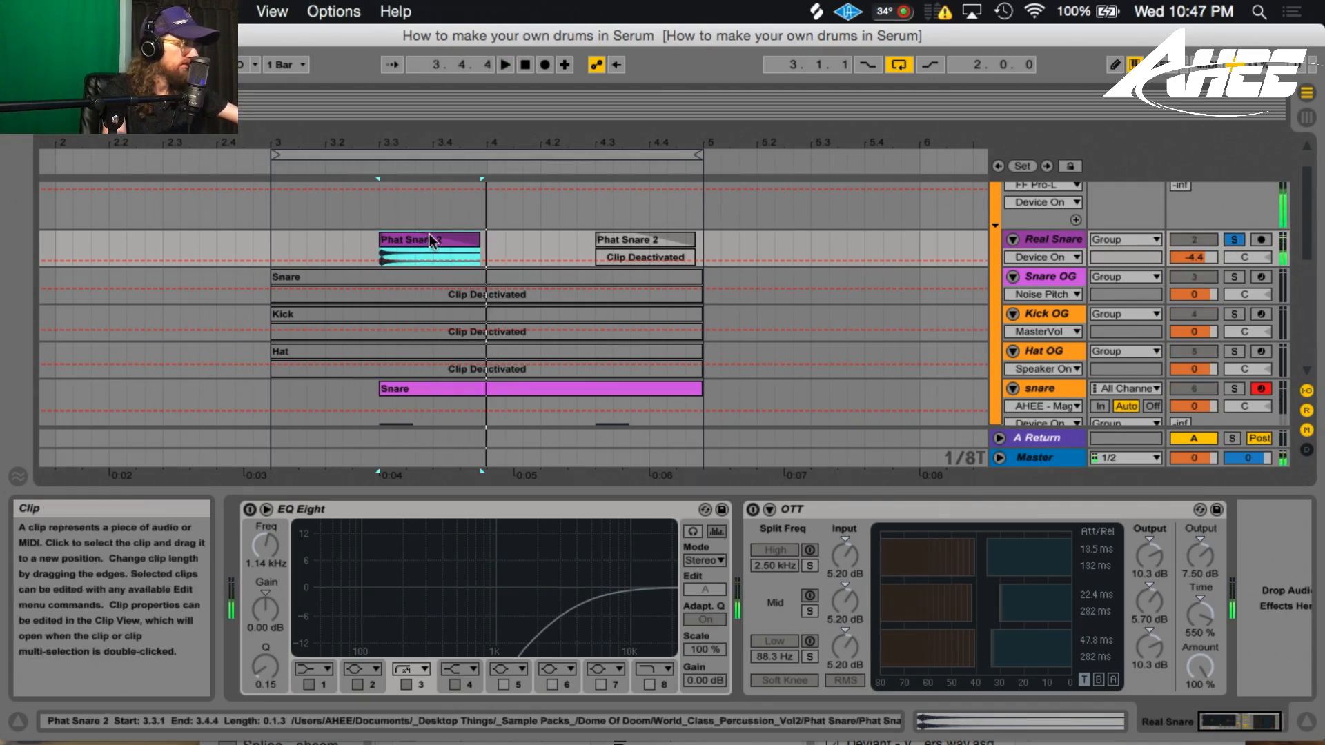
# Step: Turn EQ Eight and OTT on for the Real Snare track, audition the processed sample, and unsolo the track
pyautogui.click(249, 510)
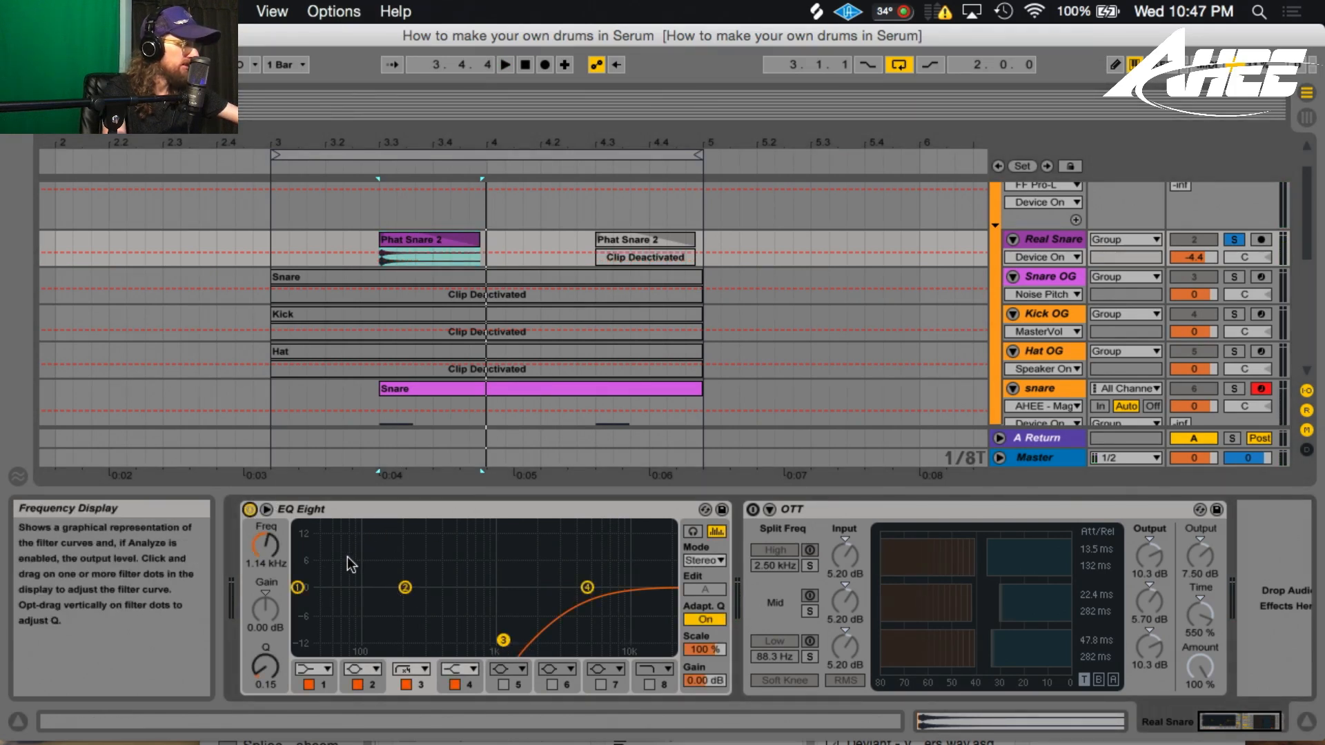
pyautogui.click(752, 509)
pyautogui.click(418, 391)
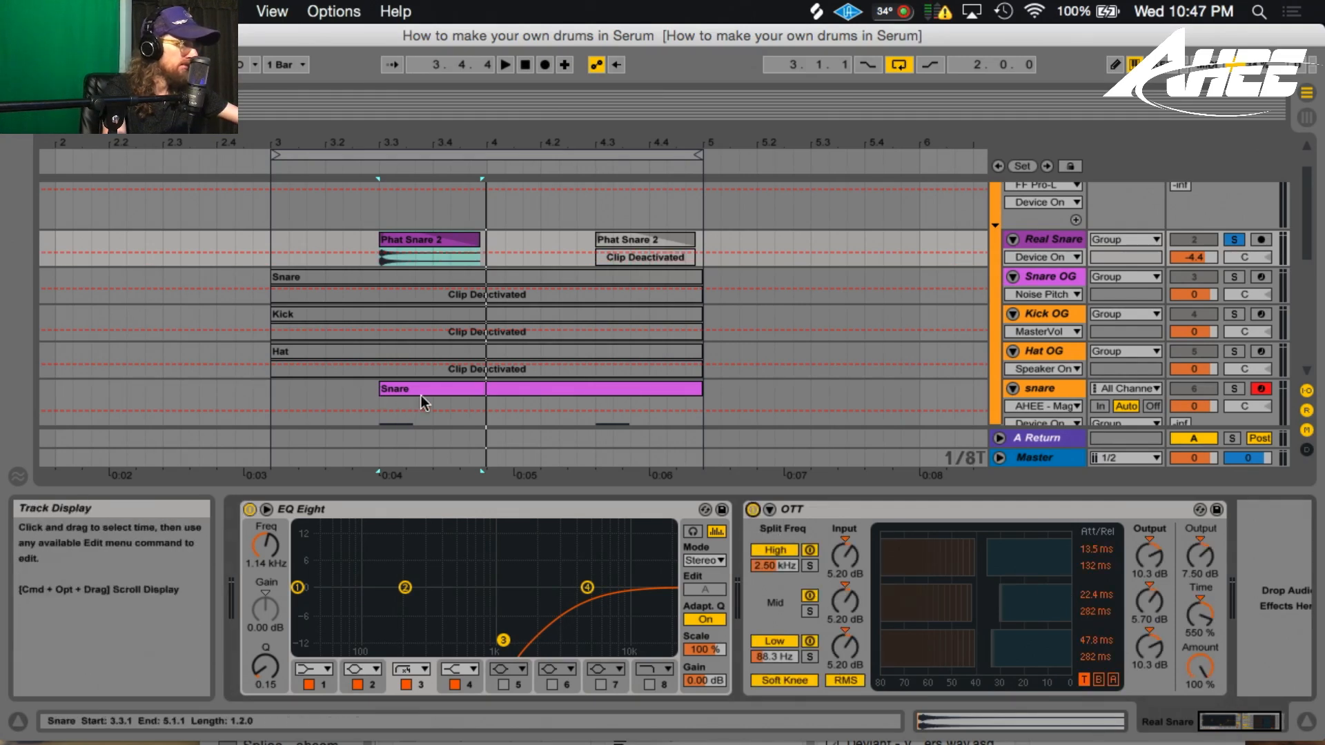
pyautogui.press('space')
pyautogui.press('space')
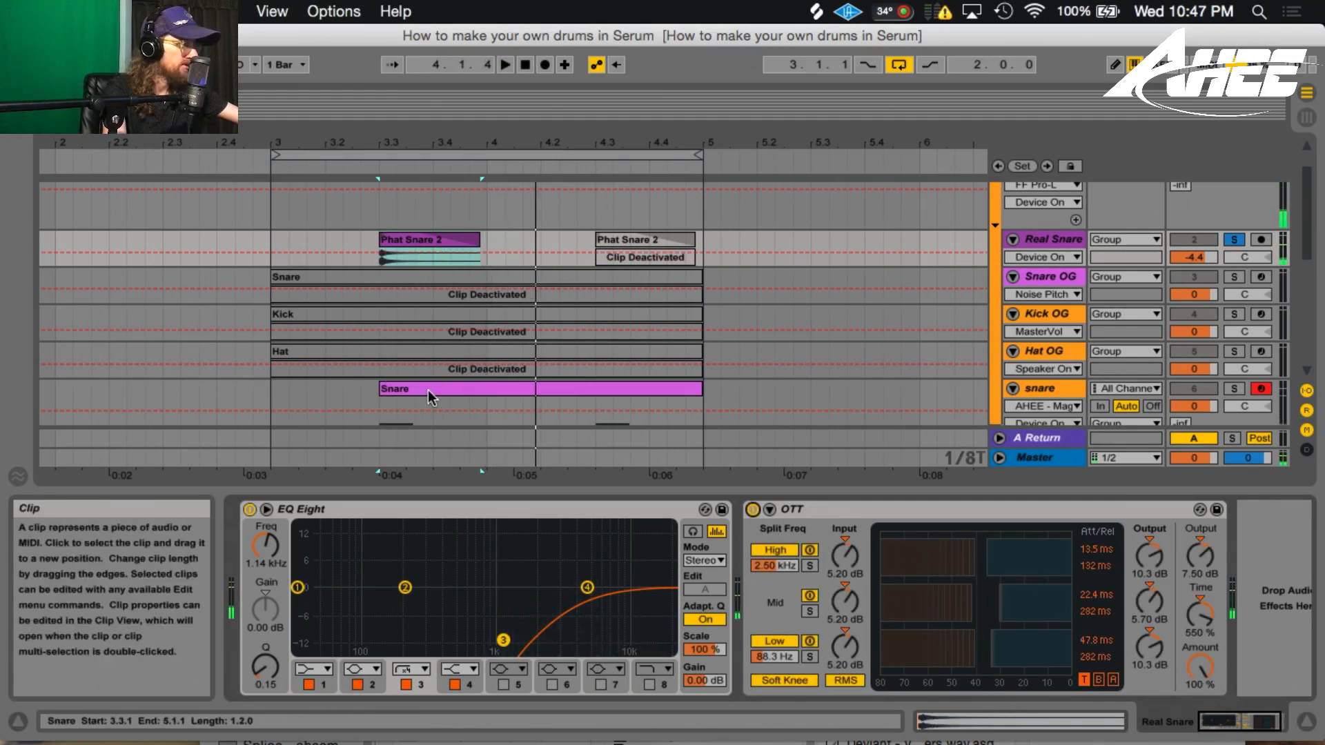
pyautogui.click(1234, 240)
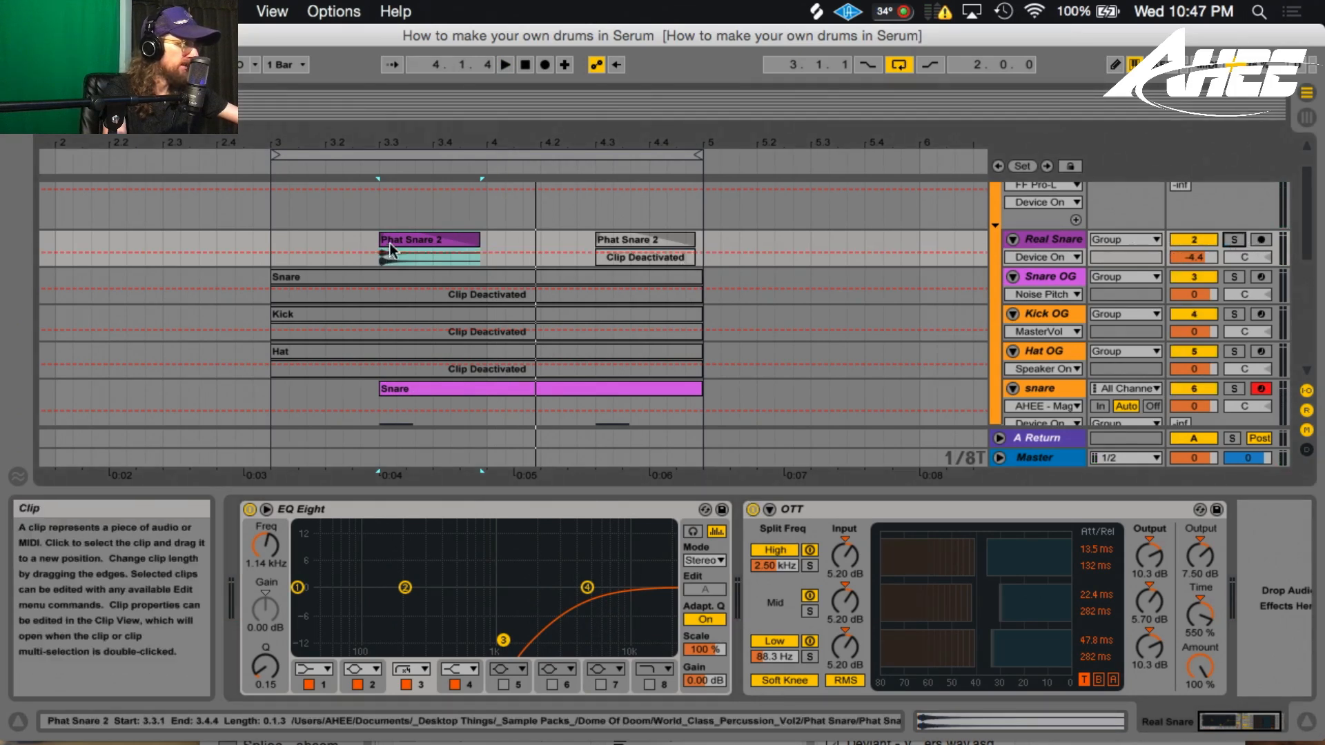
# Step: Switch off AHEE's Sidechain Reverb and Magic Box on the snare track, and play the Serum snare layered with Phat Snare 2
pyautogui.click(461, 389)
pyautogui.click(566, 509)
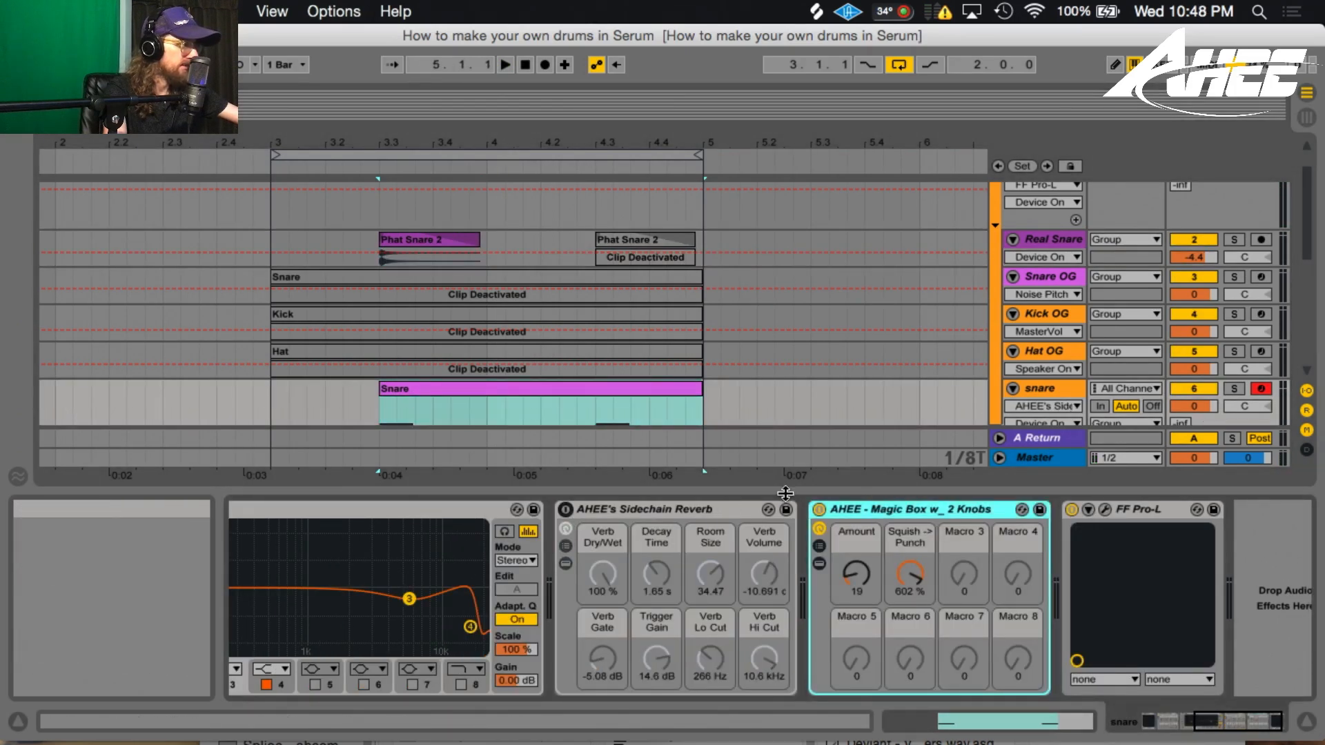
pyautogui.click(819, 509)
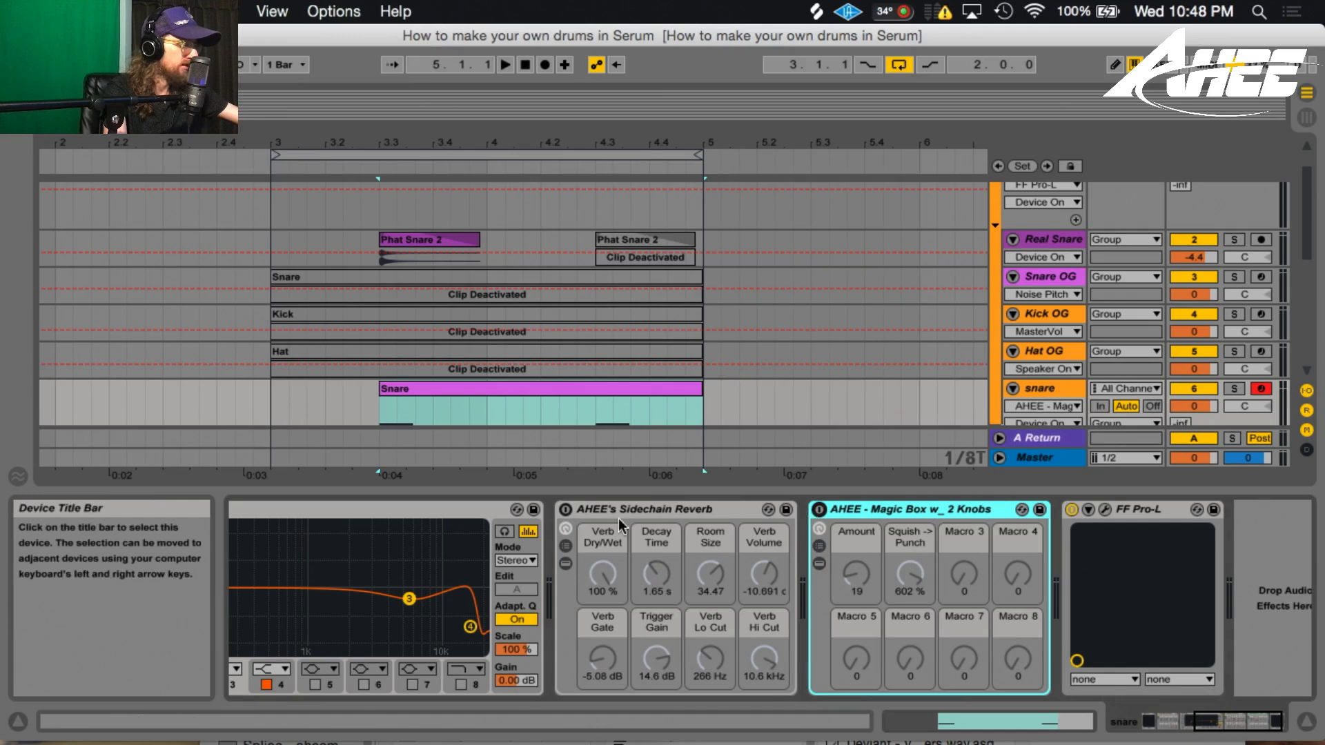
pyautogui.click(414, 240)
pyautogui.press('space')
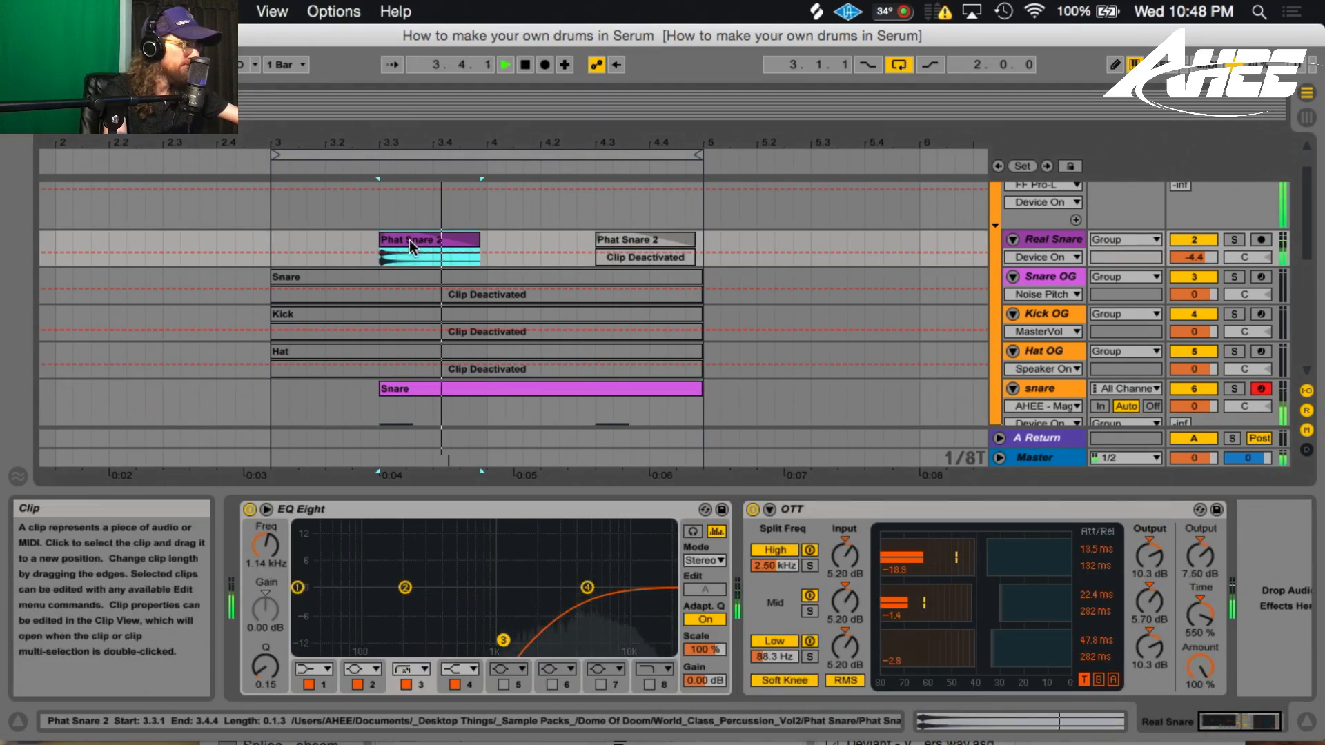
# Step: Deactivate the Phat Snare 2 and Serum snare clips, and open Serum on the hihat track
pyautogui.press('0')
pyautogui.press('0')
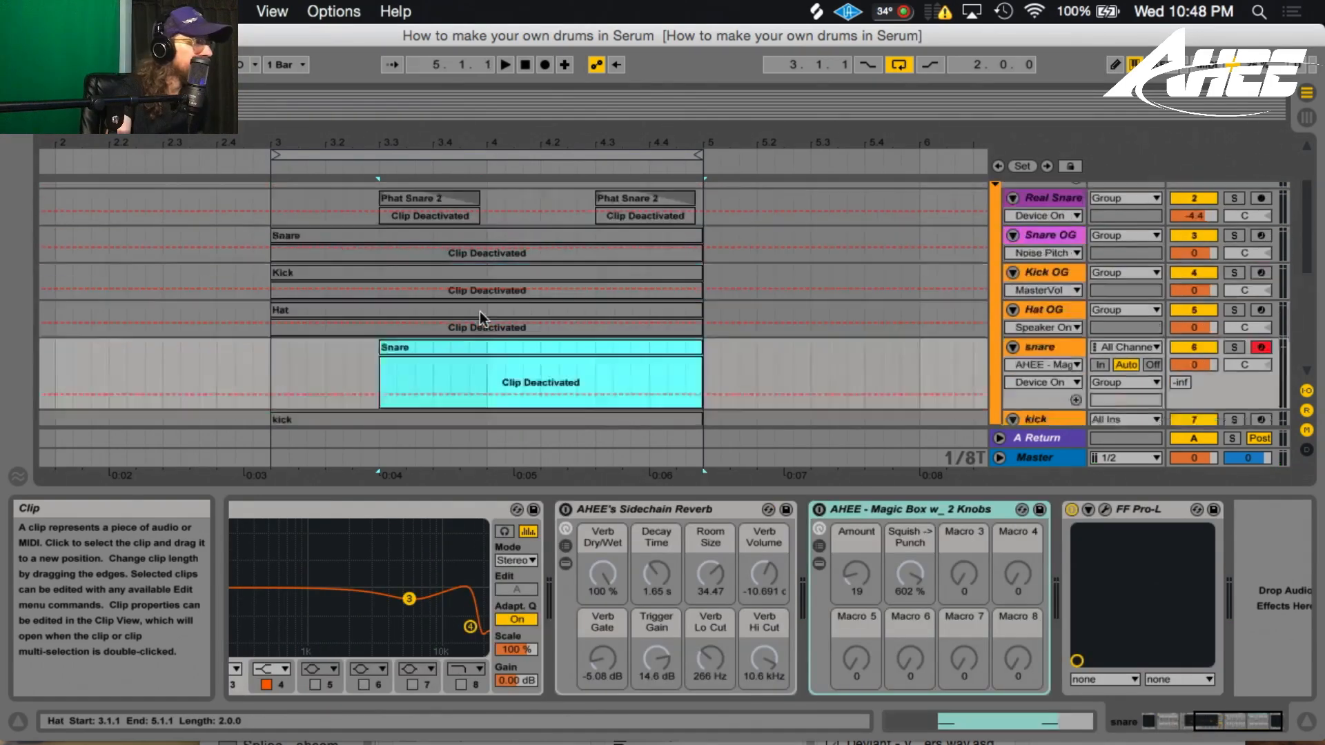
pyautogui.click(1045, 207)
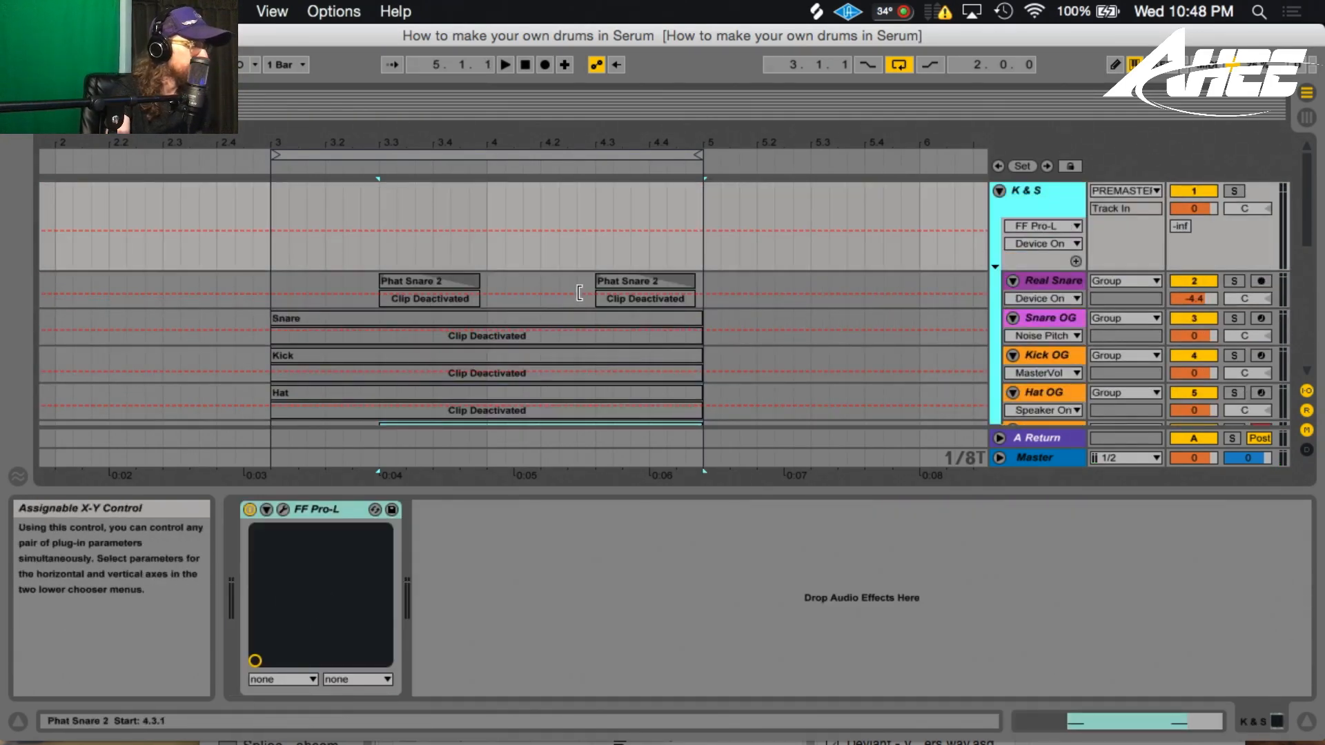
pyautogui.scroll(-5, 445, 298)
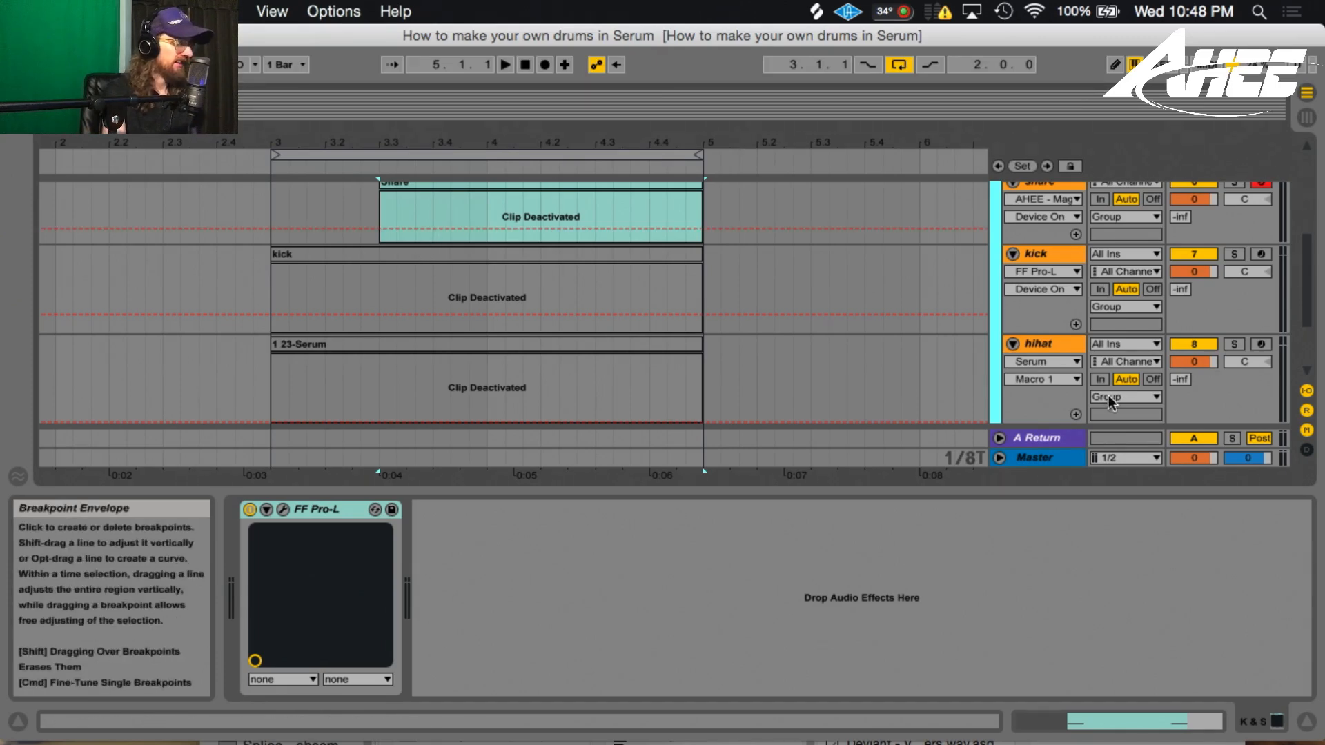
pyautogui.click(537, 349)
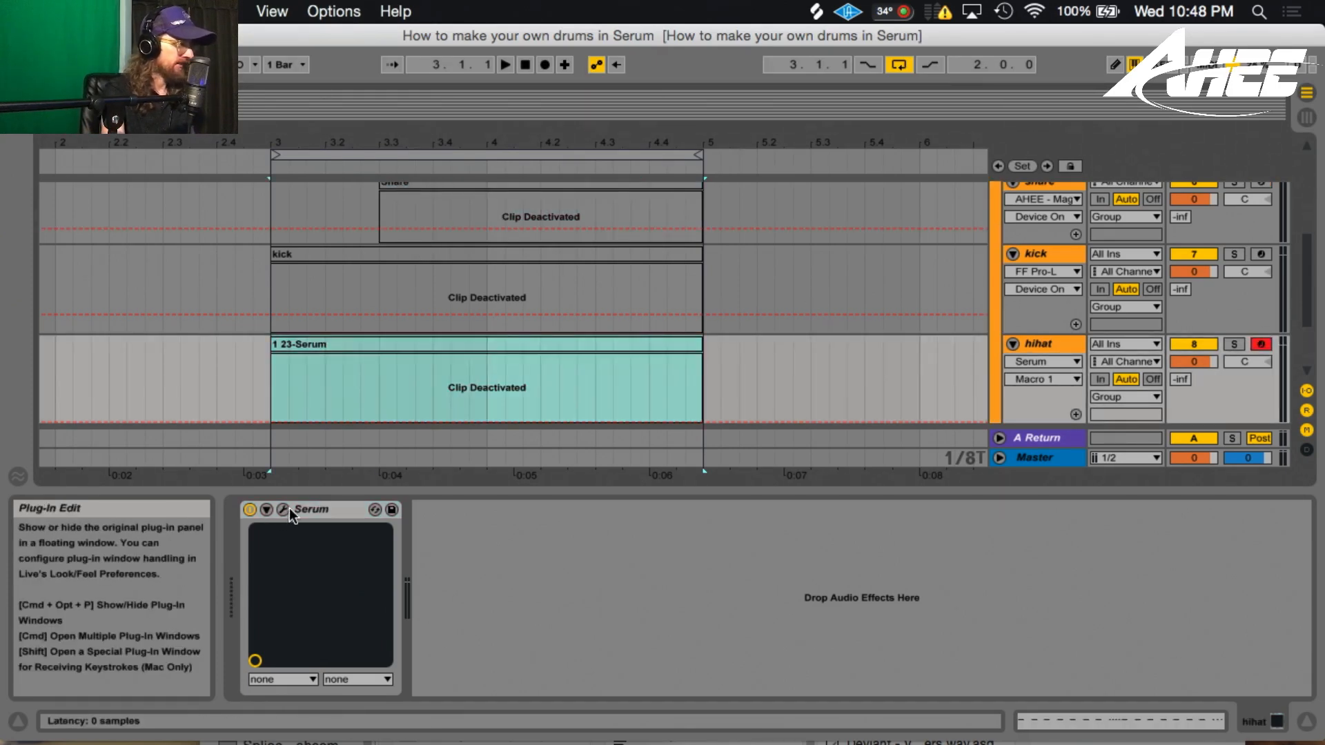
pyautogui.click(293, 511)
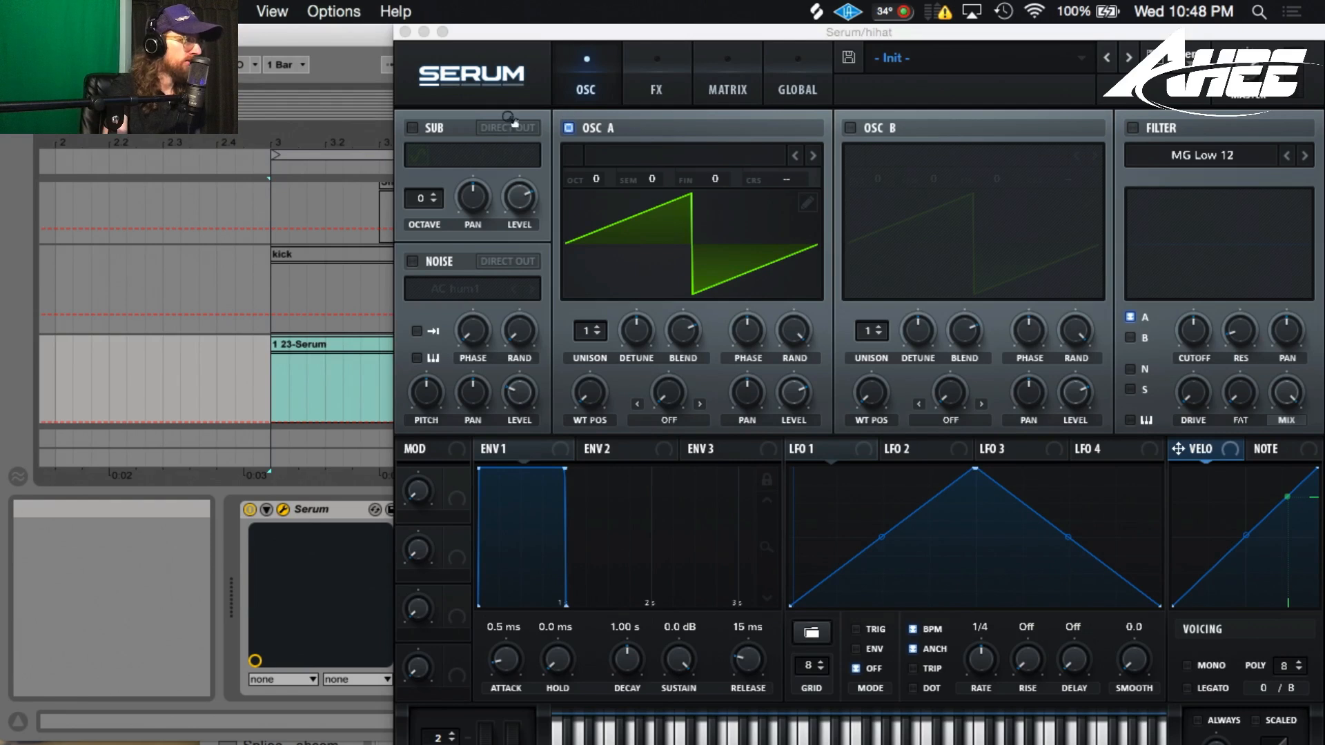
# Step: Replace oscillator A with the noise oscillator using the Analog sample ARP white, with key tracking on and its pitch raised
pyautogui.click(571, 129)
pyautogui.click(411, 263)
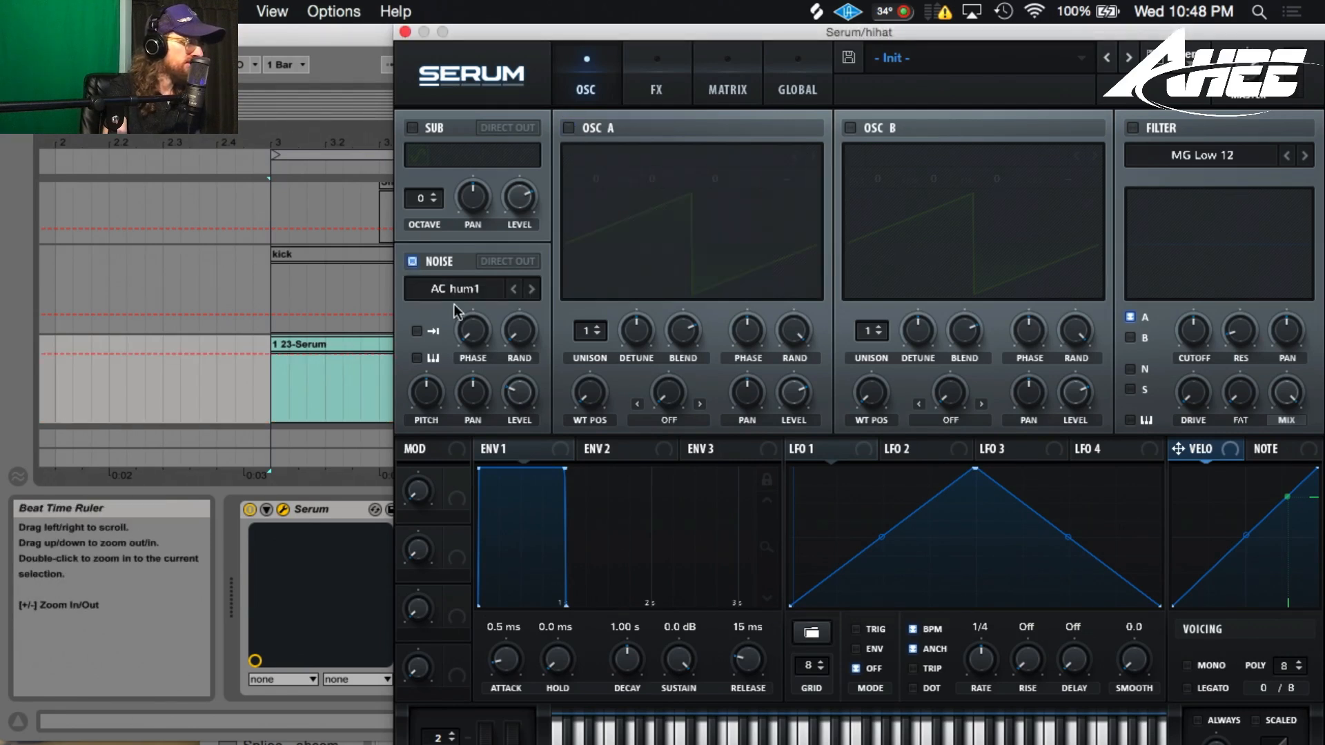
pyautogui.click(462, 292)
pyautogui.moveTo(472, 330)
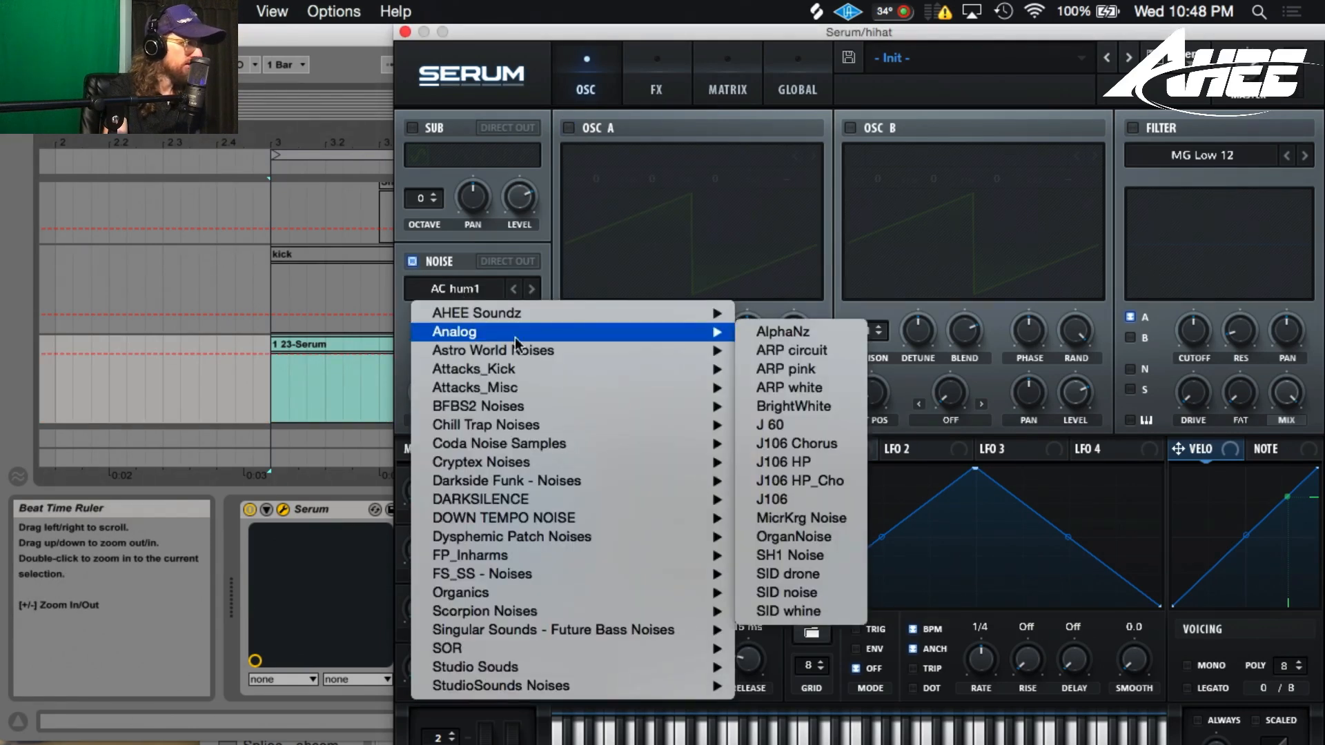
pyautogui.click(803, 390)
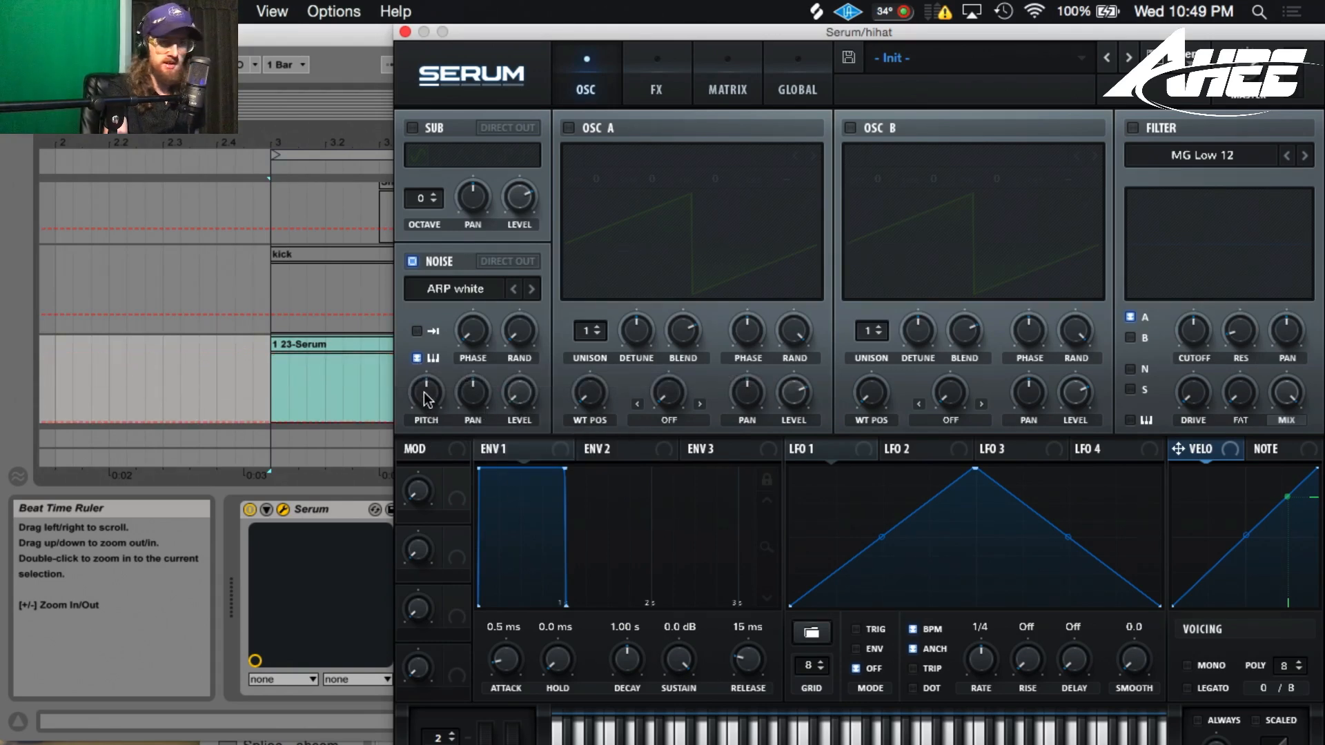
pyautogui.moveTo(425, 386)
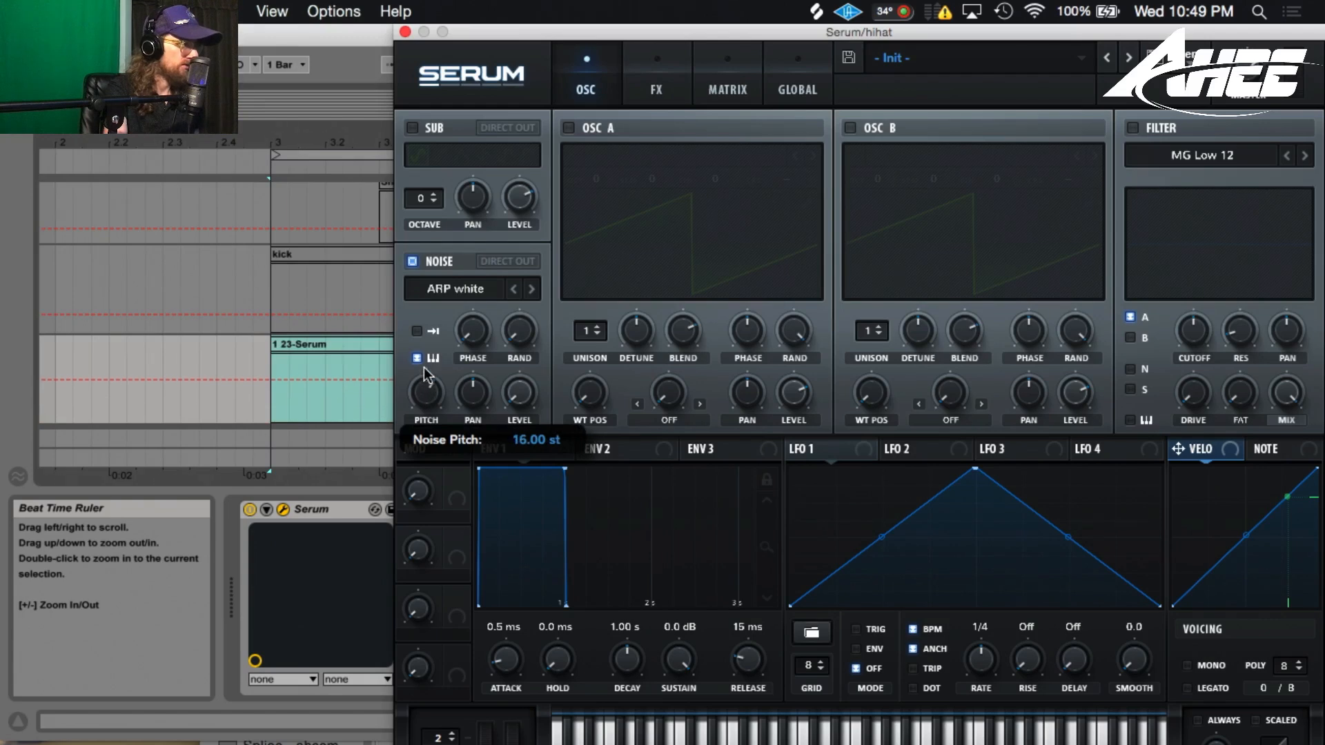
pyautogui.moveTo(424, 358); pyautogui.dragTo(426, 347)
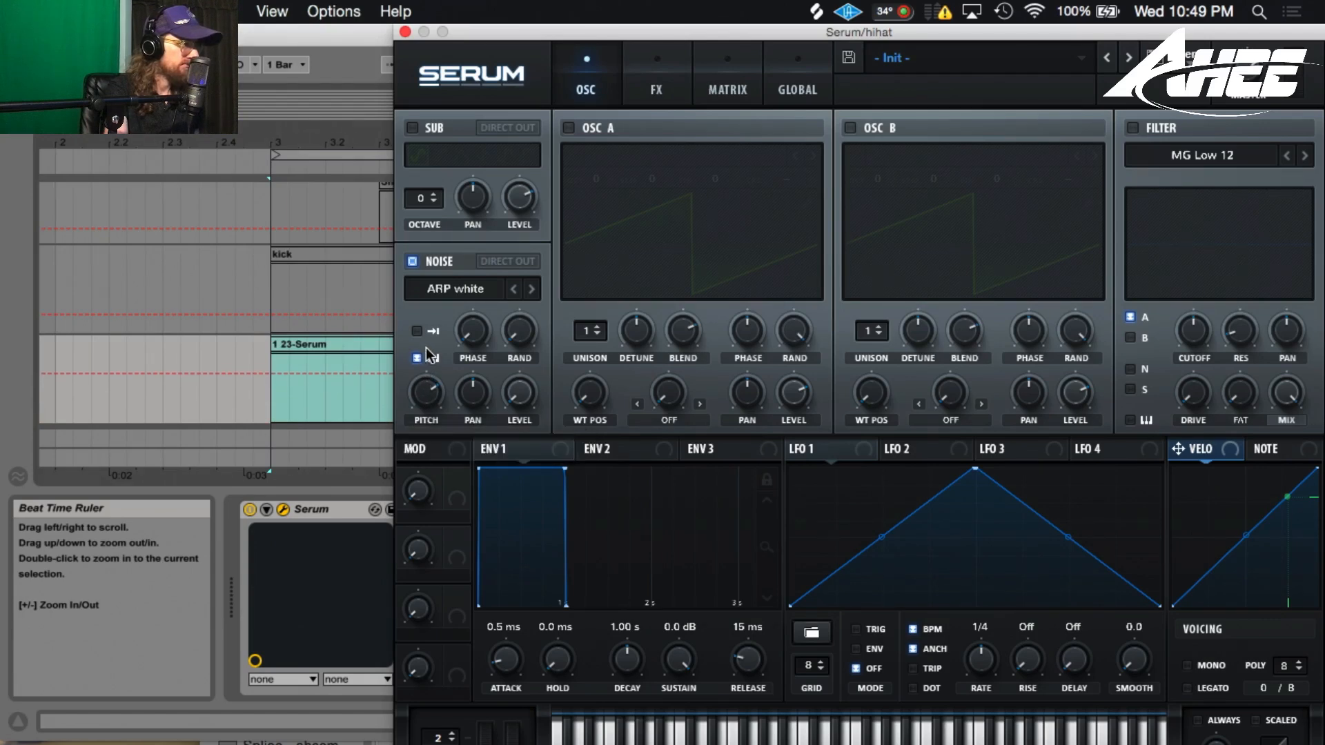
# Step: Modulate the noise level with LFO 1, shaped as a descending ramp in ENV mode with BPM sync off and a 1.4 Hz rate
pyautogui.moveTo(863, 455); pyautogui.dragTo(519, 391)
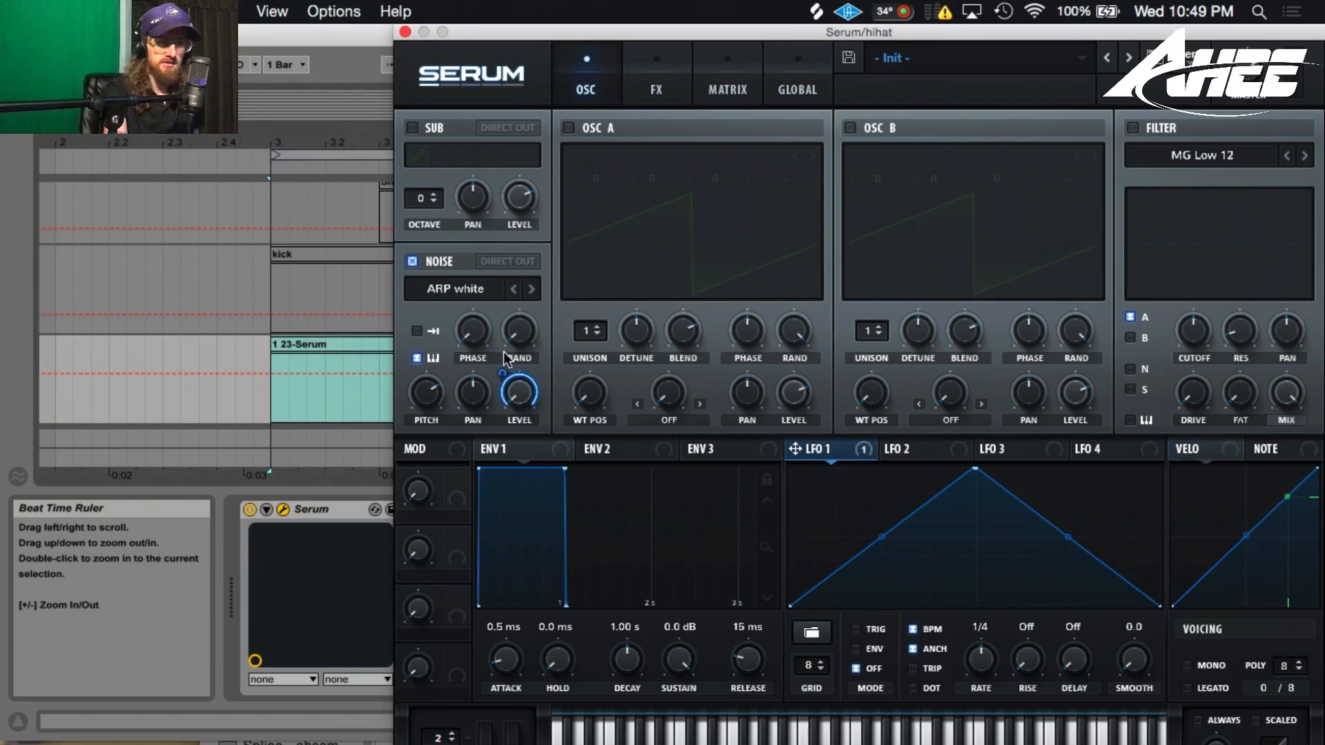
pyautogui.moveTo(975, 470); pyautogui.dragTo(696, 437)
pyautogui.click(913, 630)
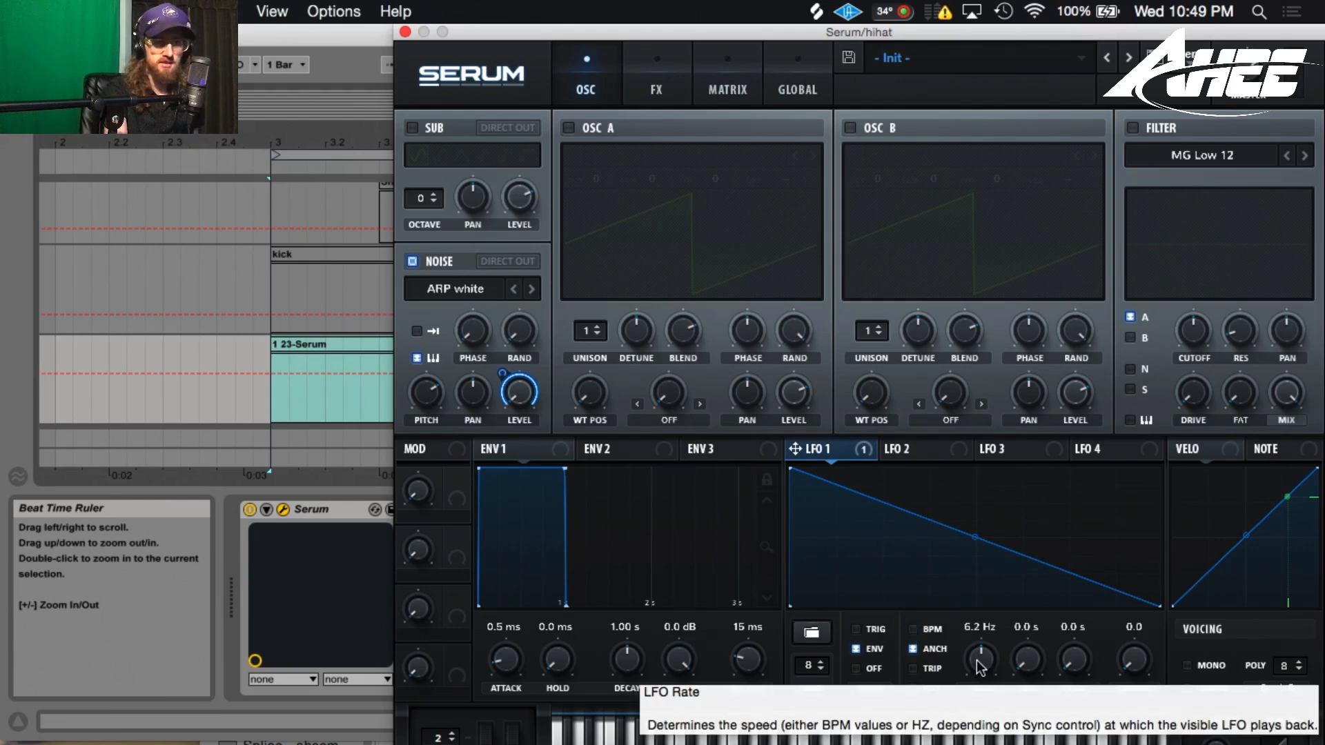
pyautogui.moveTo(976, 661); pyautogui.dragTo(977, 668)
pyautogui.moveTo(977, 694); pyautogui.dragTo(976, 697)
# Step: Bend LFO 1's descending ramp into a steep exponential decay curve while auditioning the hi-hat
pyautogui.press('space')
pyautogui.moveTo(975, 542); pyautogui.dragTo(968, 563)
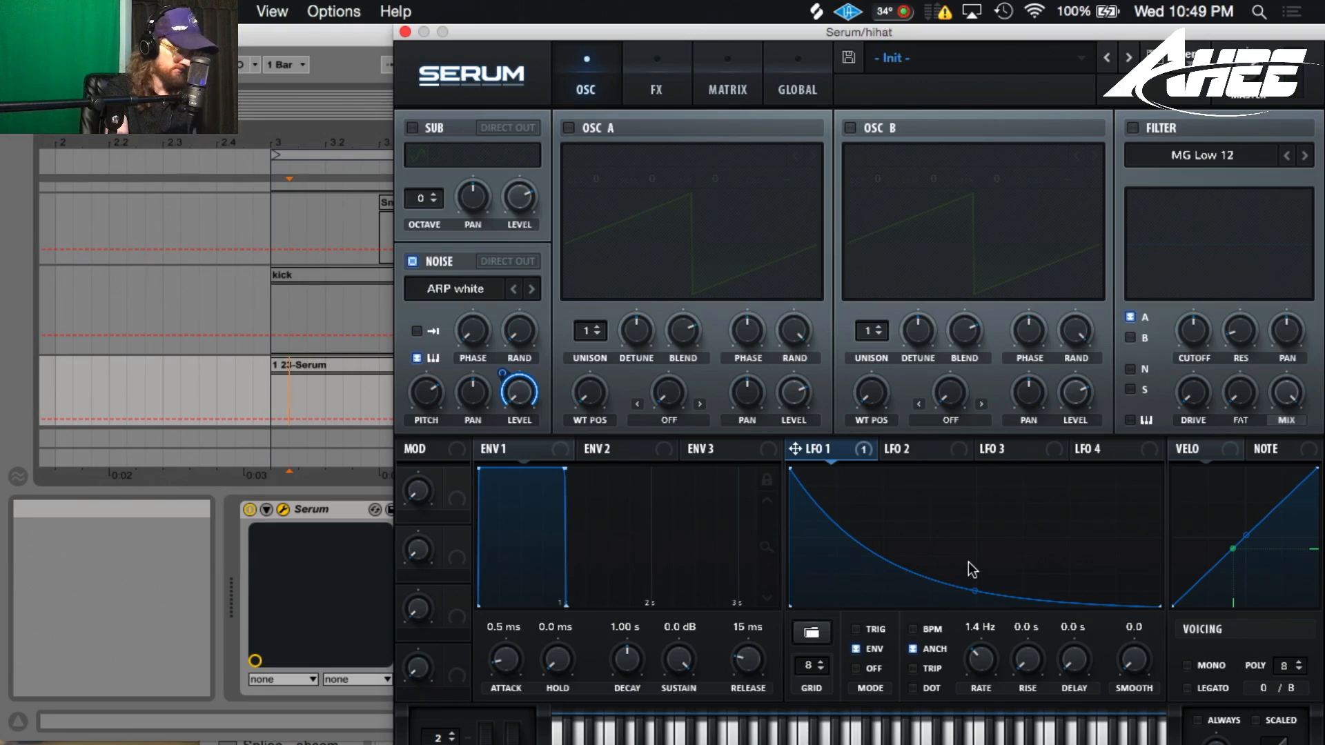
pyautogui.moveTo(973, 591); pyautogui.dragTo(972, 594)
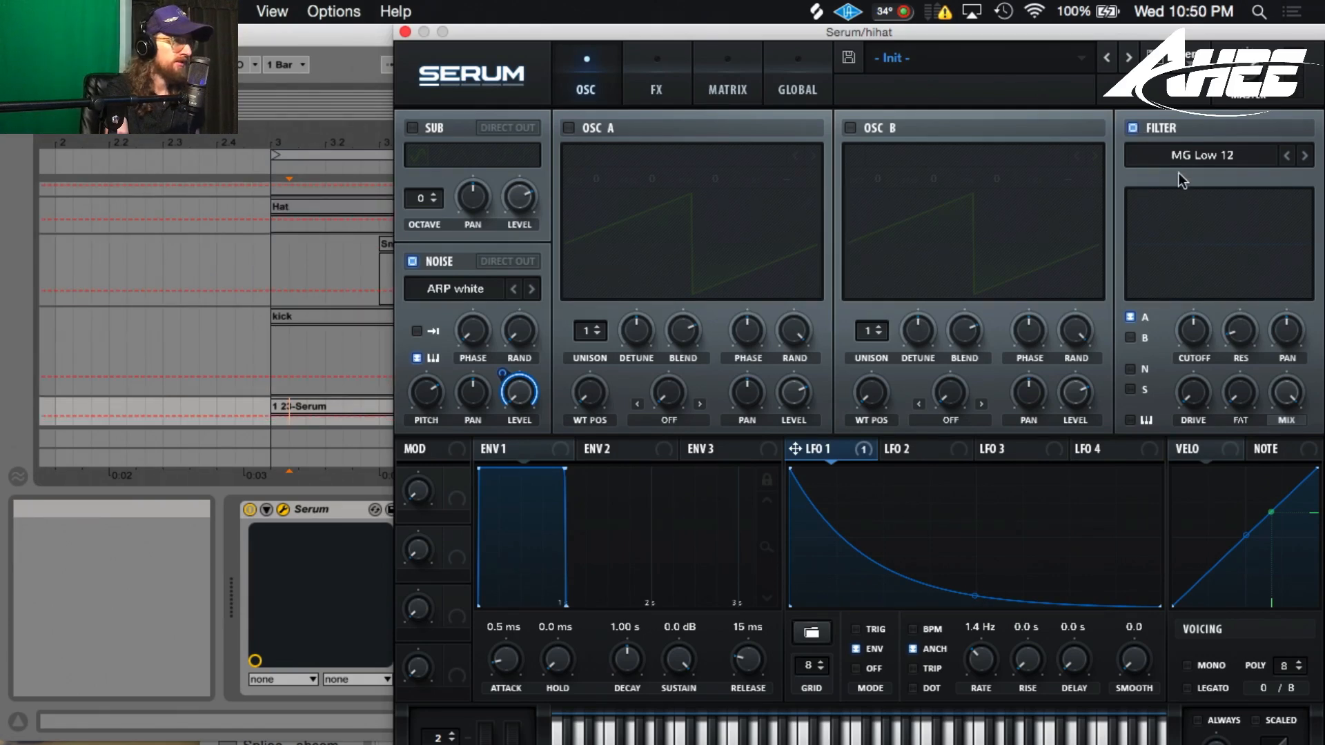
# Step: Set the filter type to High 24 and route the noise oscillator through it
pyautogui.click(1178, 163)
pyautogui.moveTo(1182, 181)
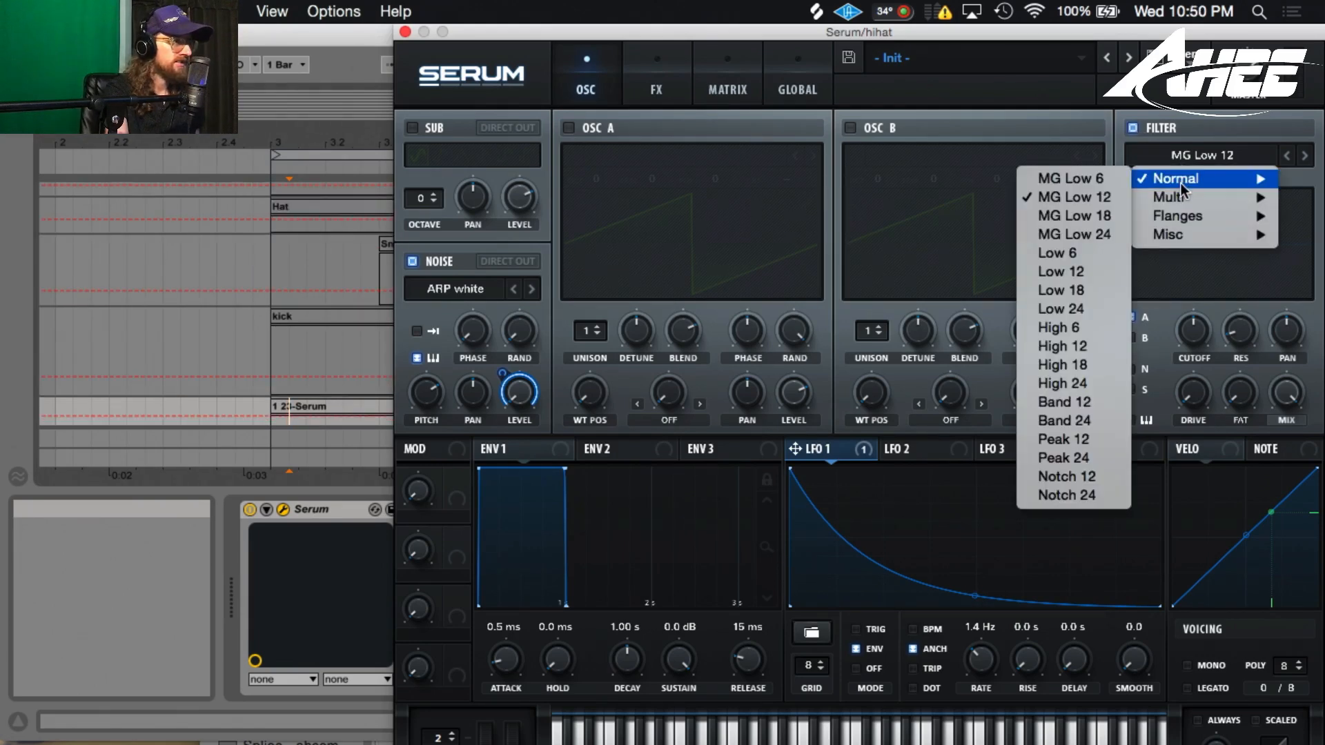
pyautogui.click(1080, 385)
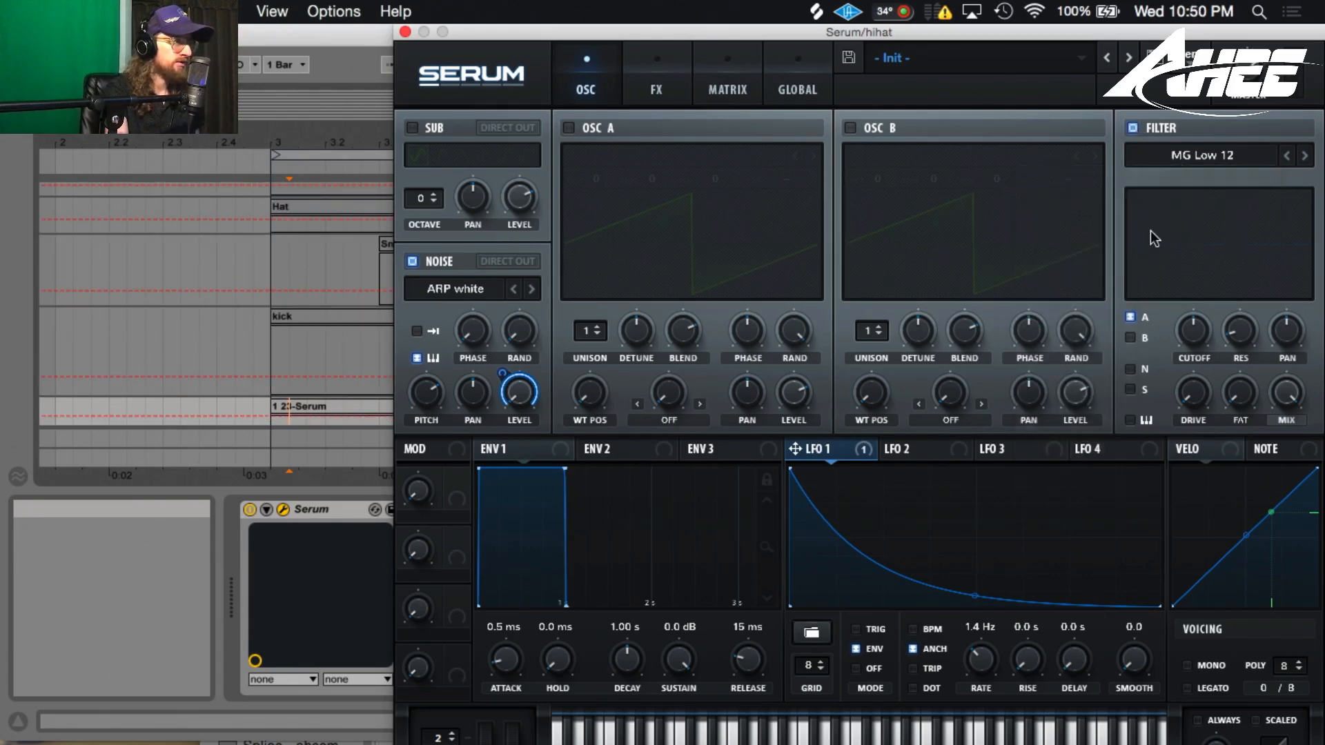
pyautogui.click(1130, 370)
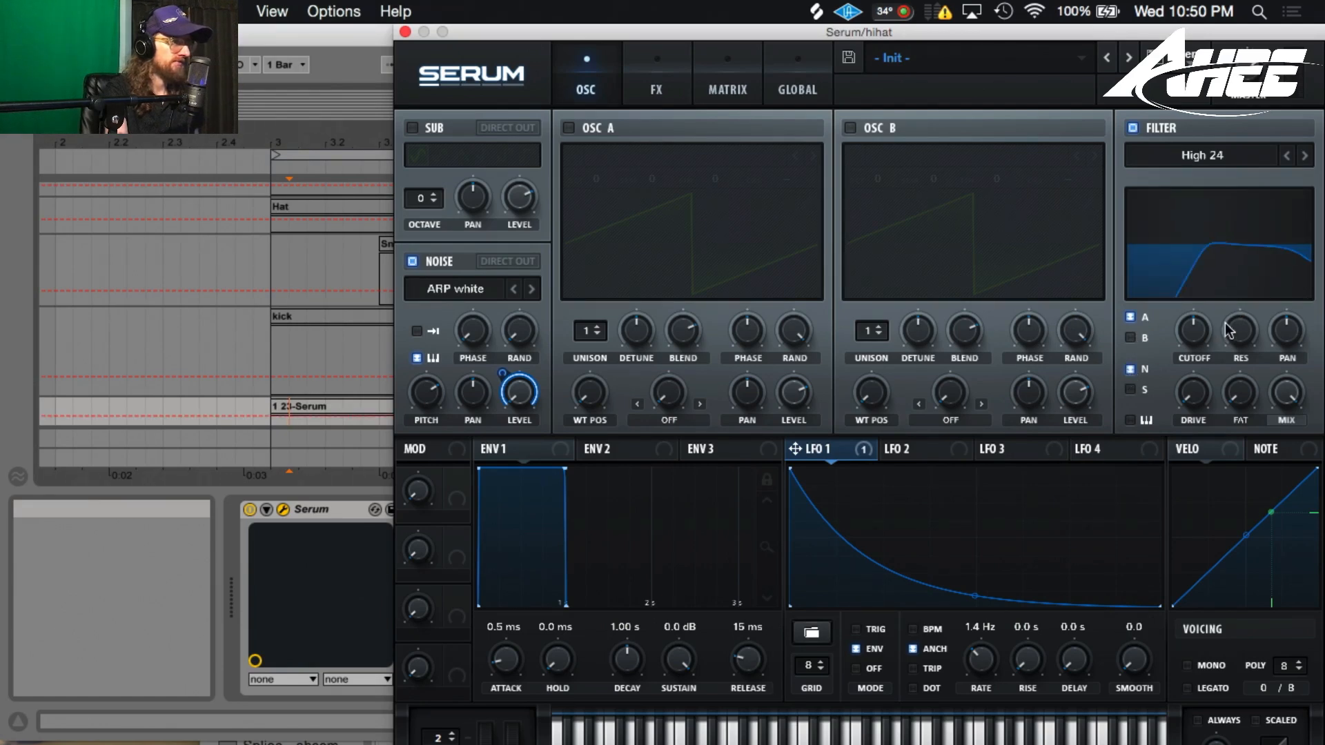
# Step: Raise the high-pass filter's cutoff, adjust its resonance and add some drive
pyautogui.moveTo(1196, 332); pyautogui.dragTo(1199, 276)
pyautogui.moveTo(1237, 326); pyautogui.dragTo(1237, 301)
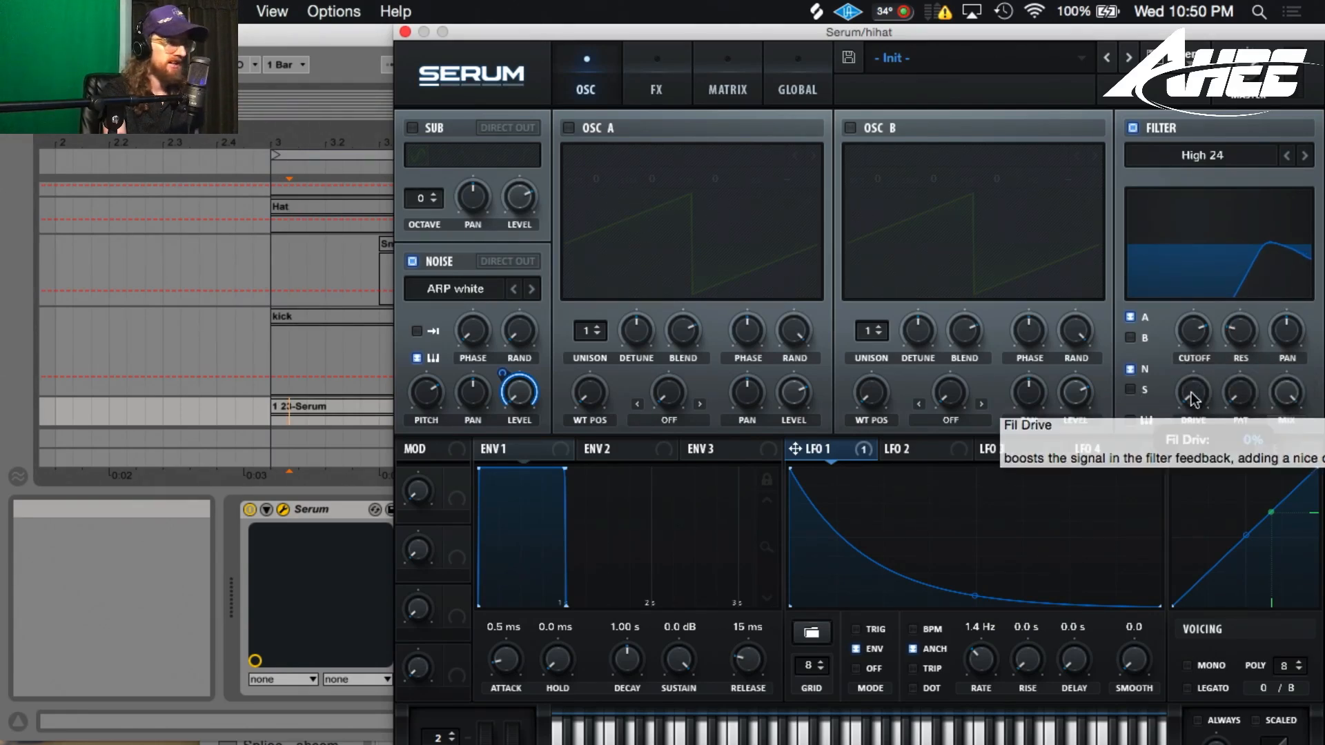
pyautogui.moveTo(1191, 391); pyautogui.dragTo(1191, 366)
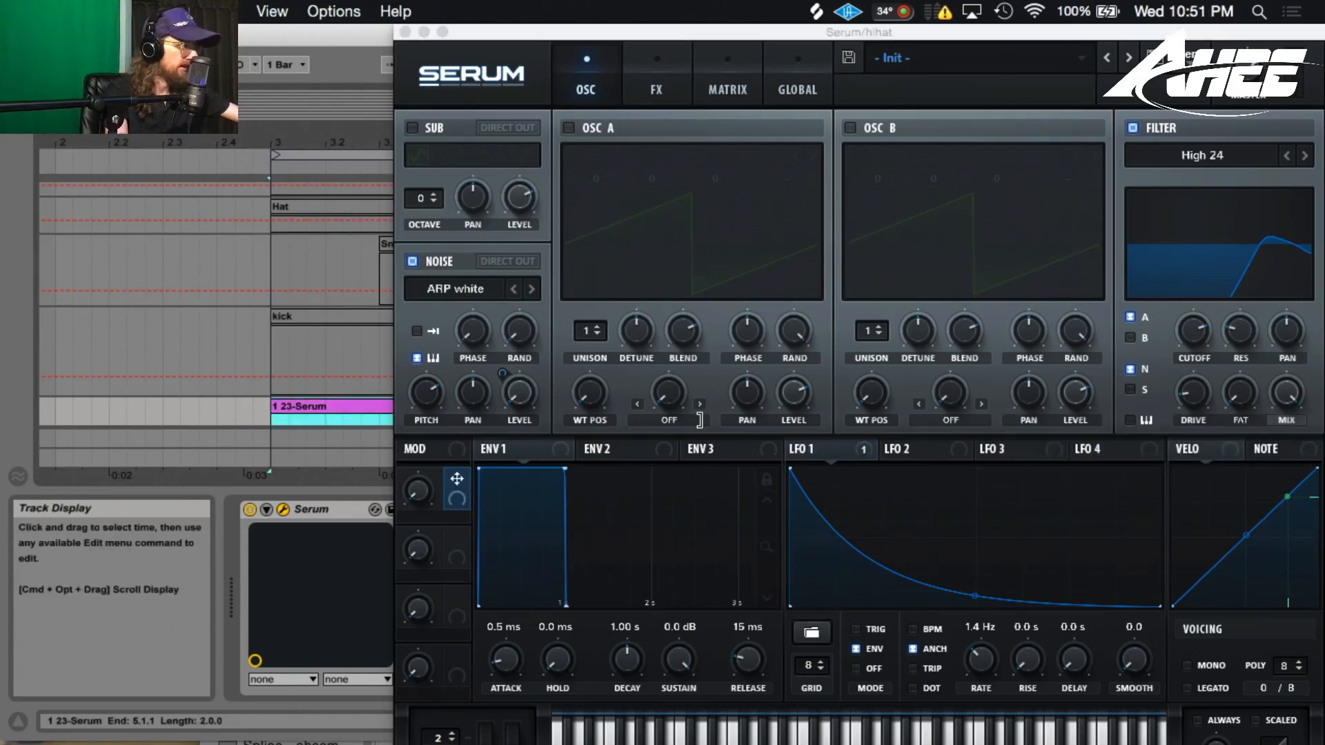
# Step: Assign Macro 1 to LFO 1's curve point and pull the point down for a much shorter hi-hat decay
pyautogui.click(852, 444)
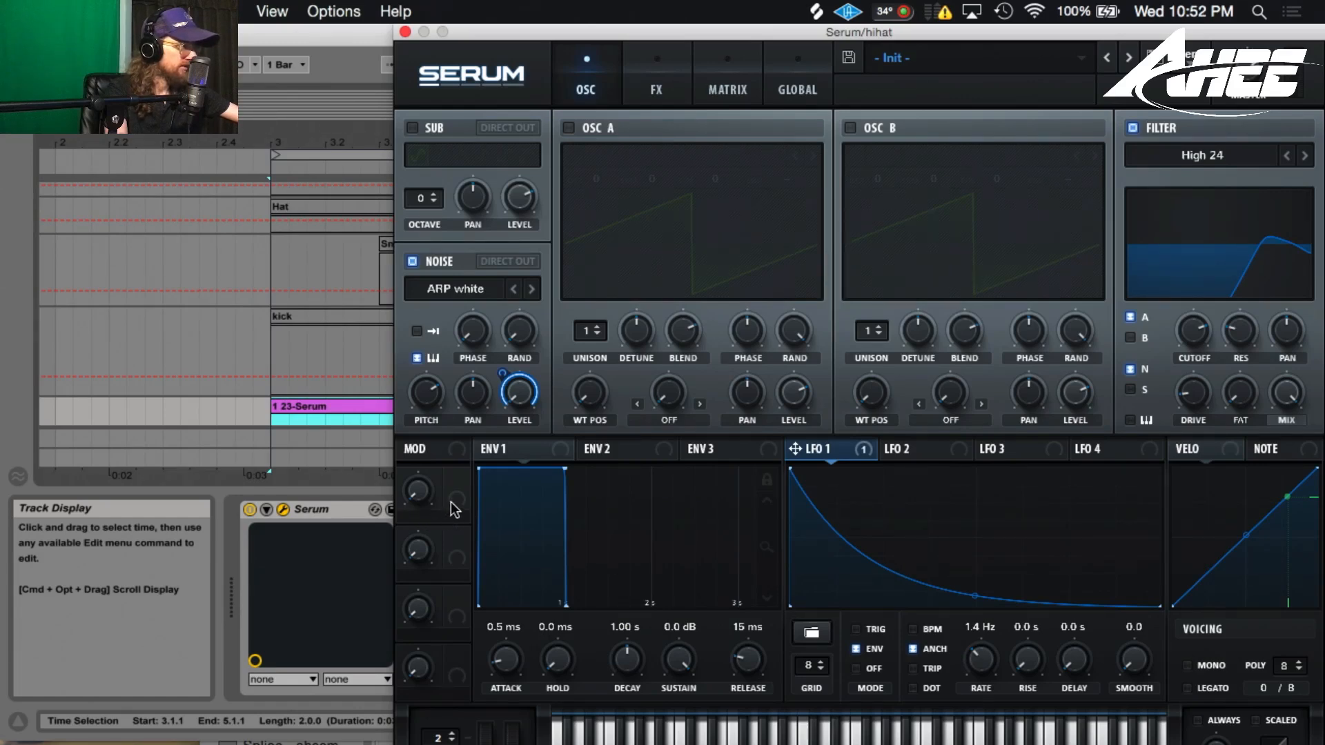
pyautogui.moveTo(454, 503); pyautogui.dragTo(974, 632)
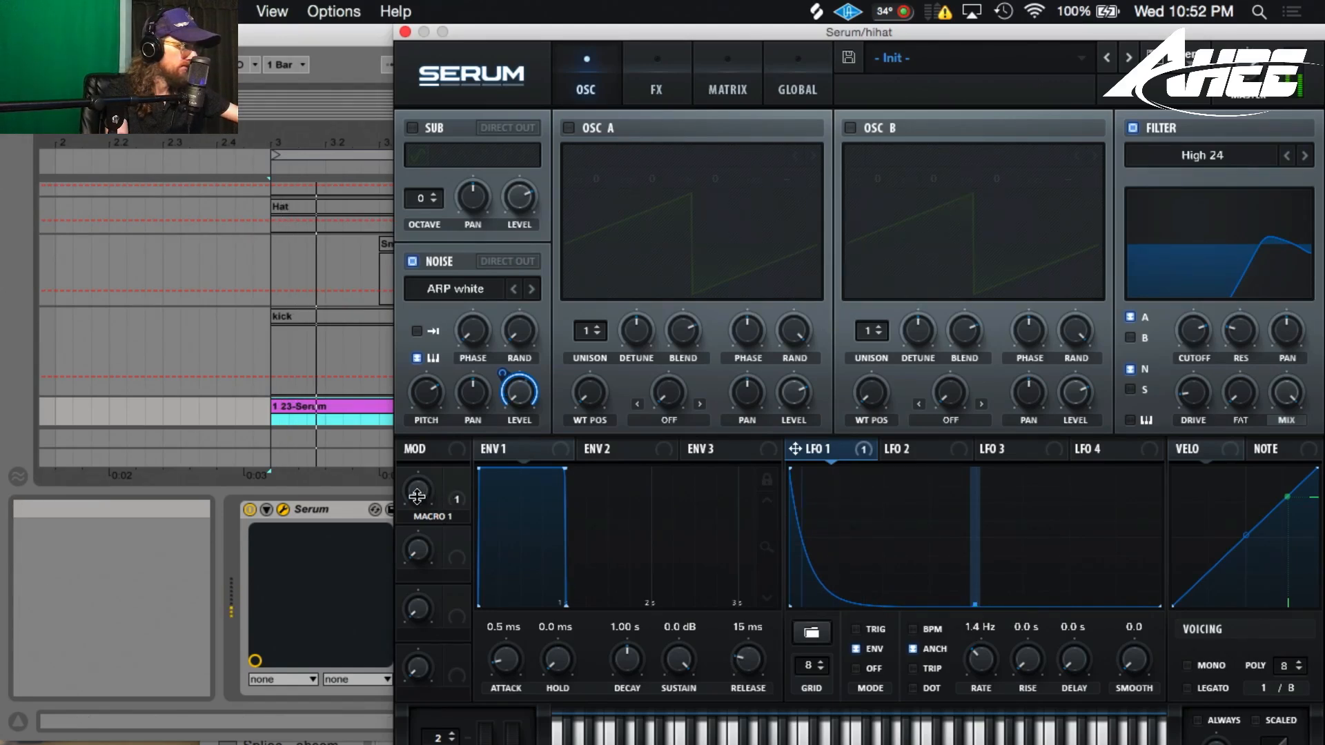
pyautogui.moveTo(974, 605); pyautogui.dragTo(974, 616)
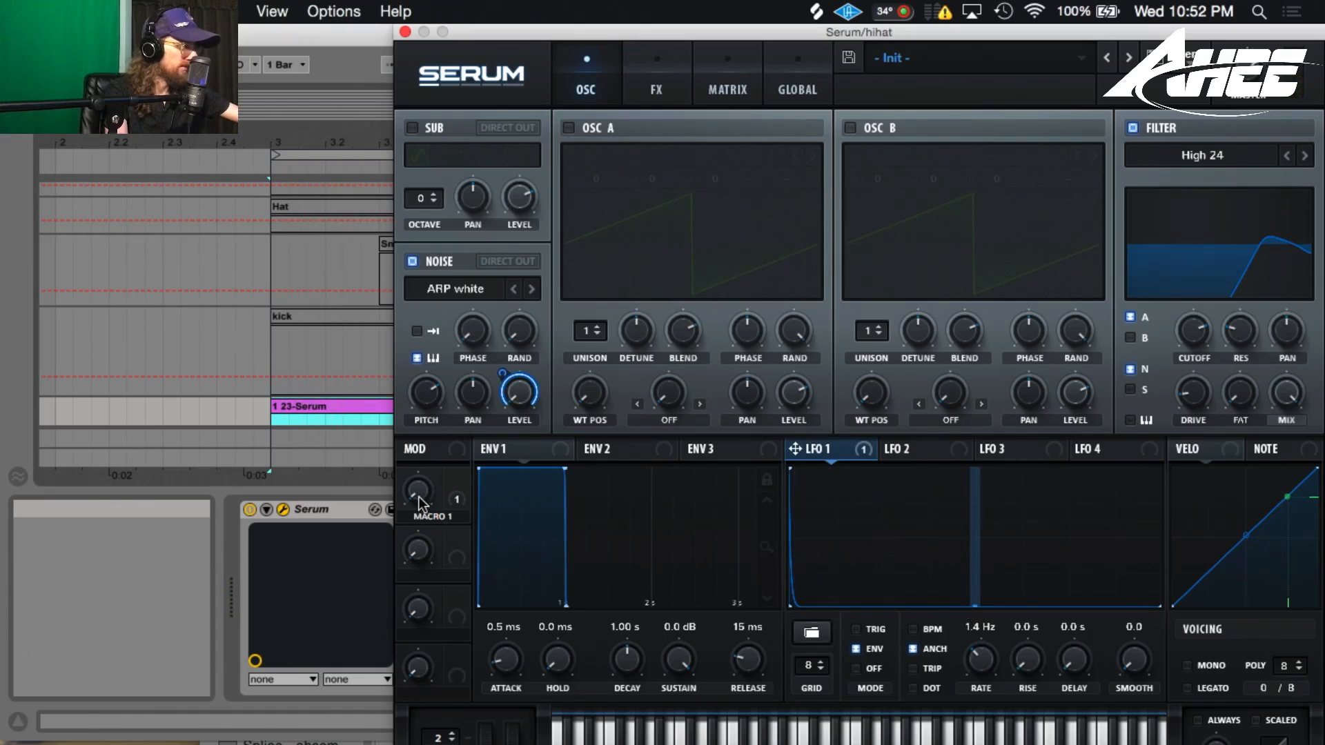
# Step: Reduce the Macro 1 to LFO Bus 1 modulation amount to 15 and sweep Macro 1 to check the hi-hat's decay range
pyautogui.moveTo(418, 492); pyautogui.dragTo(419, 404)
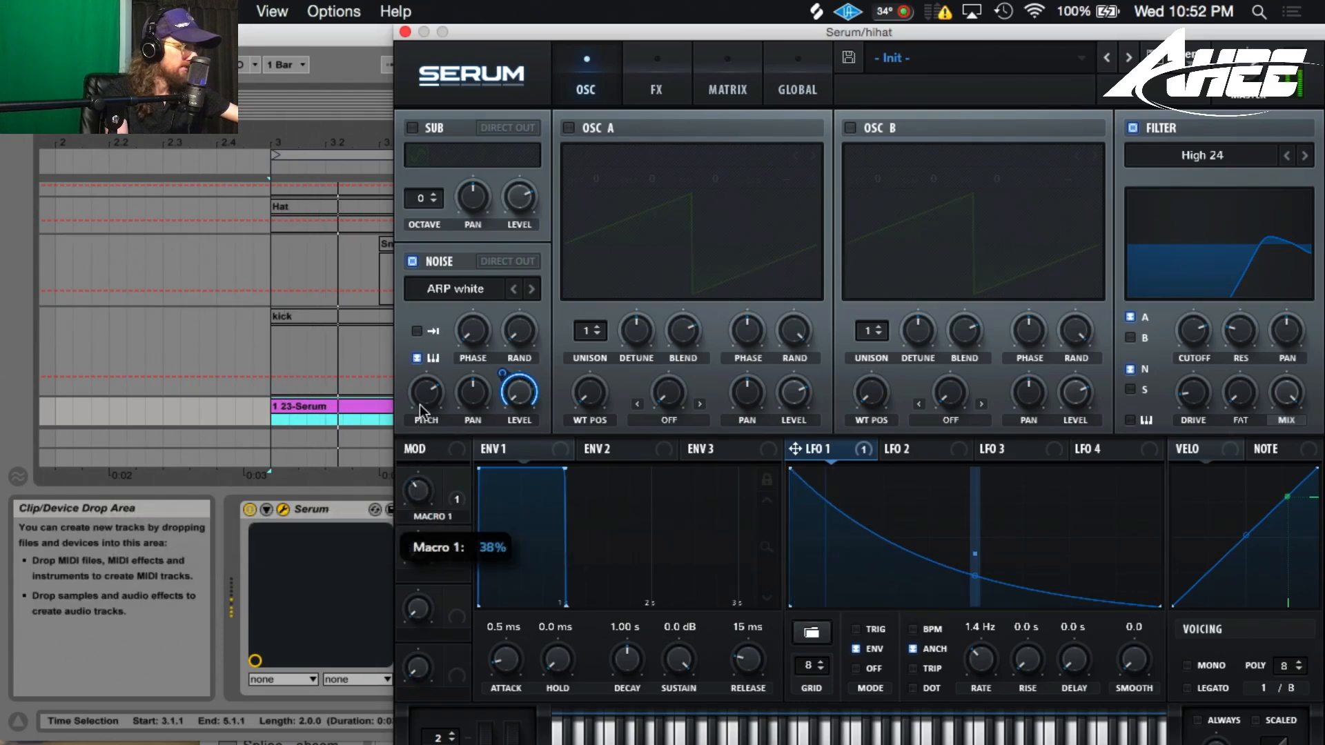
pyautogui.click(733, 82)
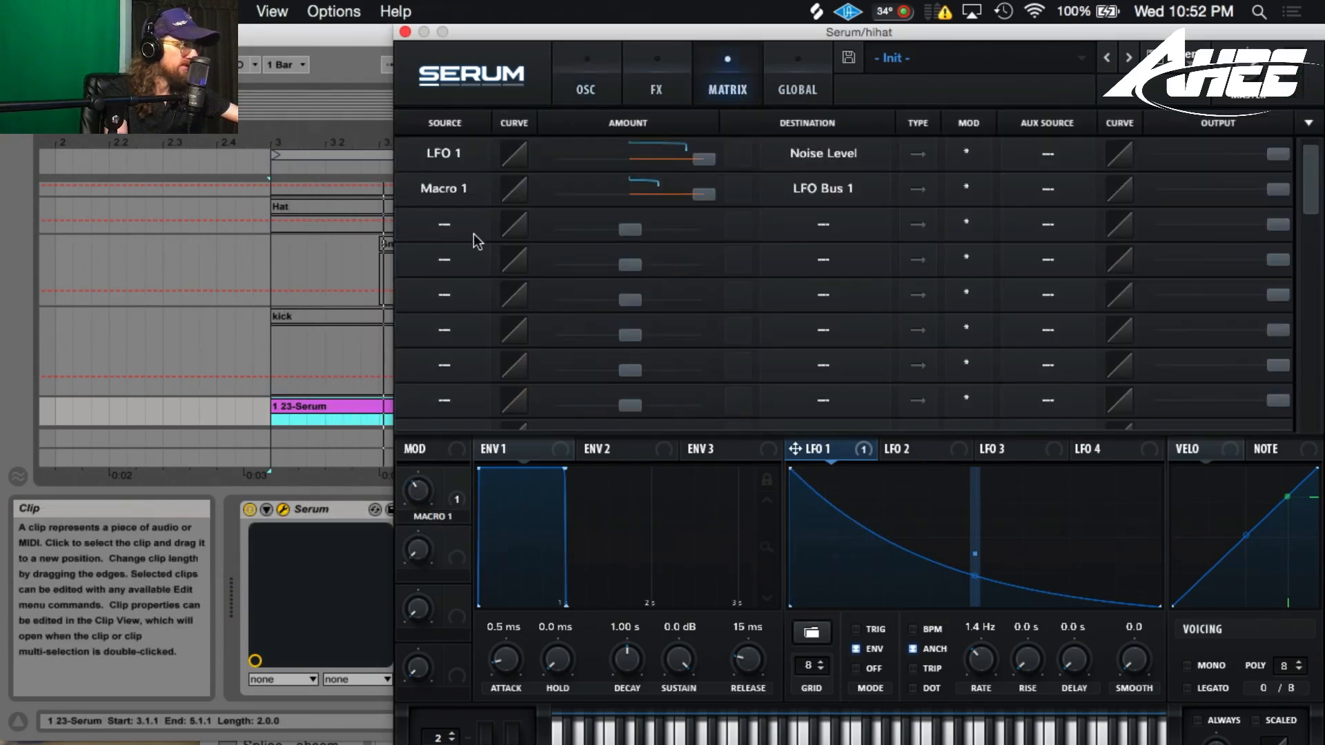
pyautogui.moveTo(709, 190); pyautogui.dragTo(653, 200)
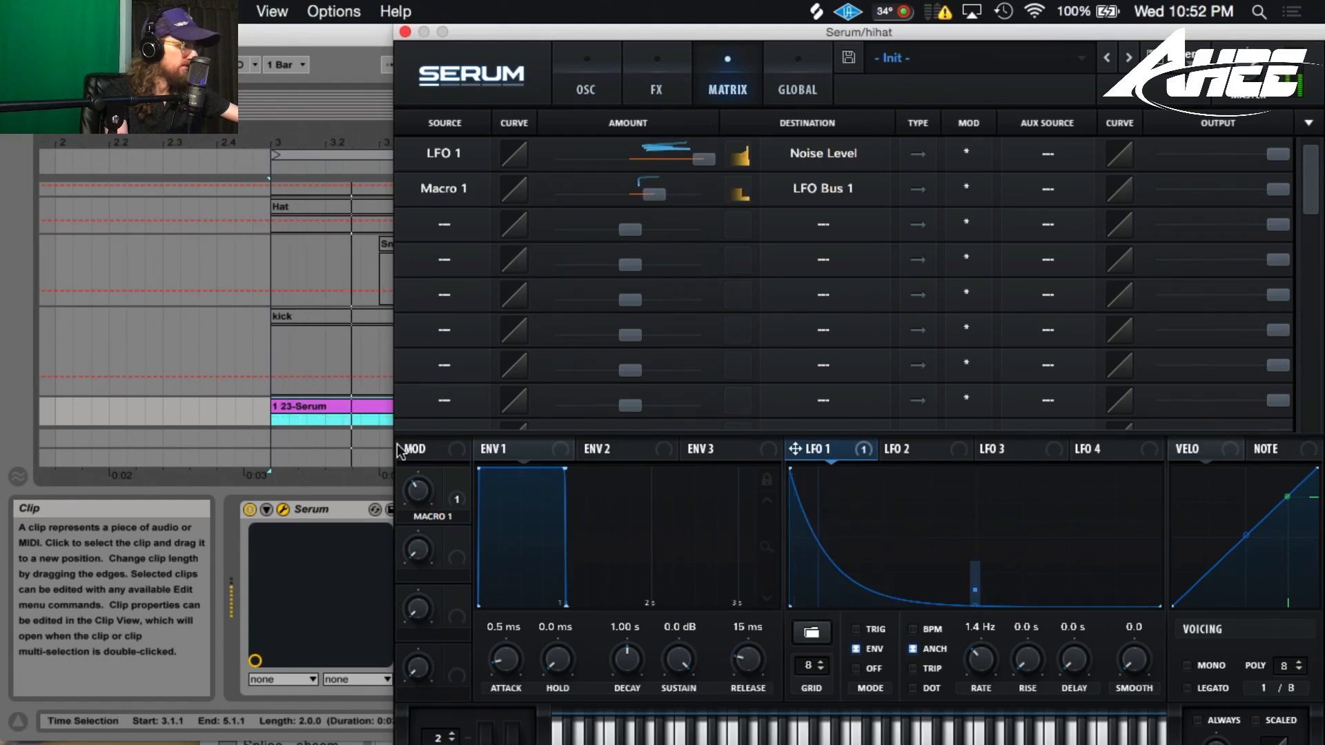
pyautogui.moveTo(416, 490)
pyautogui.moveTo(416, 490); pyautogui.dragTo(509, 183)
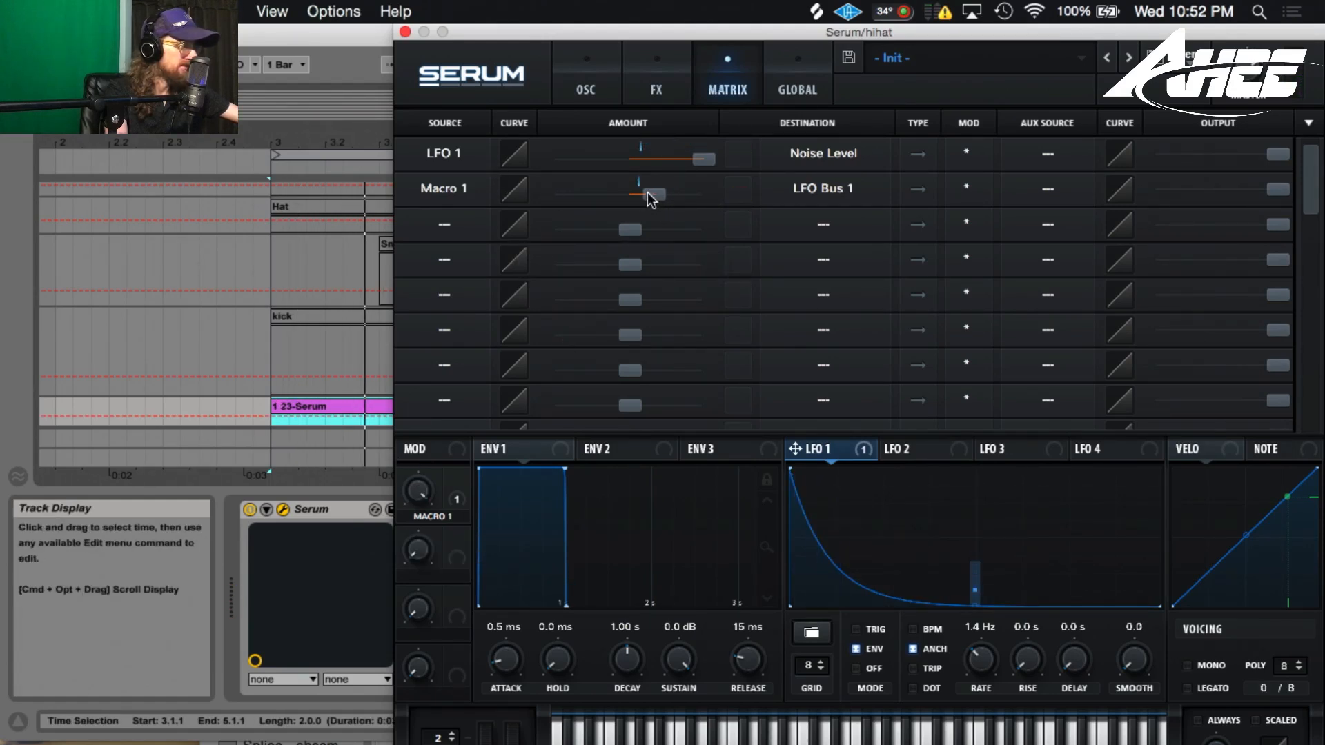
pyautogui.moveTo(648, 196); pyautogui.dragTo(638, 200)
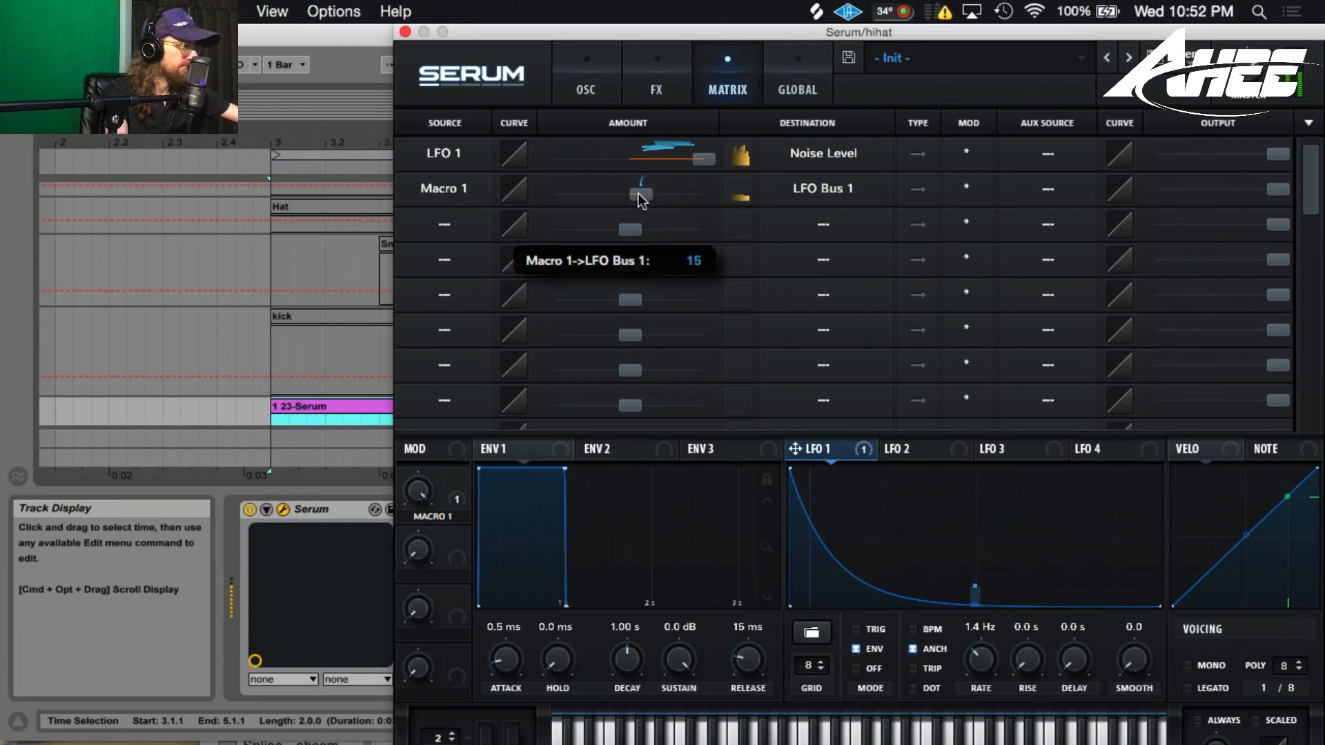
pyautogui.click(586, 89)
pyautogui.moveTo(419, 497); pyautogui.dragTo(401, 693)
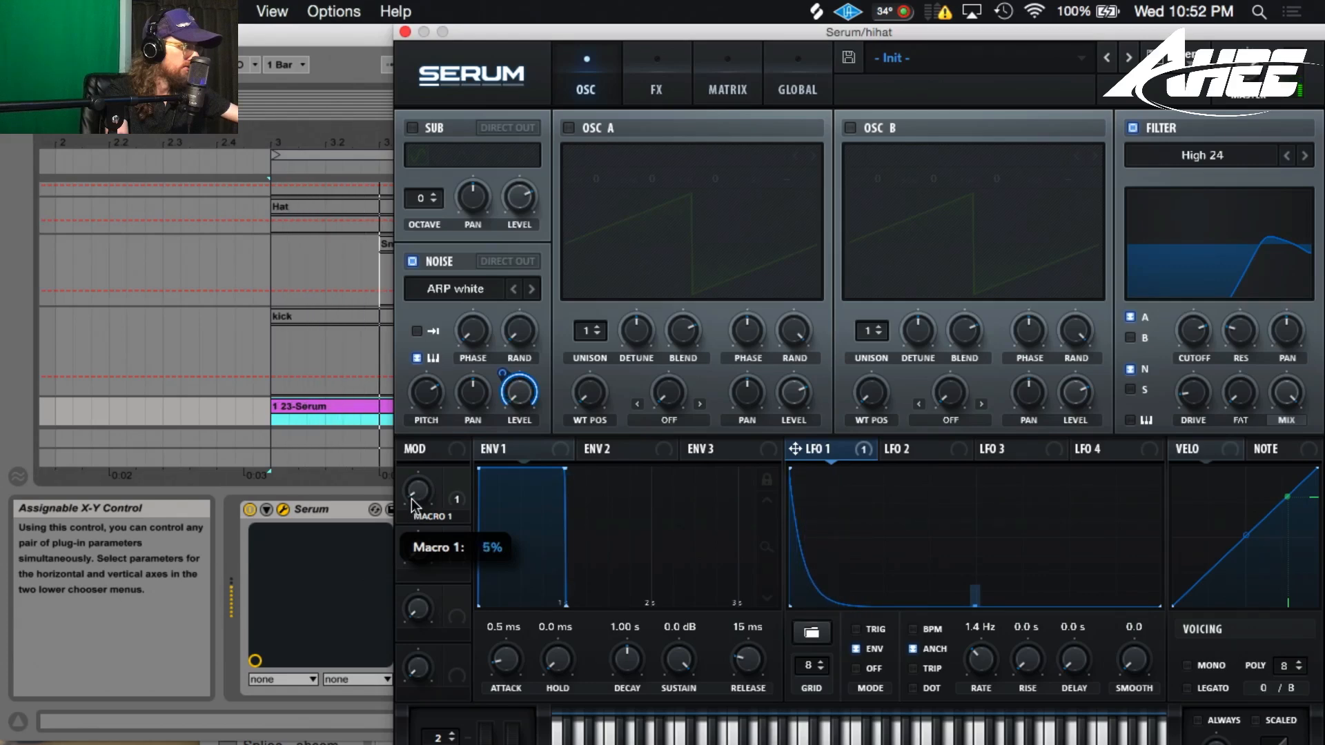
# Step: Assign Macro 2 to the noise oscillator's pitch and Macro 3 to the filter cutoff, and adjust the macros to vary the hi-hat
pyautogui.moveTo(457, 538); pyautogui.dragTo(432, 401)
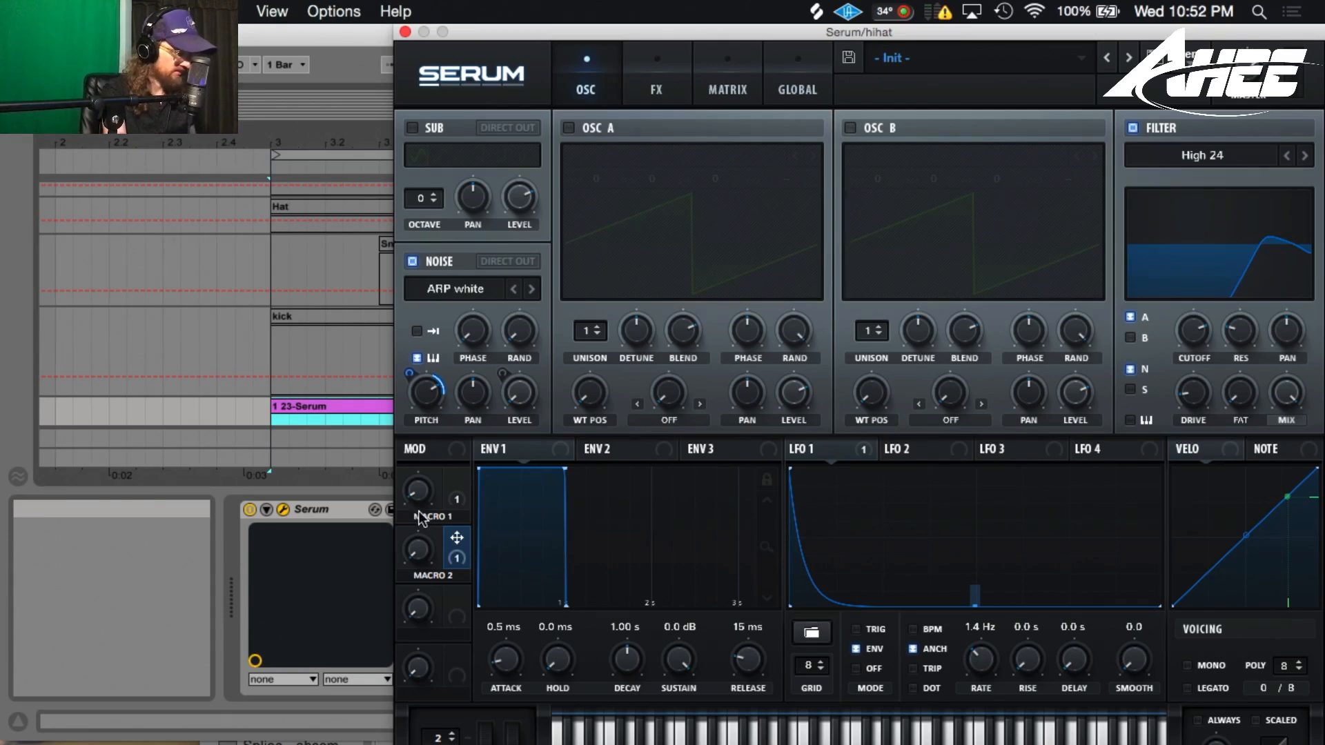
pyautogui.moveTo(417, 490); pyautogui.dragTo(407, 352)
pyautogui.moveTo(423, 559); pyautogui.dragTo(1171, 324)
pyautogui.moveTo(425, 620); pyautogui.dragTo(438, 408)
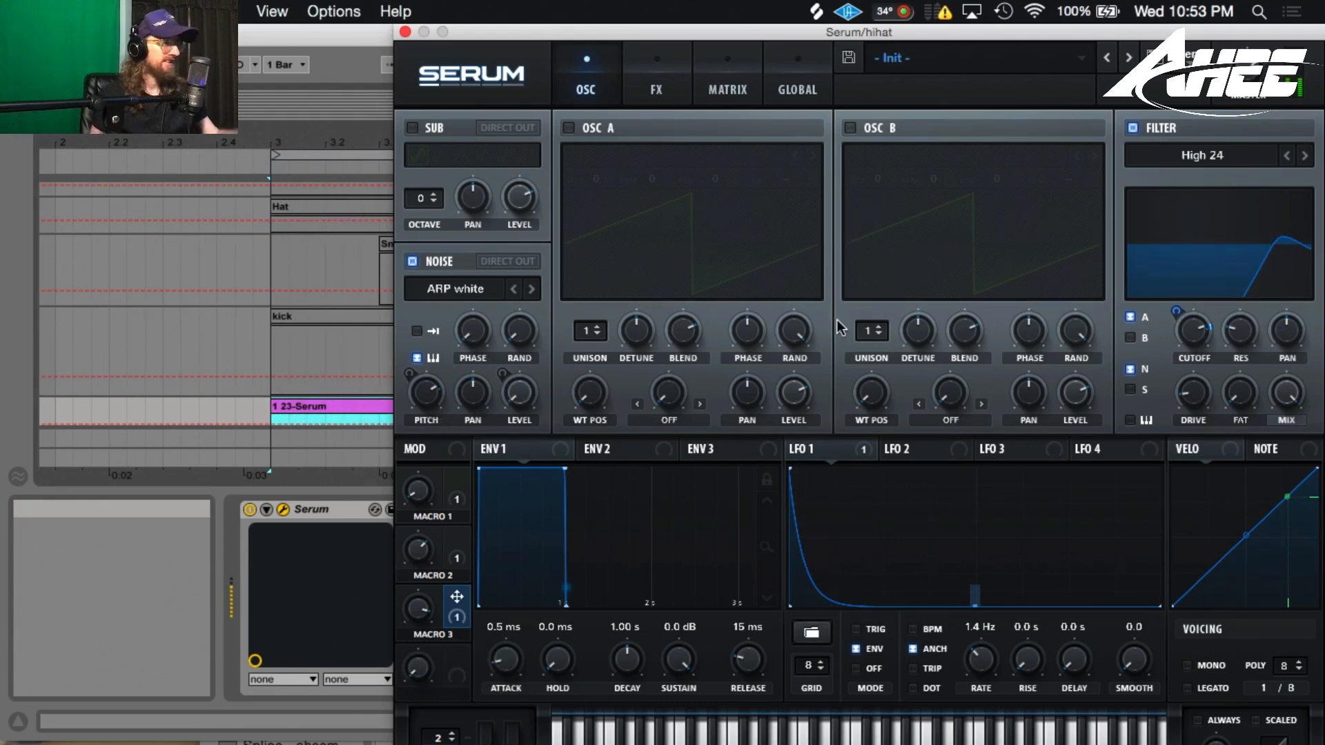
# Step: Reactivate the deactivated kick and snare clips in the arrangement
pyautogui.click(317, 314)
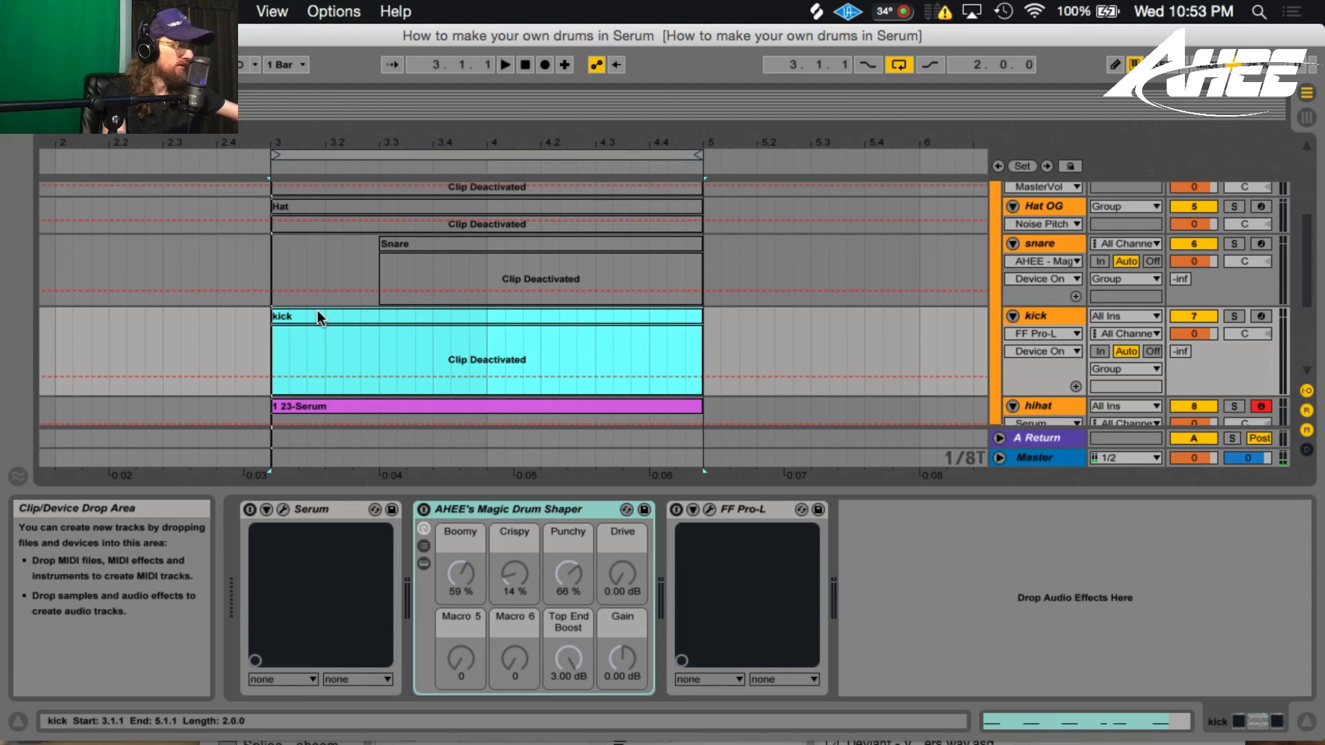
pyautogui.click(427, 241)
pyautogui.press('0')
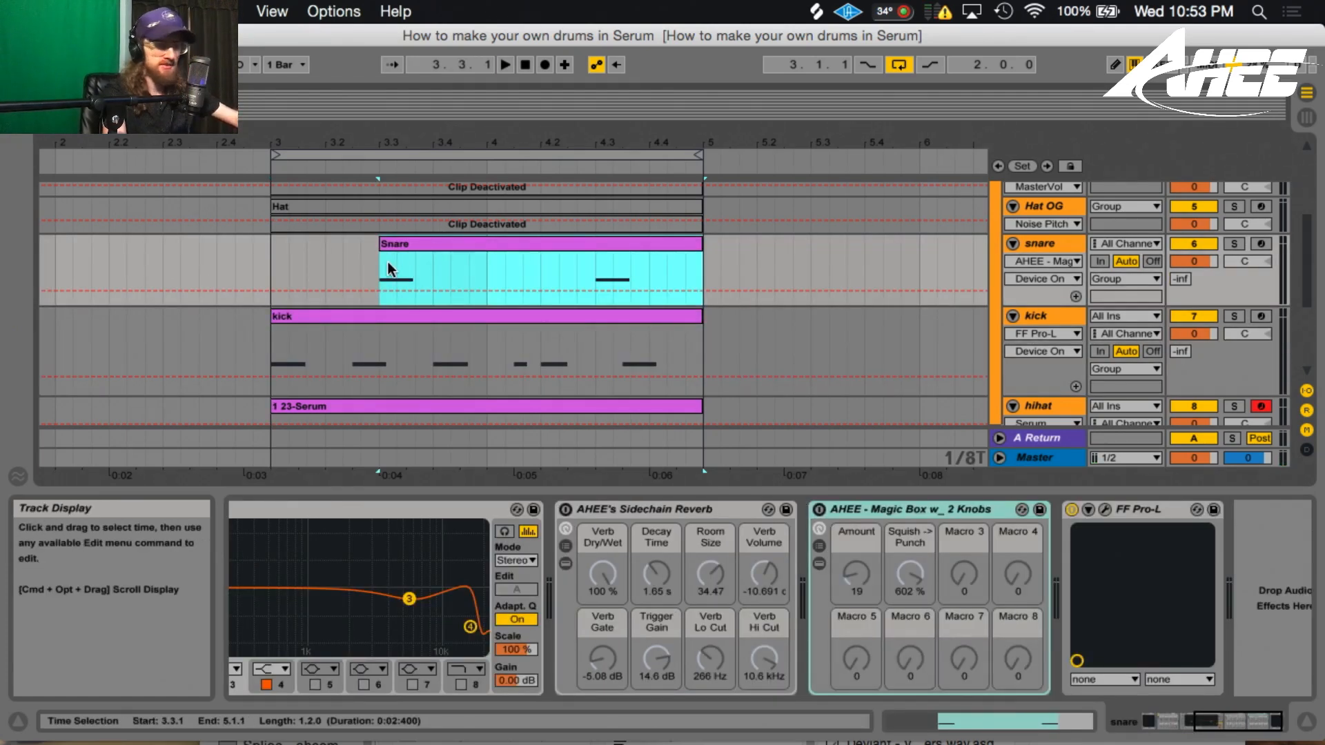
# Step: Play the two-bar loop to audition the kick, snare and hi-hat together, and stop playback
pyautogui.press('space')
pyautogui.press('space')
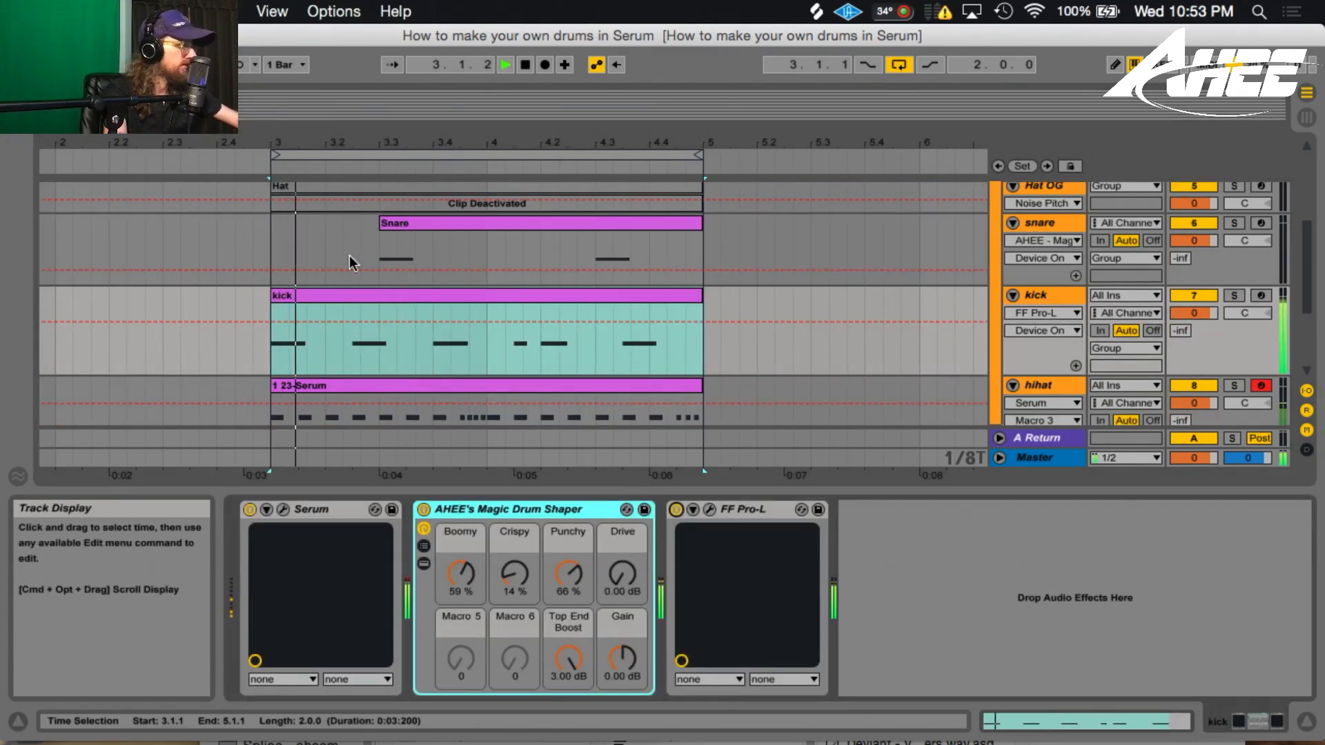
pyautogui.scroll(5, 350, 258)
pyautogui.scroll(-3, 354, 276)
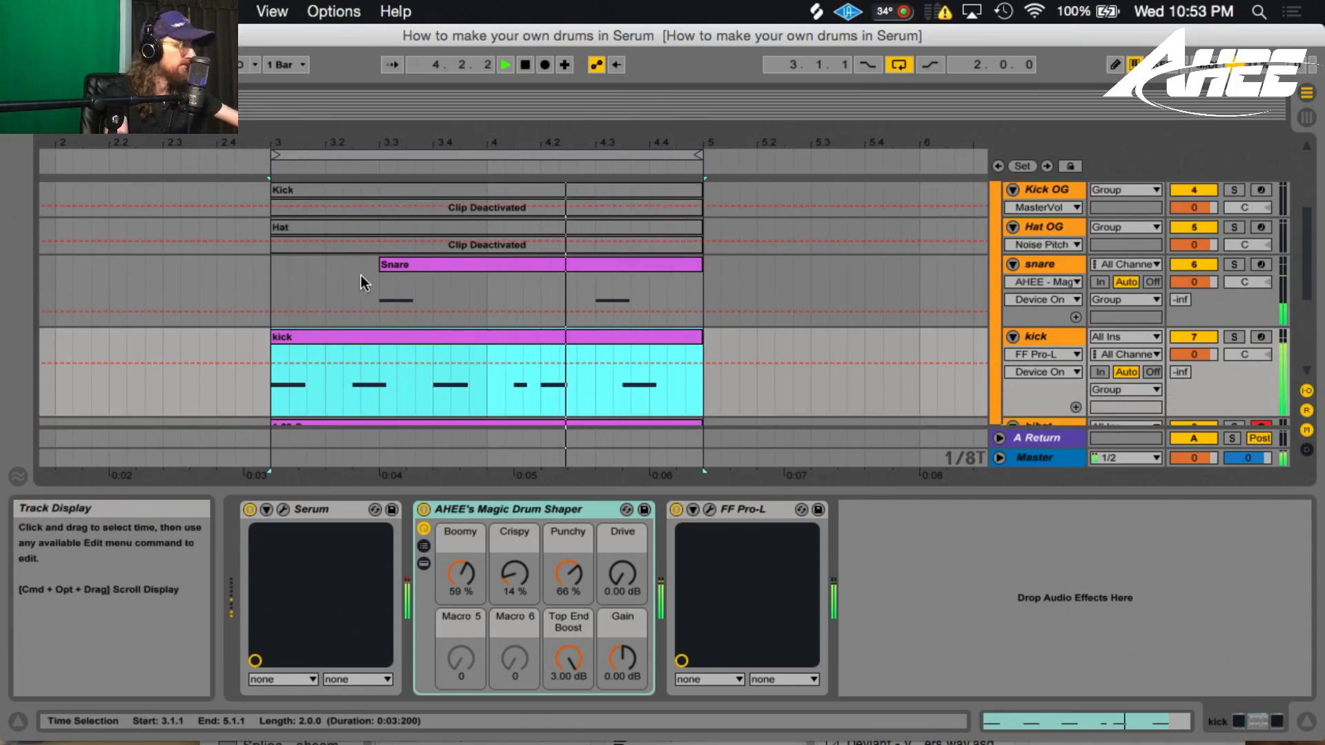
pyautogui.scroll(-3, 363, 274)
pyautogui.scroll(2, 364, 275)
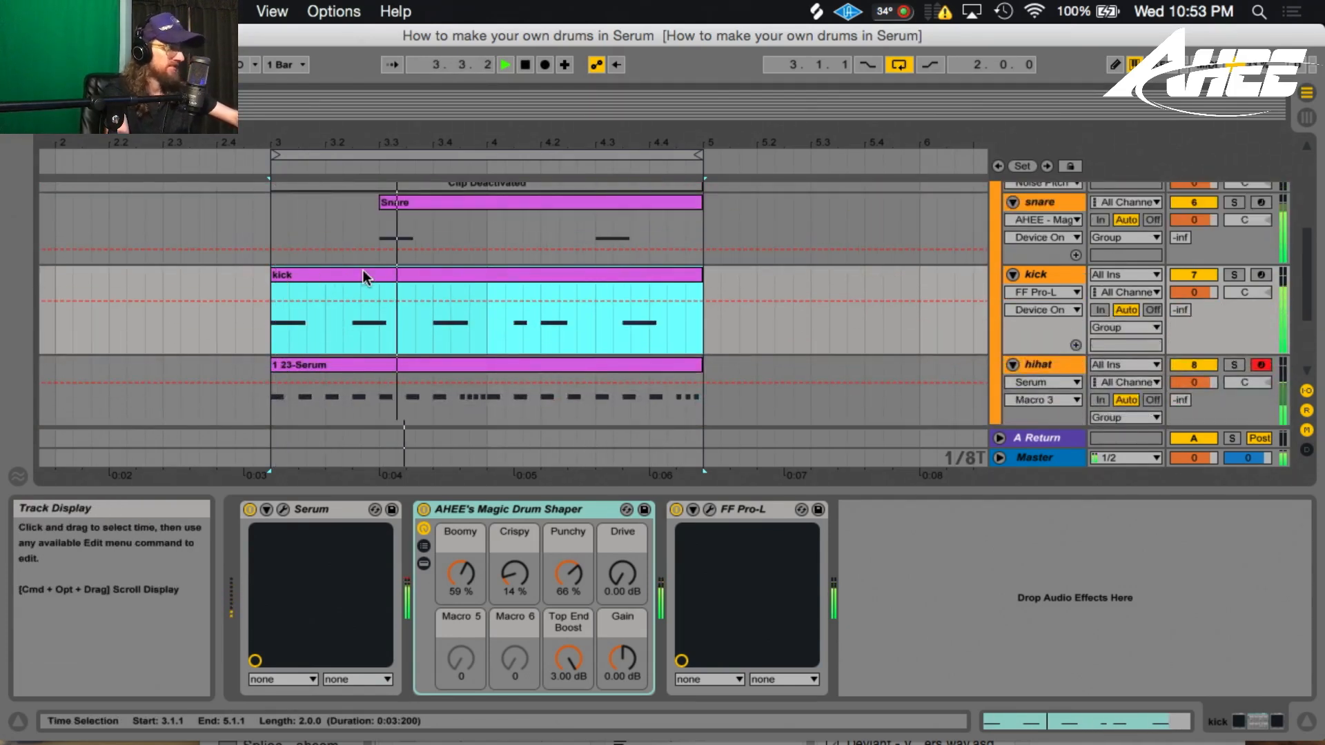
pyautogui.click(364, 276)
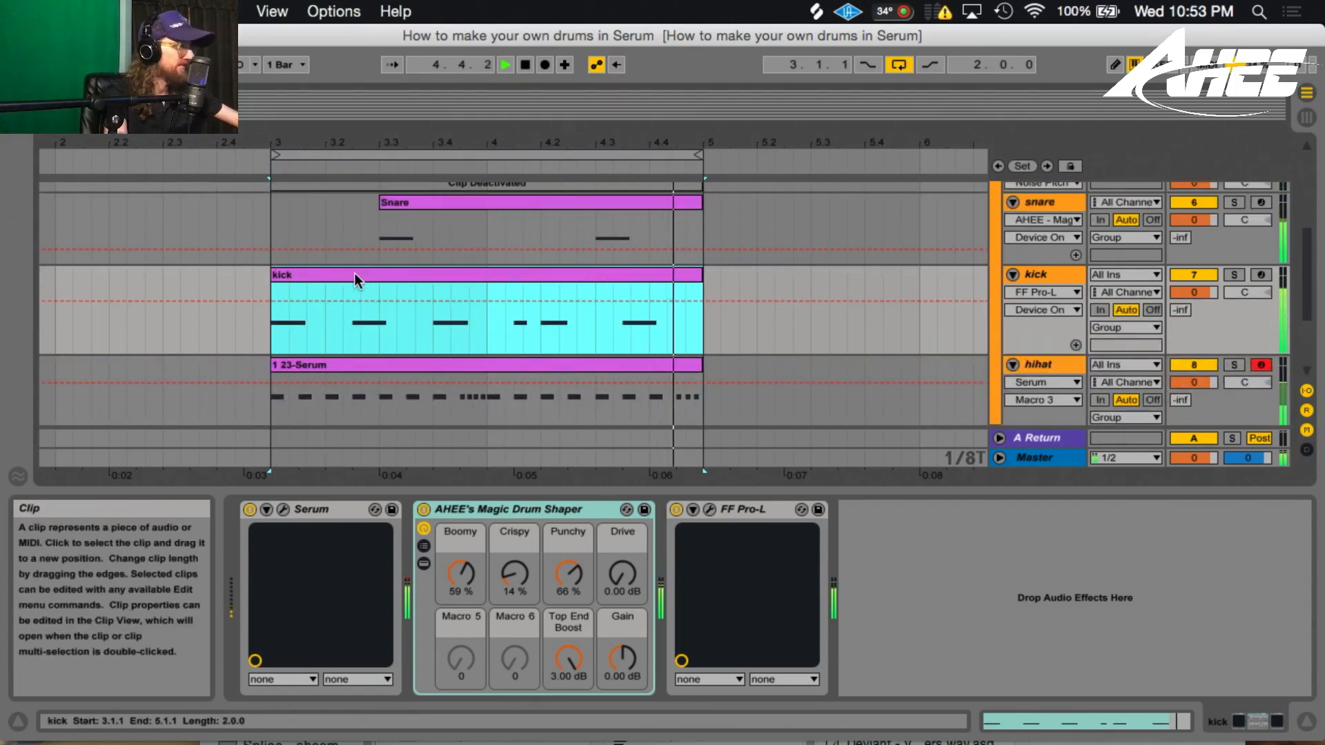
pyautogui.press('space')
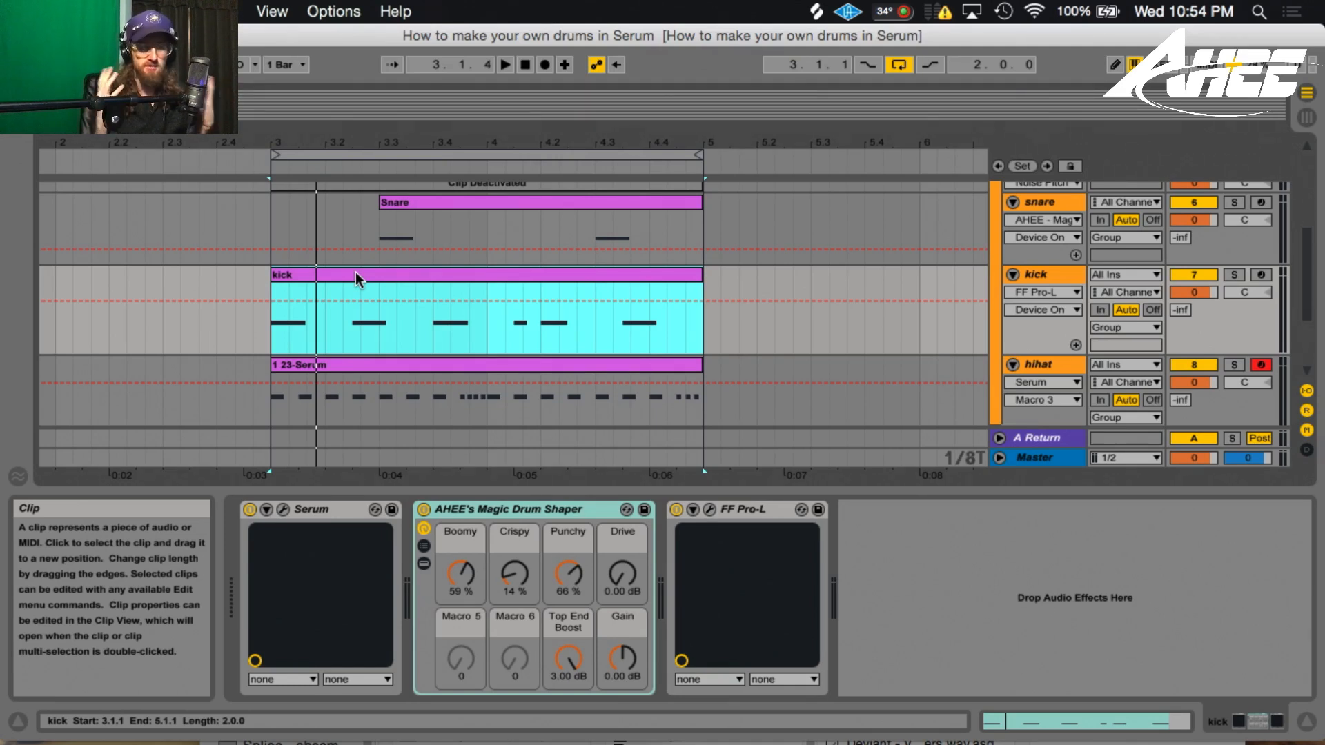
# Step: Switch to Splice in the browser and look through the Perfect Drums pack's samples by popularity
pyautogui.press('super+Tab')
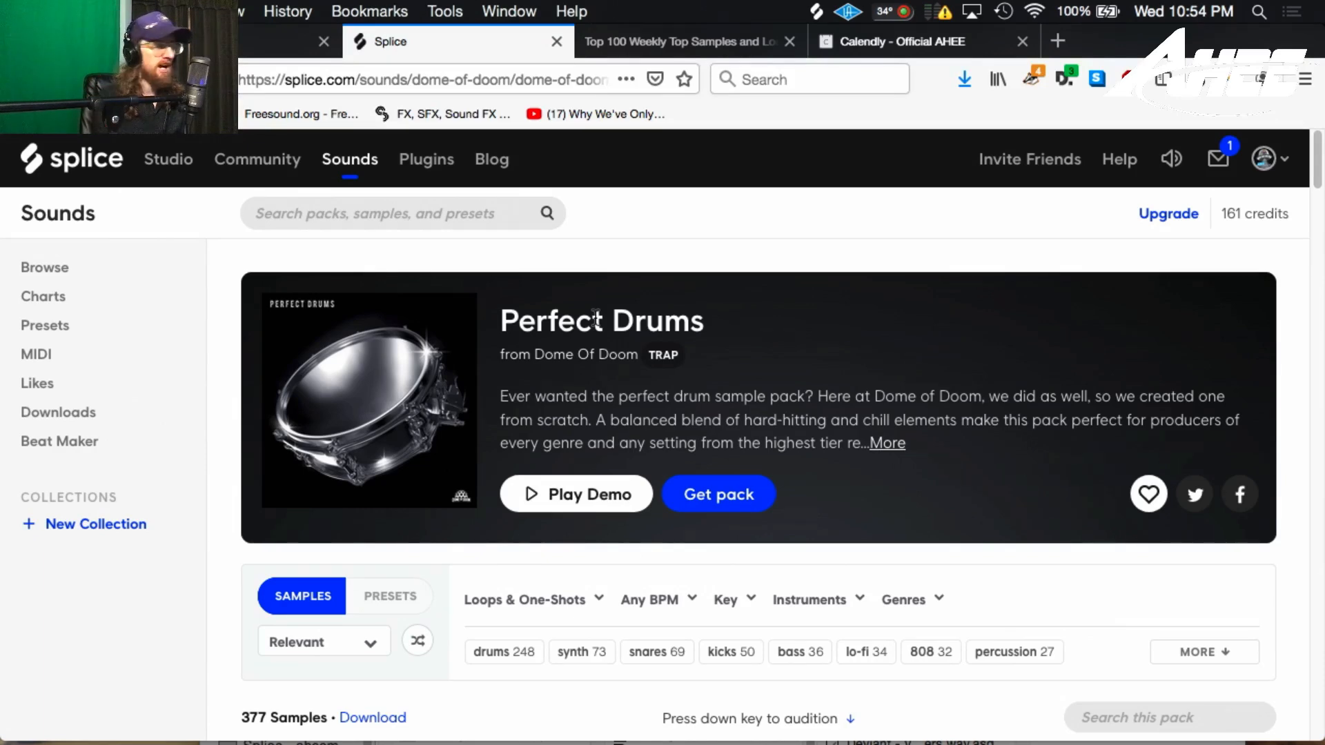
pyautogui.scroll(-5, 557, 360)
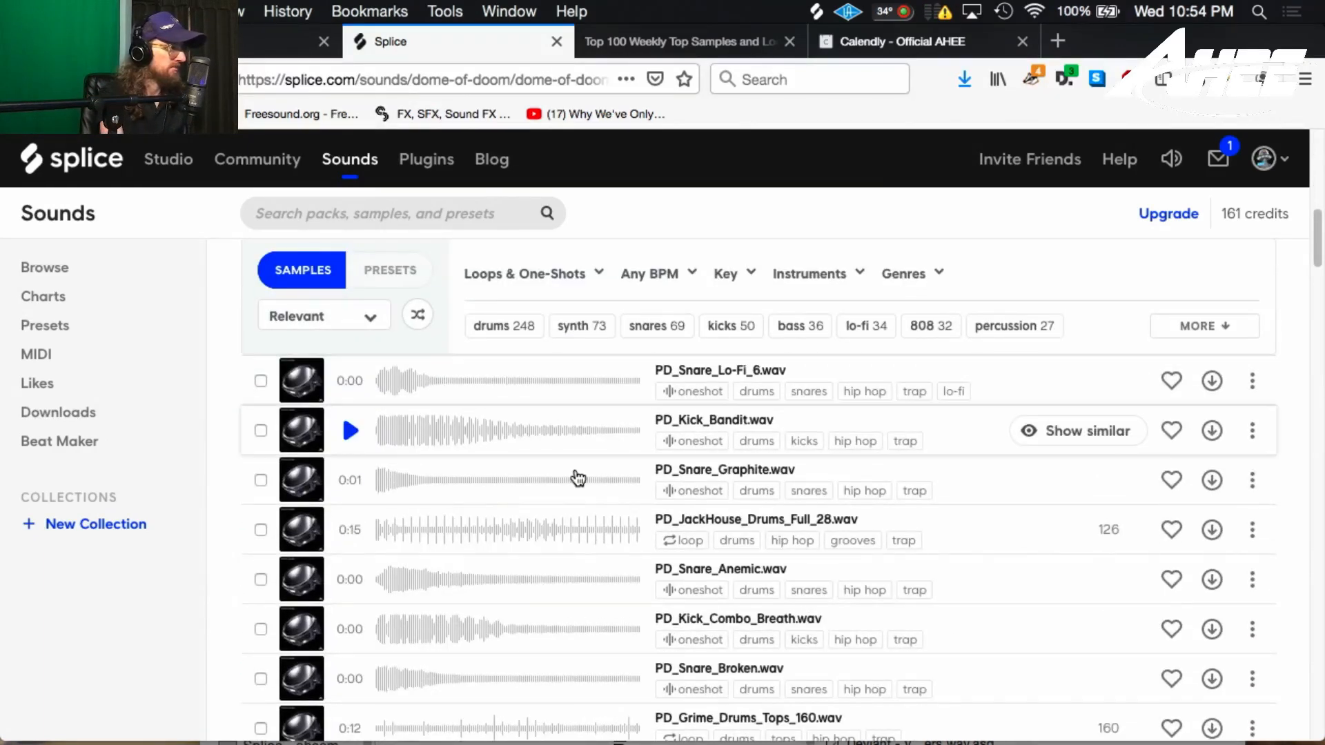
pyautogui.scroll(-5, 577, 502)
pyautogui.scroll(10, 577, 502)
pyautogui.scroll(-6, 588, 497)
pyautogui.scroll(2, 587, 496)
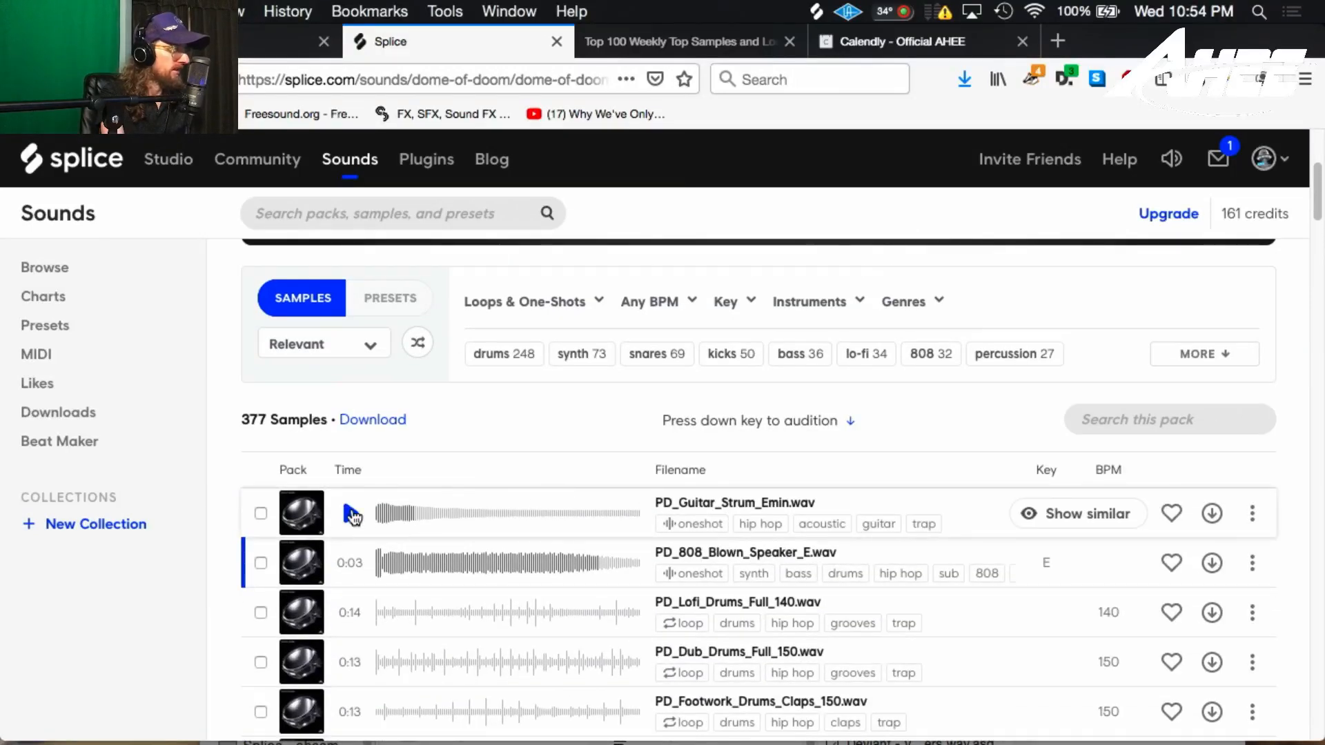
pyautogui.scroll(-2, 352, 586)
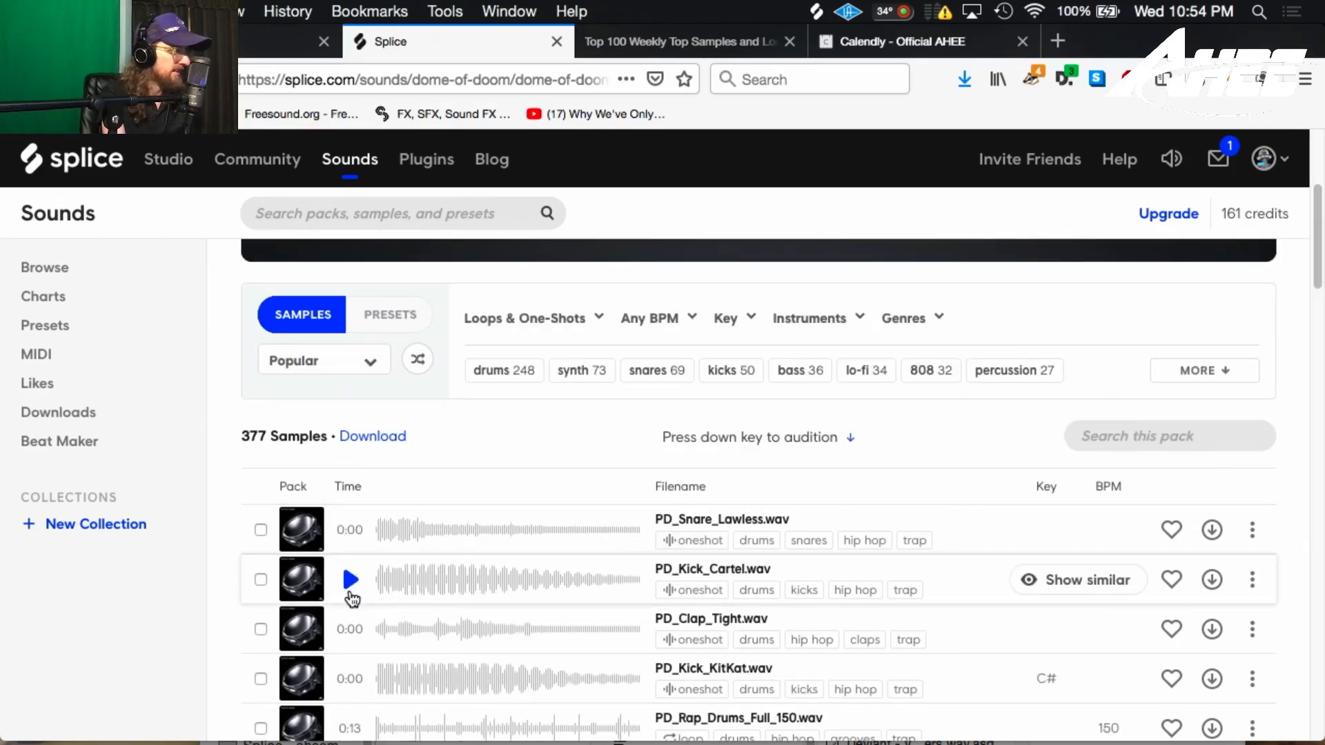
pyautogui.scroll(2, 352, 595)
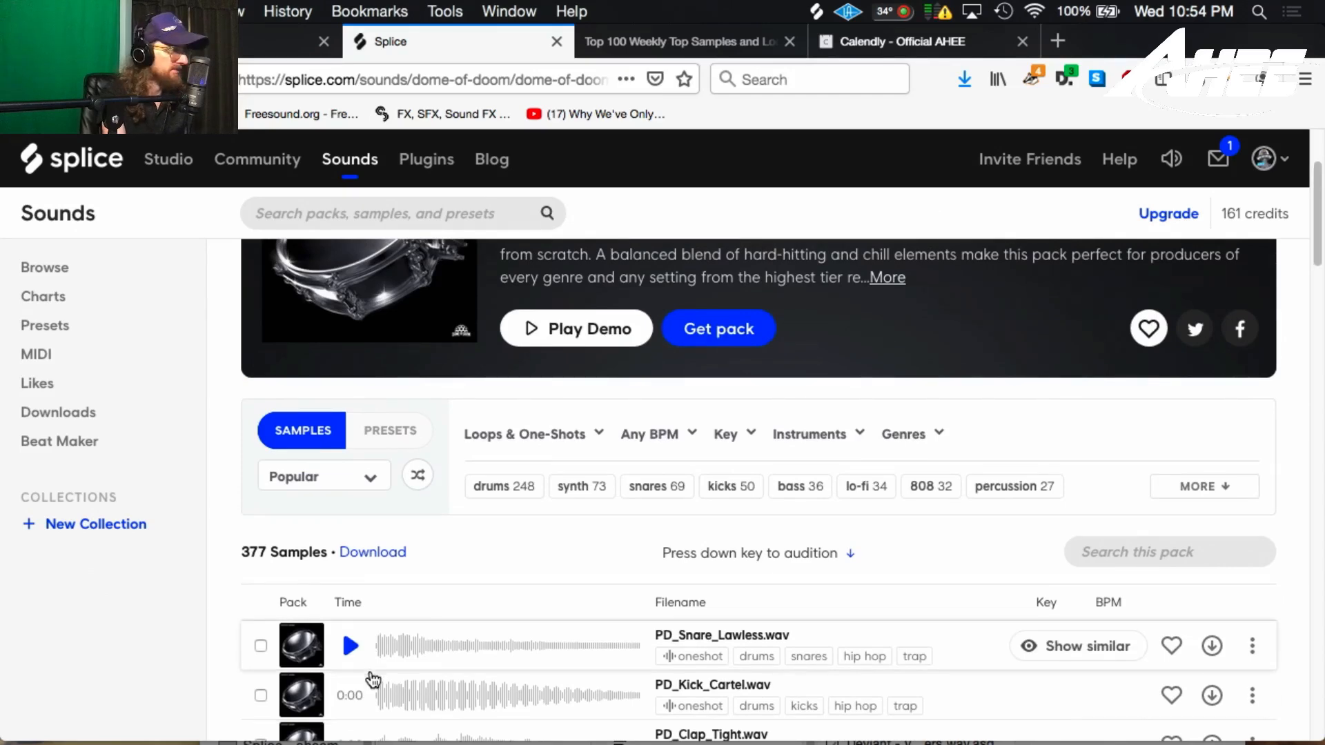
pyautogui.scroll(2, 376, 645)
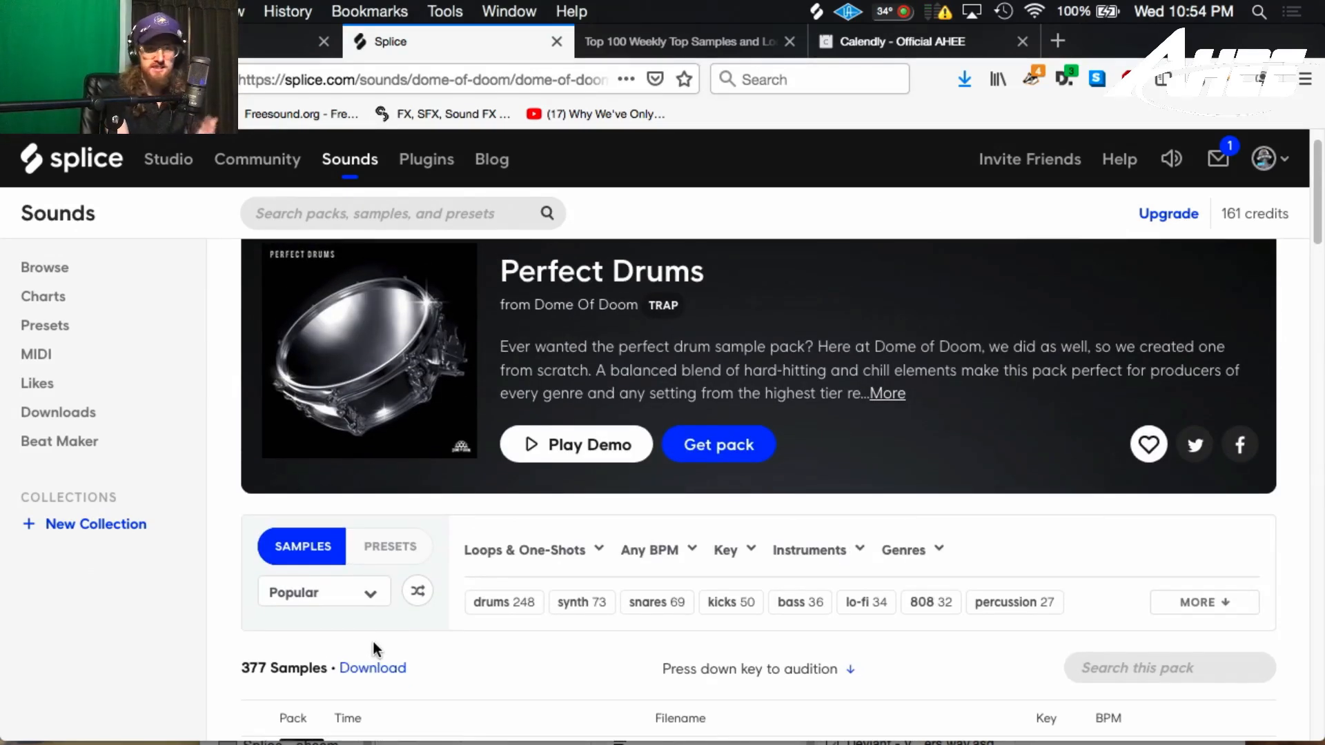
pyautogui.scroll(-5, 374, 643)
pyautogui.scroll(3, 374, 646)
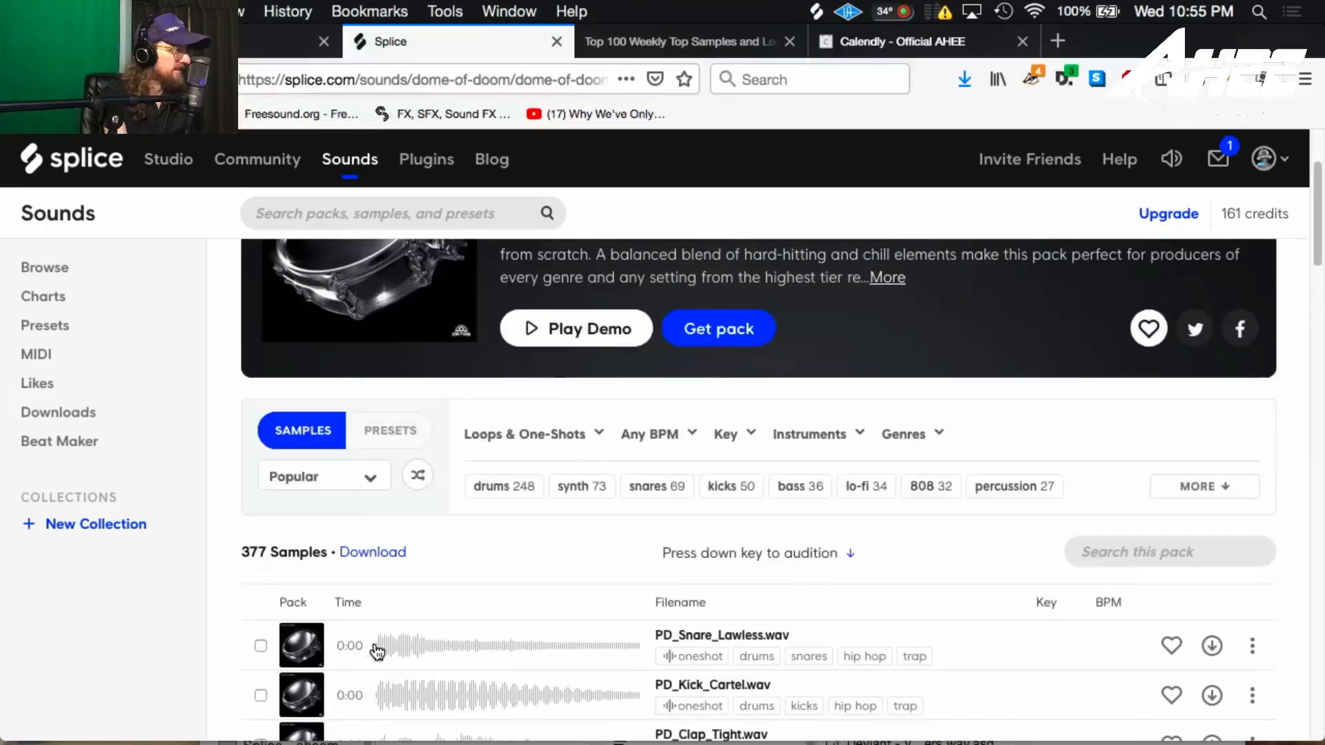
pyautogui.scroll(-1, 376, 652)
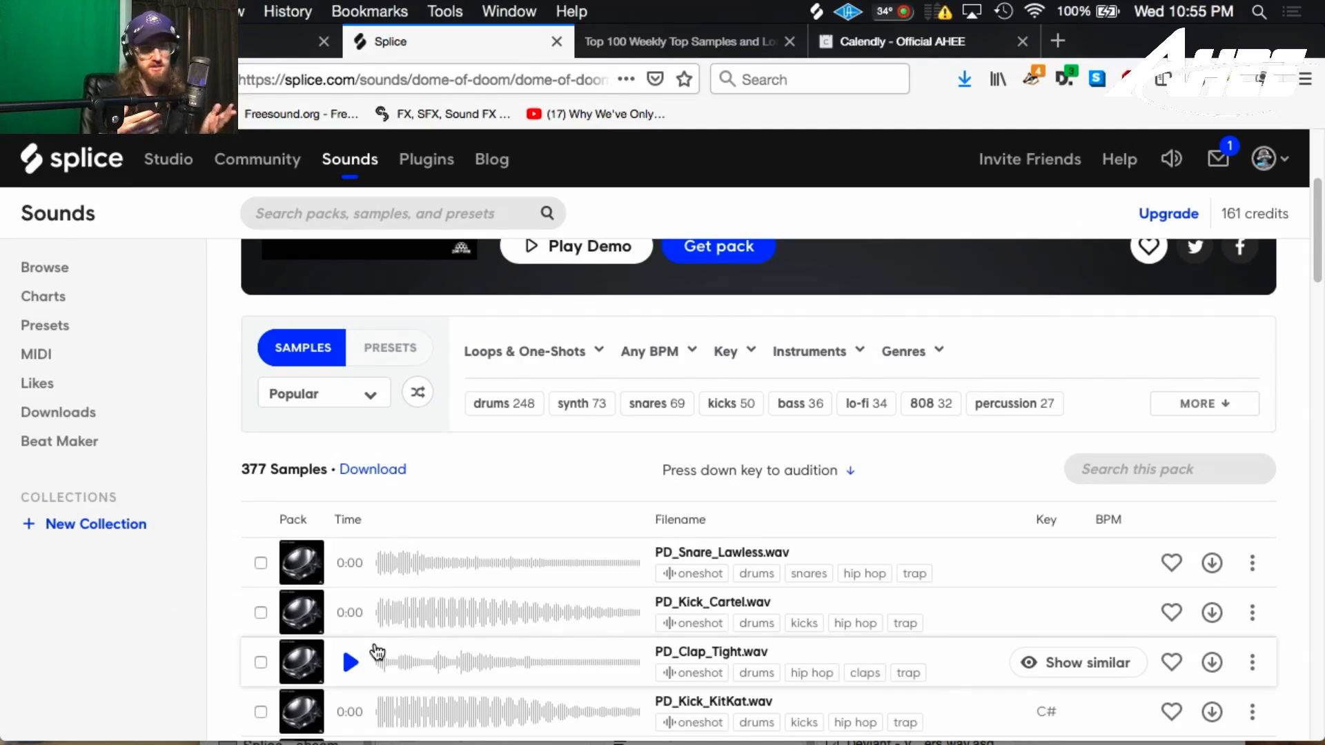
# Step: View the Top 100 Weekly packs chart on Splice and examine the entries around Perfect Drums
pyautogui.click(656, 46)
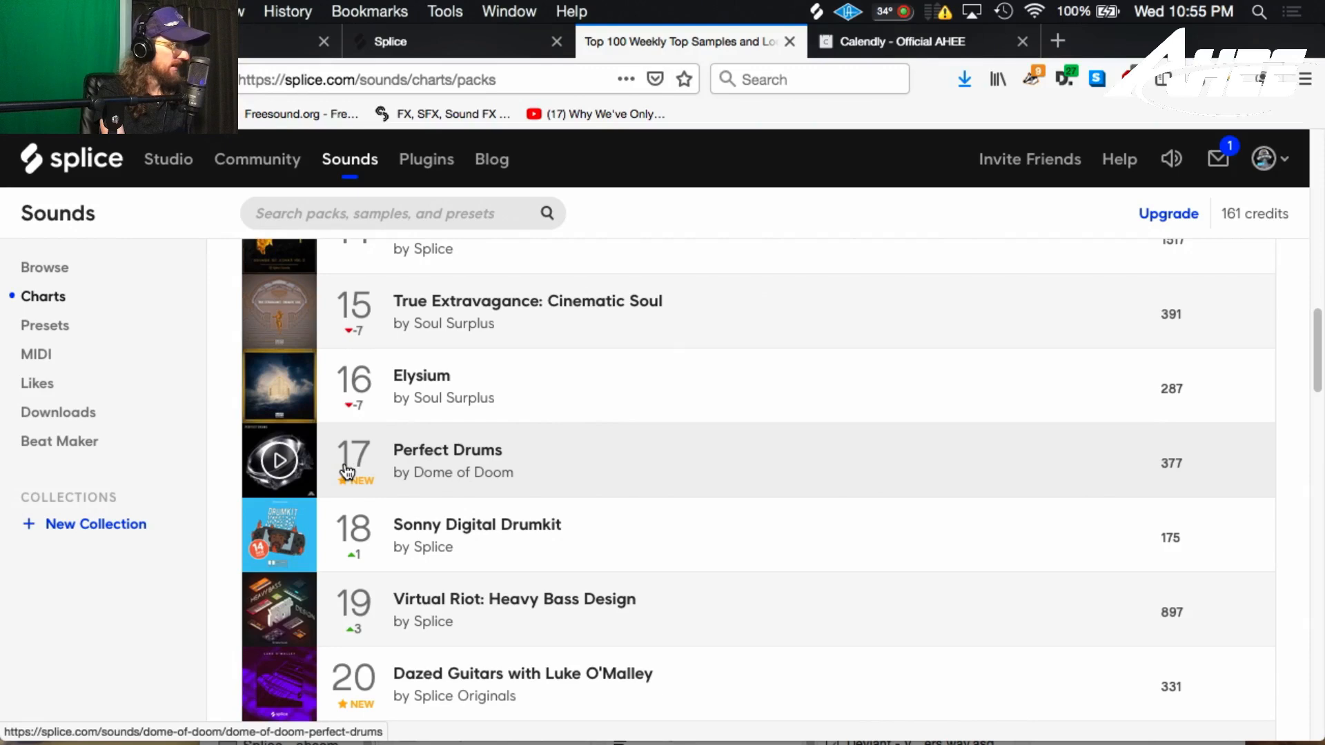
pyautogui.scroll(5, 386, 475)
pyautogui.scroll(-7, 395, 483)
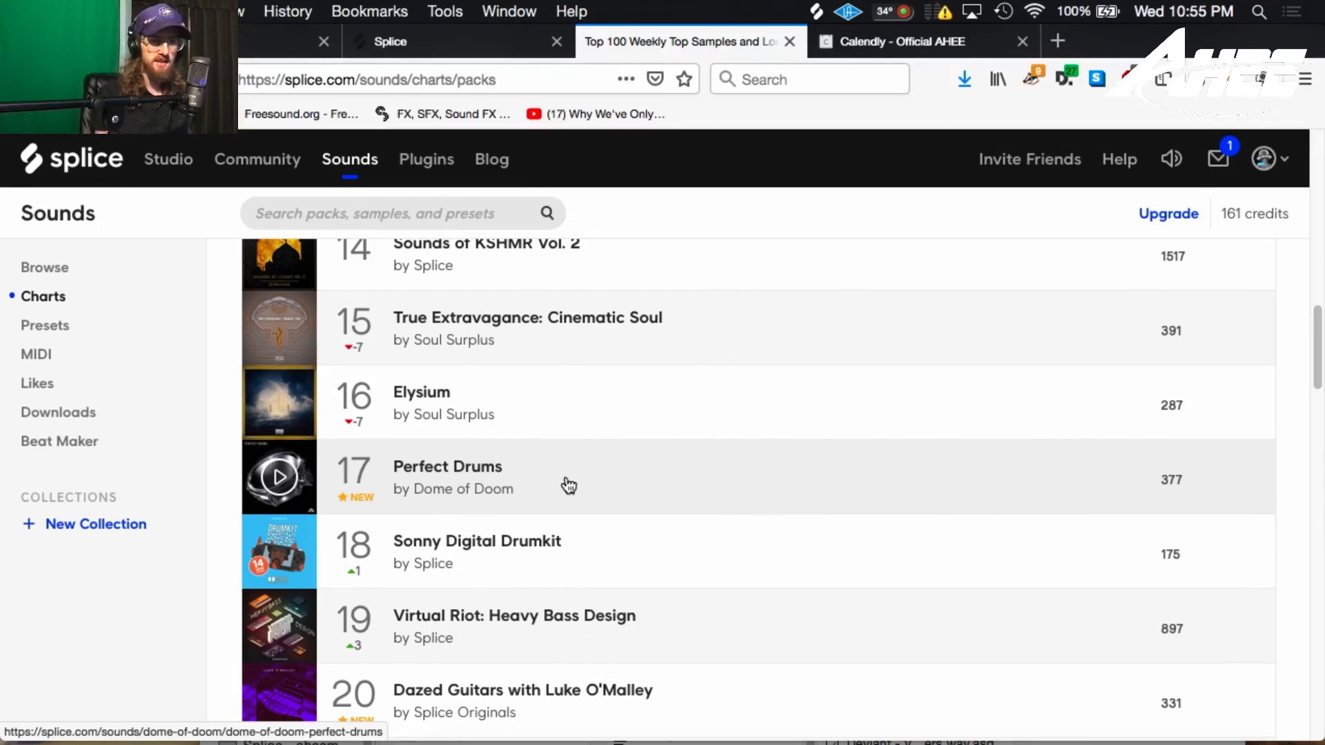
# Step: Switch back to Ableton Live and inspect AHEE's Magic Drum Shaper on the kick track and the snare track's effects chain
pyautogui.click(178, 707)
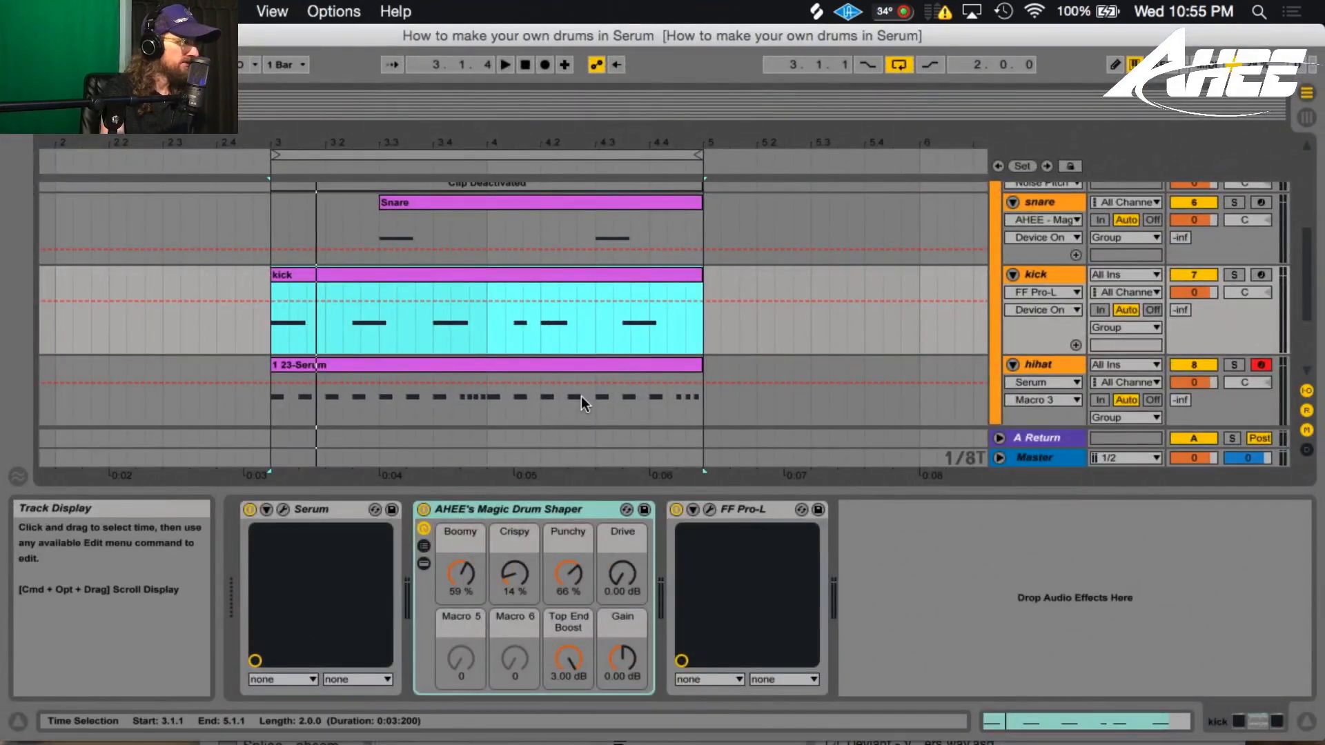
pyautogui.click(510, 508)
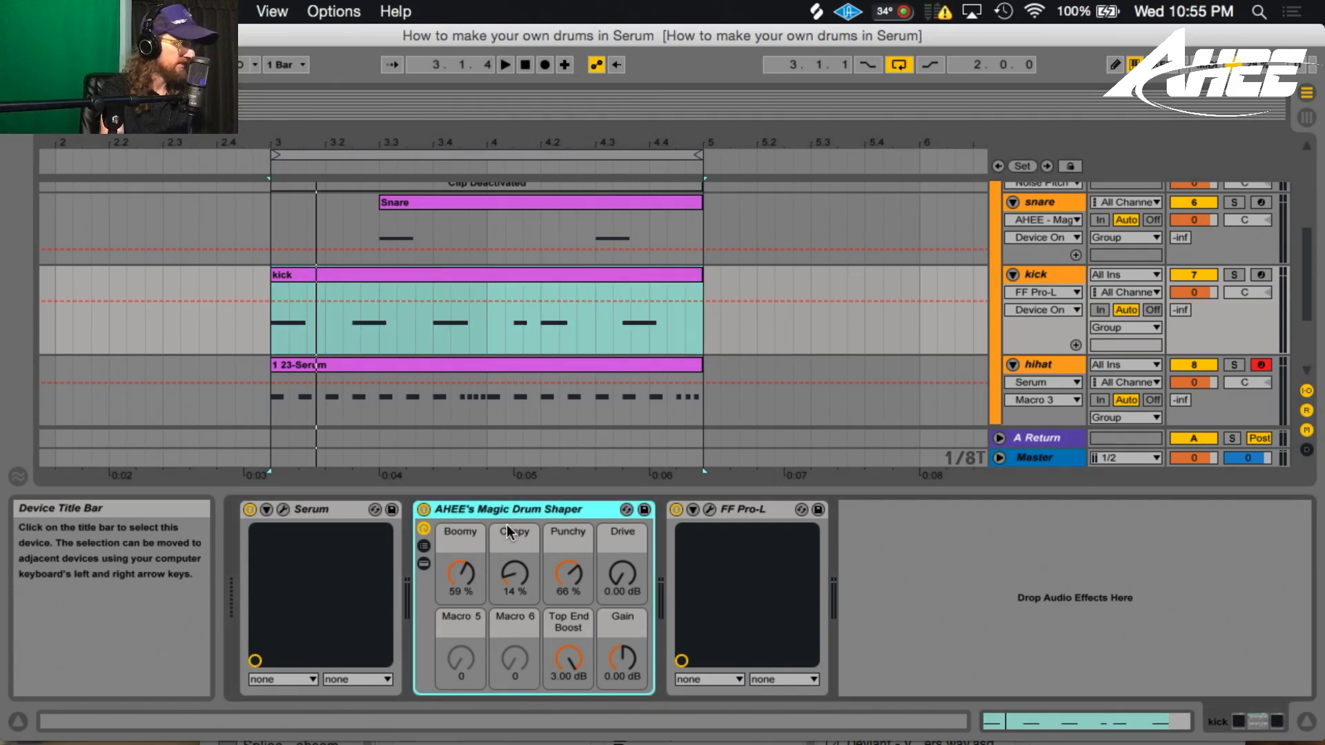
pyautogui.click(450, 214)
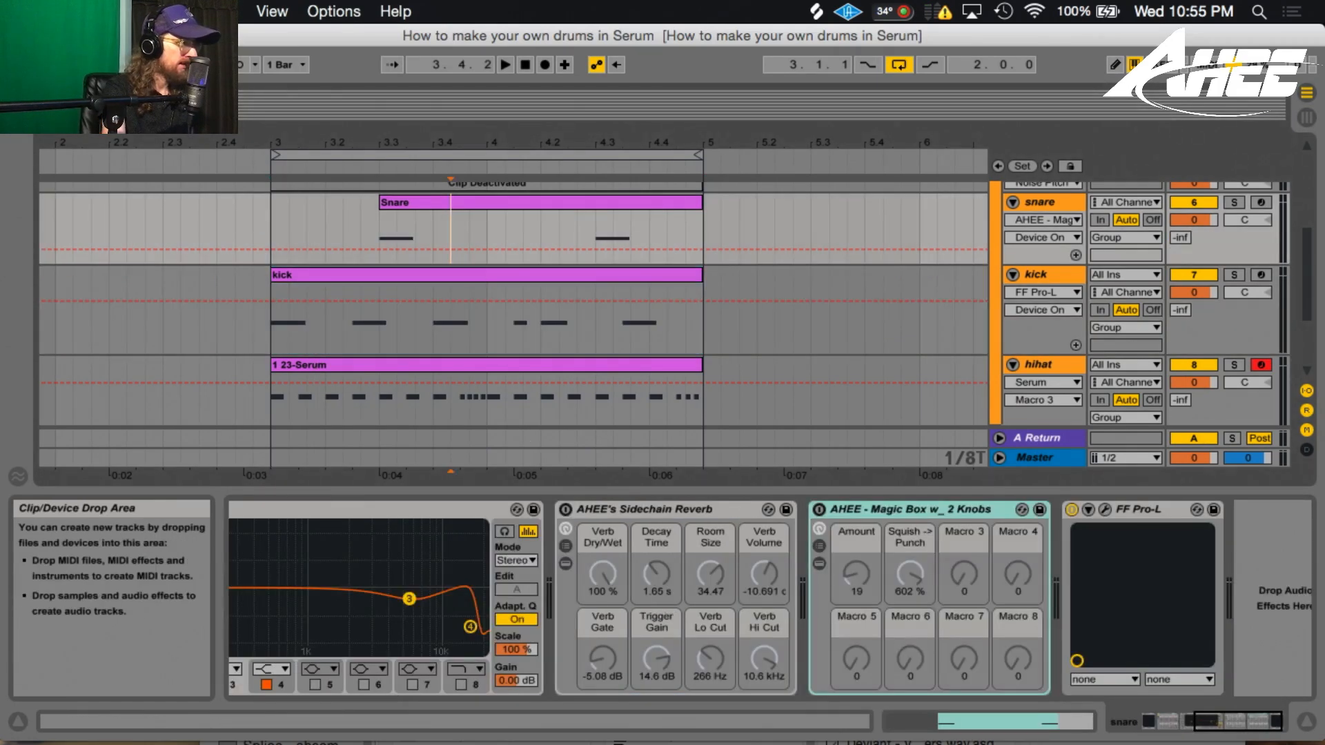